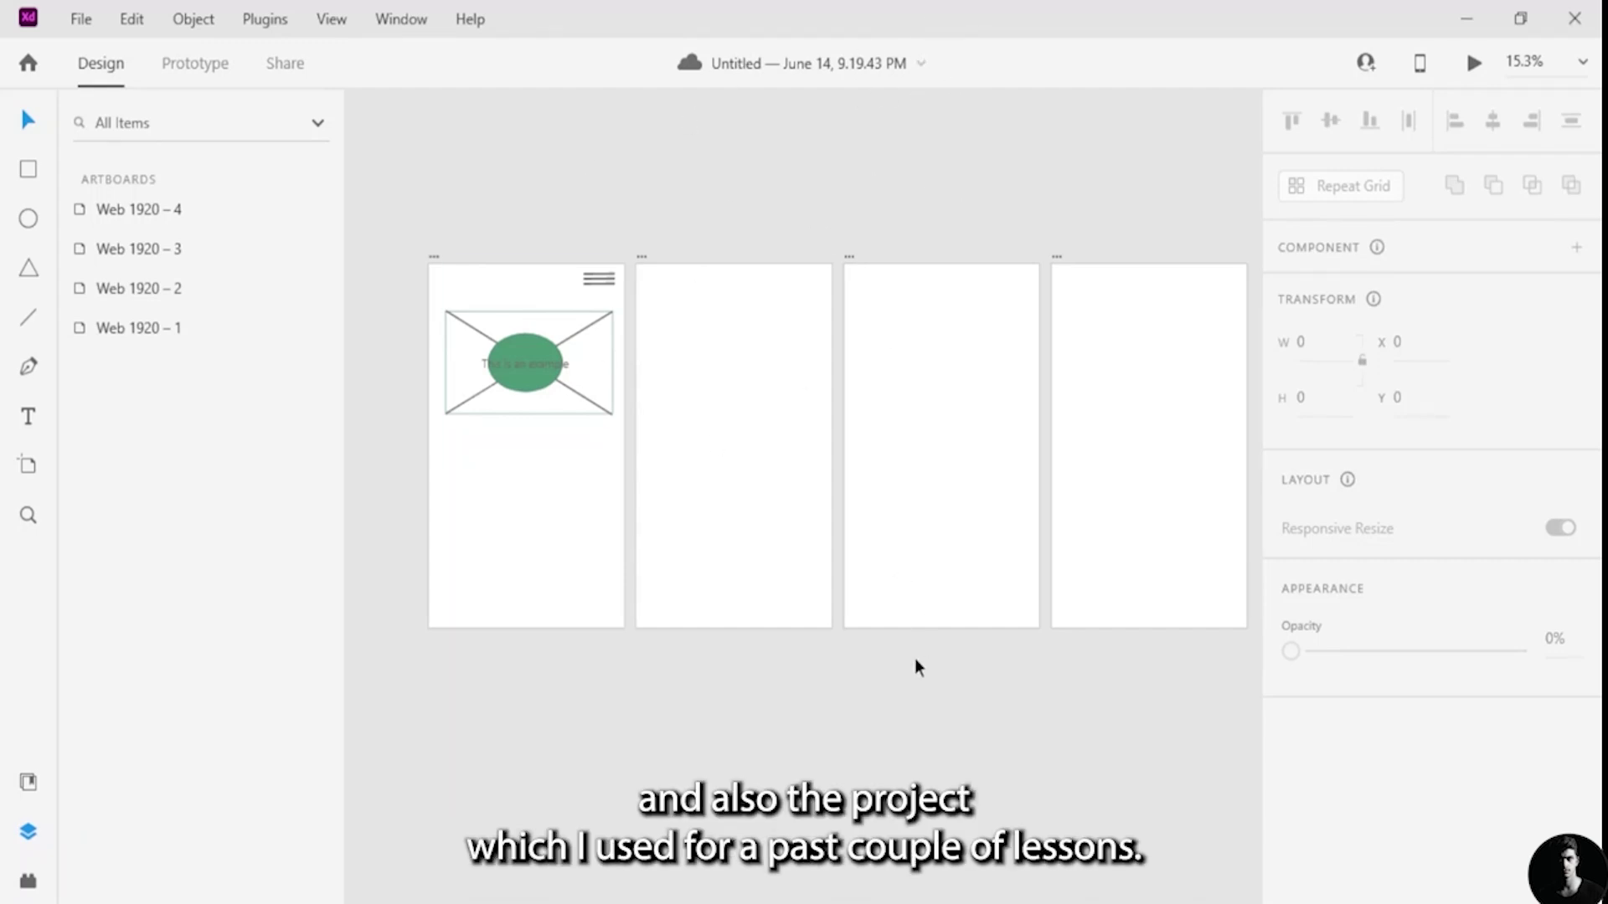
mouse_move(916, 666)
mouse_down()
mouse_move(801, 639)
mouse_move(898, 664)
mouse_up()
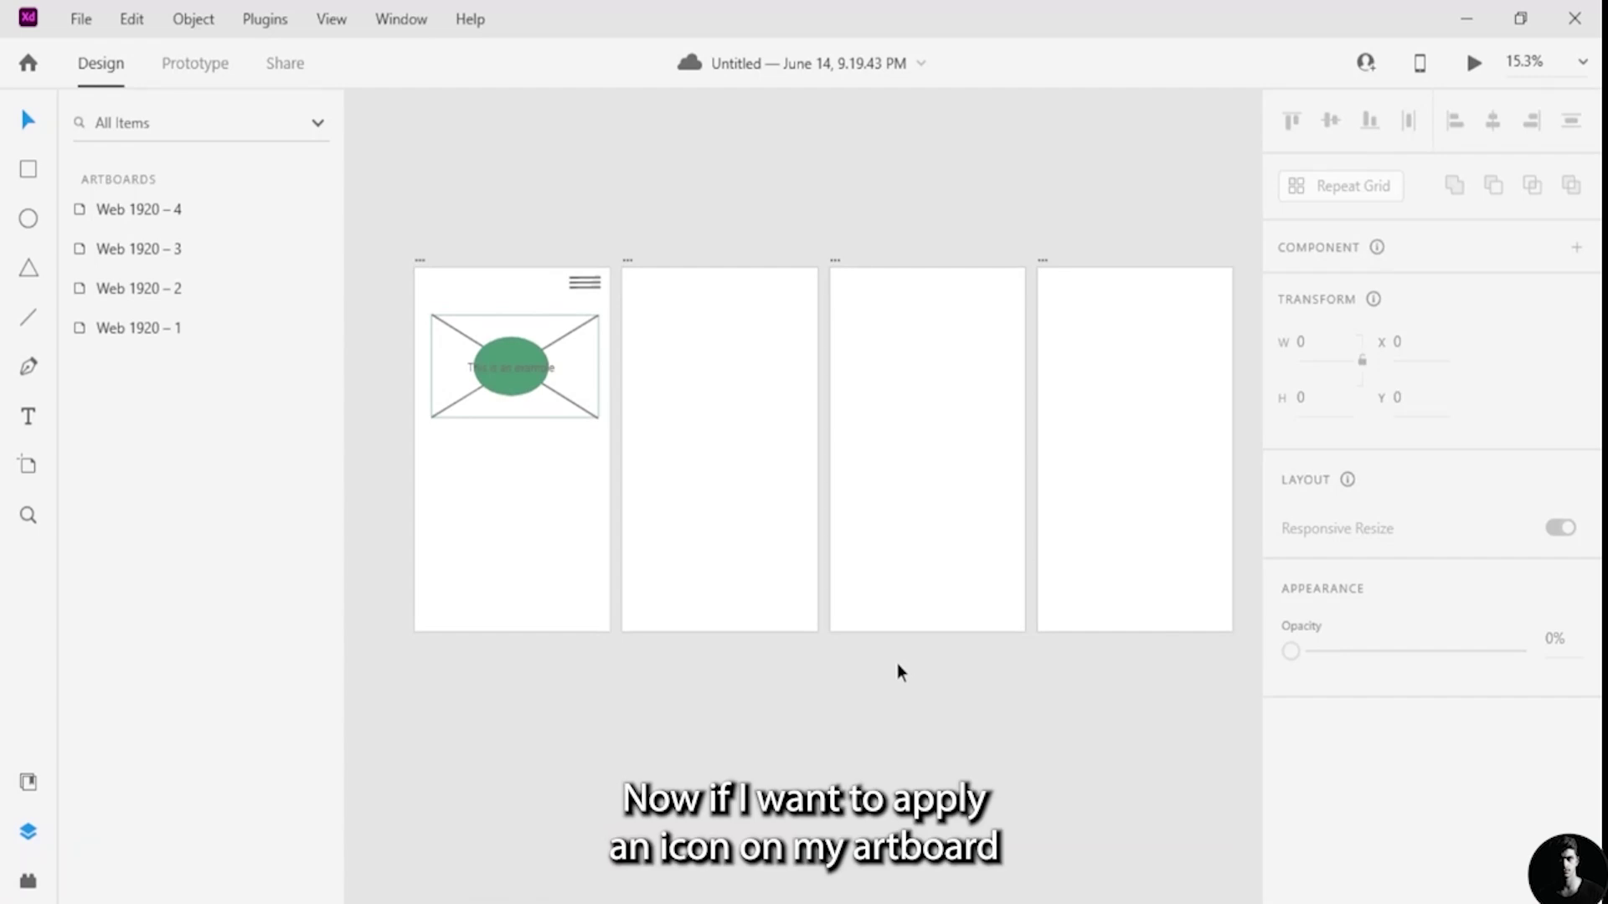
drag(601, 519, 748, 613)
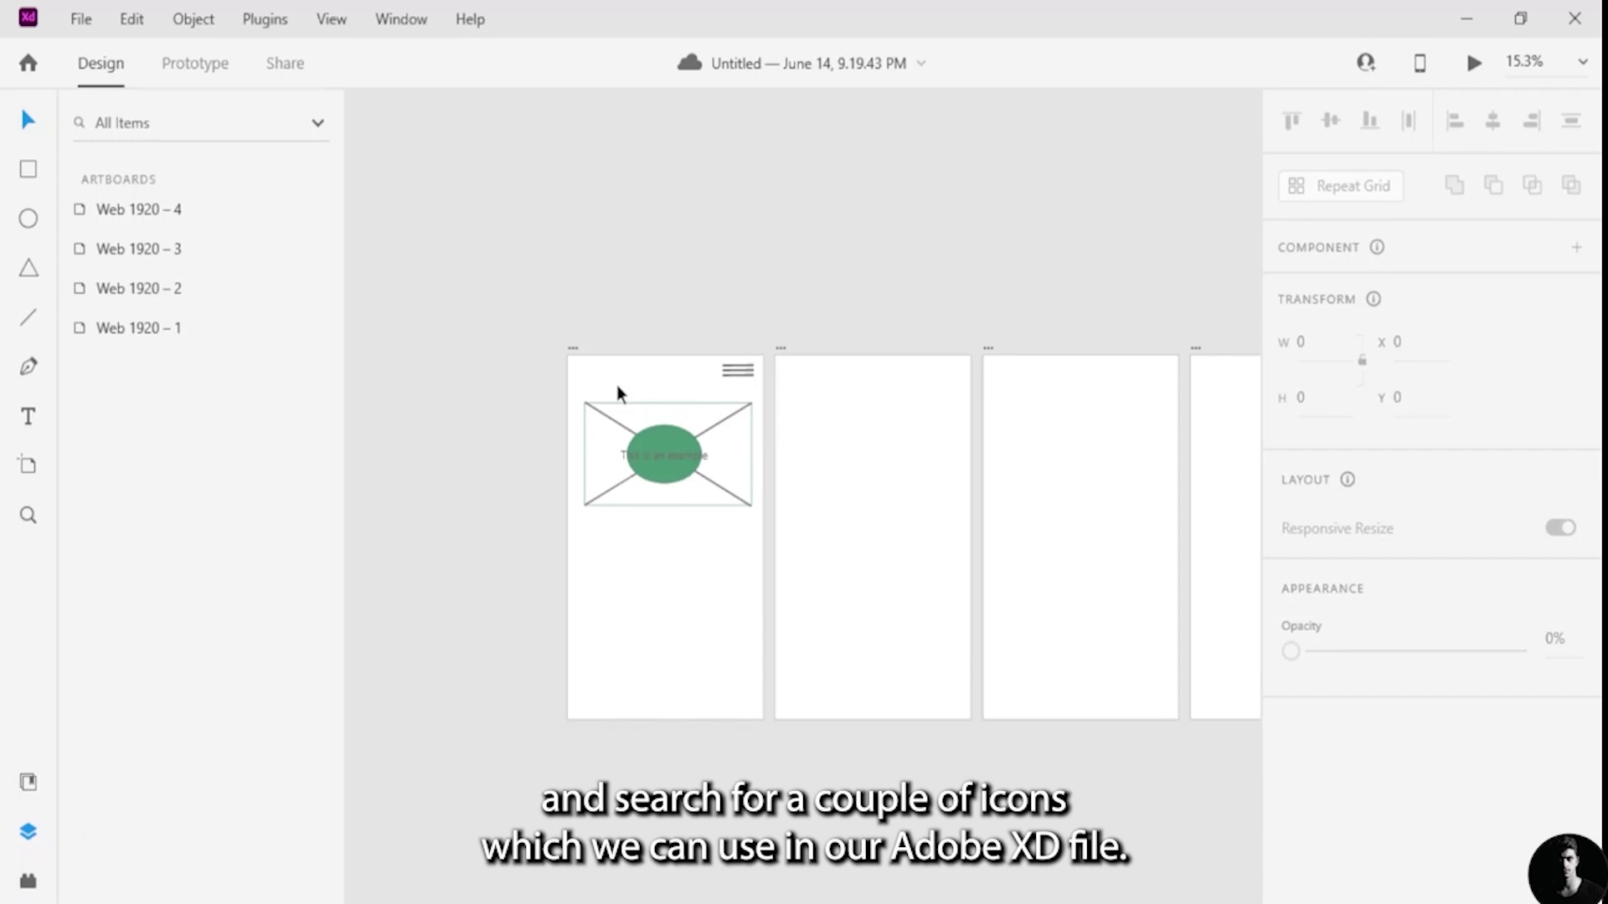
- Switch to Chrome, search Google for Iconfinder and open the Iconfinder website
key(alt+Tab)
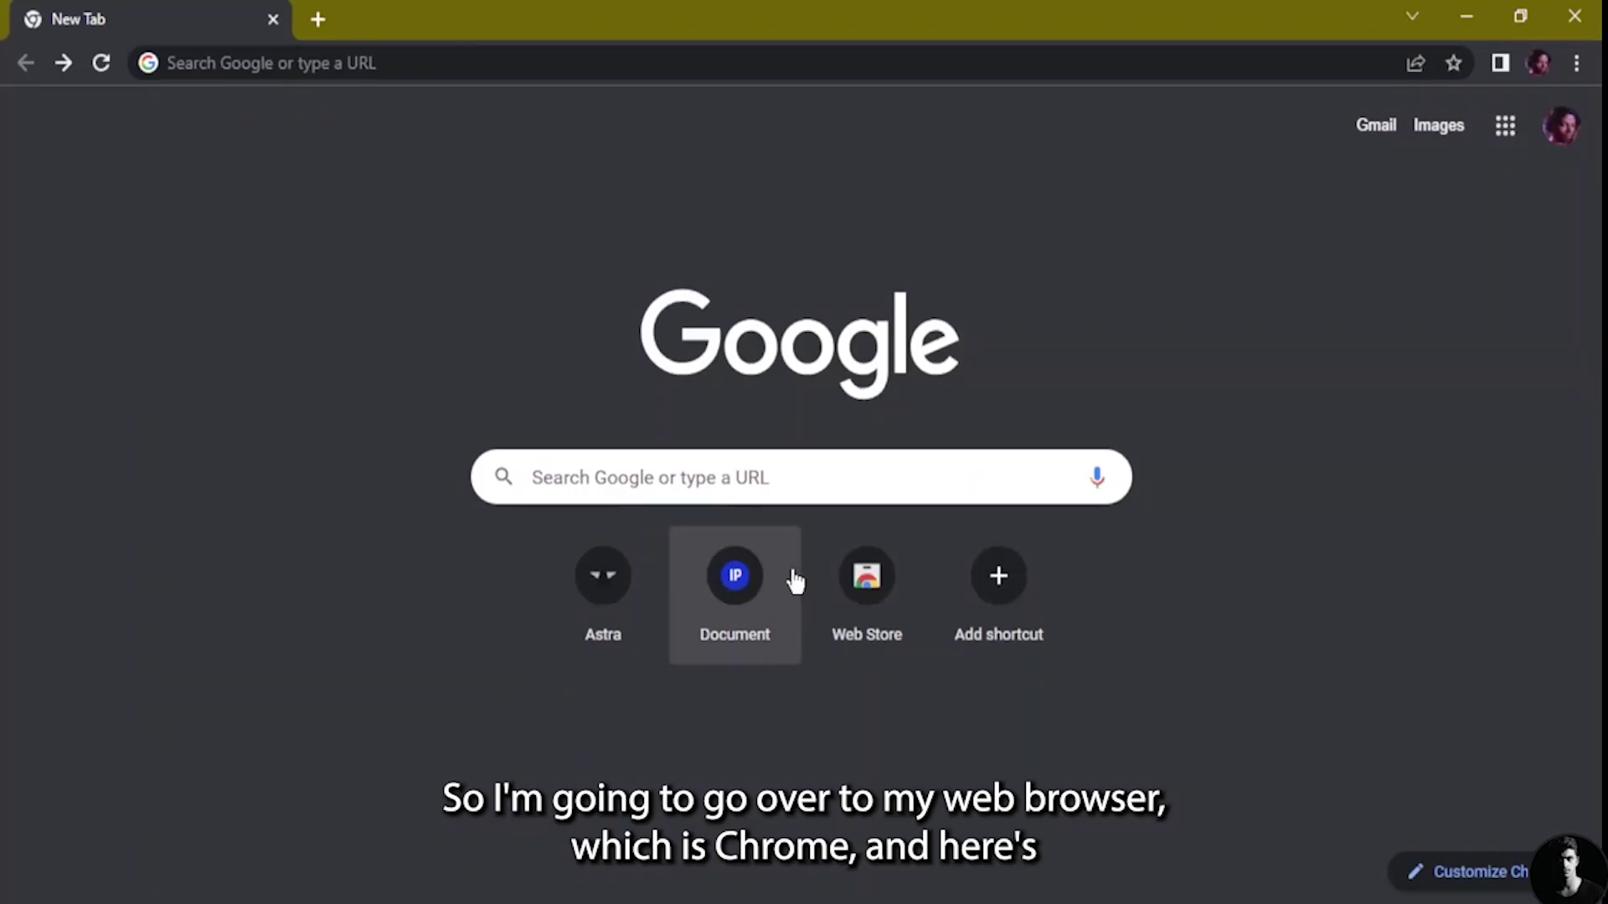
click(722, 495)
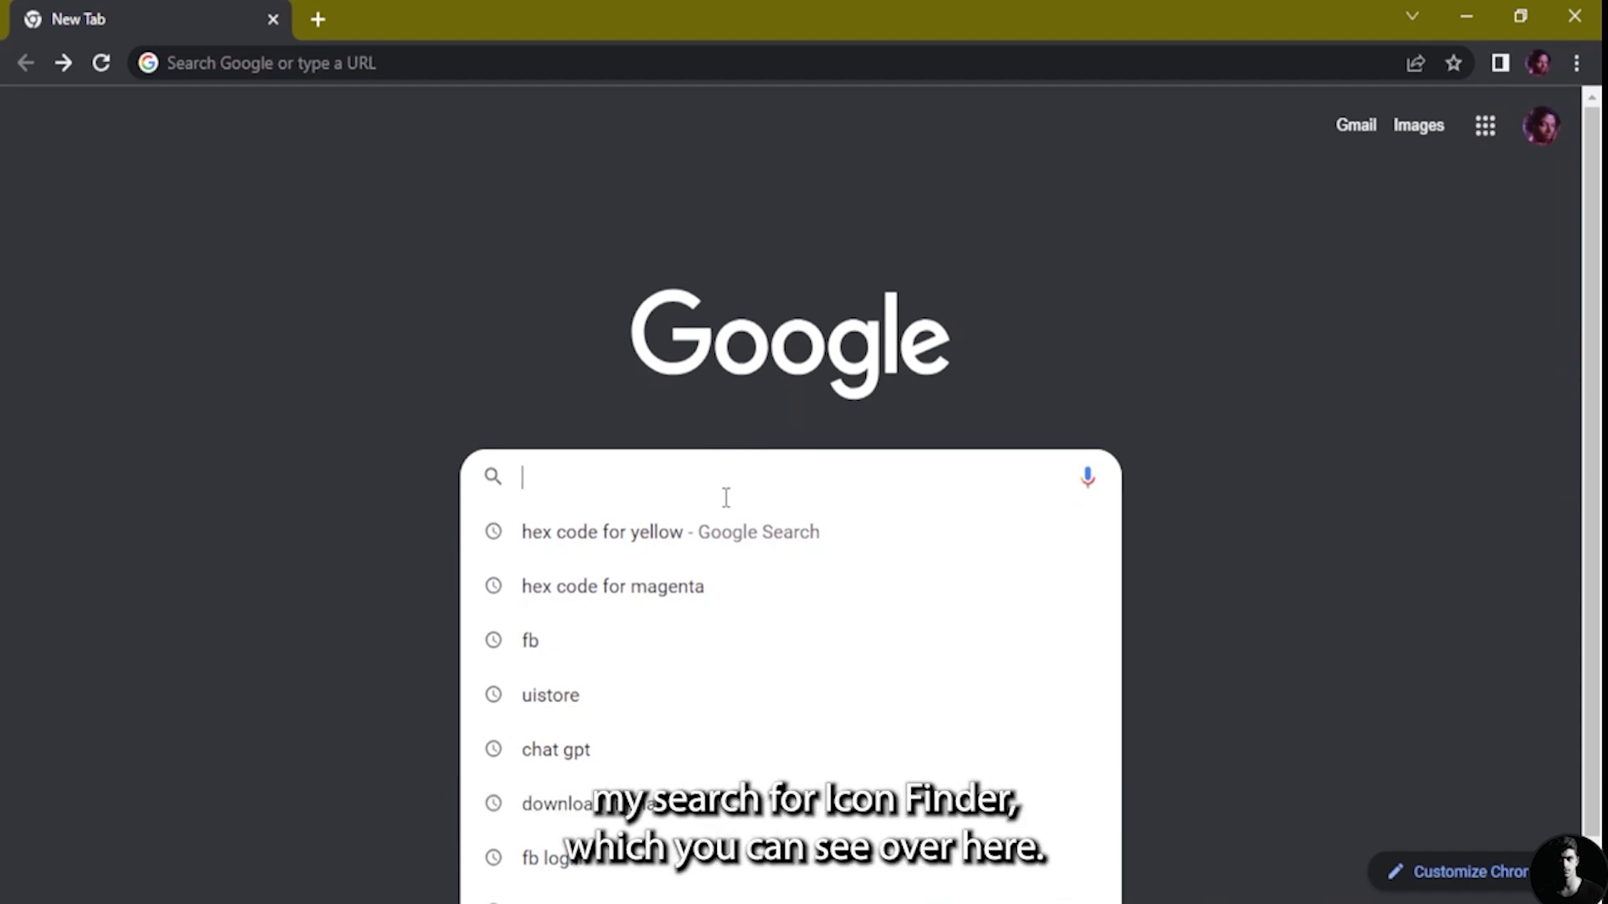
text(icon)
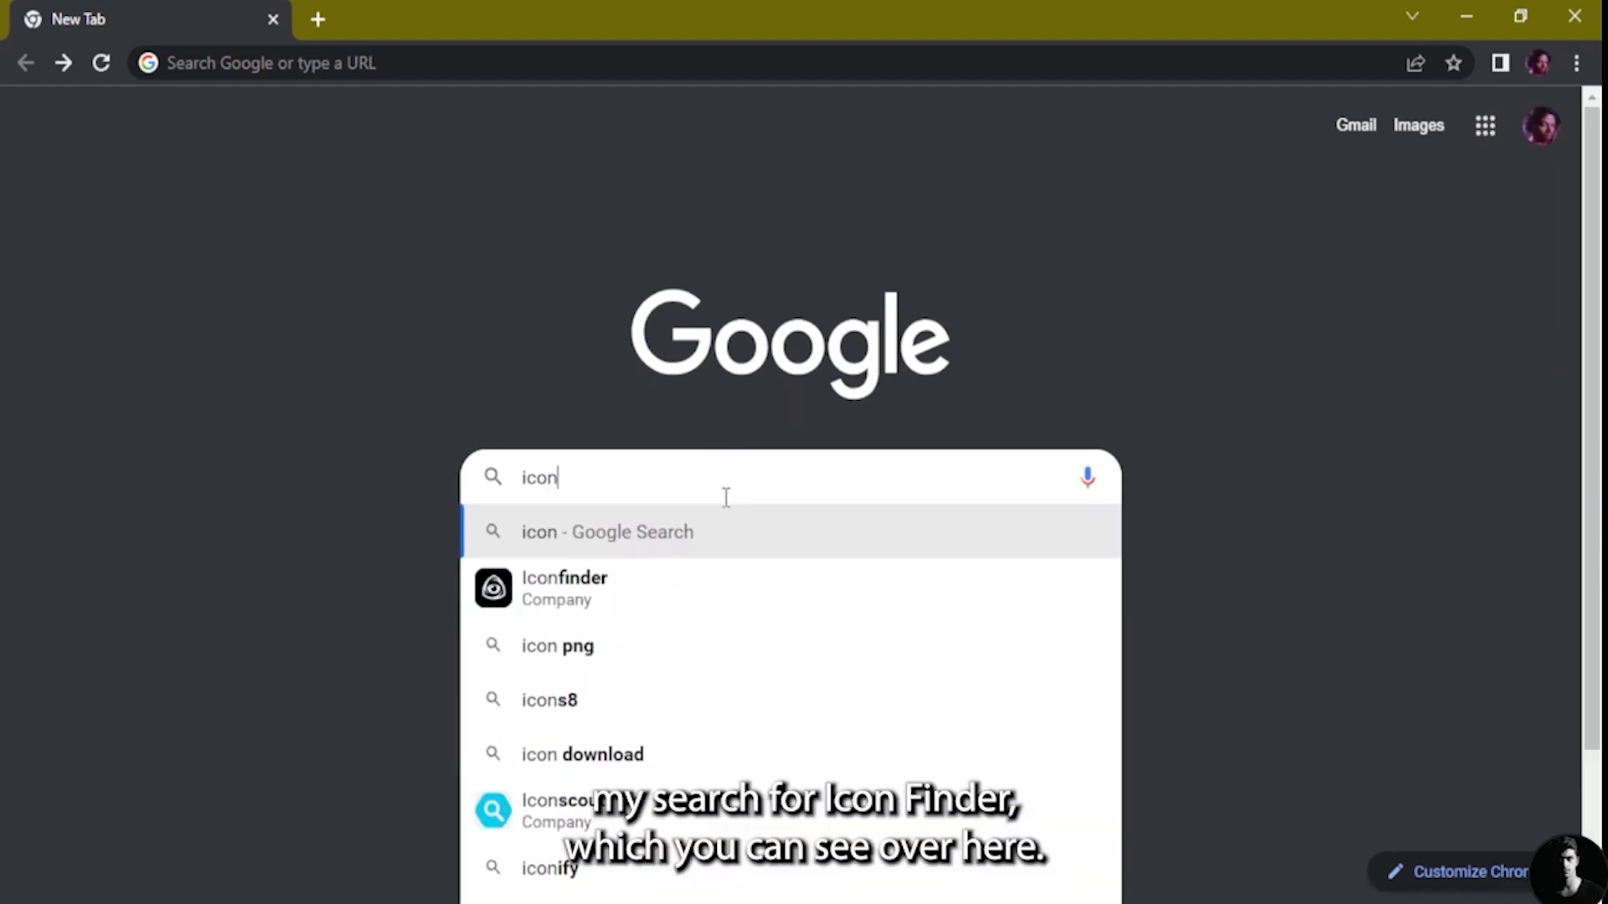
click(586, 586)
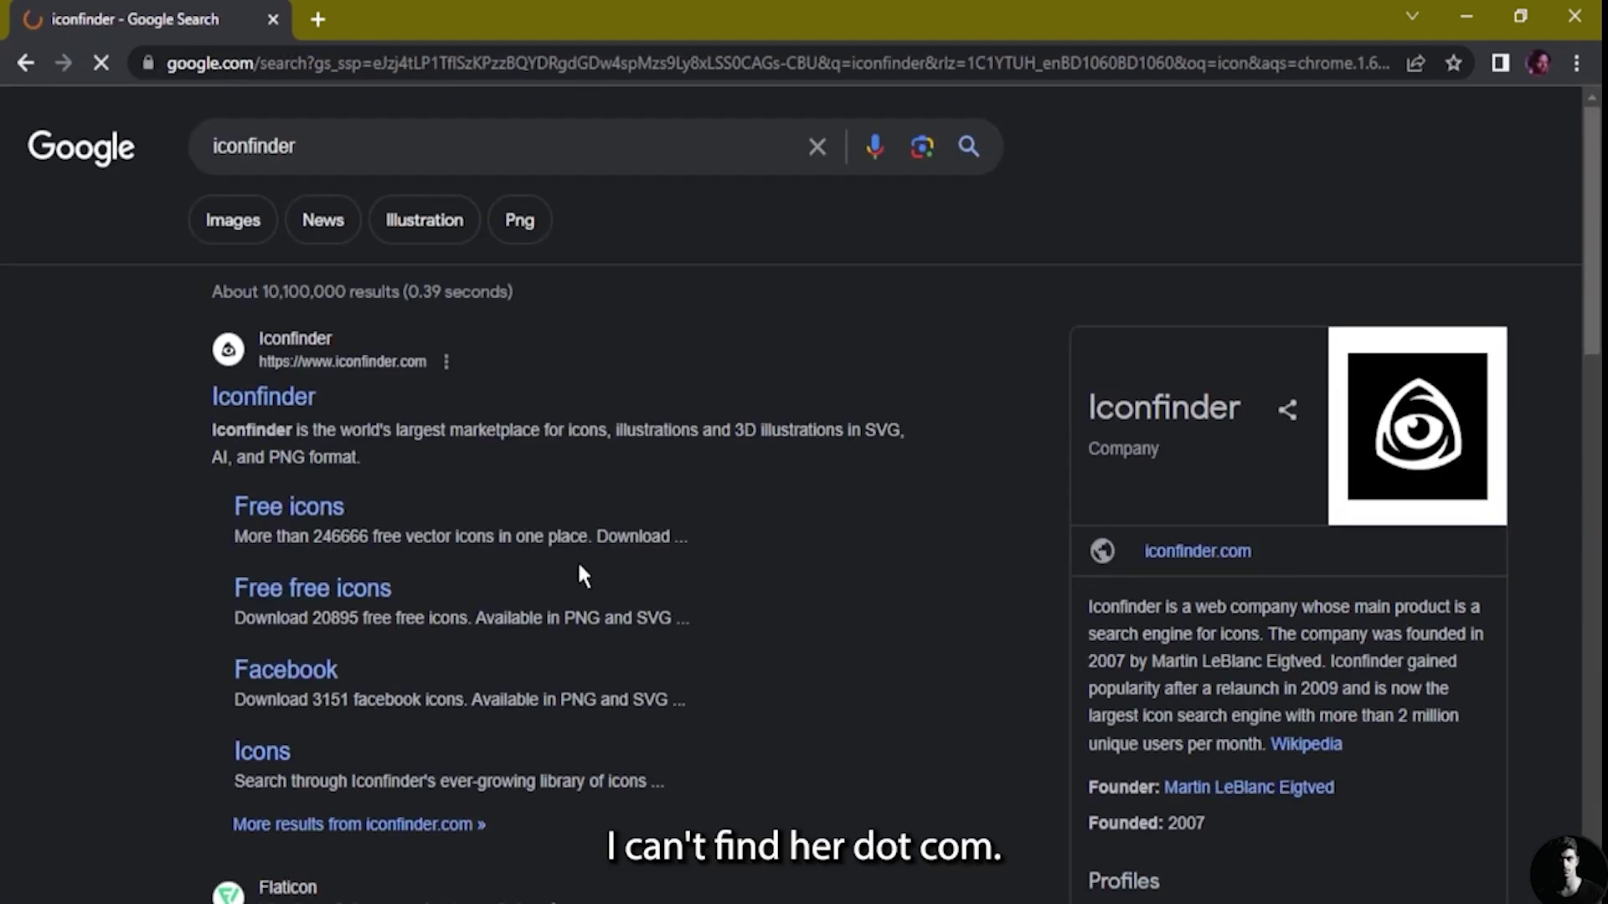
click(304, 400)
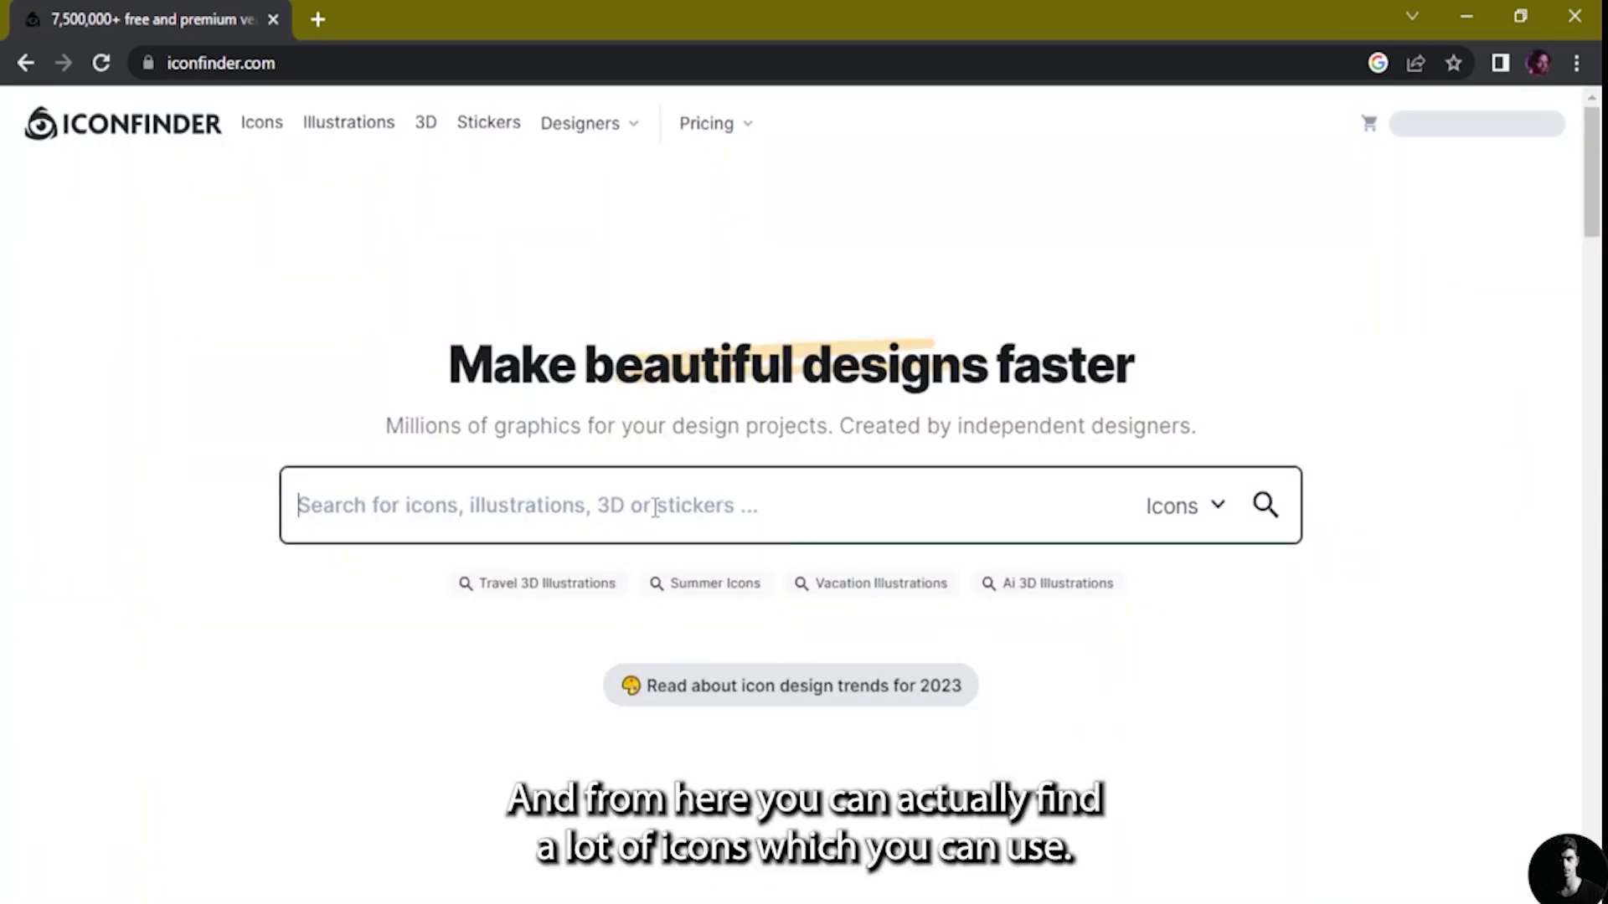
- Search Iconfinder for "ice cream" icons and look over the results and filter categories
scroll(918, 524, down, 3)
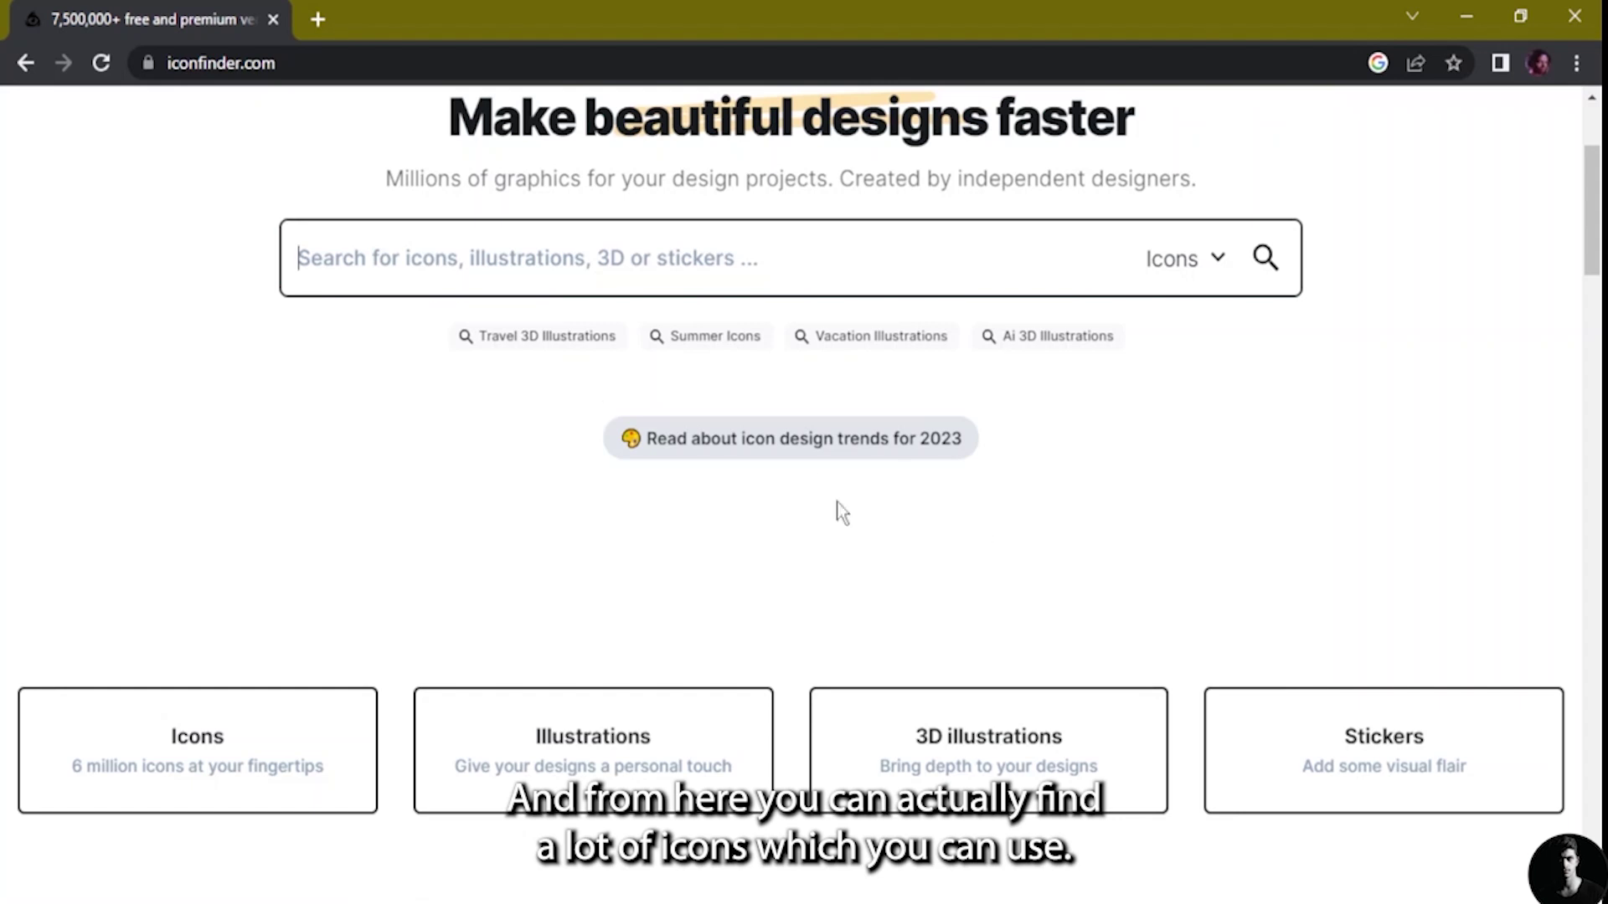
text(ice cre)
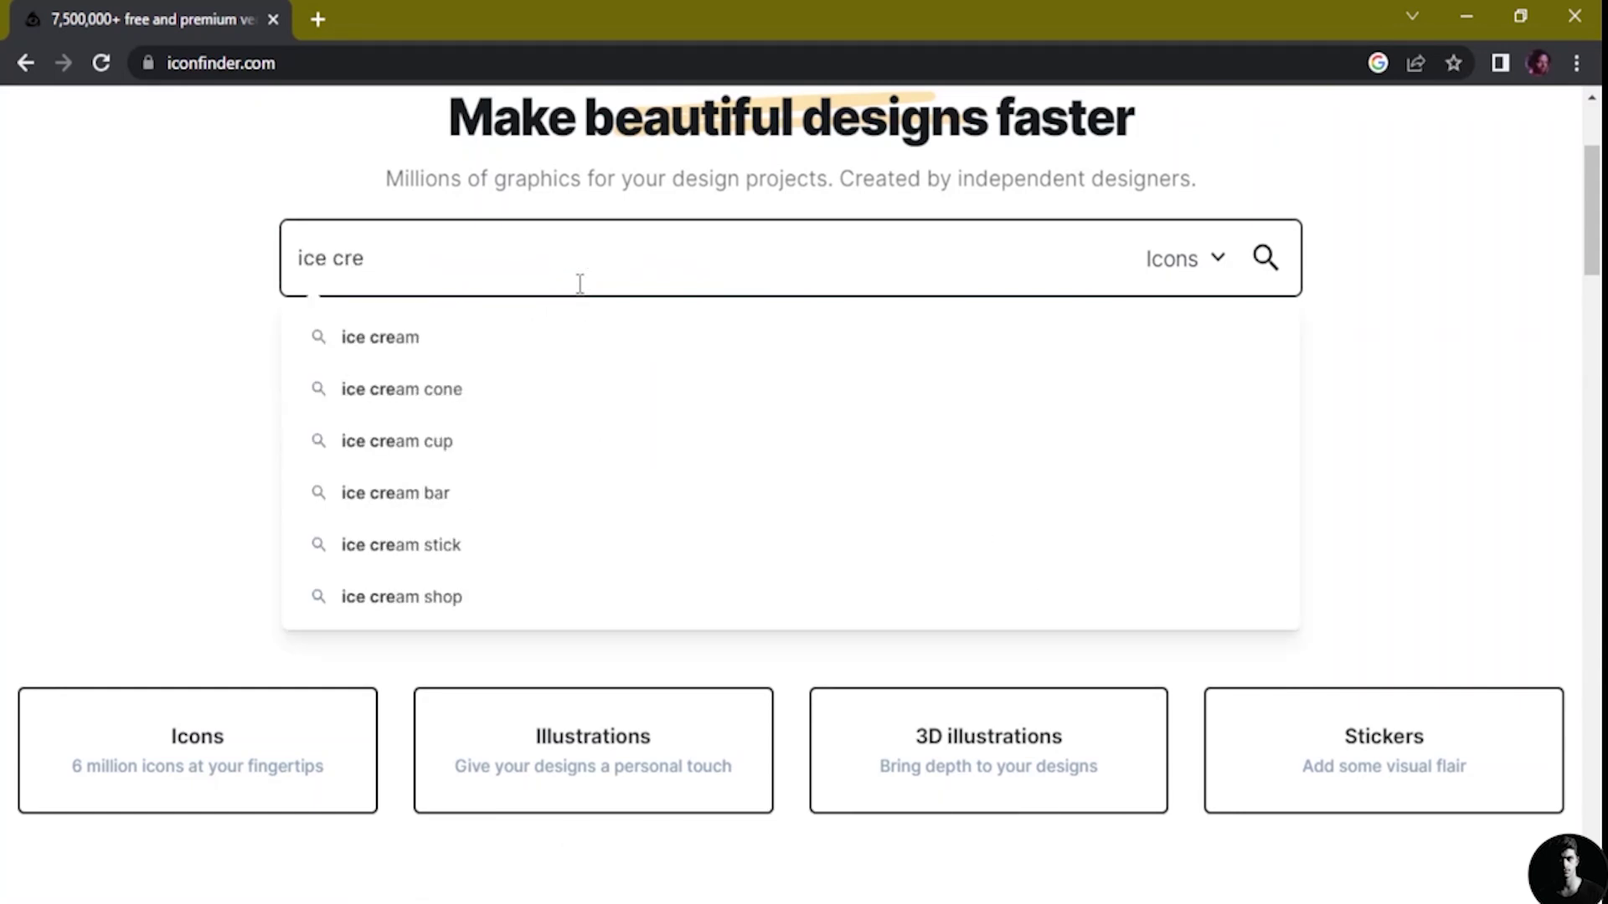
click(411, 325)
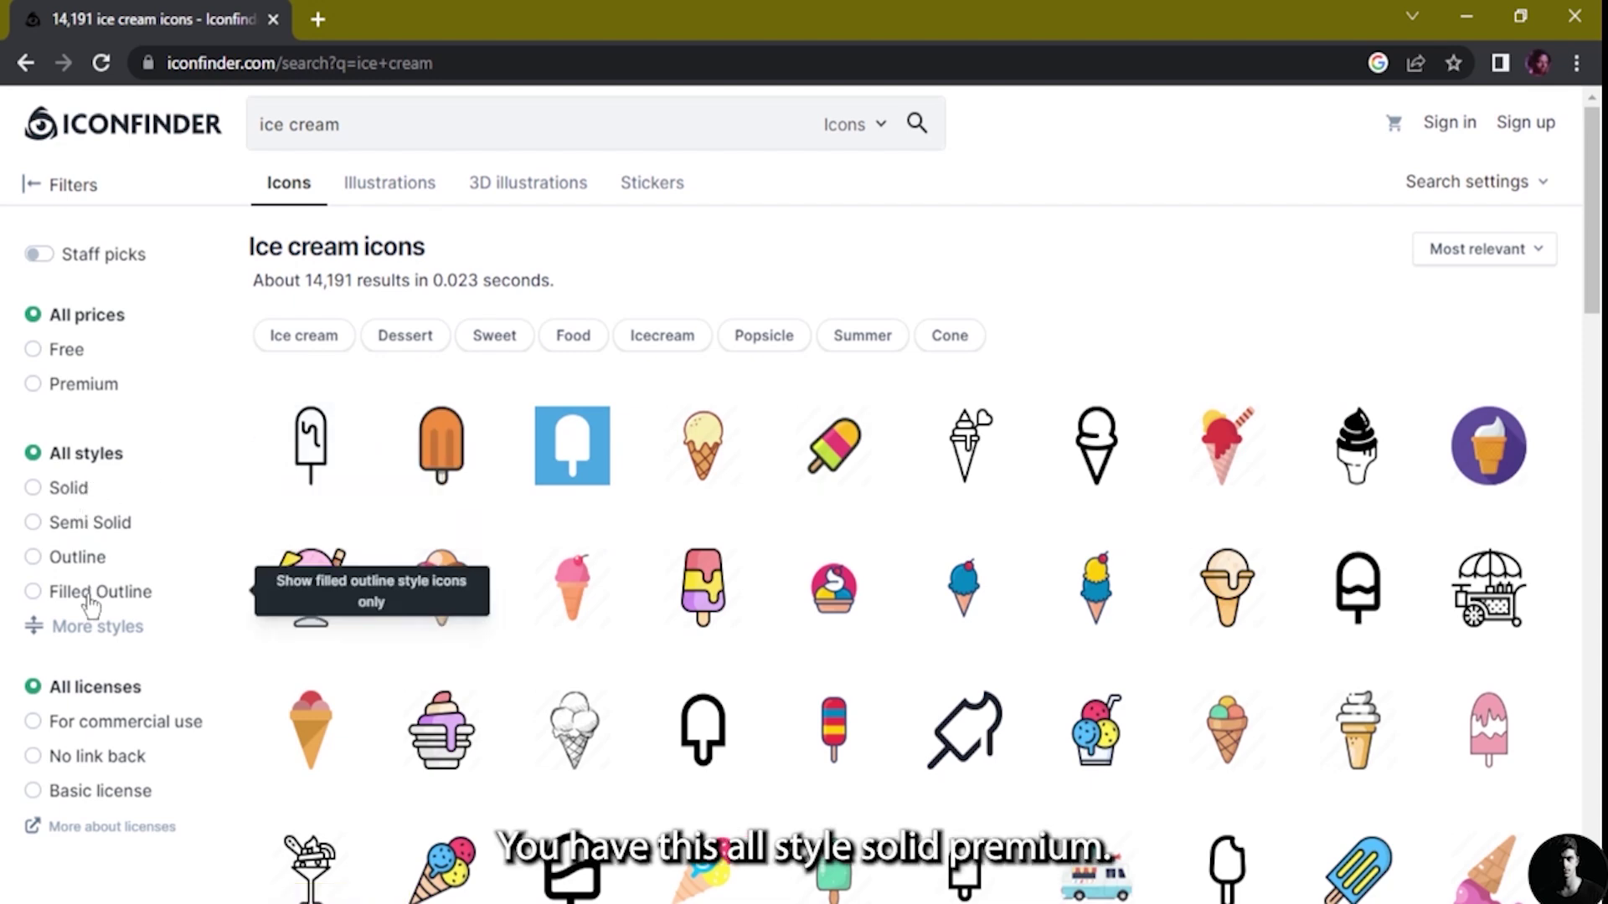
scroll(88, 586, down, 4)
scroll(94, 620, up, 4)
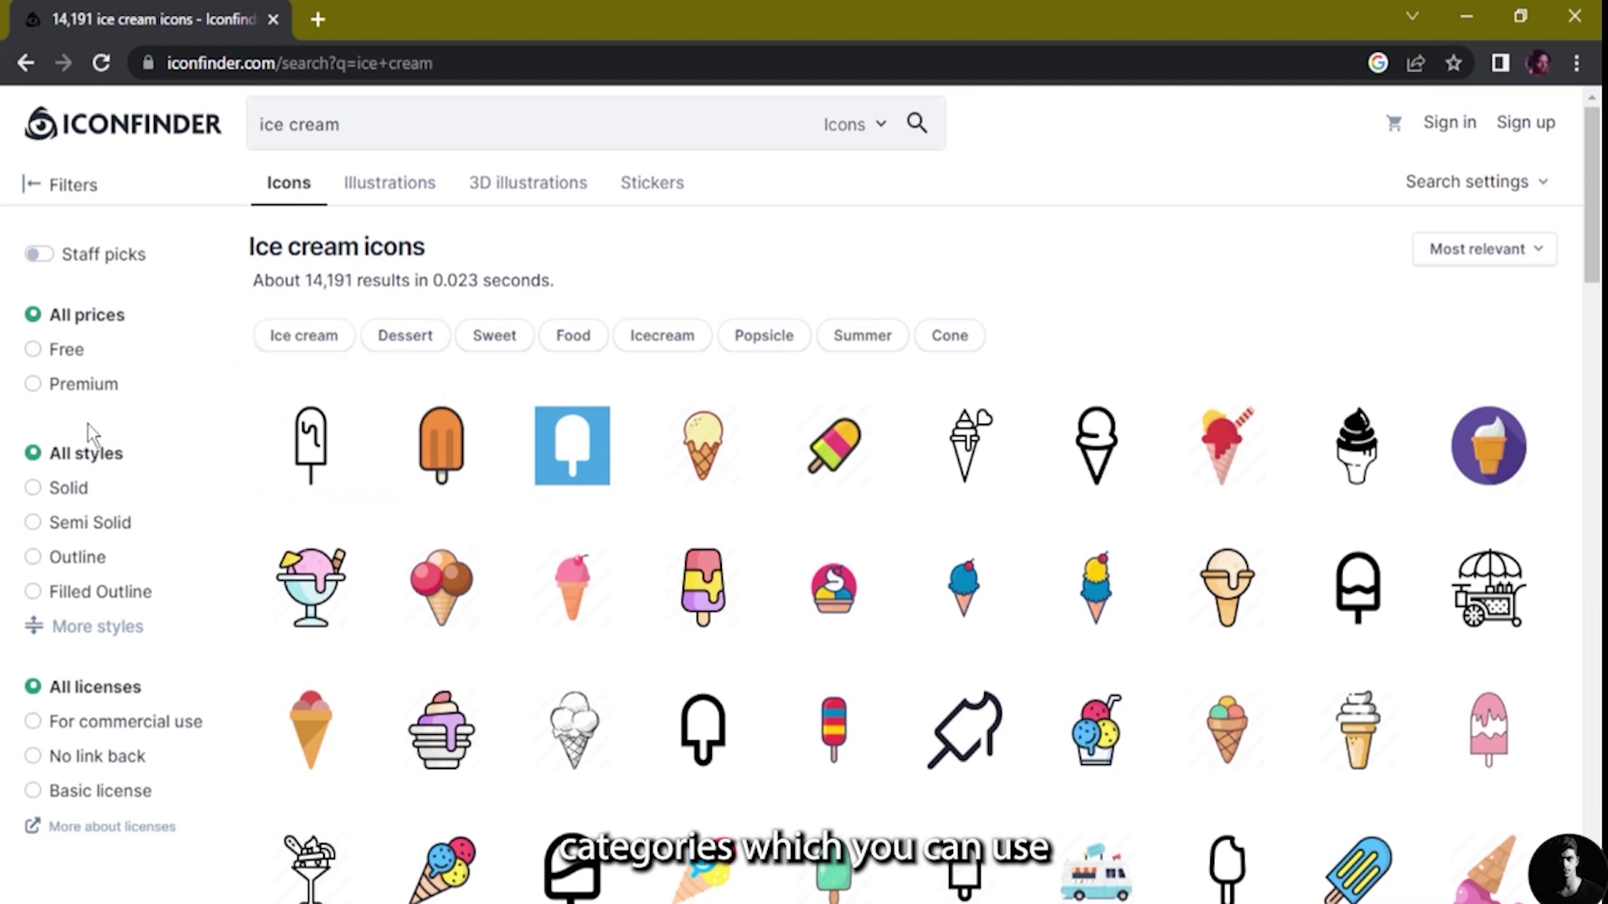
- Filter the results to Premium and view the purchase details of the purple round ice cream cone icon
click(52, 383)
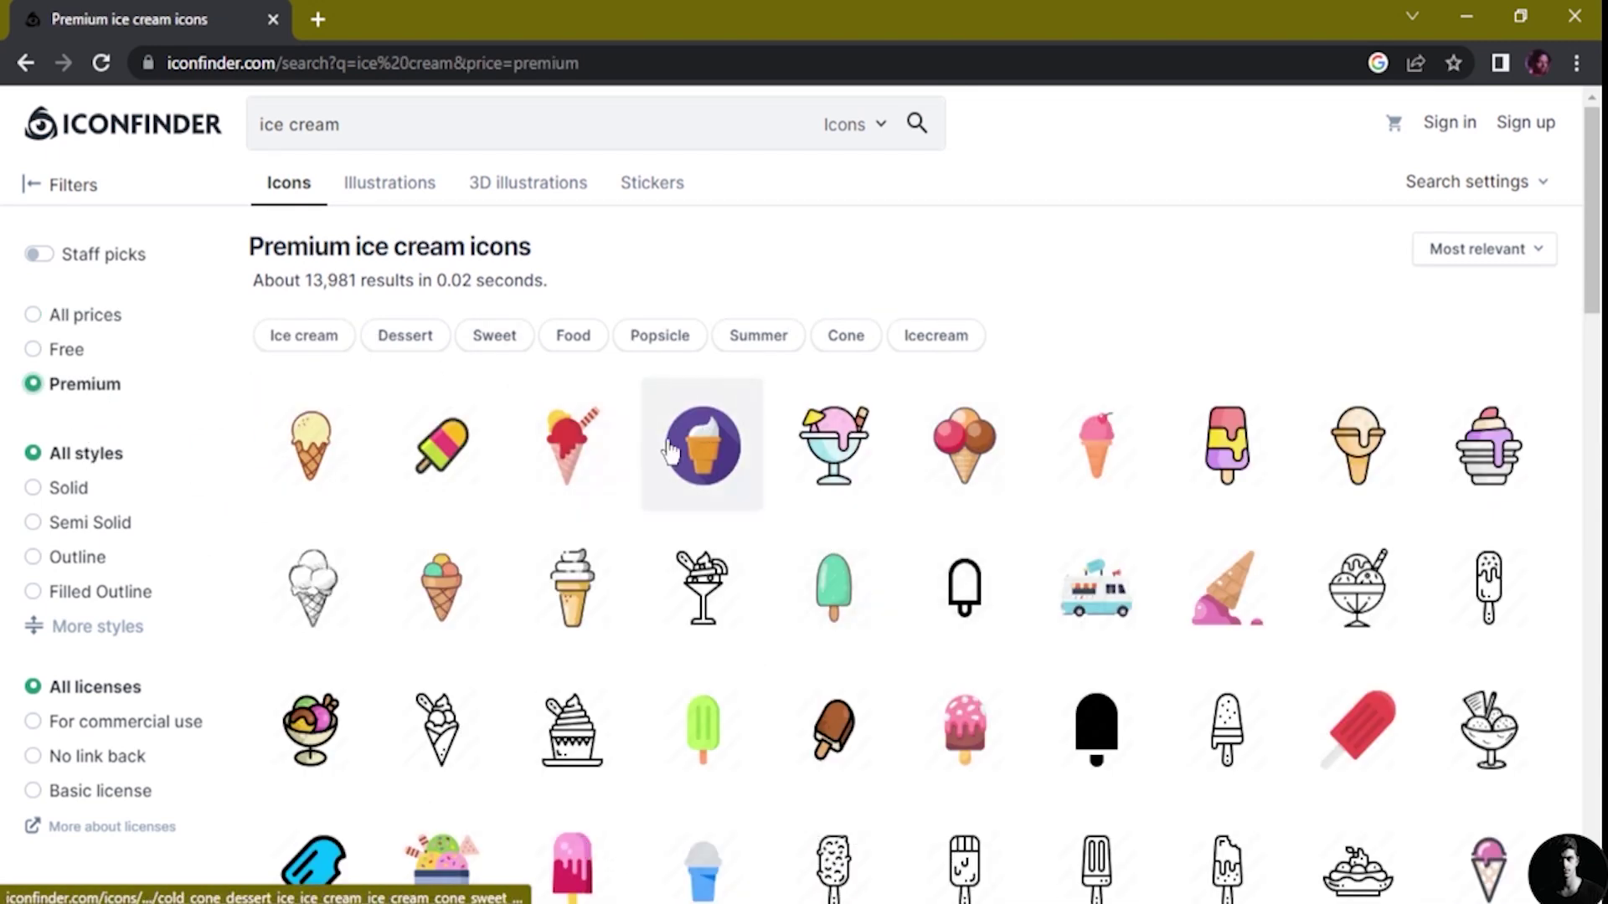
click(702, 445)
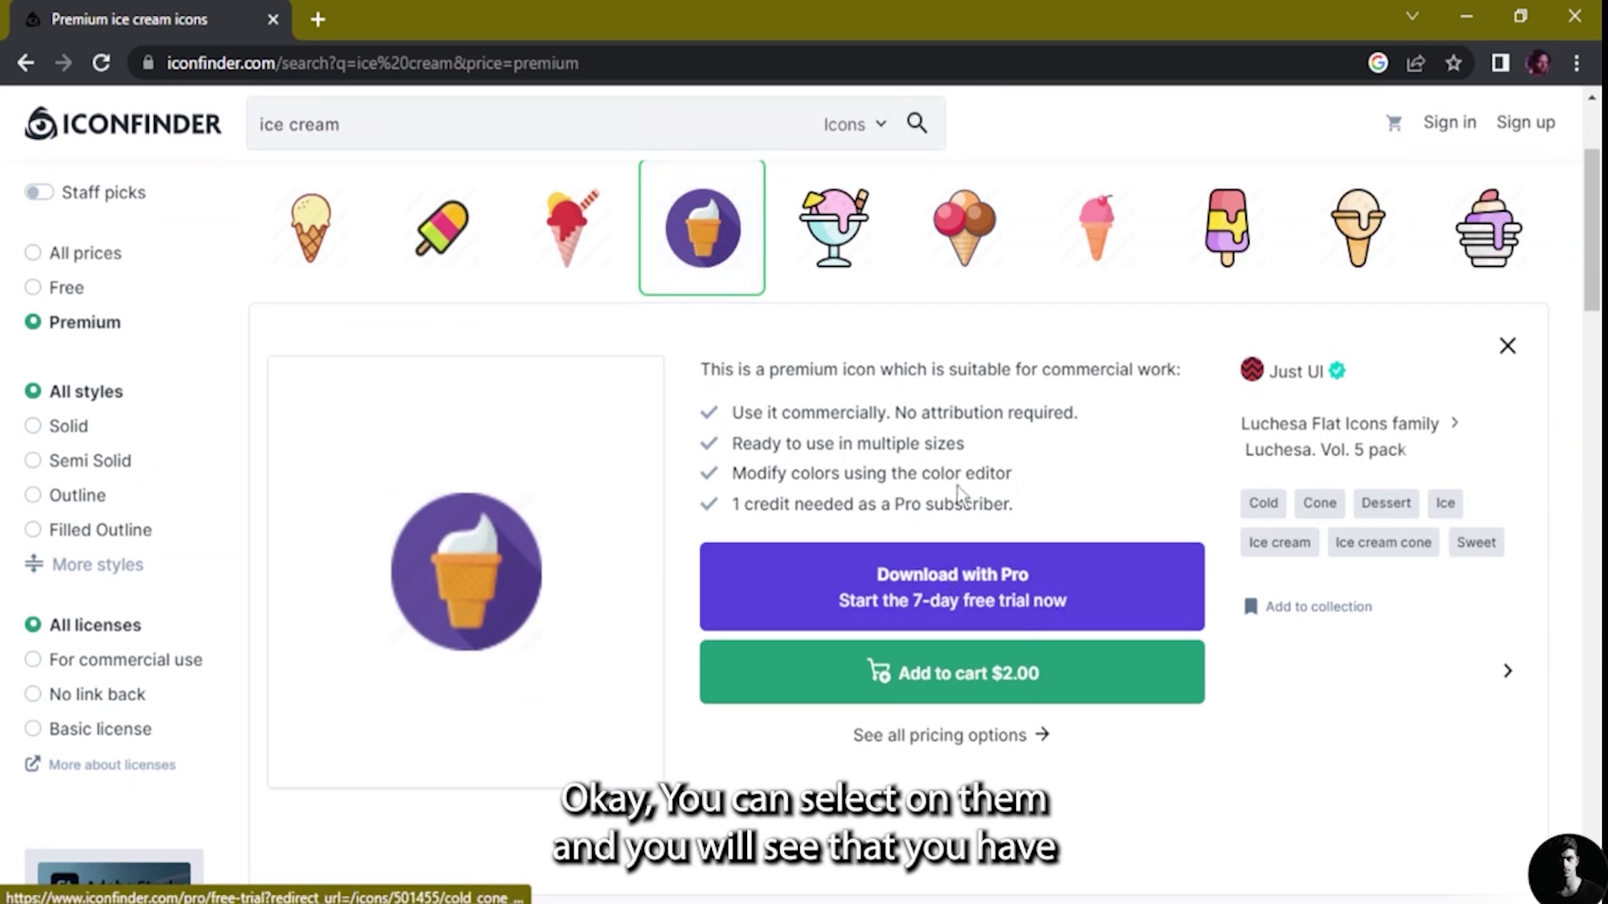
click(1507, 350)
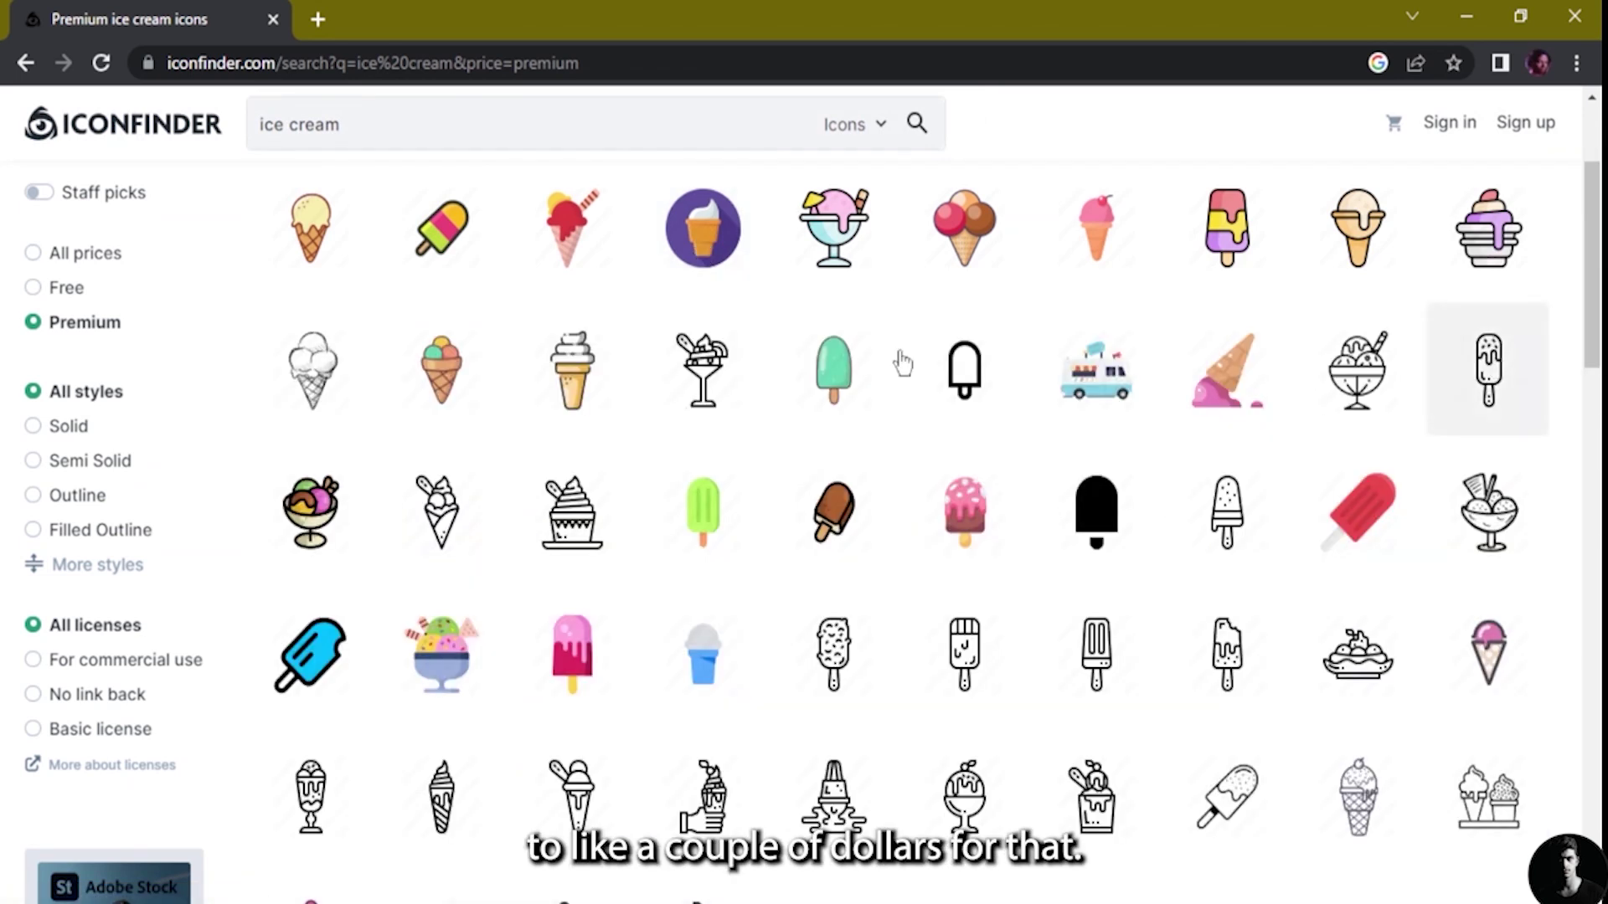
- Filter the ice cream icons to Free and open the details of the pink popsicle with white icing
click(37, 291)
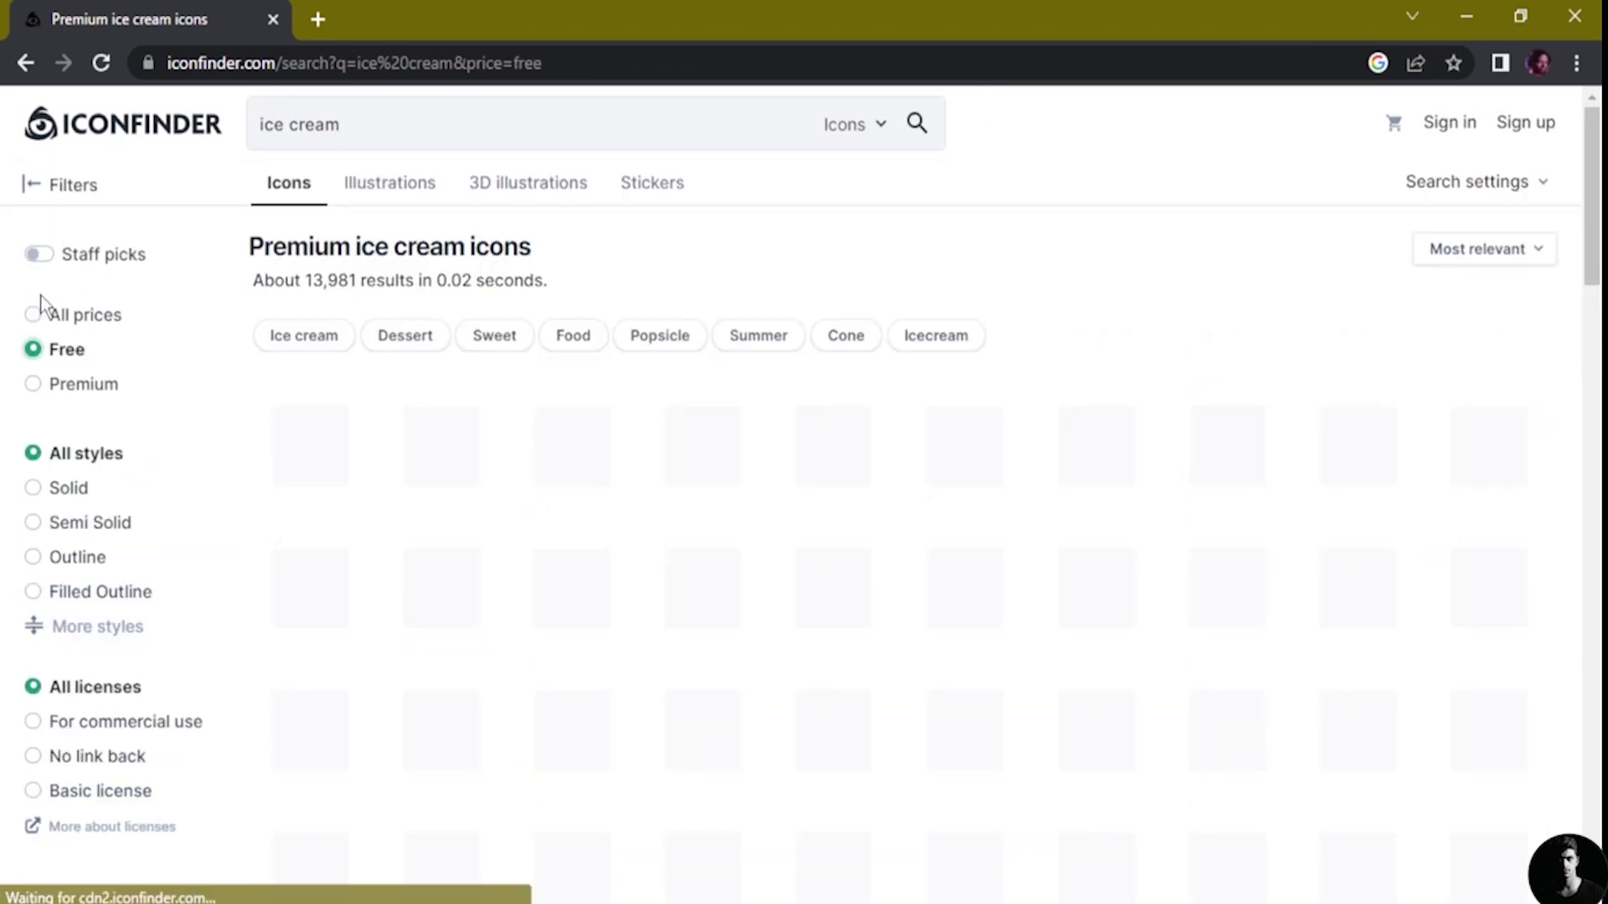
scroll(871, 513, down, 2)
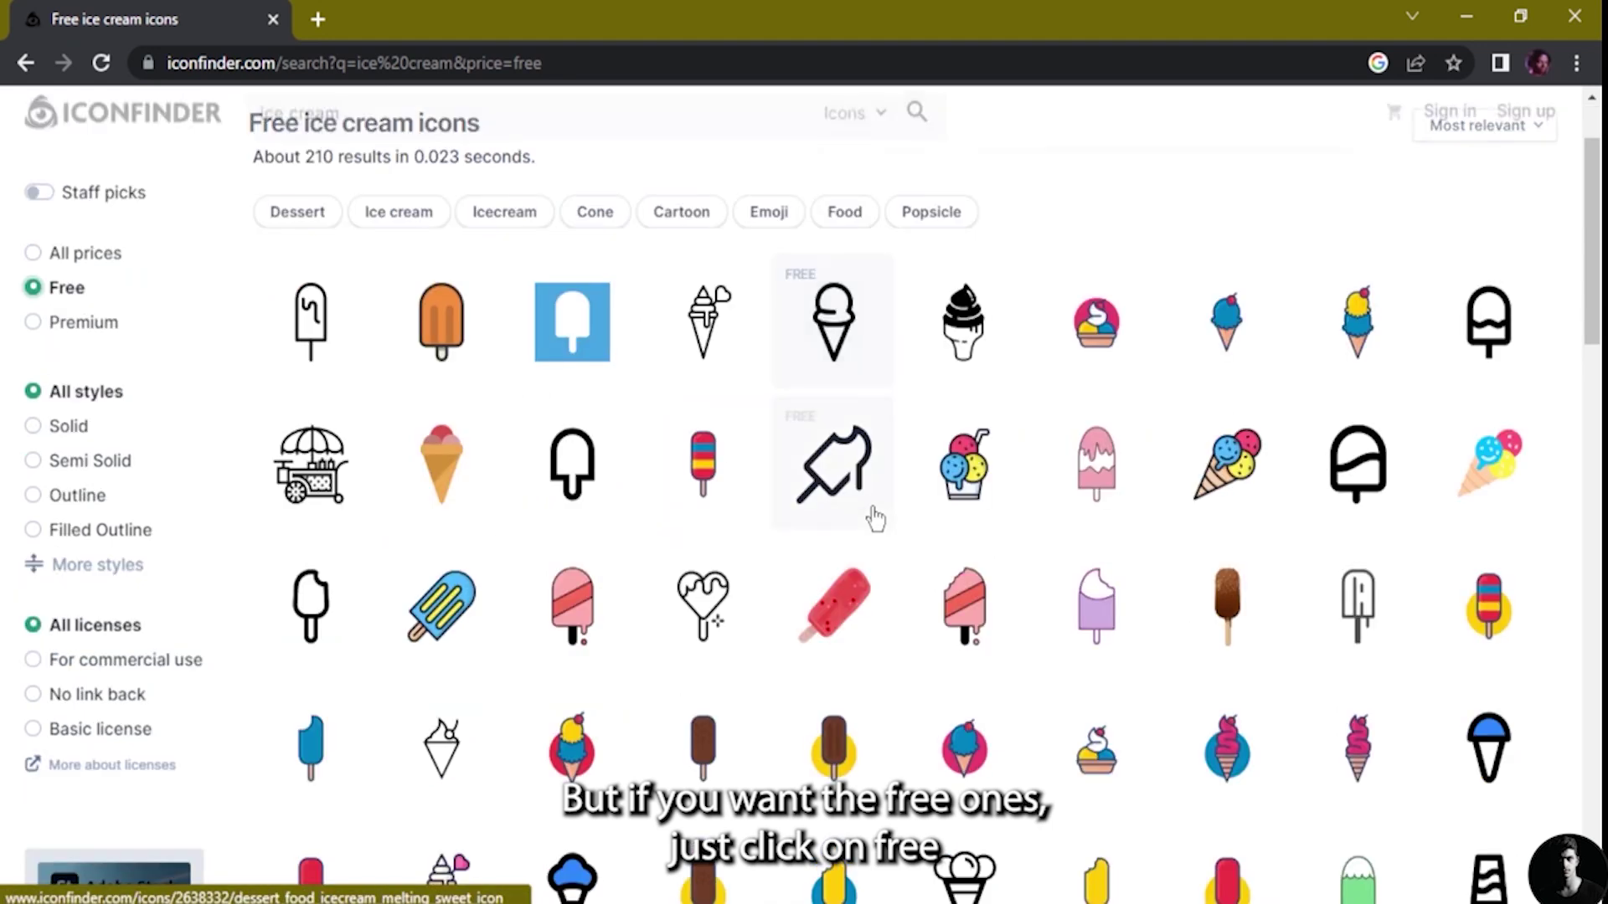
click(1088, 485)
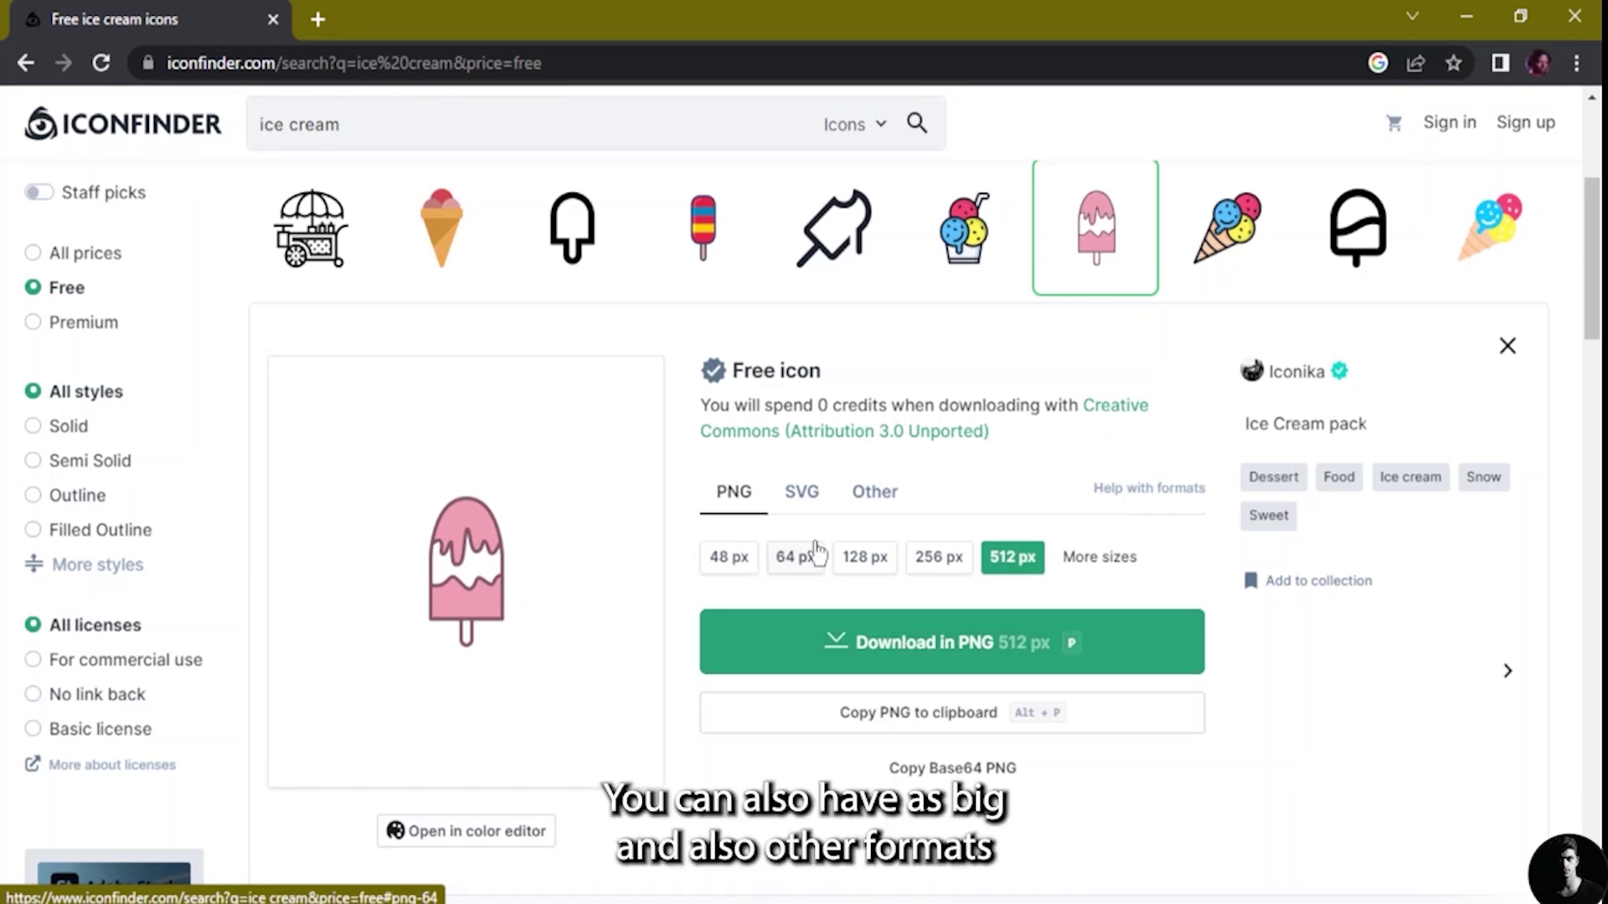
- Check the SVG and other download formats offered for the pink popsicle icon
click(805, 497)
click(875, 496)
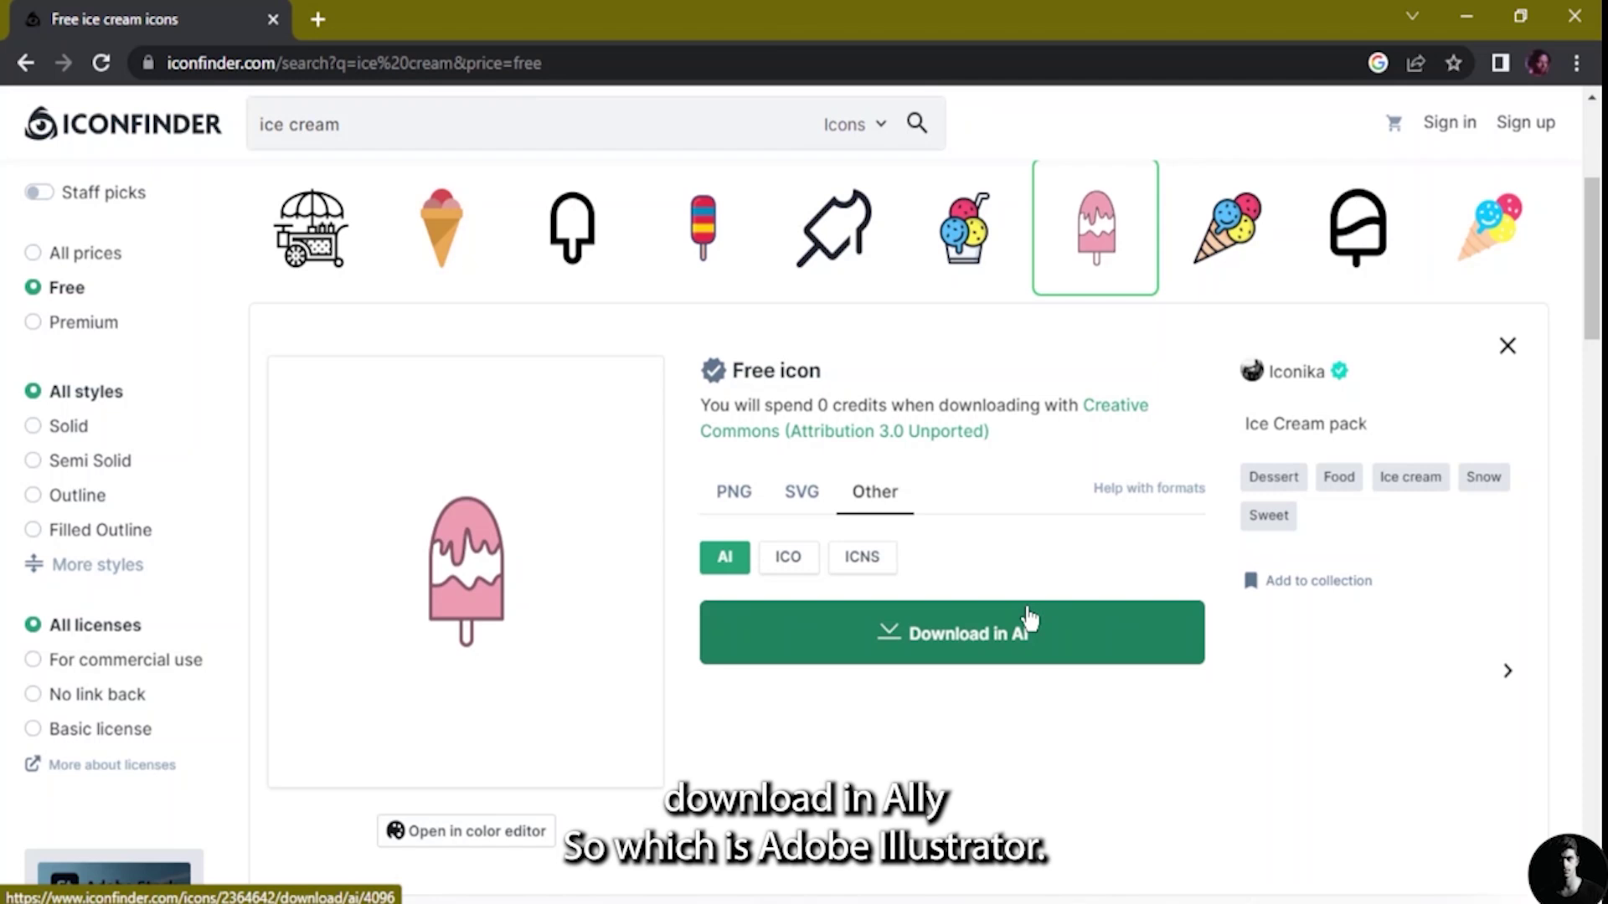
click(804, 497)
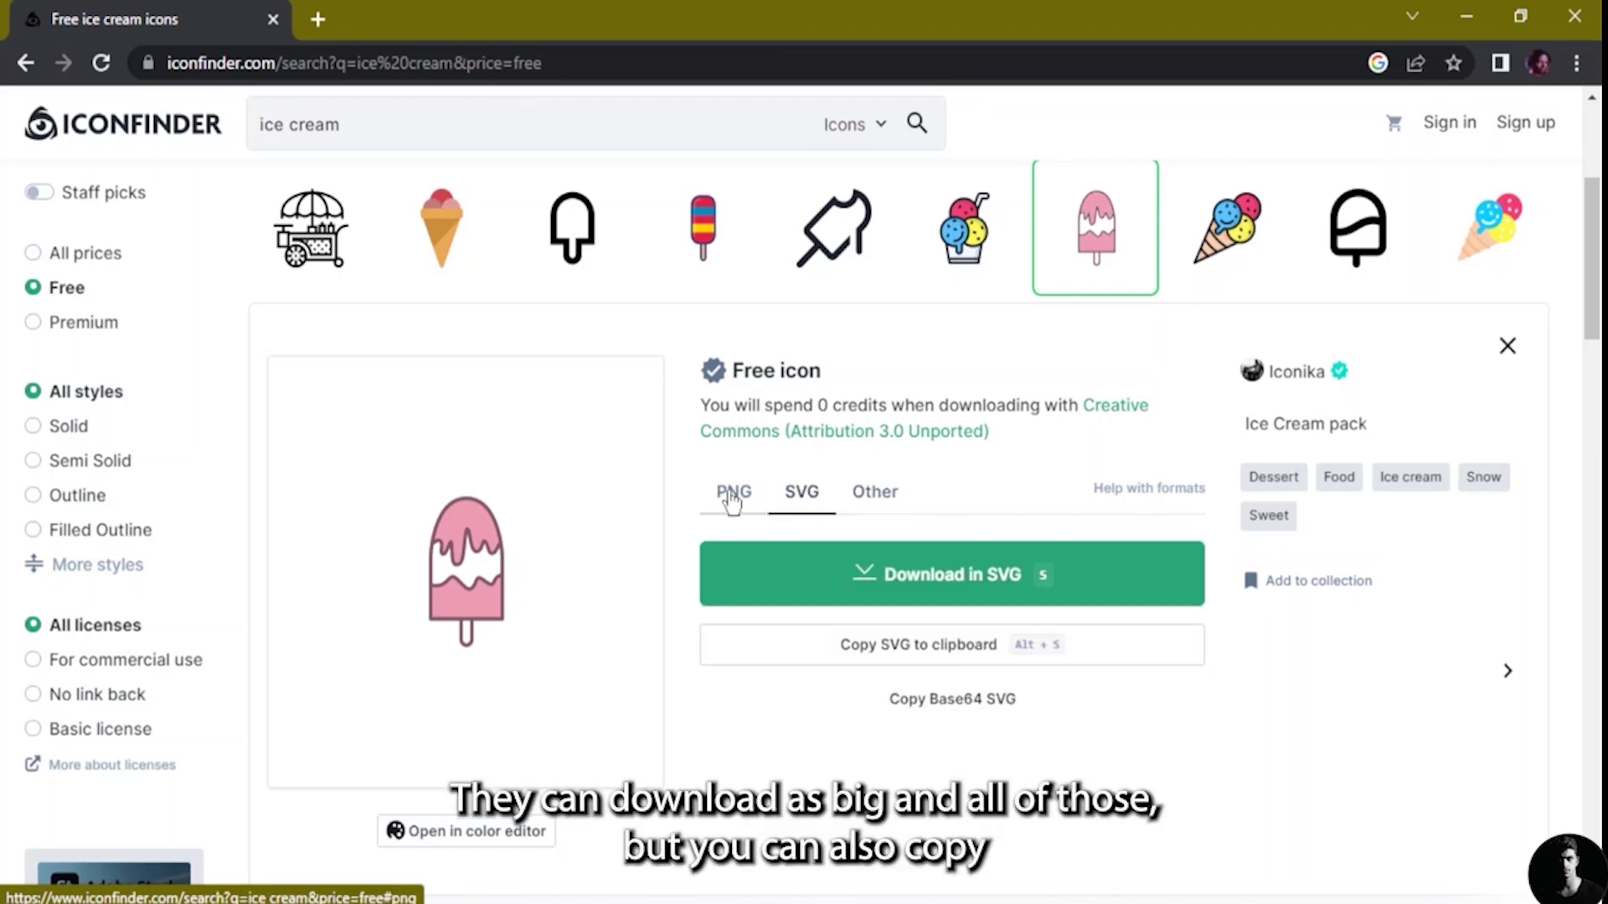
- Copy the pink popsicle icon as a 512 px PNG and paste it onto the Web 1920 – 2 artboard in Adobe XD
click(732, 497)
click(1042, 712)
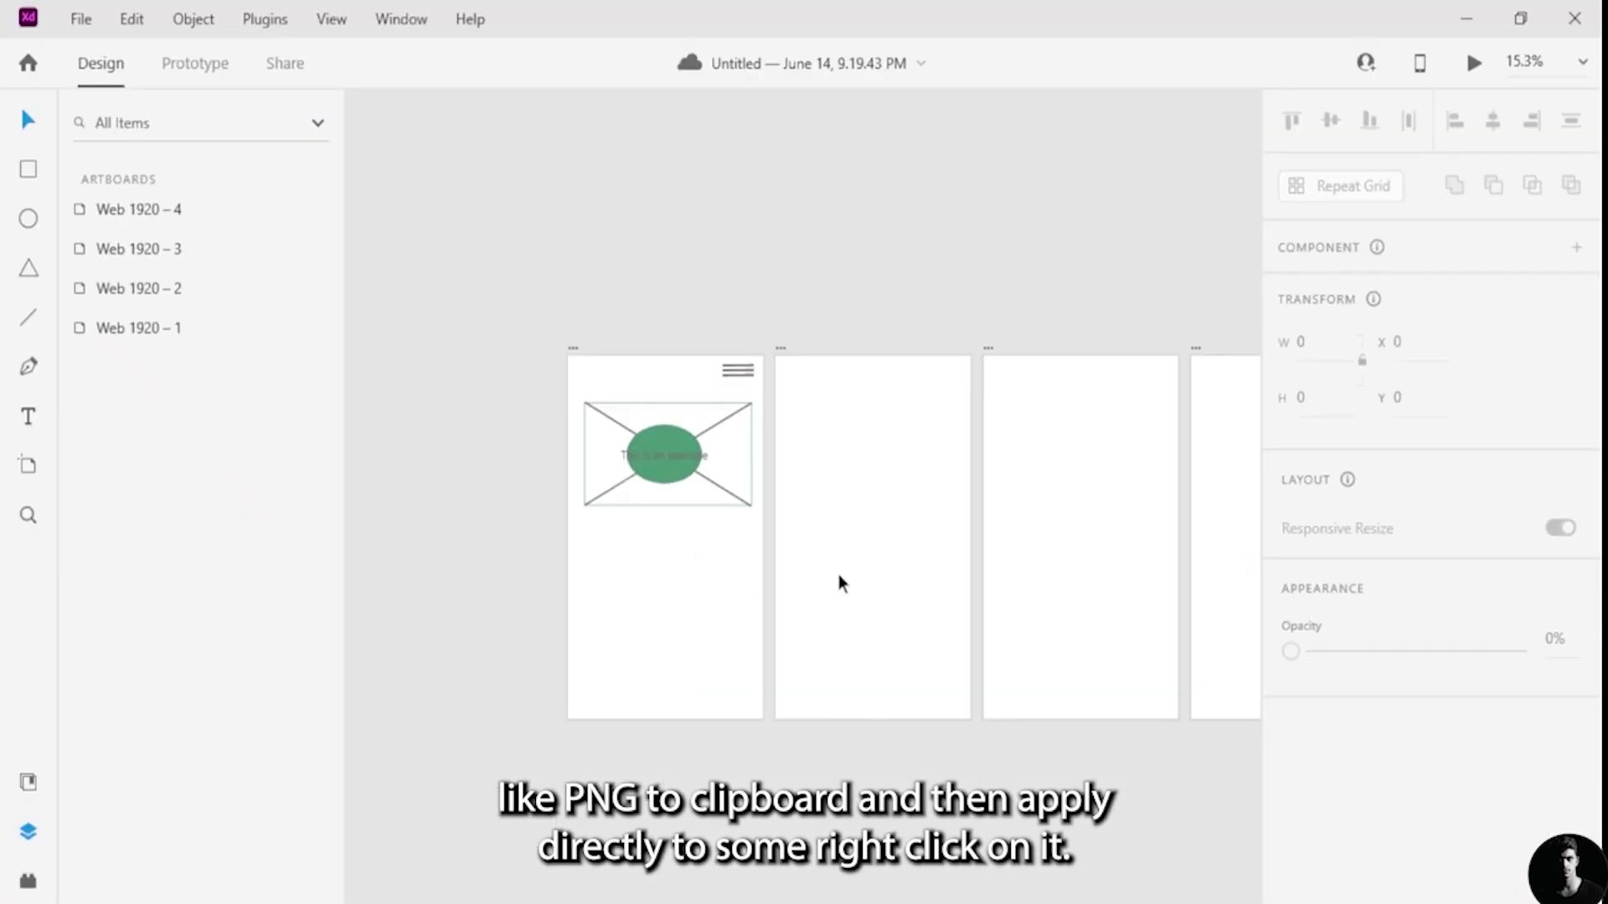
click(837, 536)
right_click(843, 488)
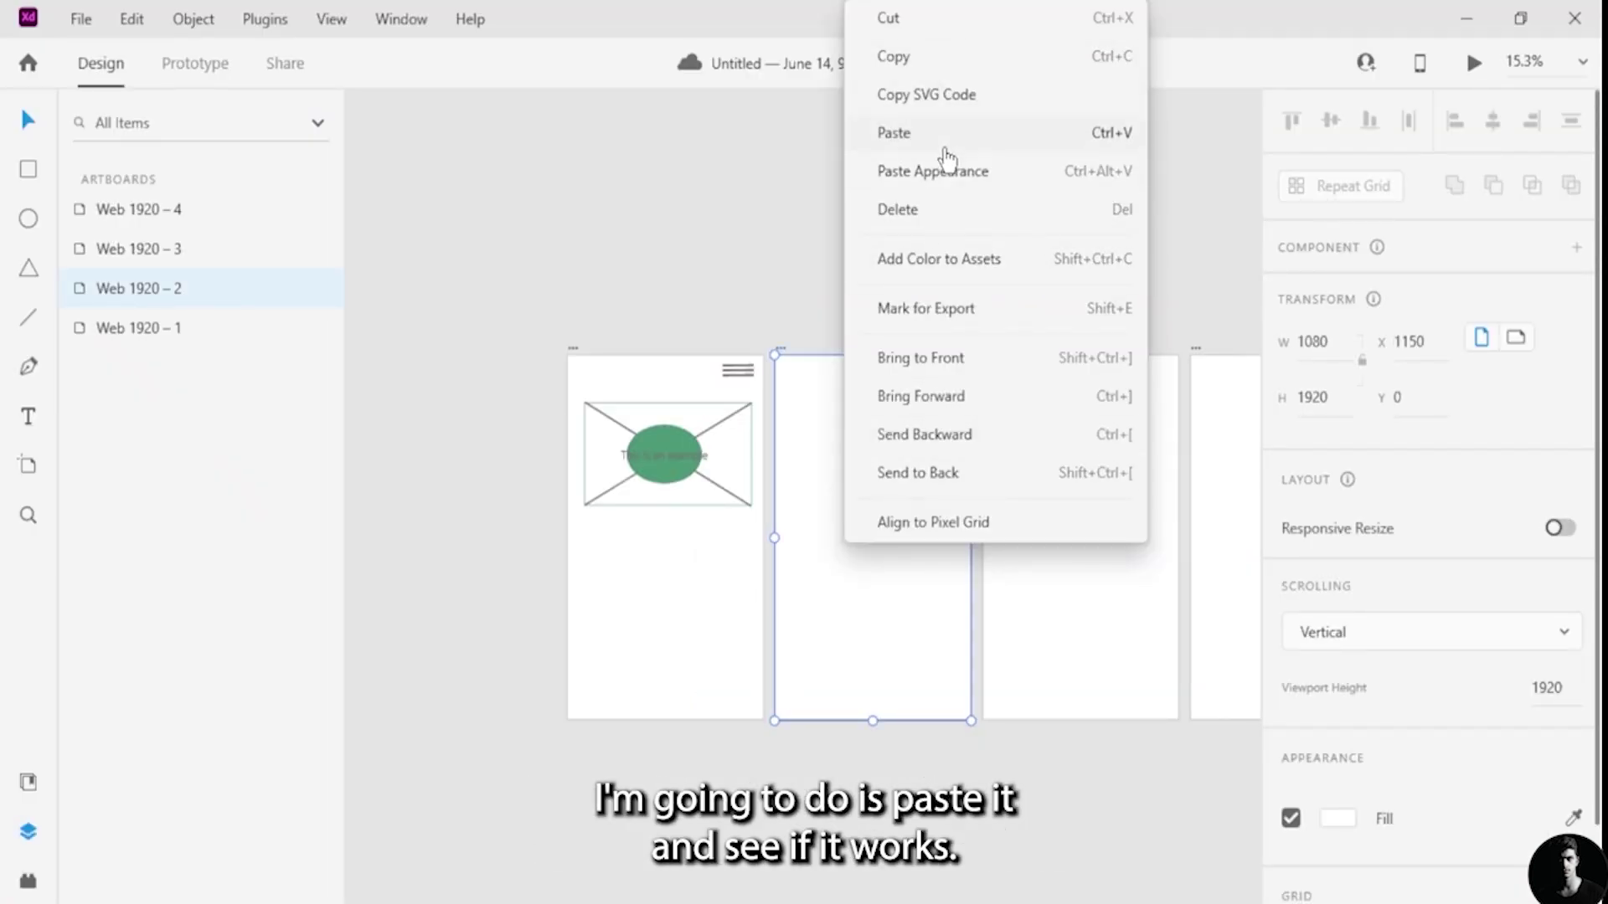
click(946, 149)
click(880, 479)
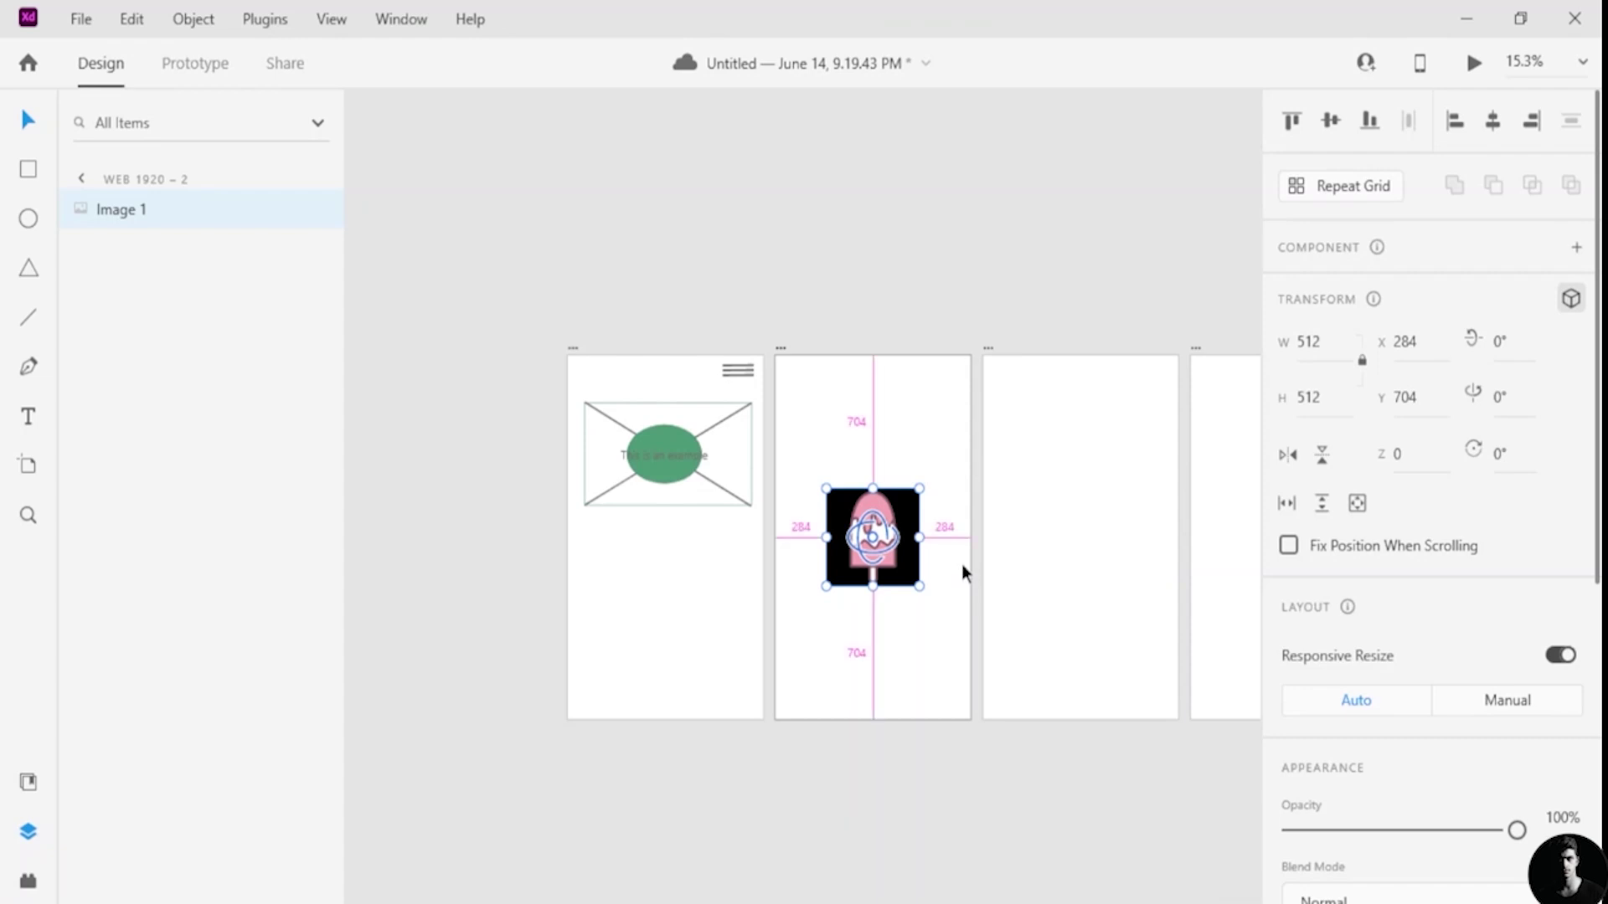
- Move the pasted pink popsicle image to the artboard's upper left corner, at about X 91, Y 60
scroll(962, 565, up, 5)
drag(706, 456, 665, 215)
scroll(817, 280, down, 4)
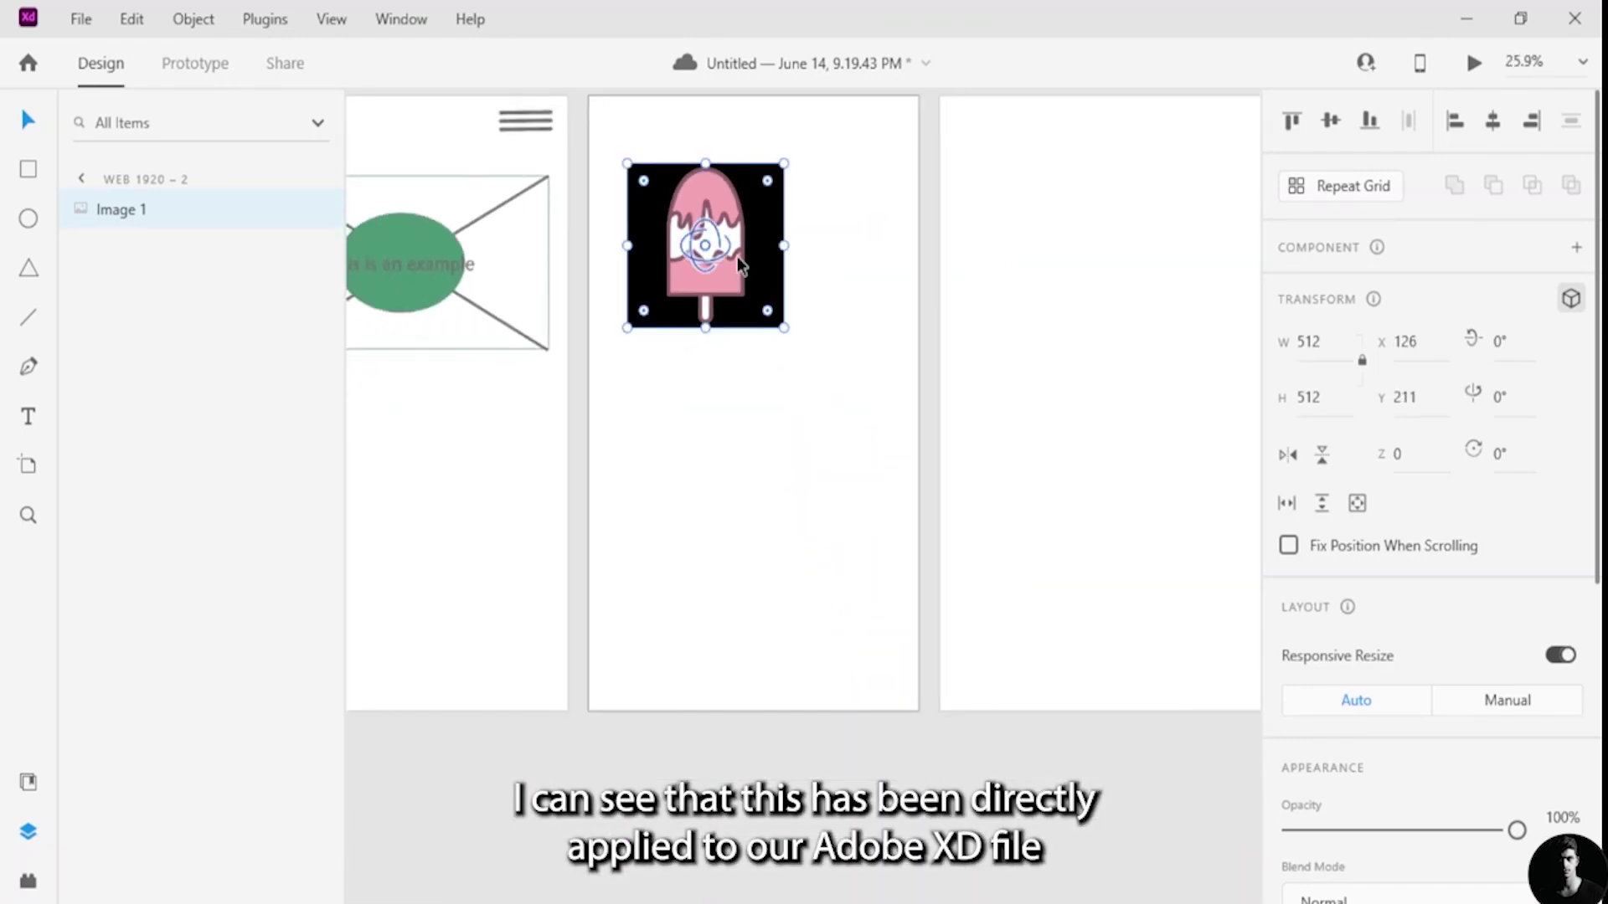
drag(737, 256, 725, 209)
scroll(779, 197, up, 2)
scroll(771, 197, down, 2)
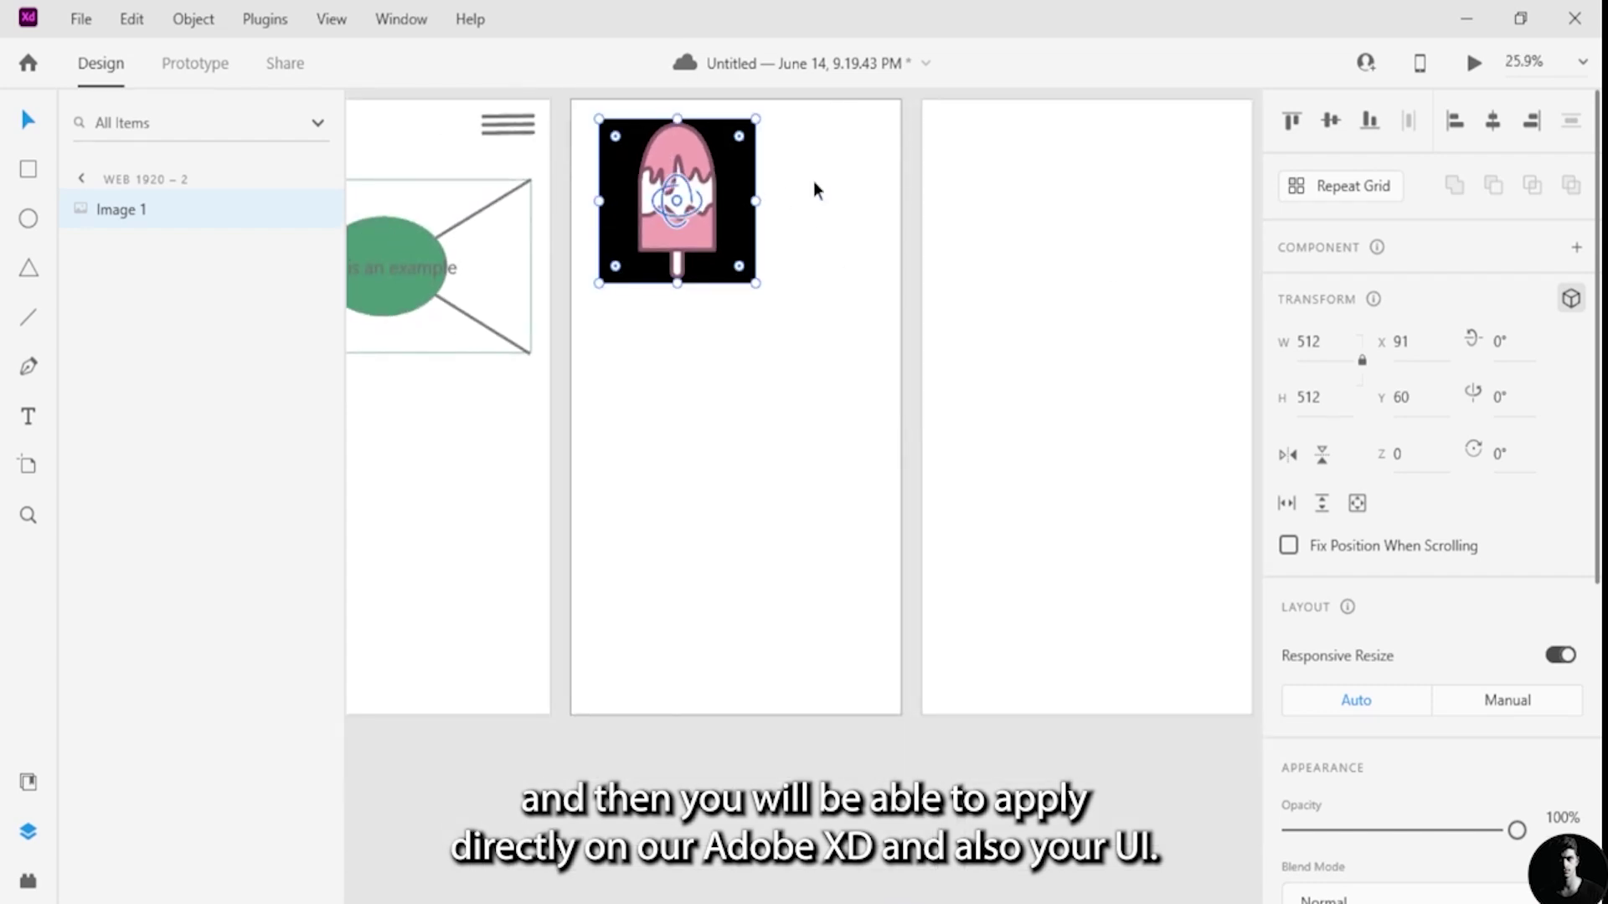
scroll(809, 159, up, 2)
click(871, 138)
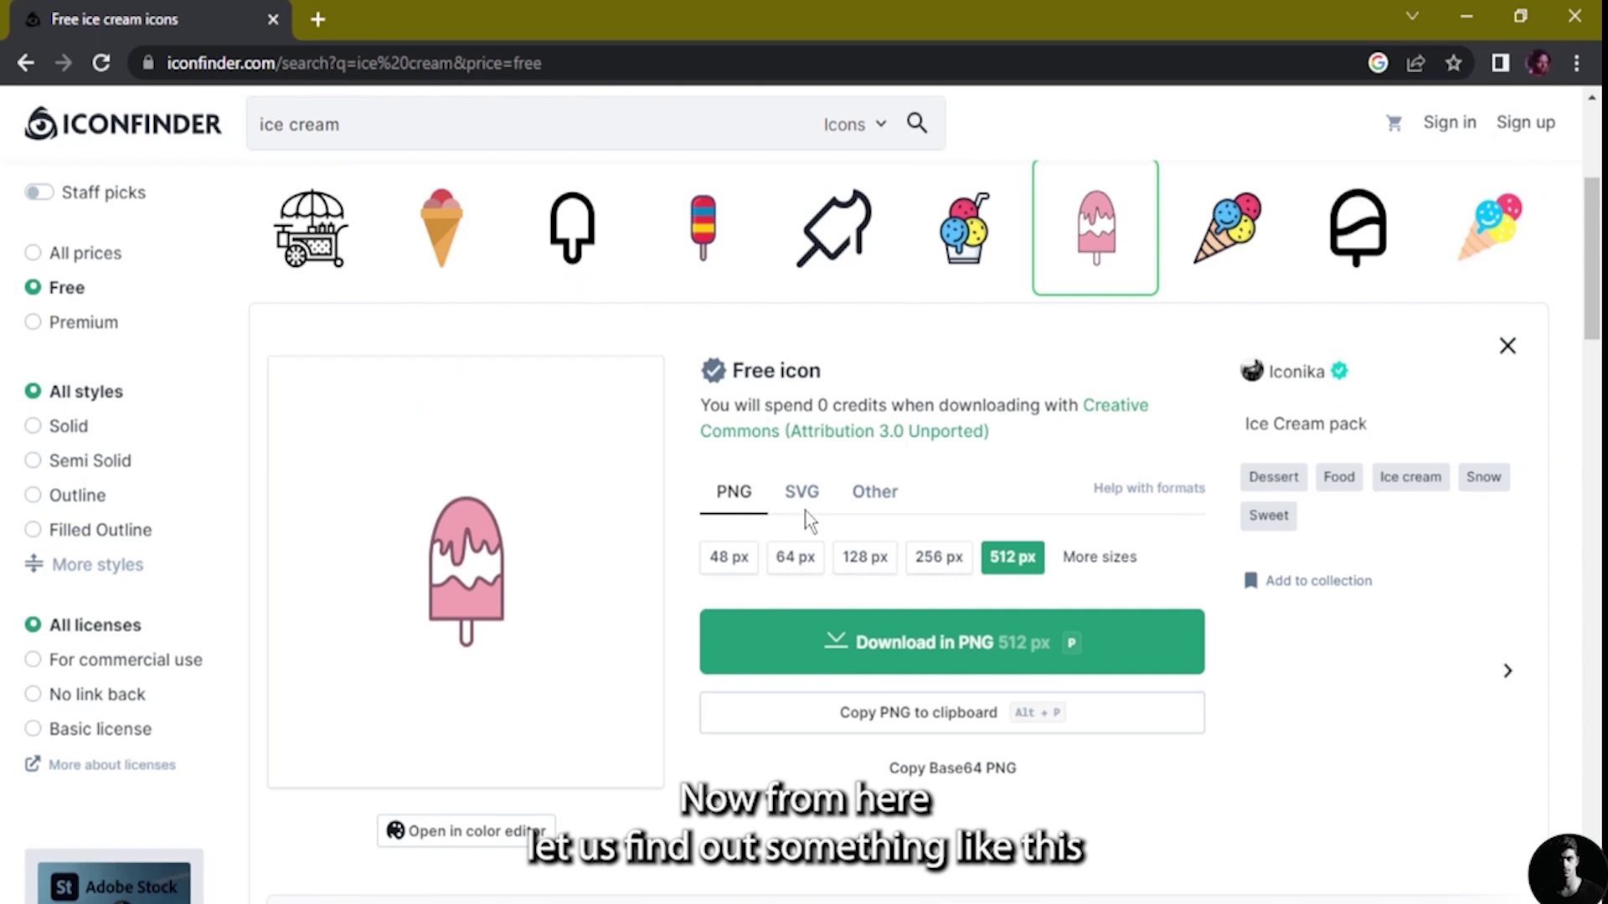
- In Chrome, copy the outlined bitten popsicle icon as a 512 px PNG and paste it onto the Web 1920 – 2 artboard in Adobe XD
click(833, 226)
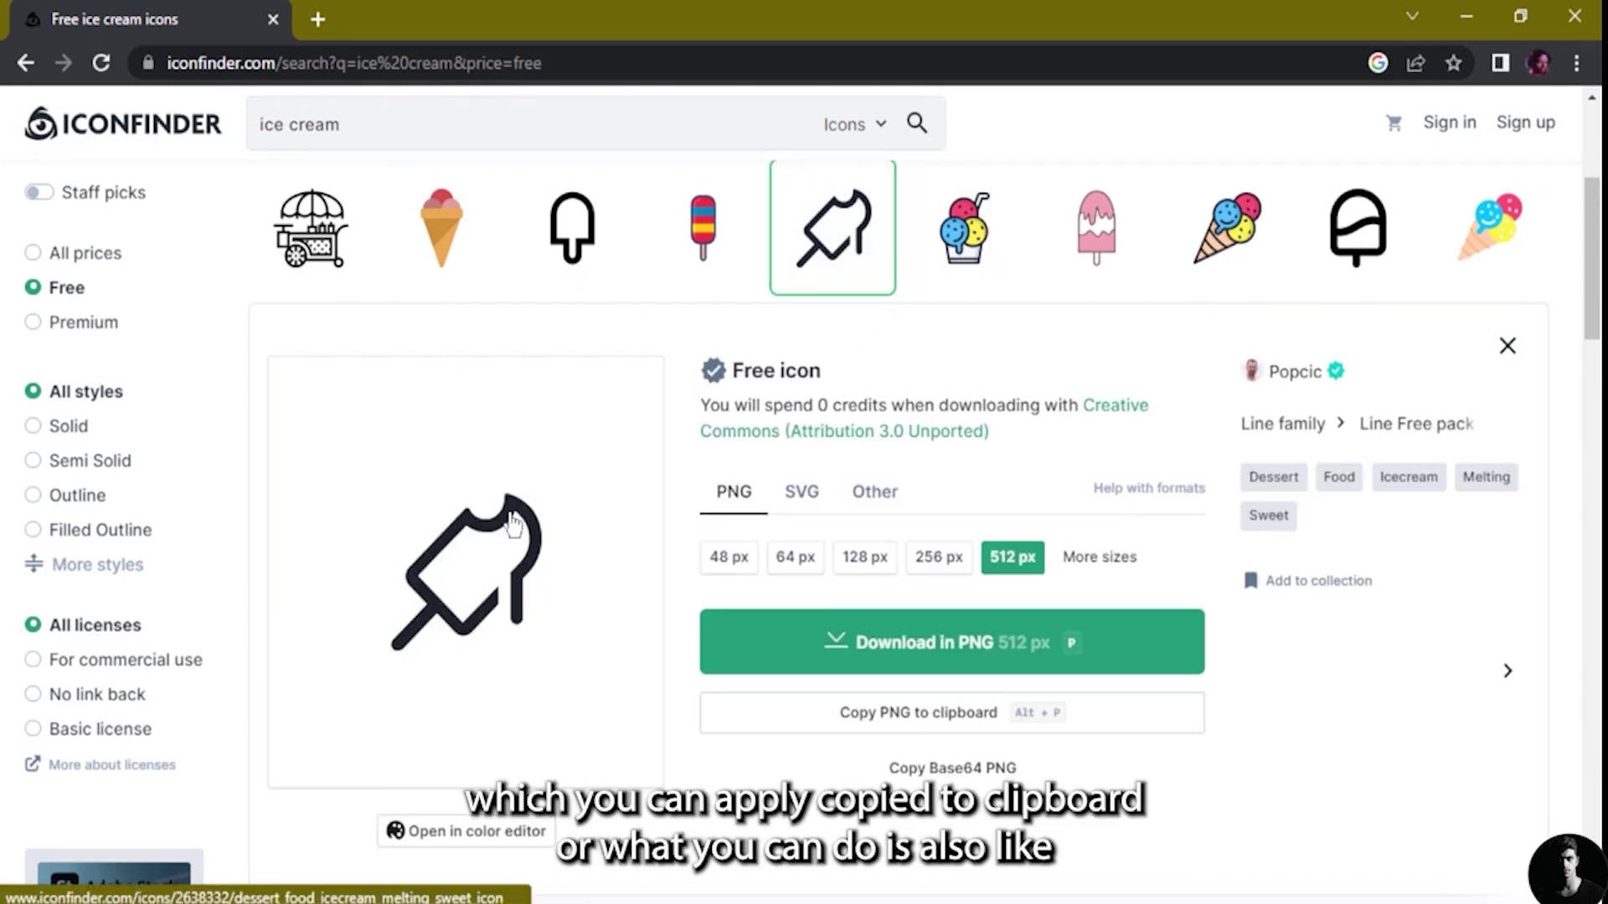
click(727, 712)
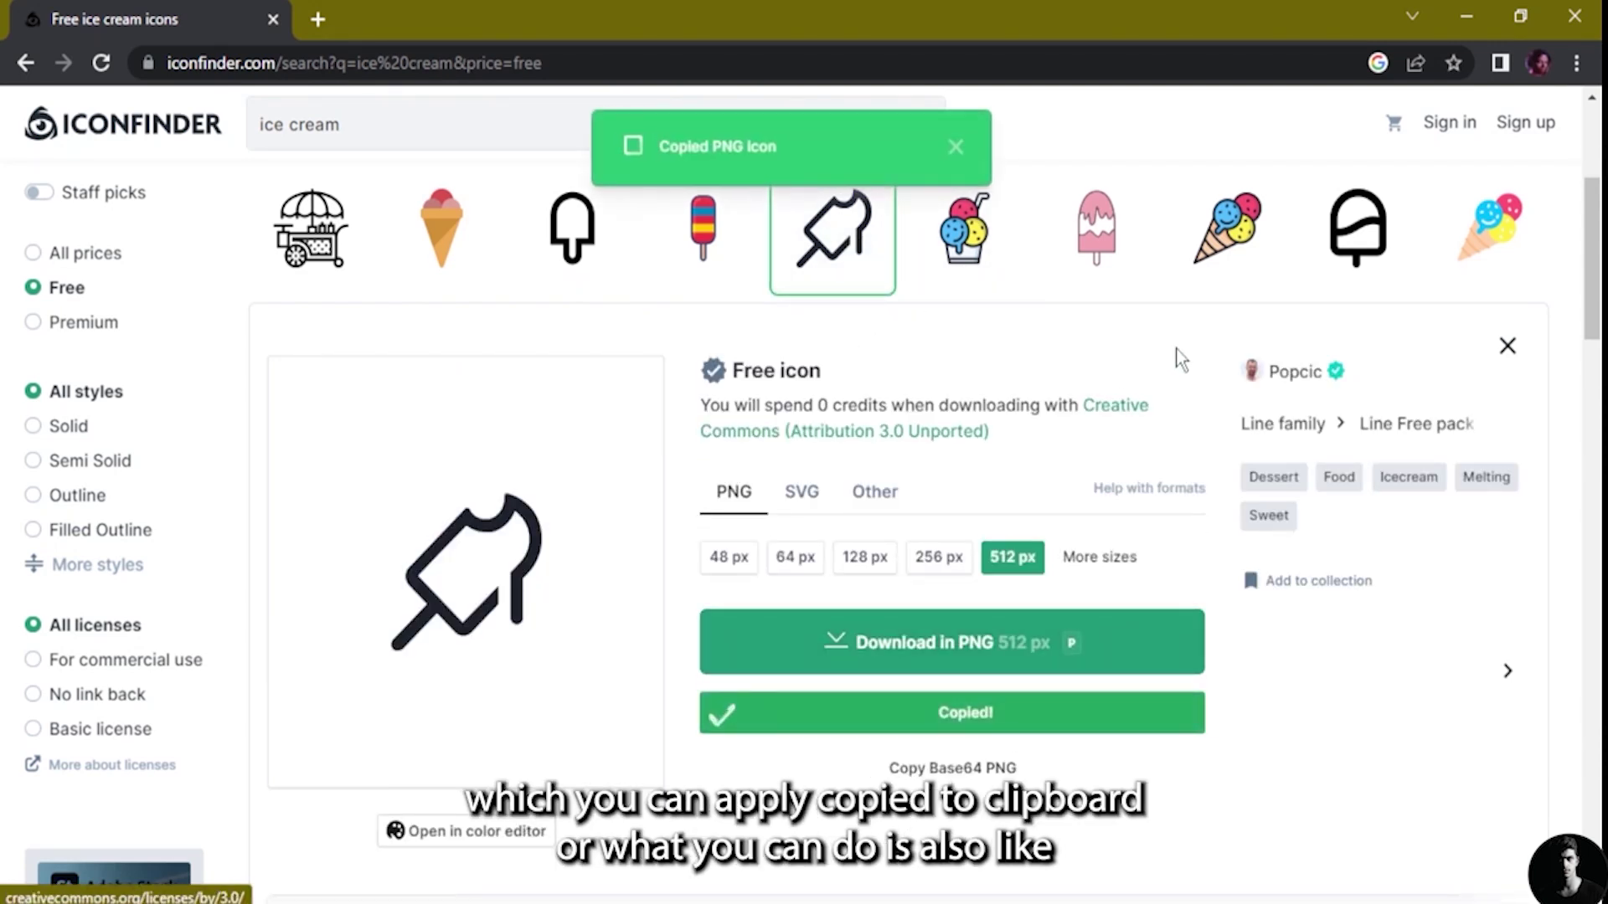
click(1518, 20)
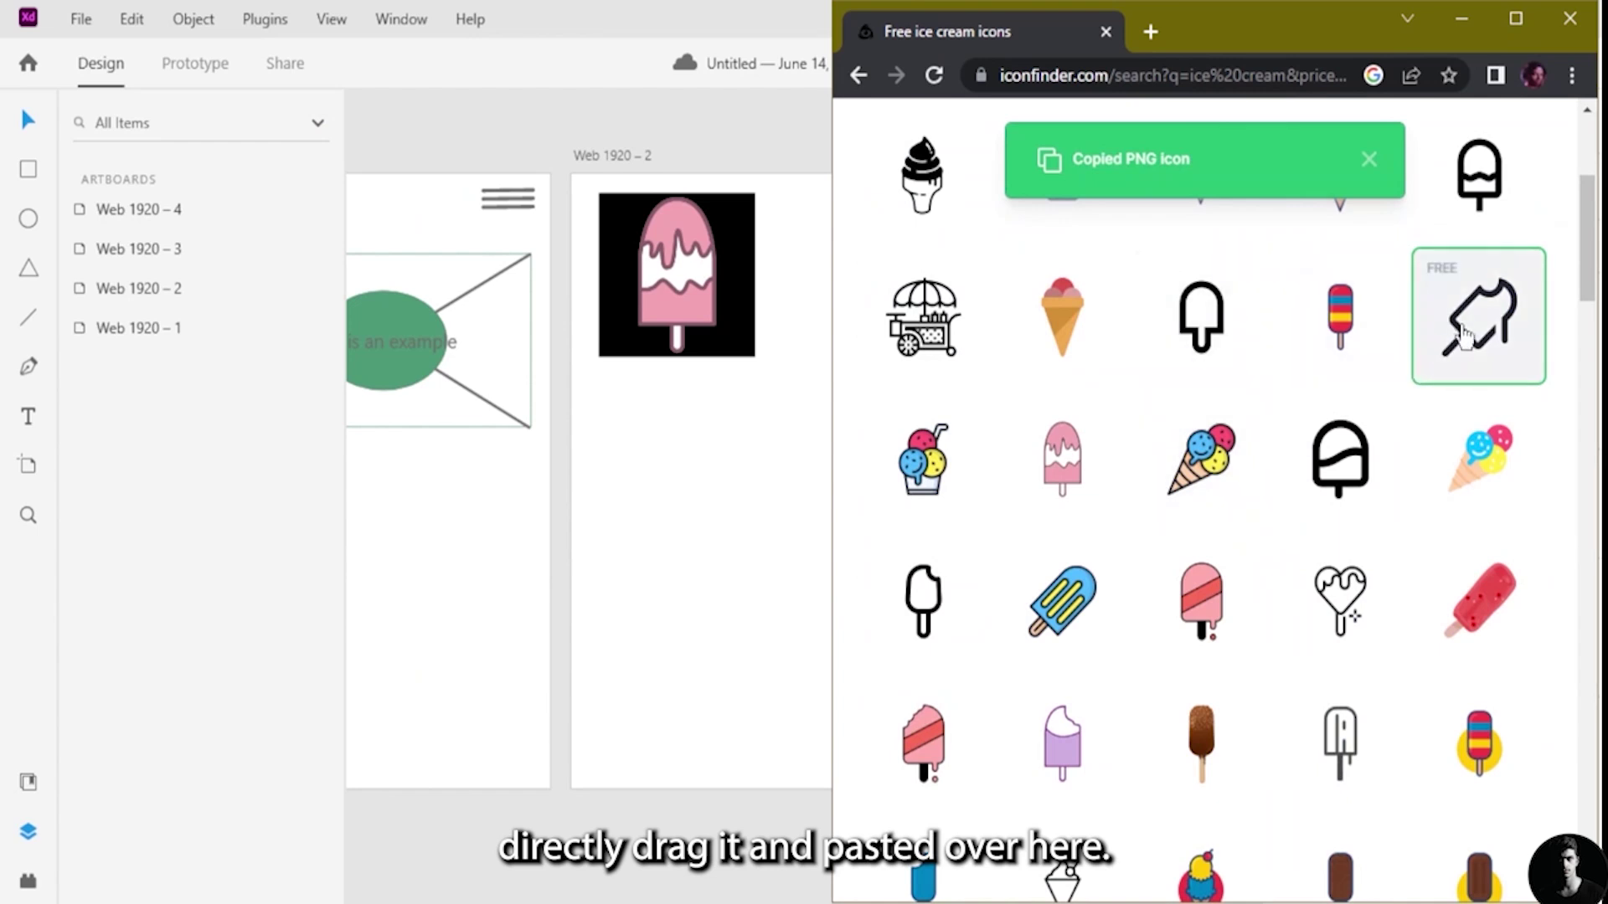
drag(1474, 318, 757, 502)
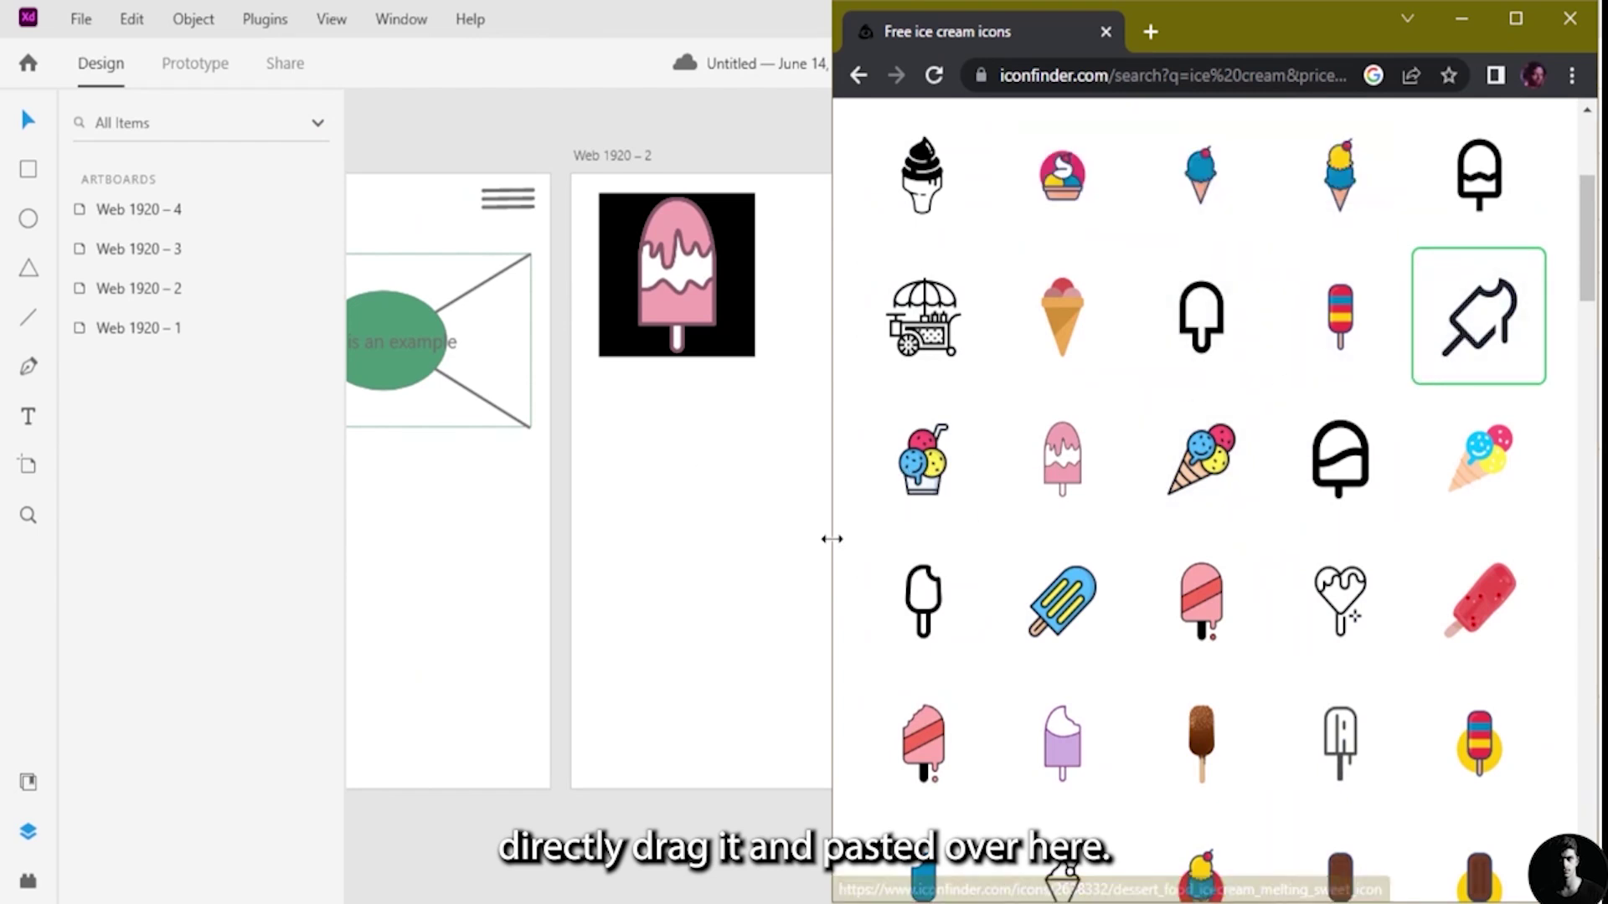
right_click(643, 425)
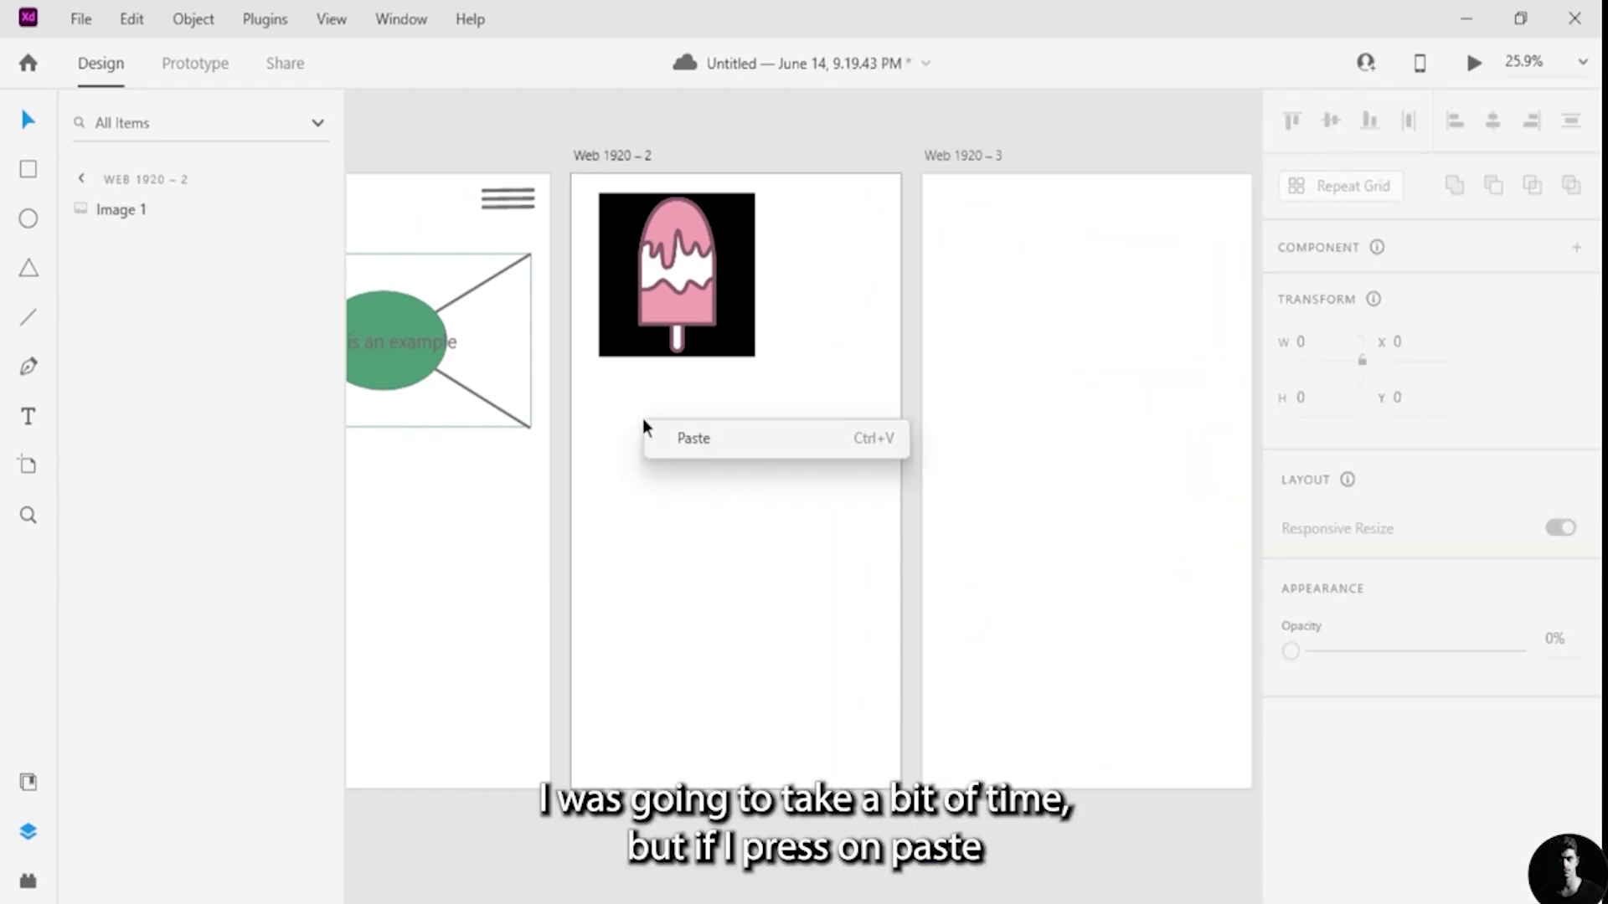
click(693, 436)
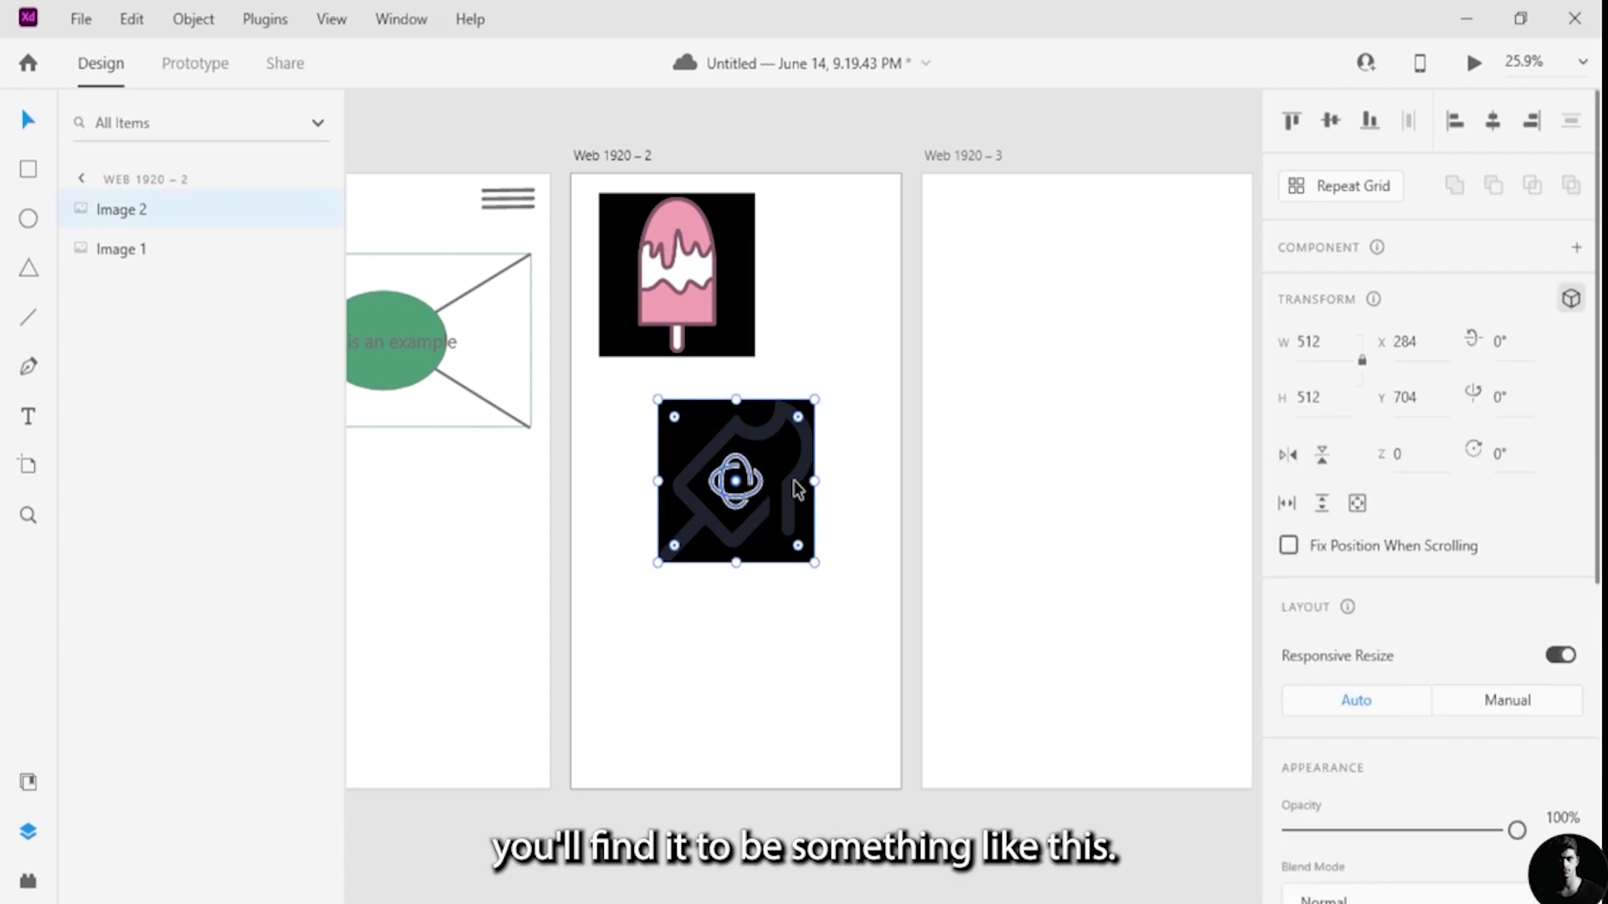
- Scale the bitten popsicle image down to about 309 × 309 and place it beside the pink popsicle, at about X 660, Y 97
drag(793, 480, 741, 573)
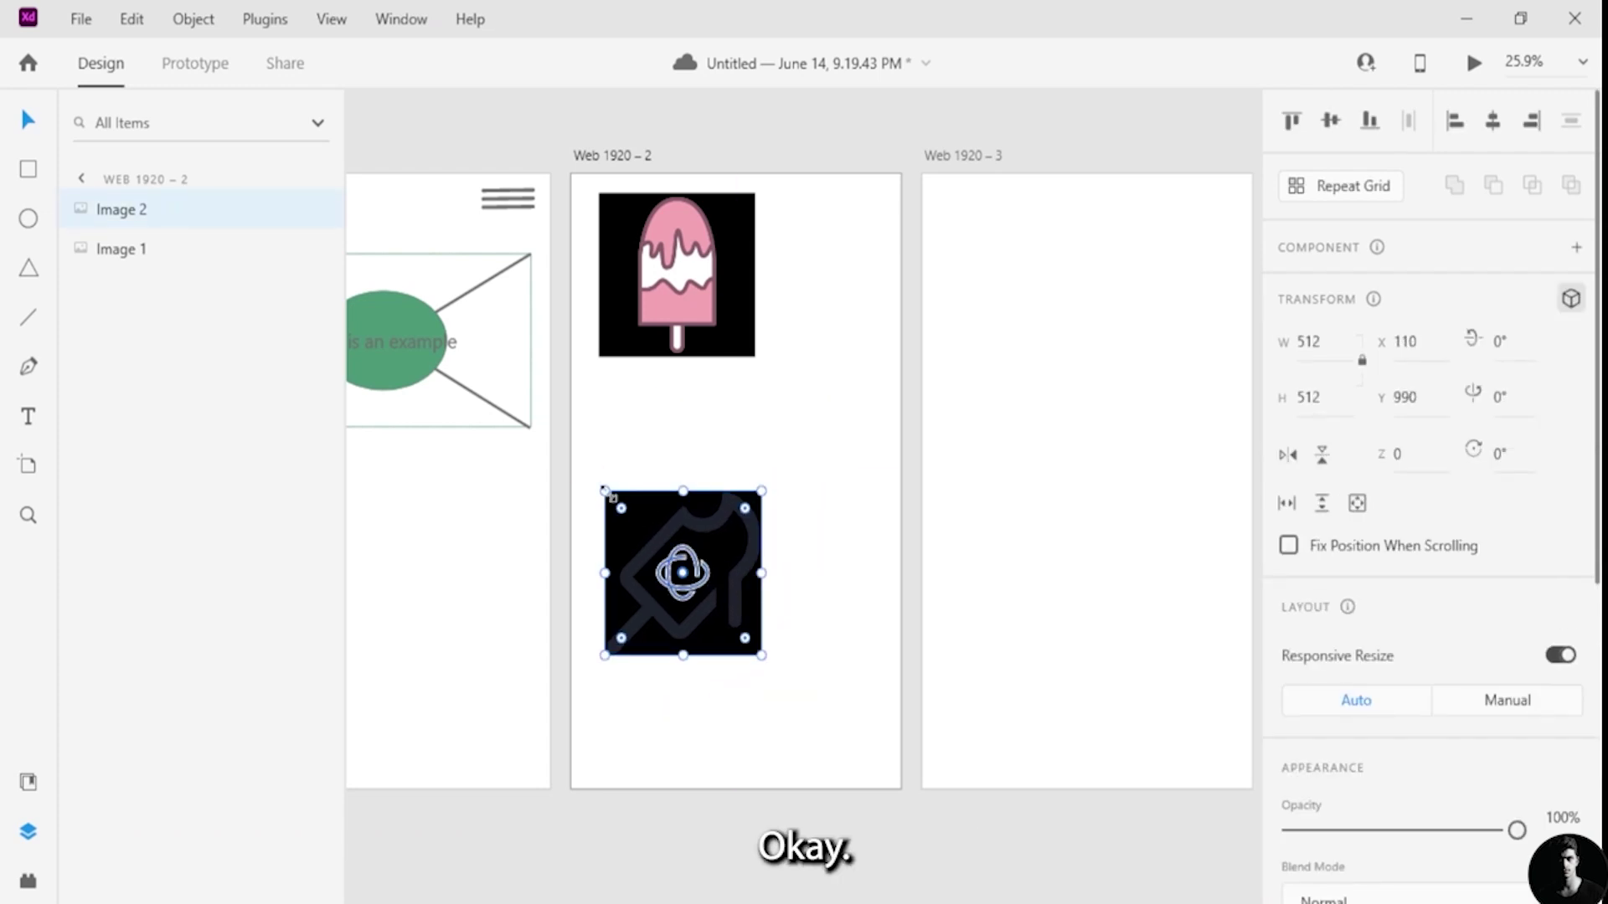
drag(603, 489, 666, 557)
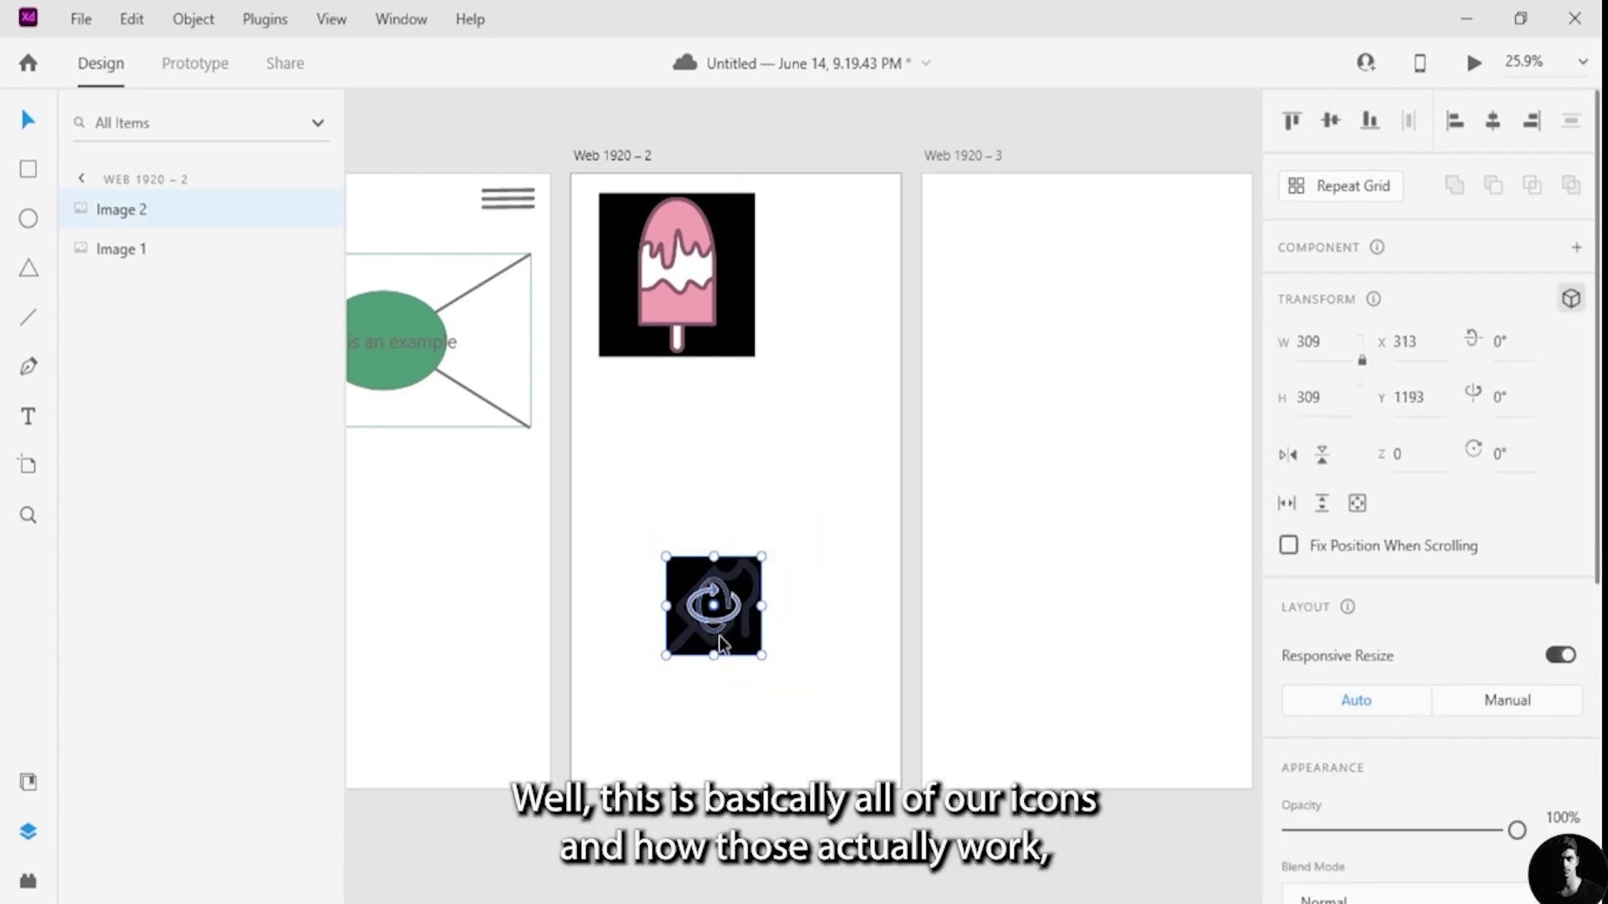
drag(727, 631, 832, 283)
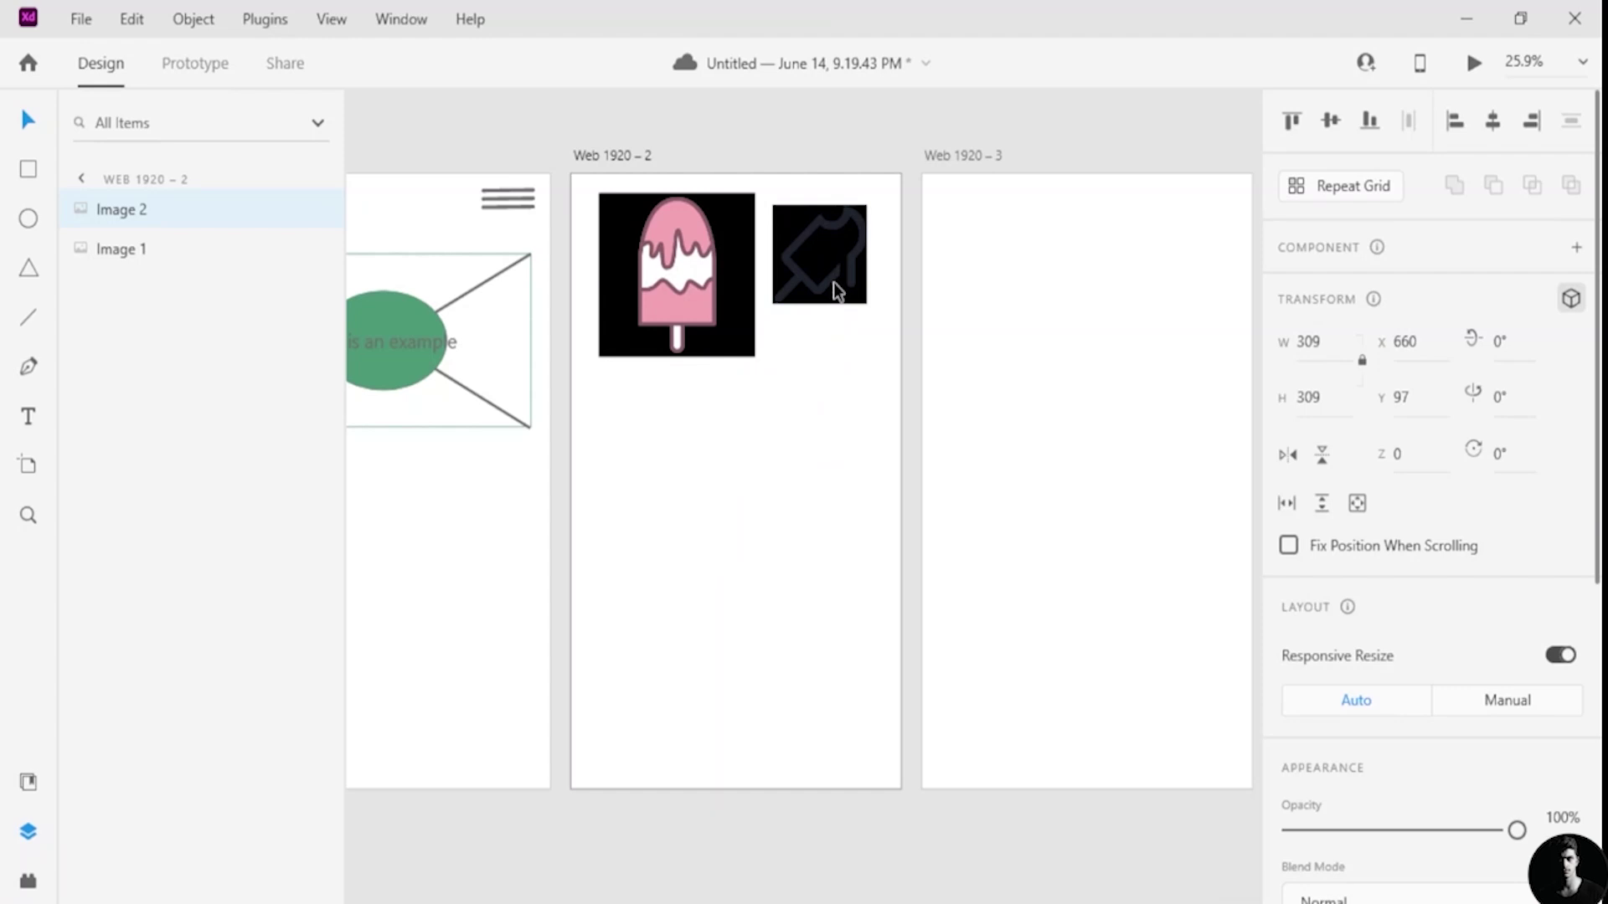
click(714, 318)
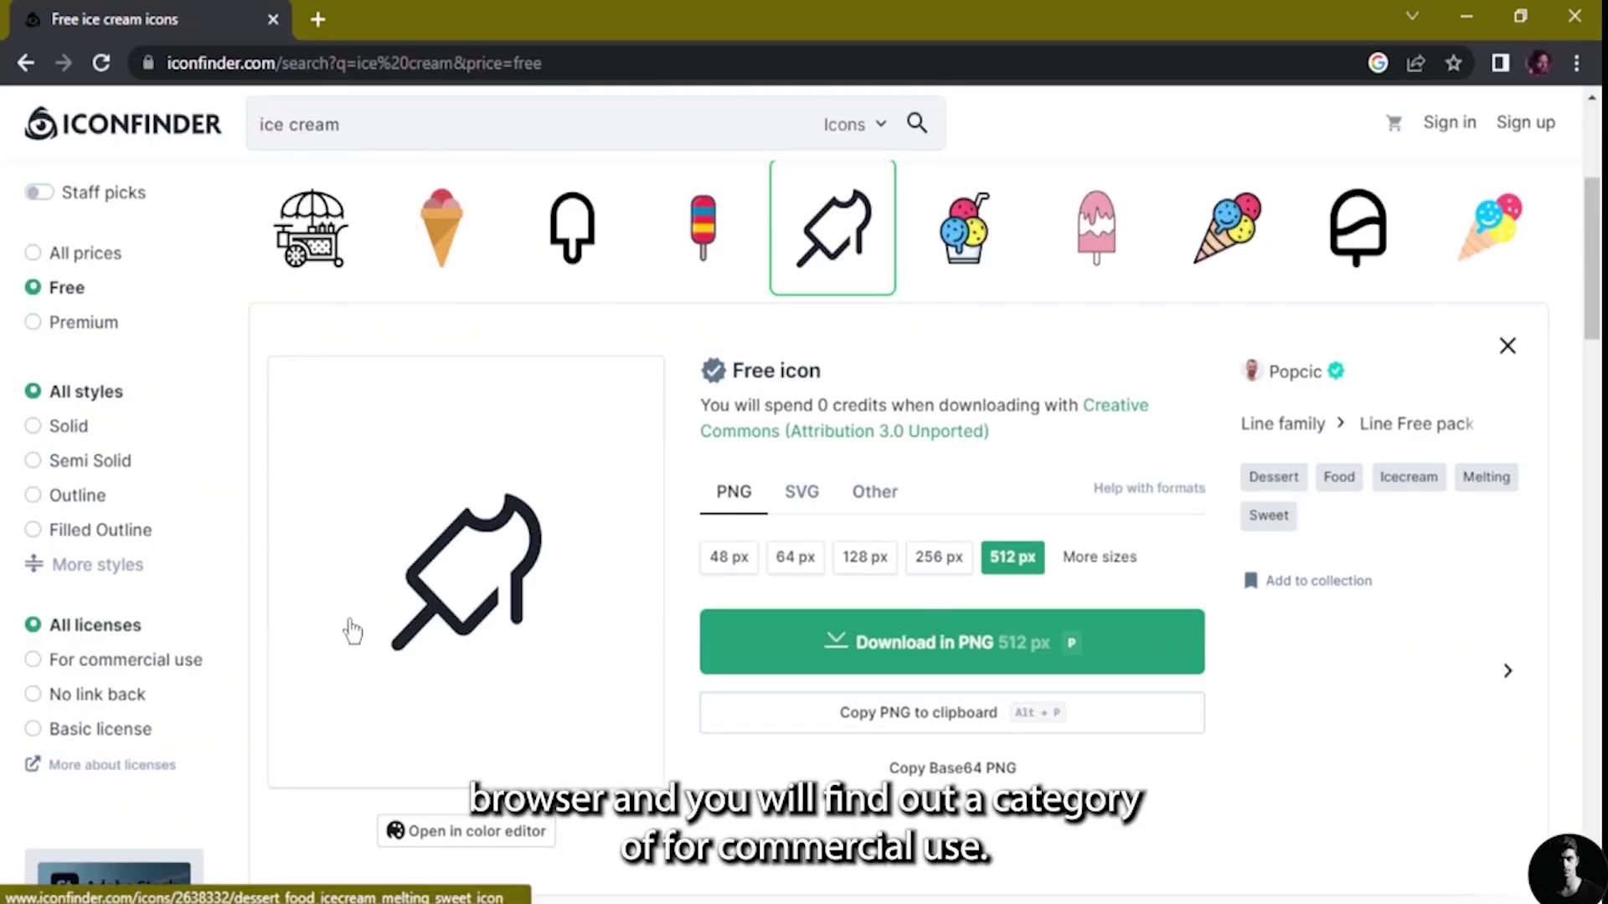
- Limit the free icons to those for commercial use and copy the outlined ice cream cone with a heart as a 512 px PNG
click(44, 658)
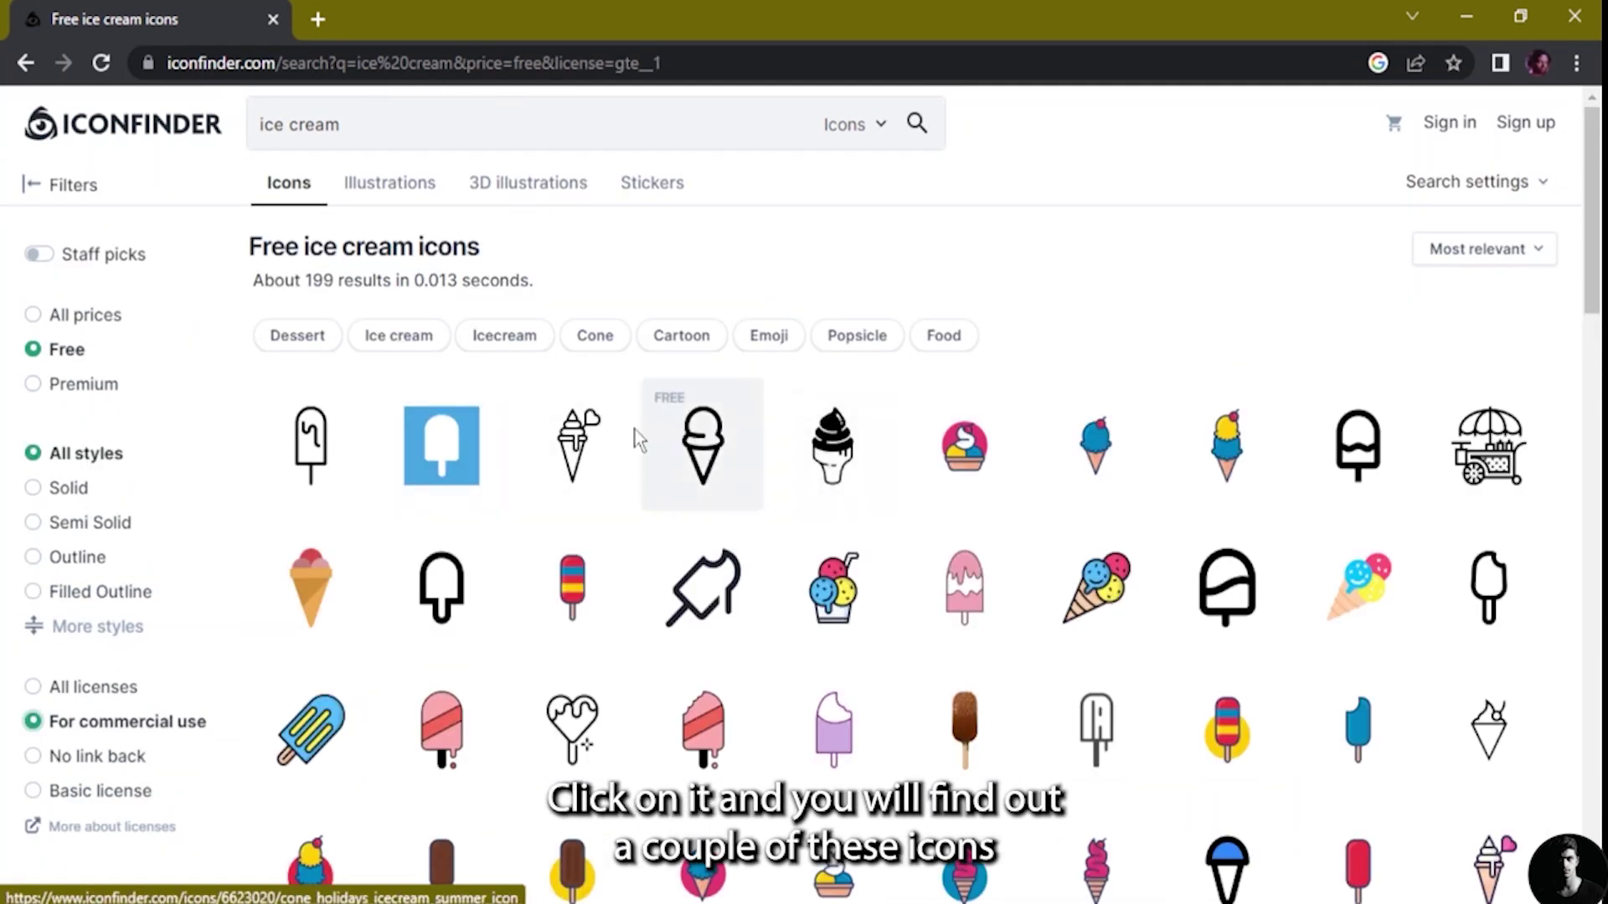
right_click(567, 418)
key(Escape)
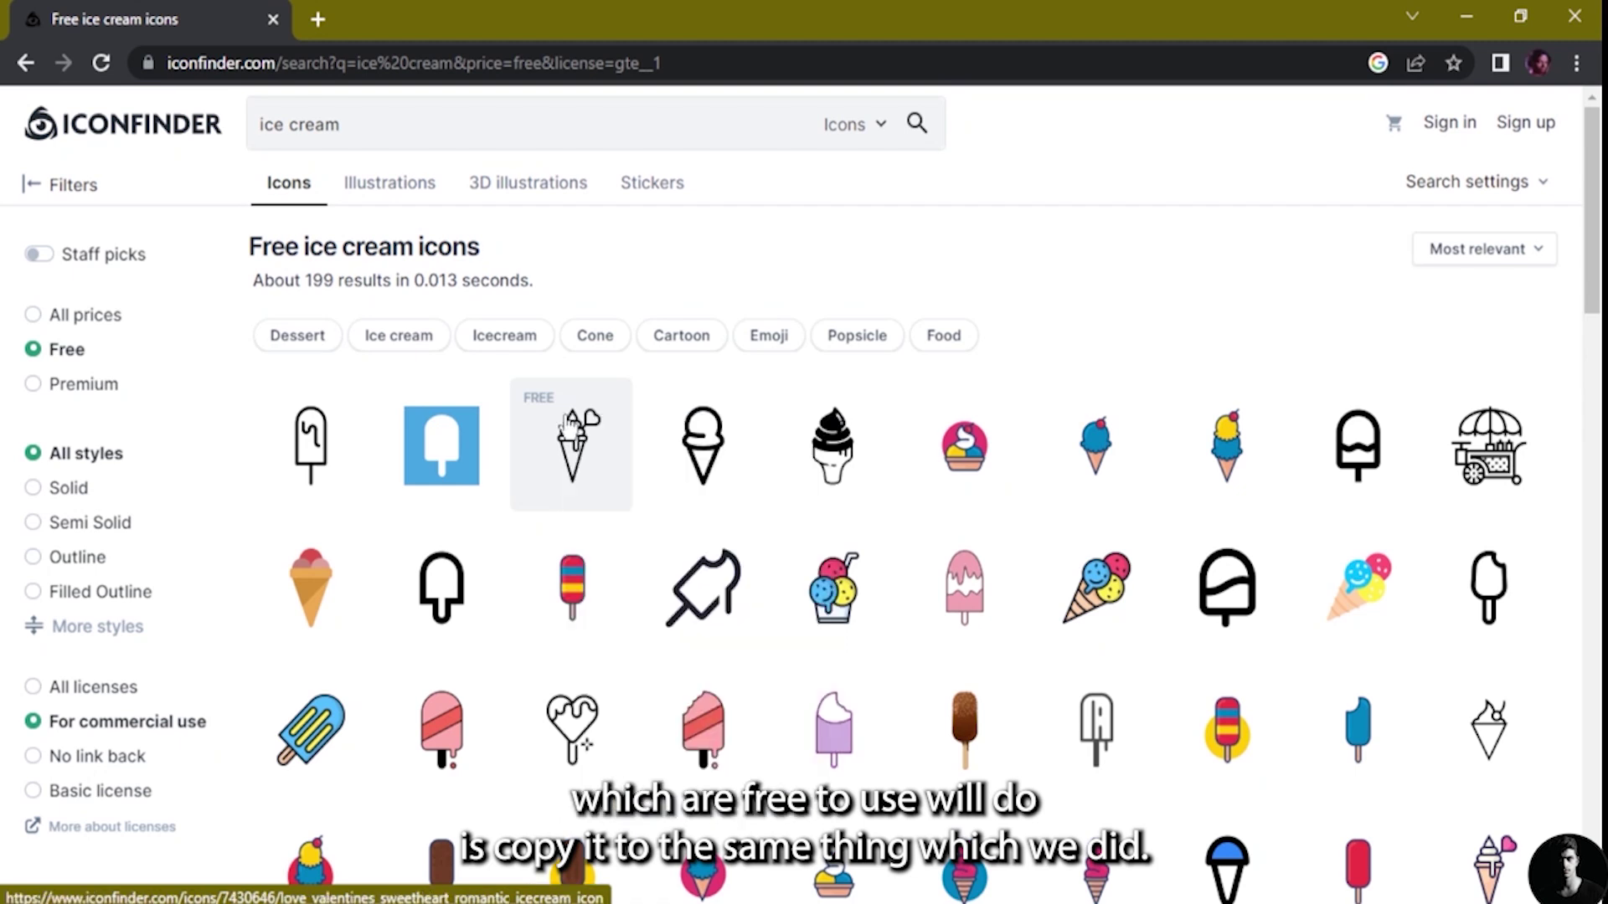
click(570, 427)
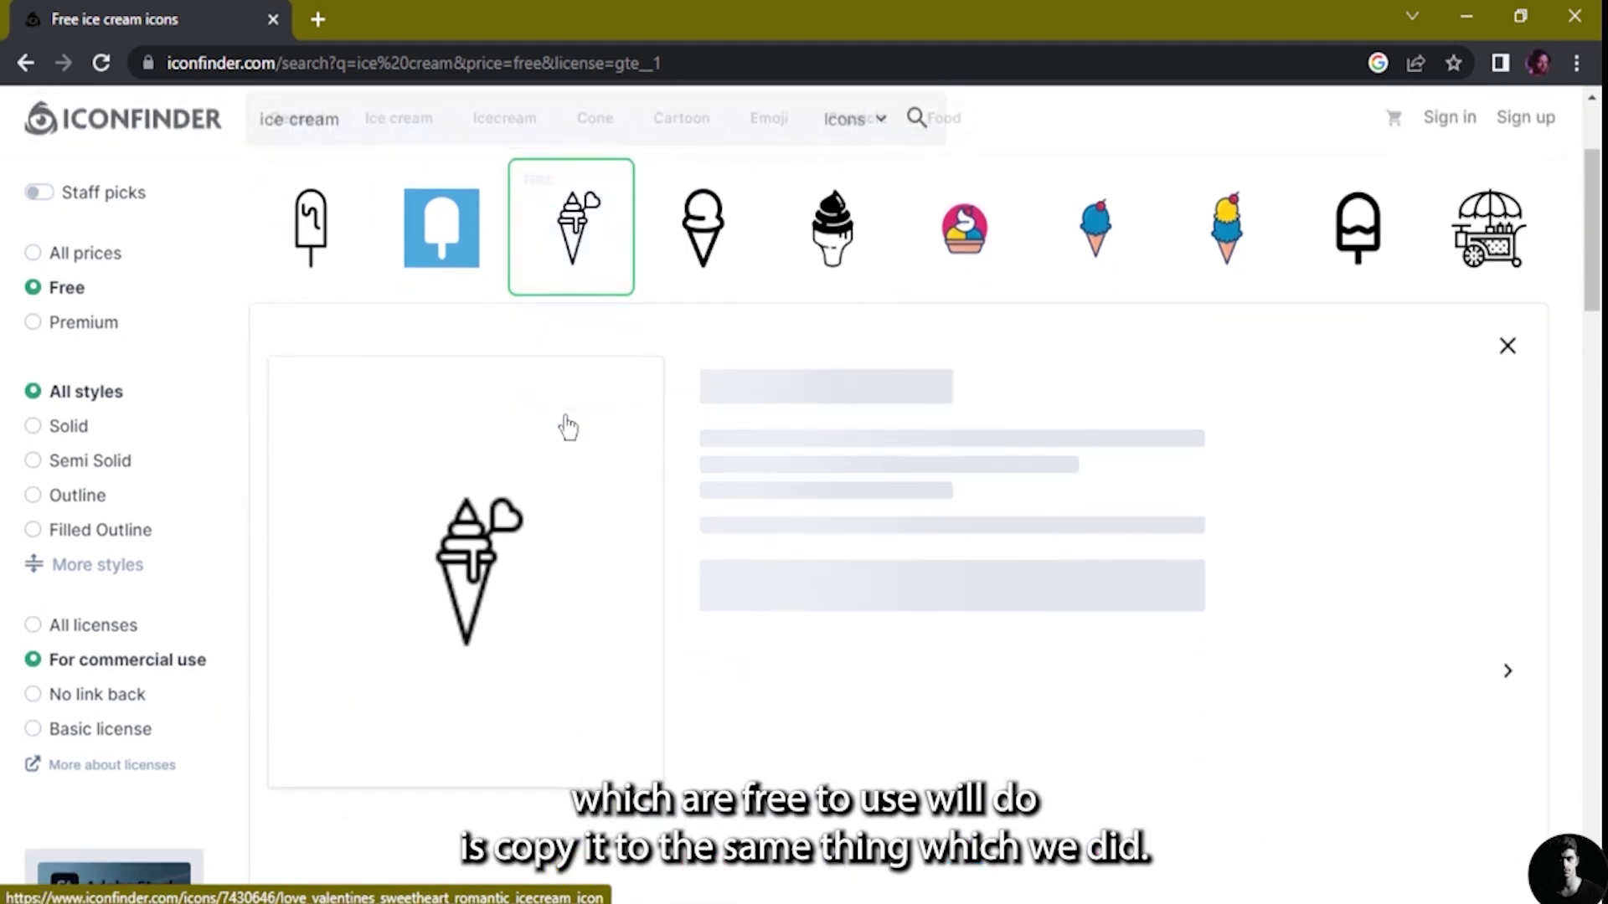
right_click(507, 540)
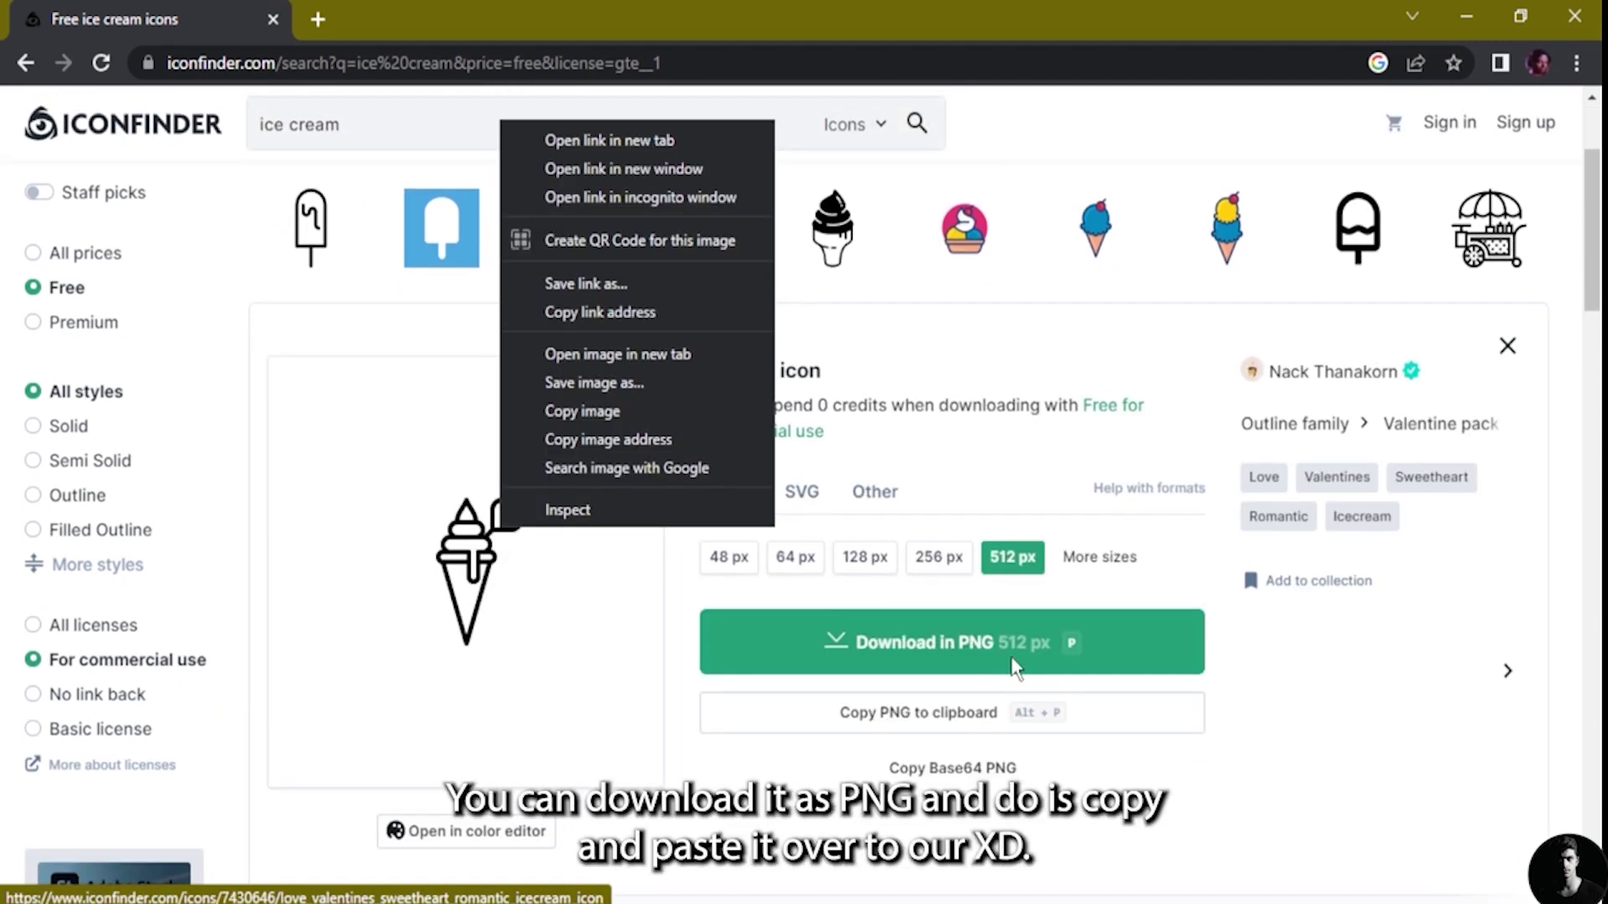
click(933, 712)
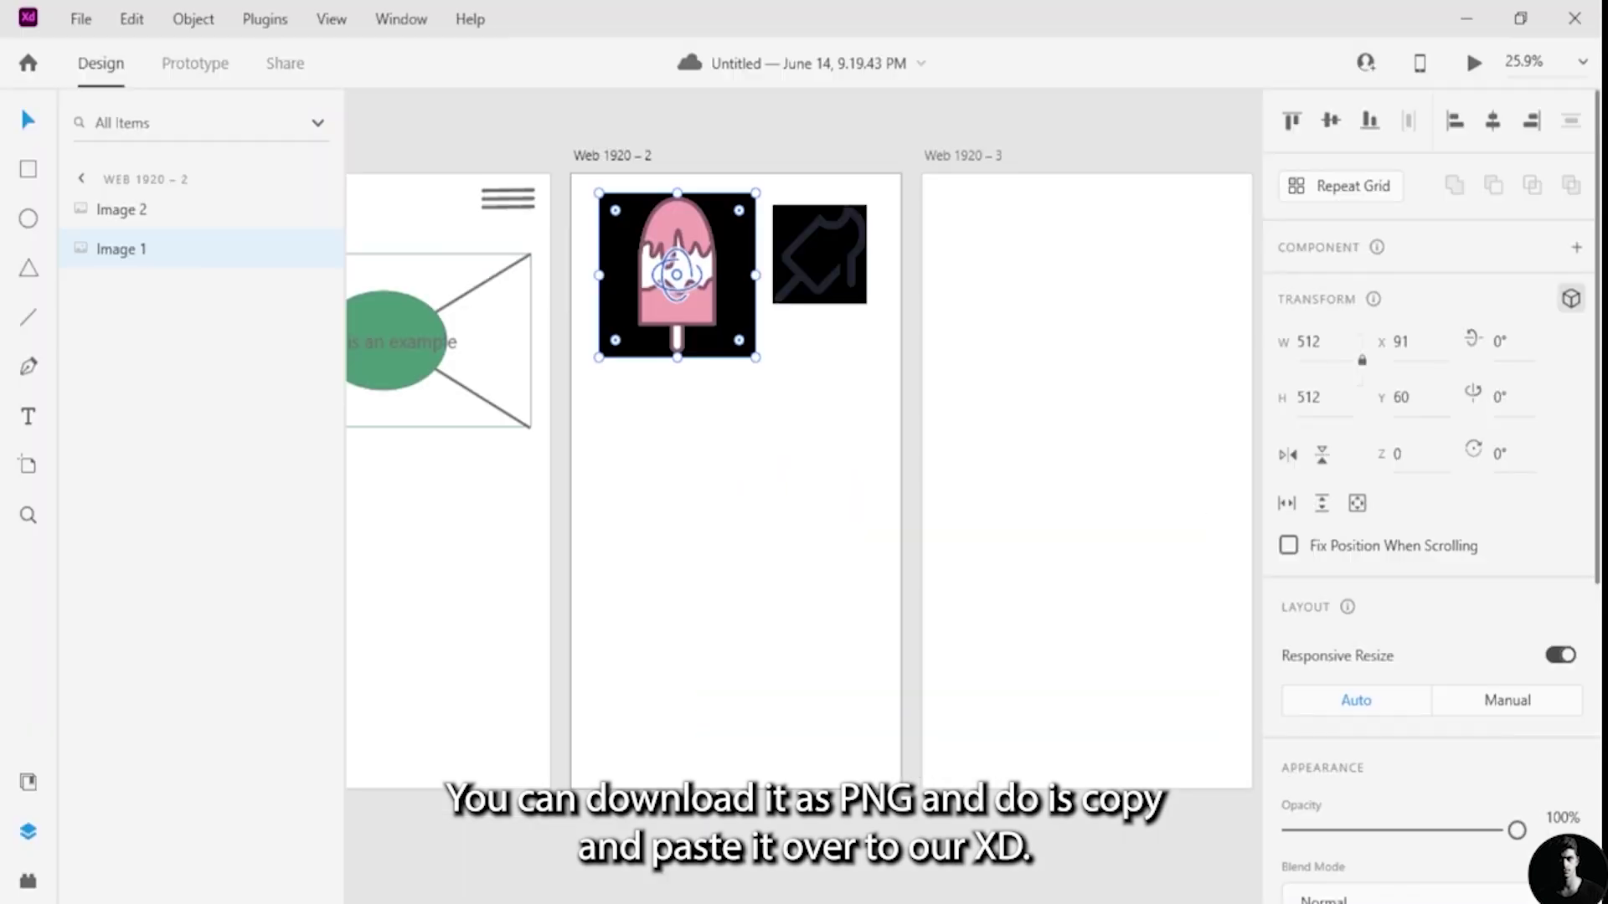
- In Adobe XD, paste the copied cone icon onto the Web 1920 – 2 artboard
click(787, 432)
right_click(787, 432)
click(829, 450)
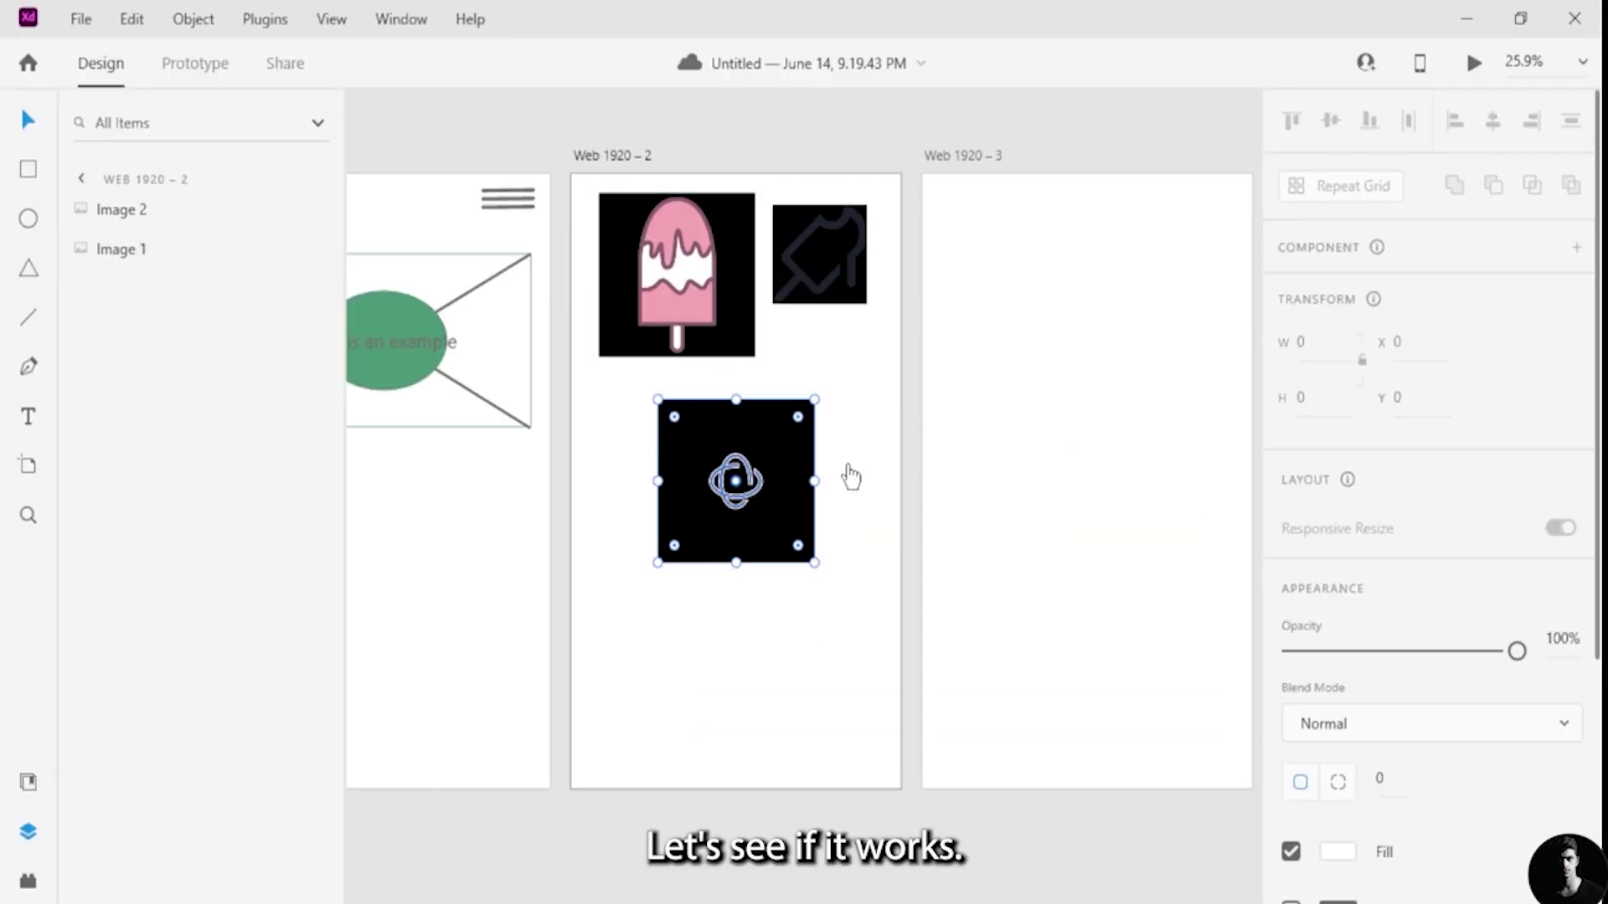
- Move the pasted cone image below the pink popsicle, at about X 91, Y 742, and align it to the pixel grid
drag(771, 446, 727, 469)
click(958, 441)
right_click(717, 473)
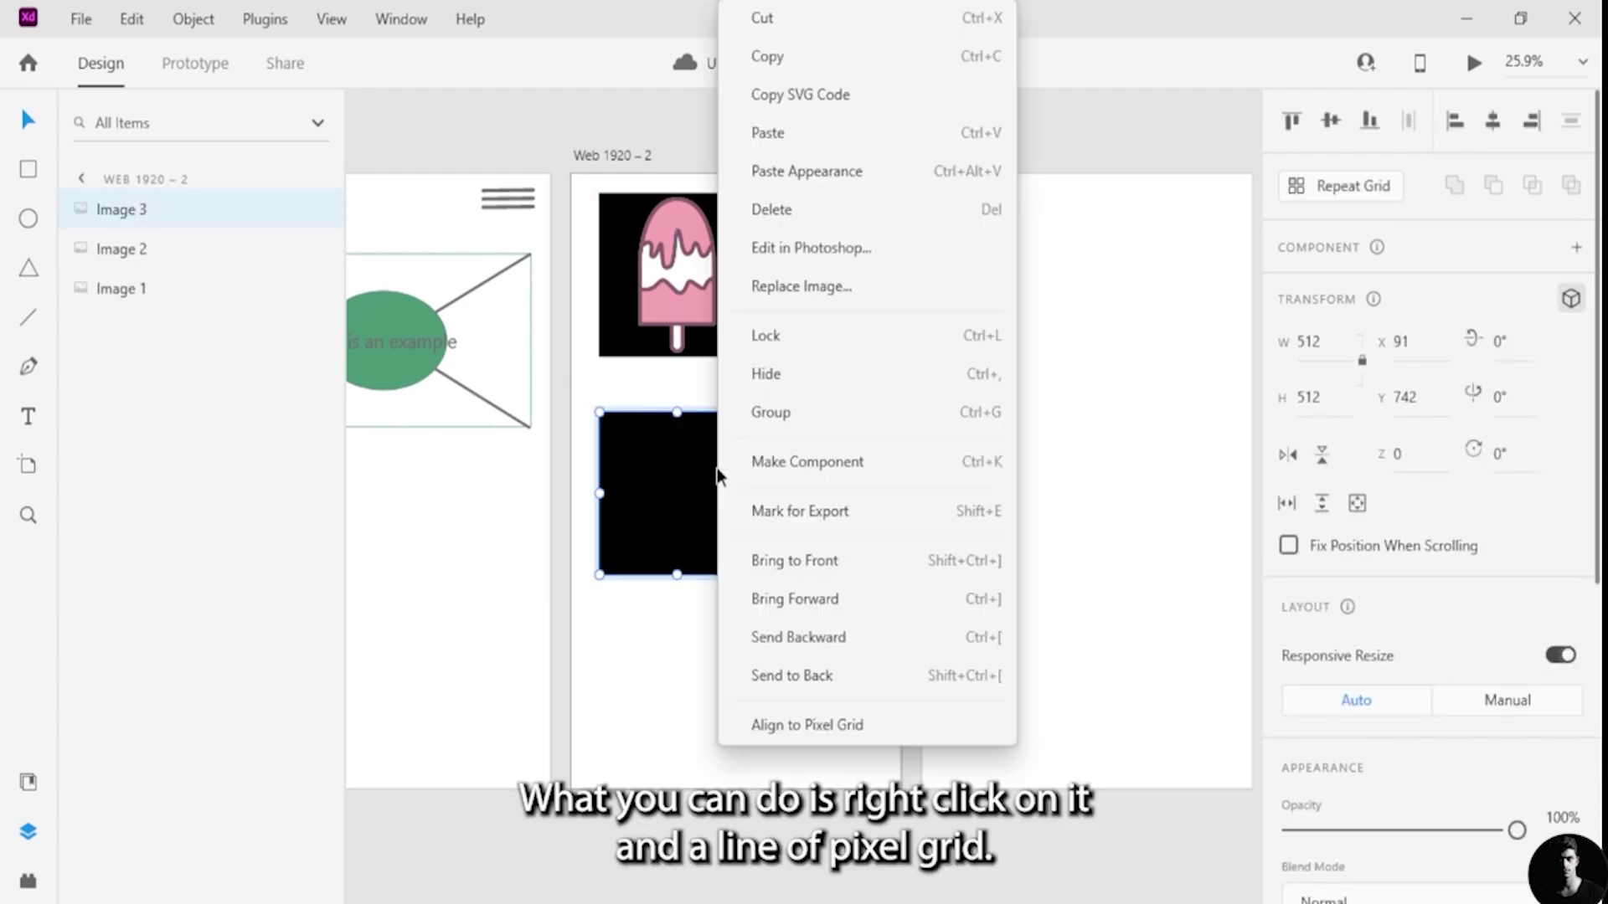
click(836, 723)
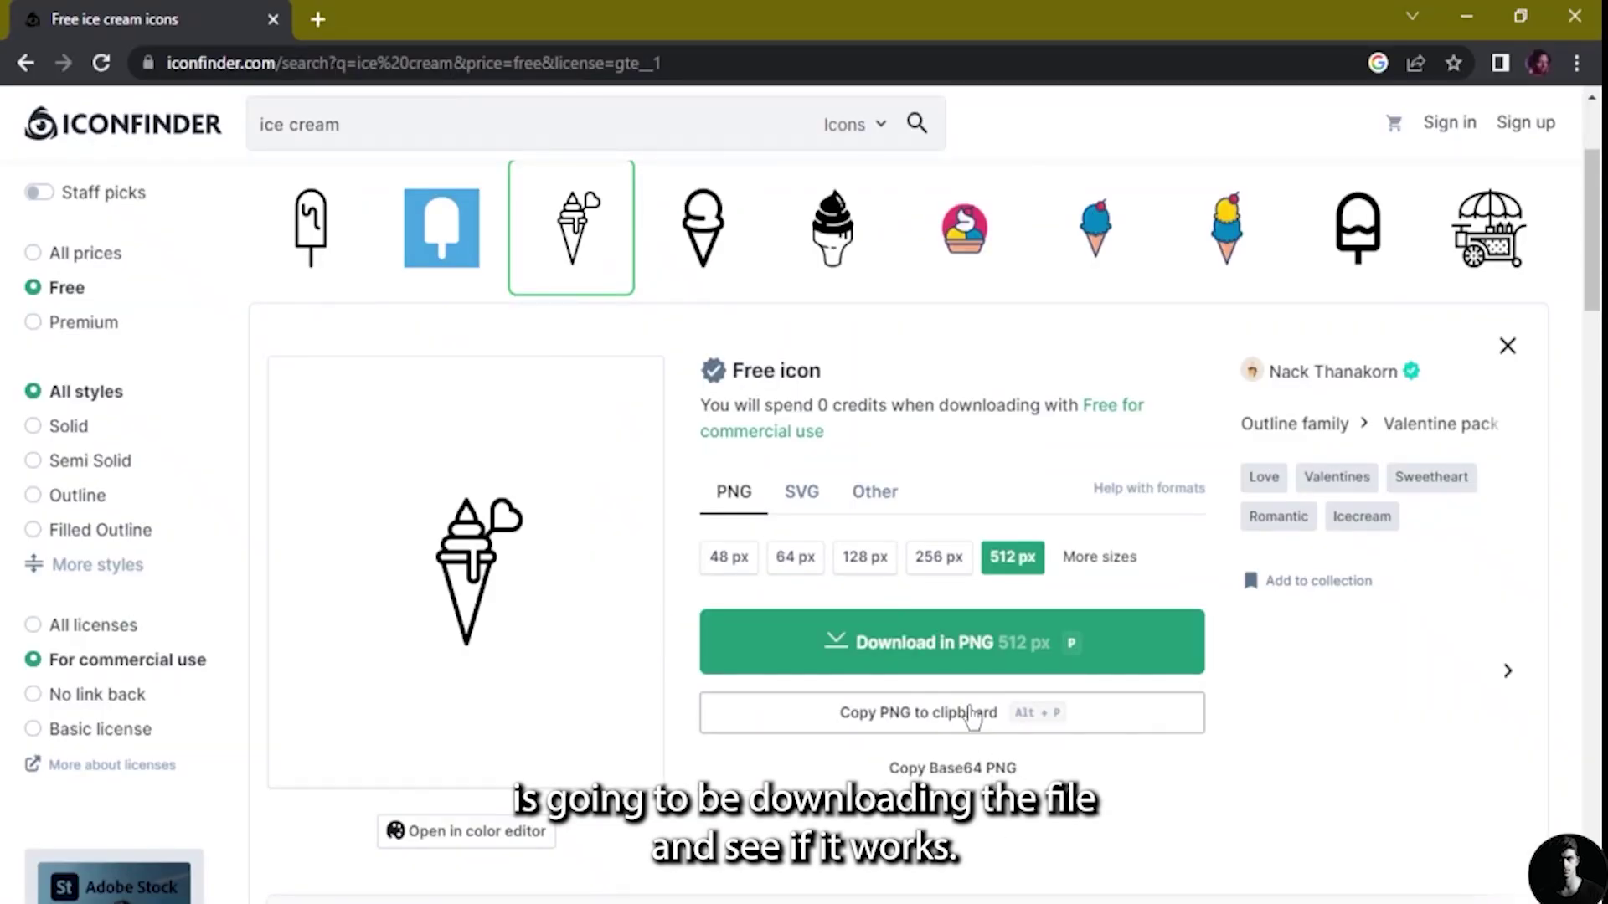
- In Chrome, download the outlined cone-with-heart icon both as an SVG and as a 512 px PNG
click(799, 496)
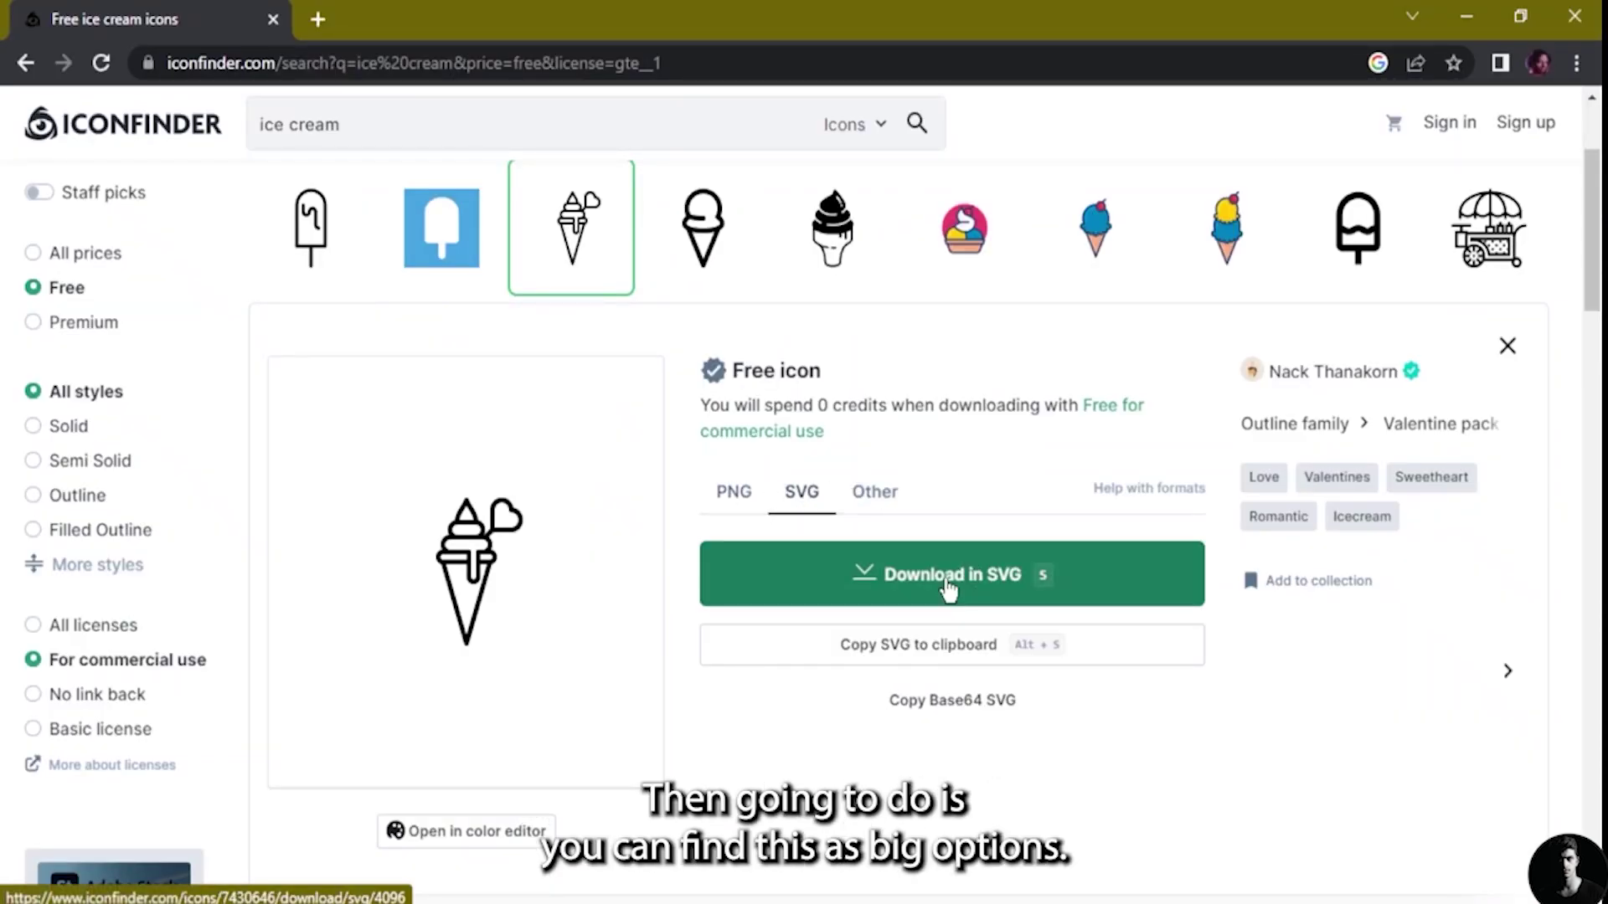
click(873, 586)
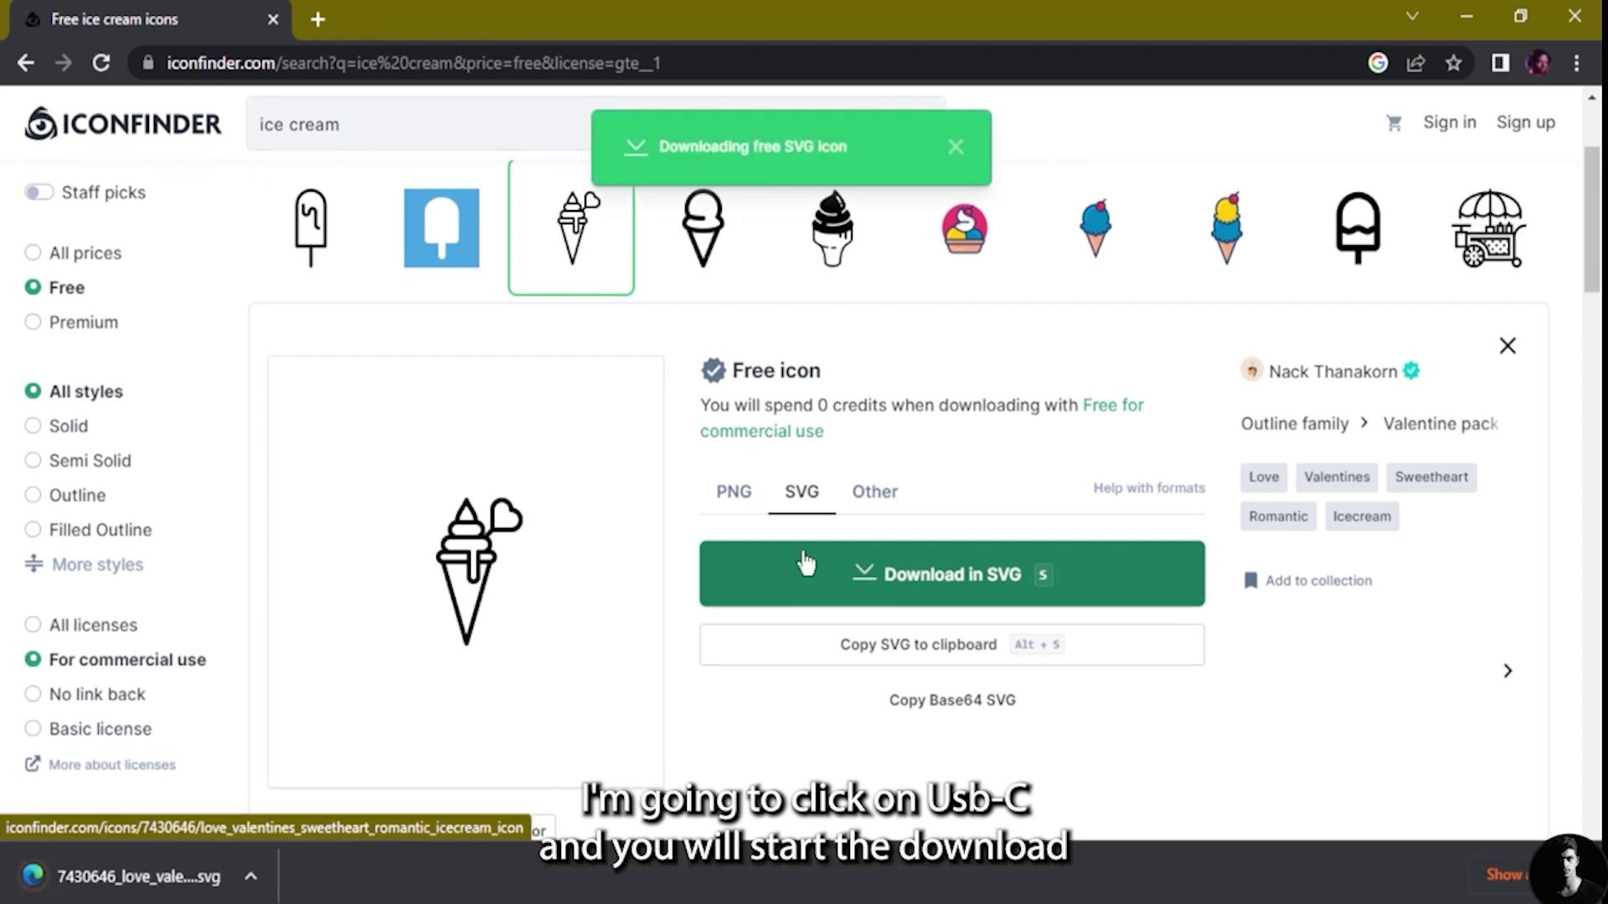
click(734, 492)
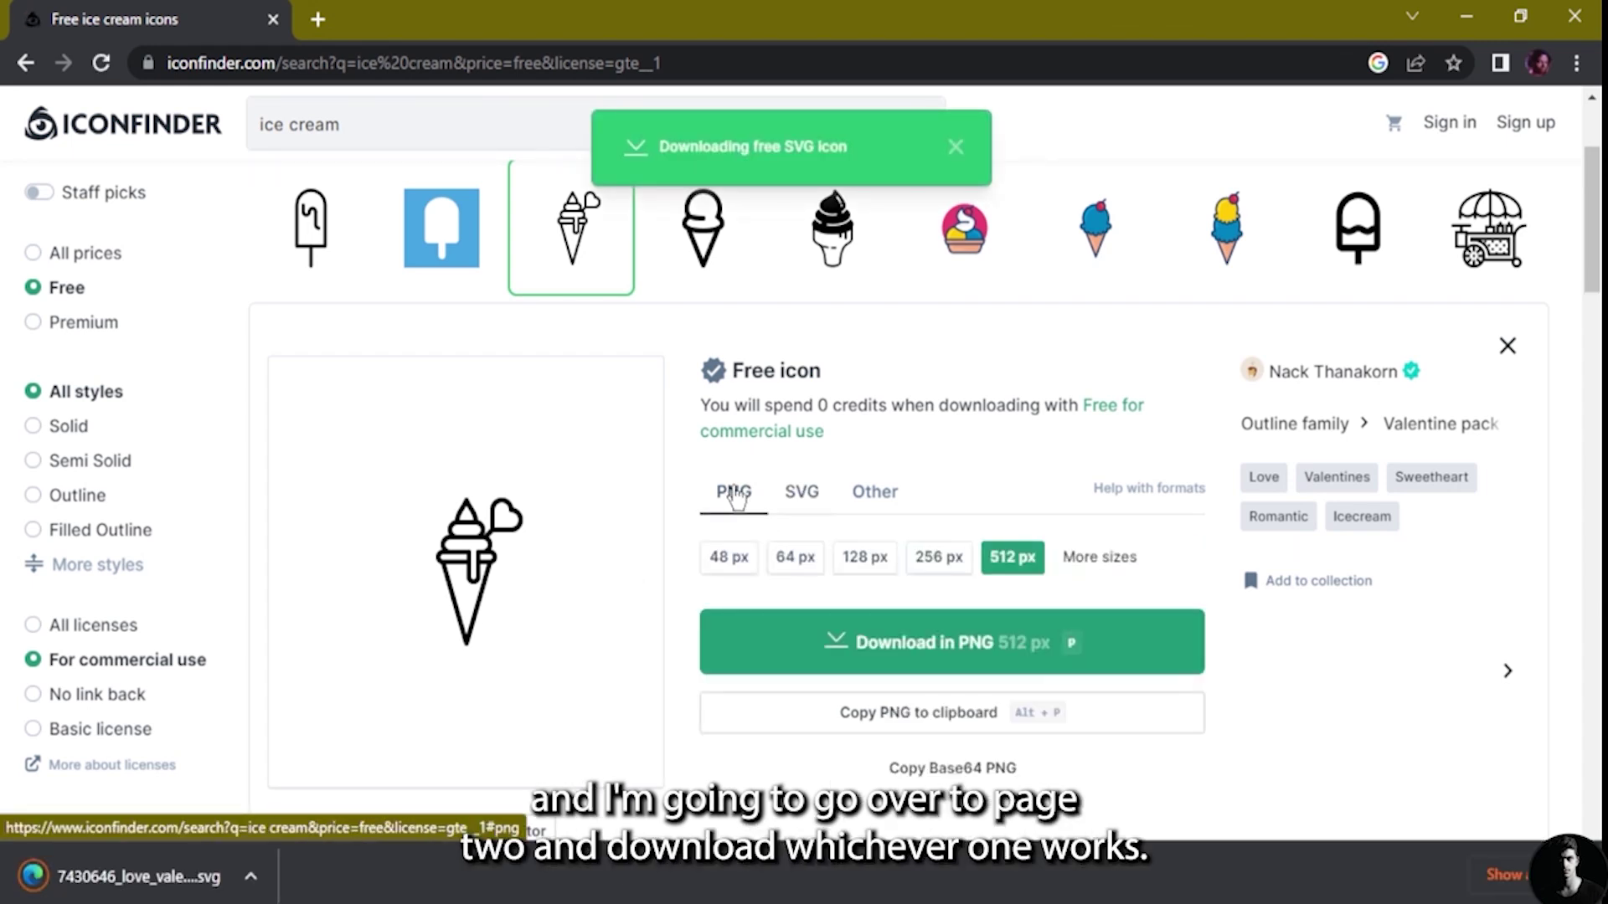
click(980, 641)
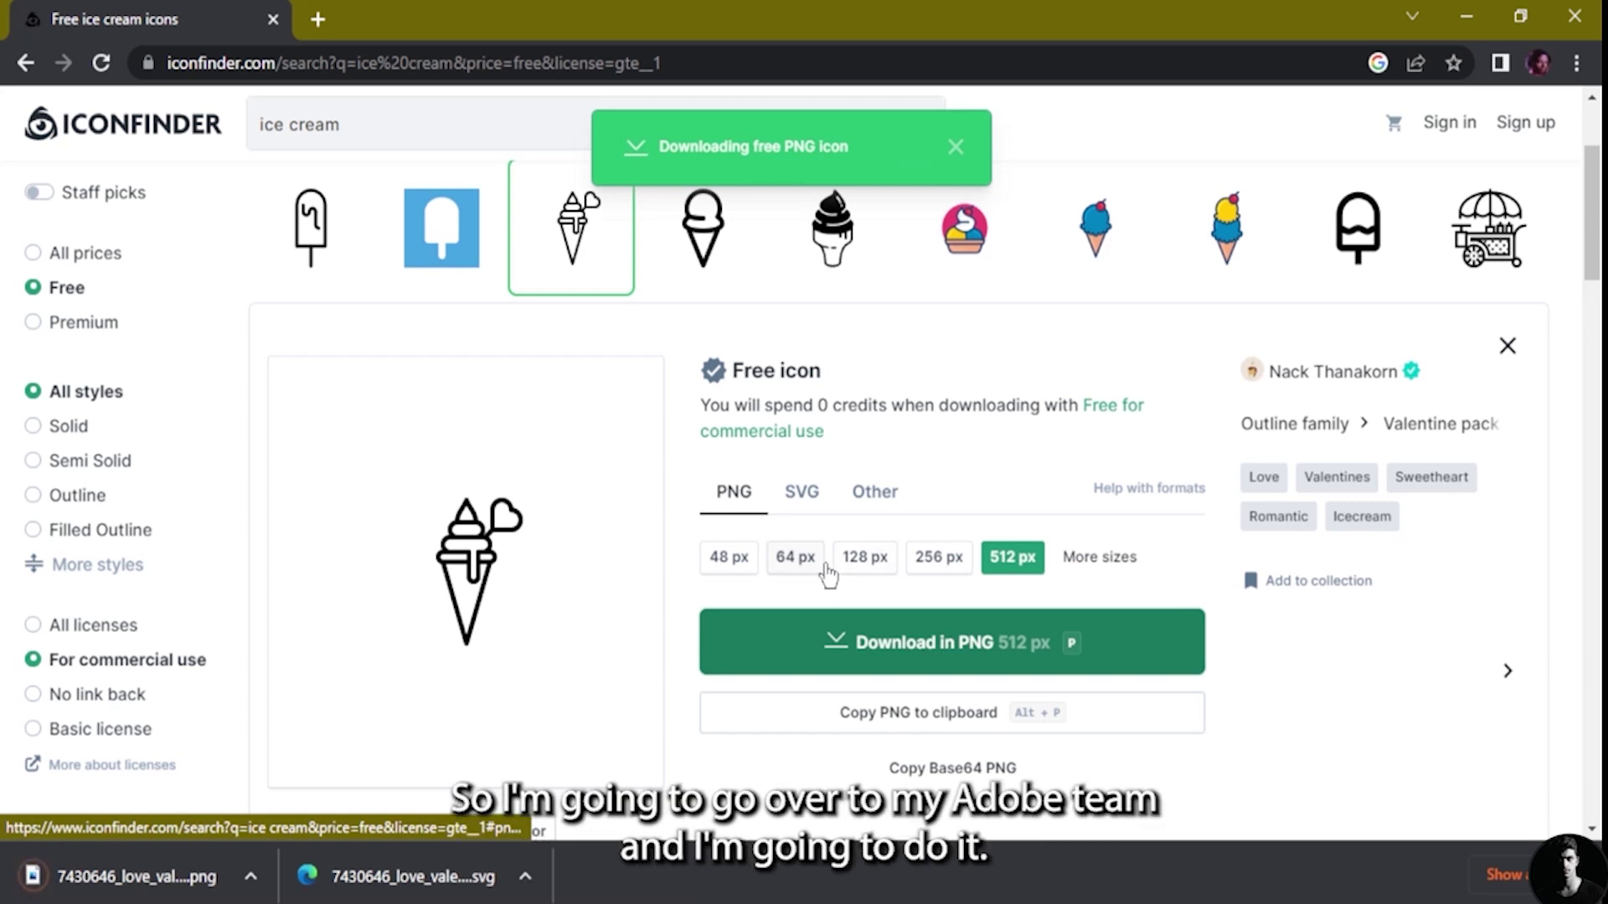
- In Adobe XD, bring the downloaded cone PNG from the computer onto the Web 1920 – 2 artboard
mouse_move(895, 903)
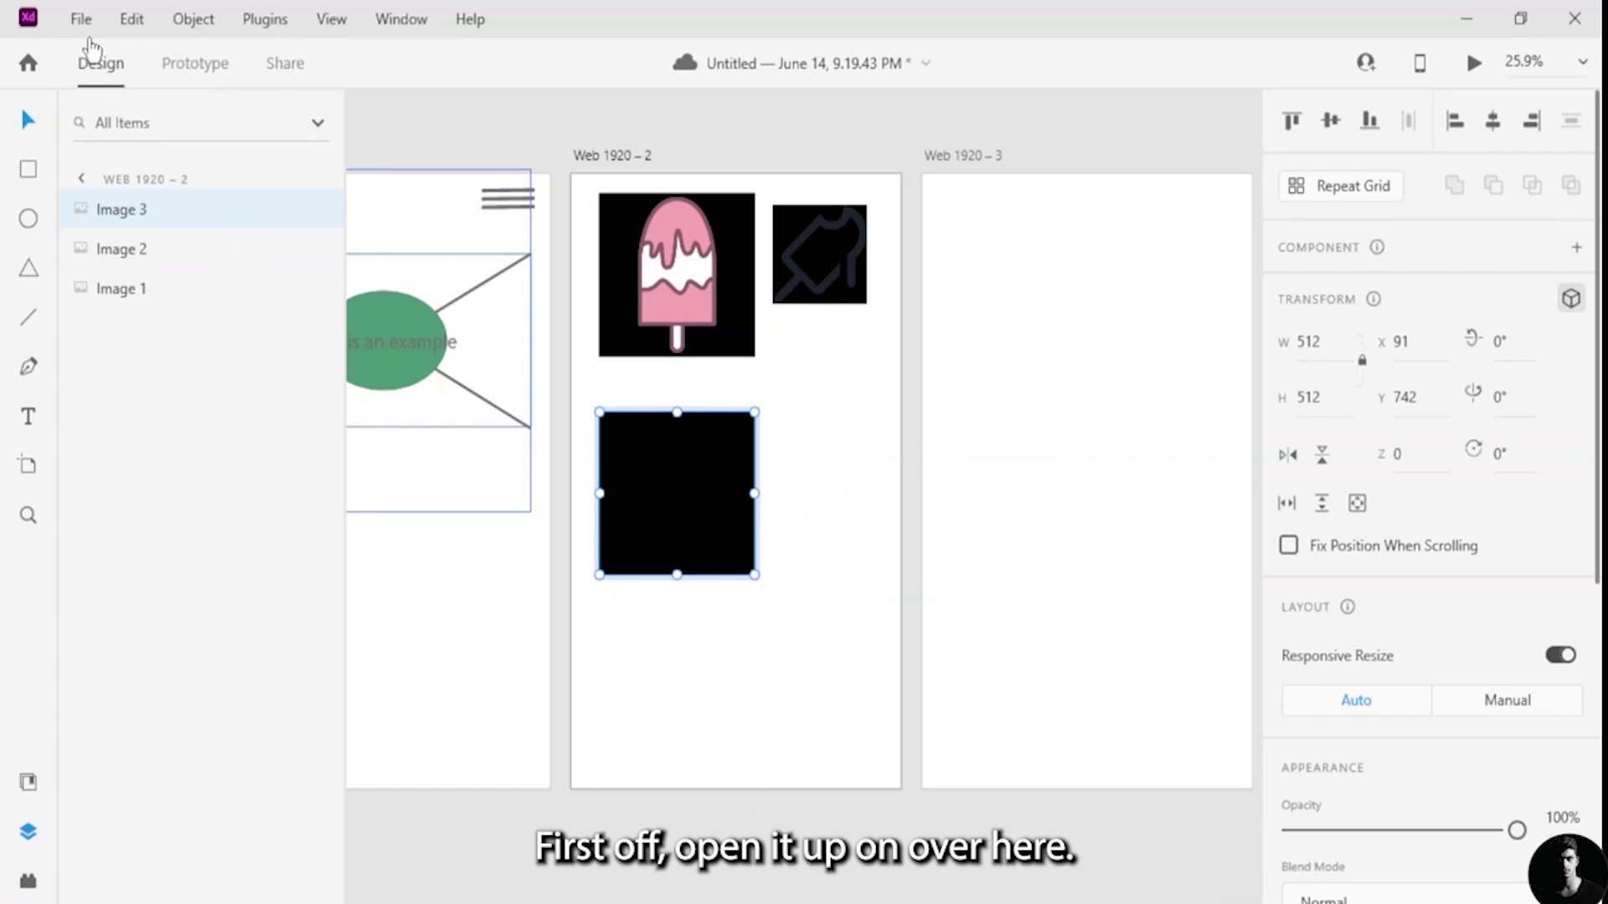
click(82, 19)
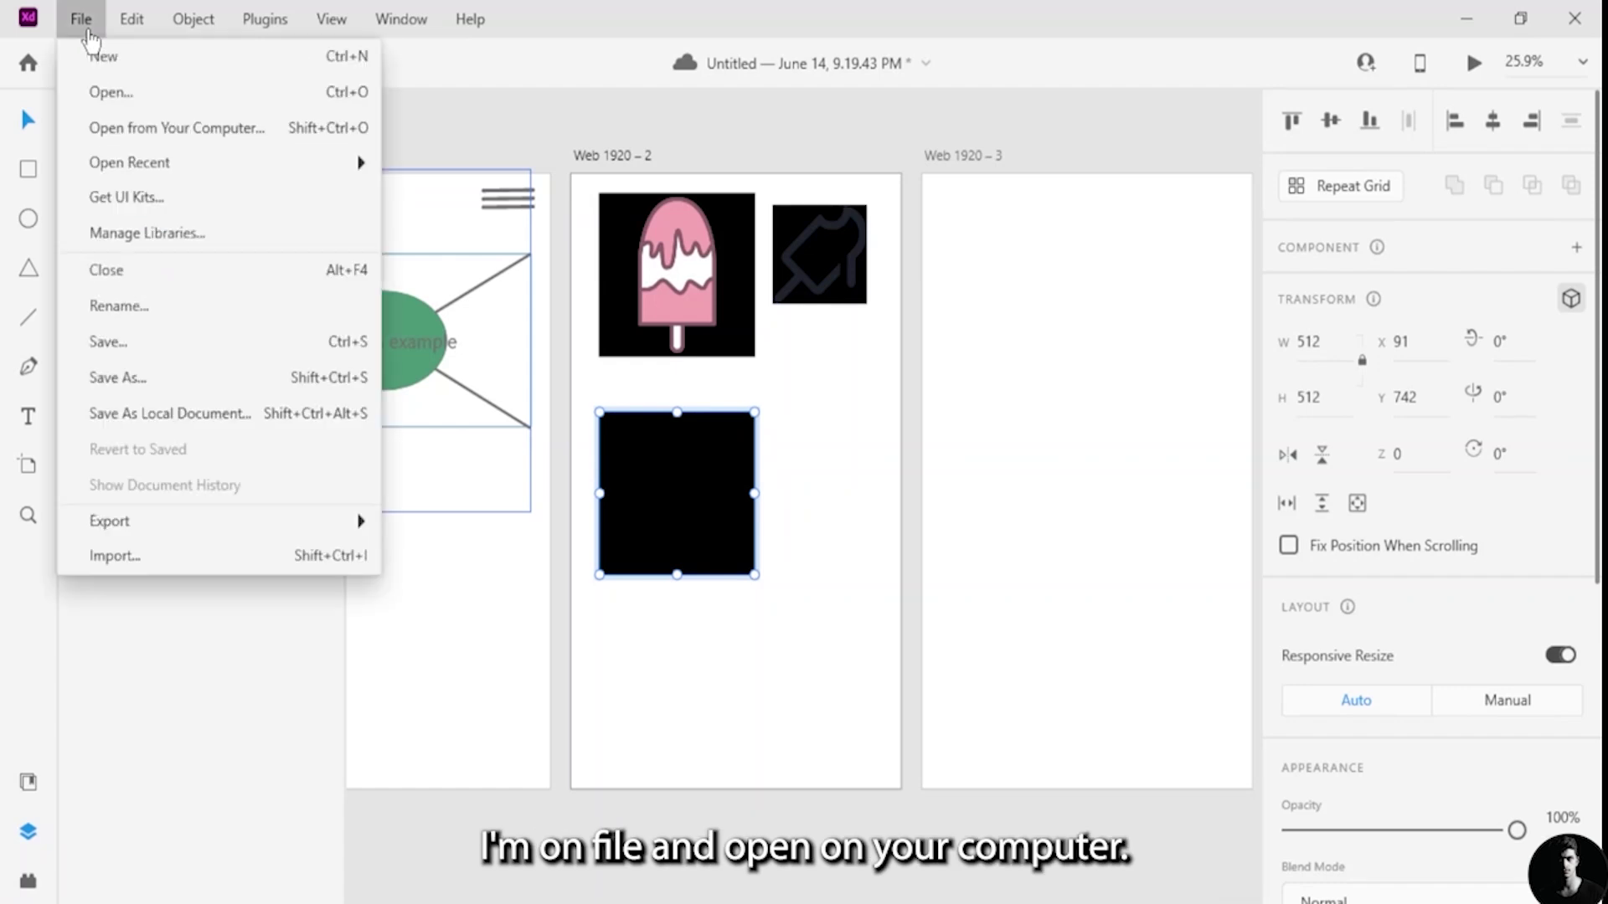
click(134, 99)
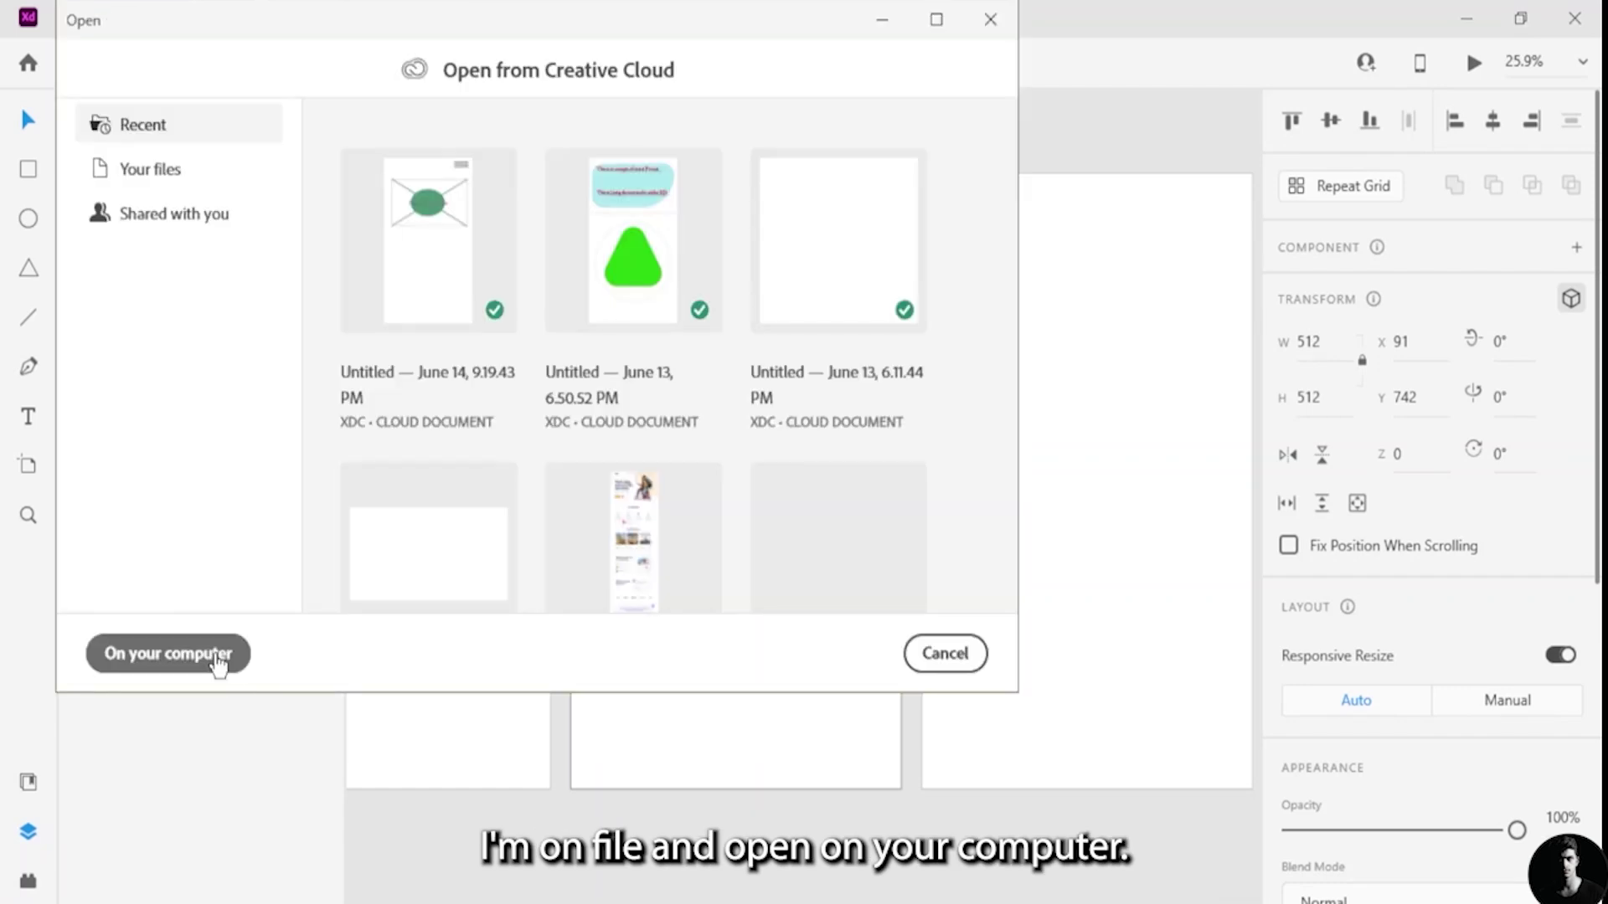
click(218, 661)
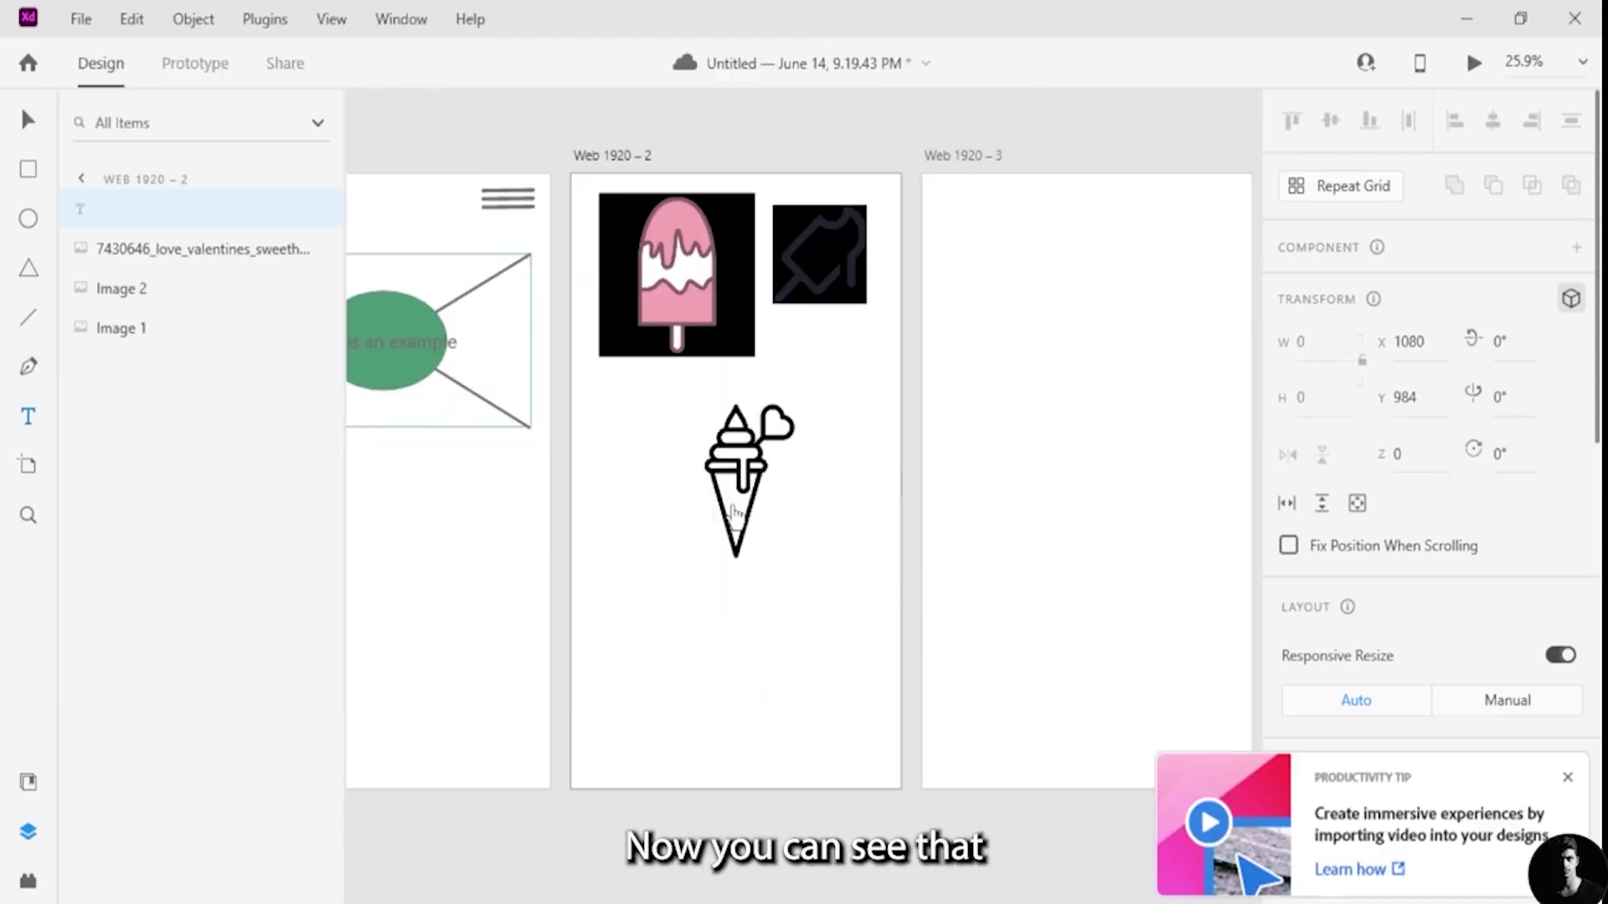
click(734, 512)
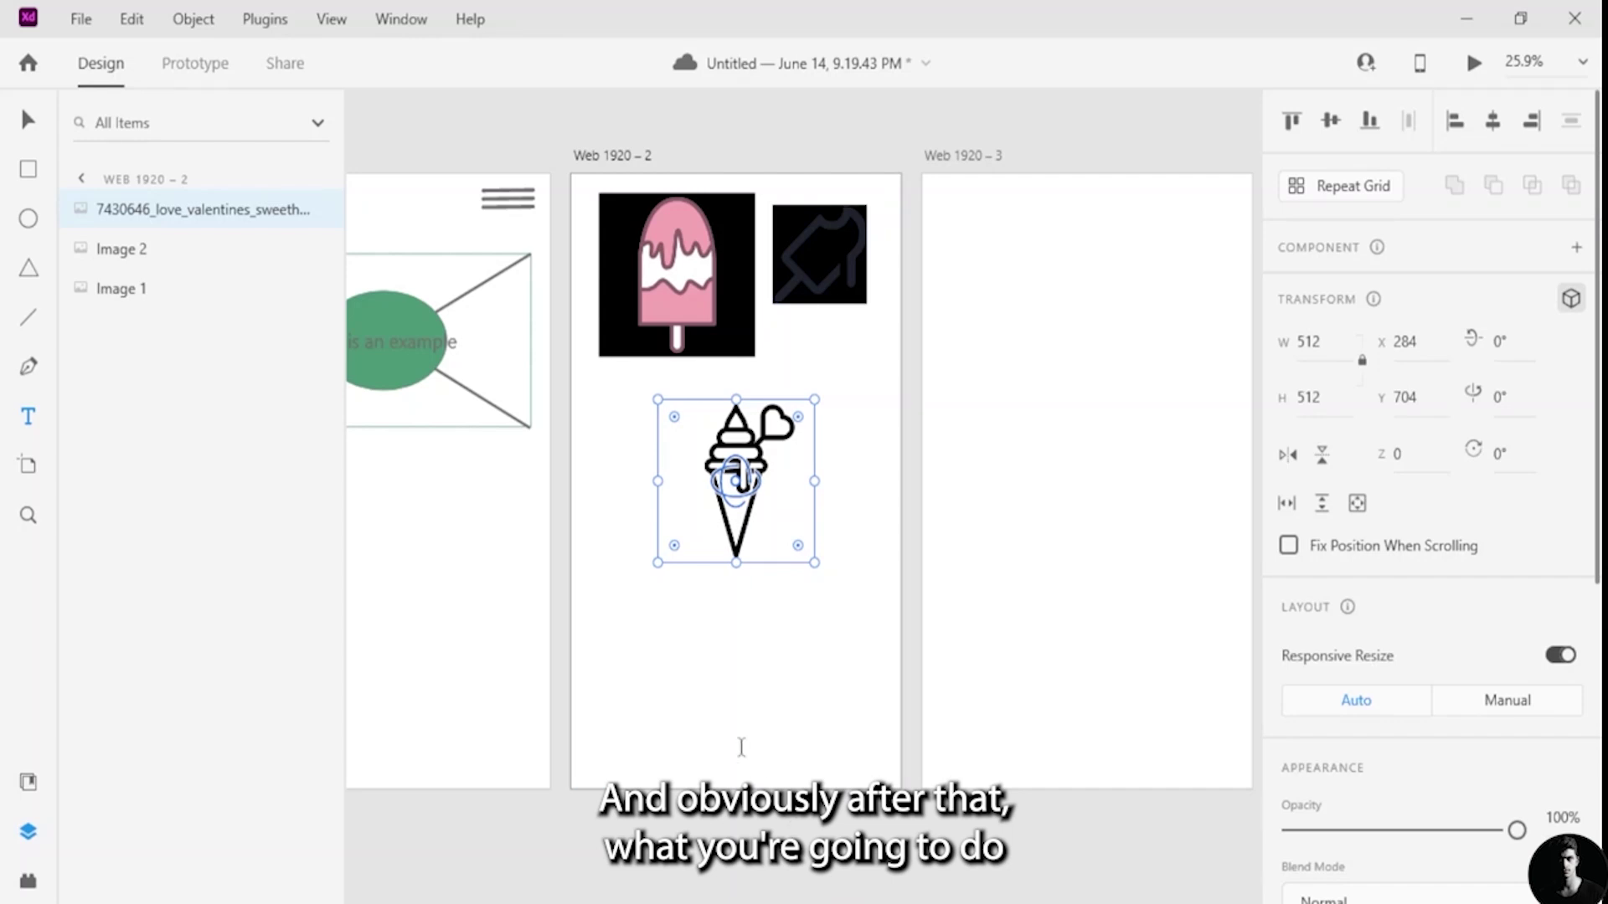
- Import the downloaded cone SVG from the Downloads folder and enlarge it to about 953 × 1008
click(76, 19)
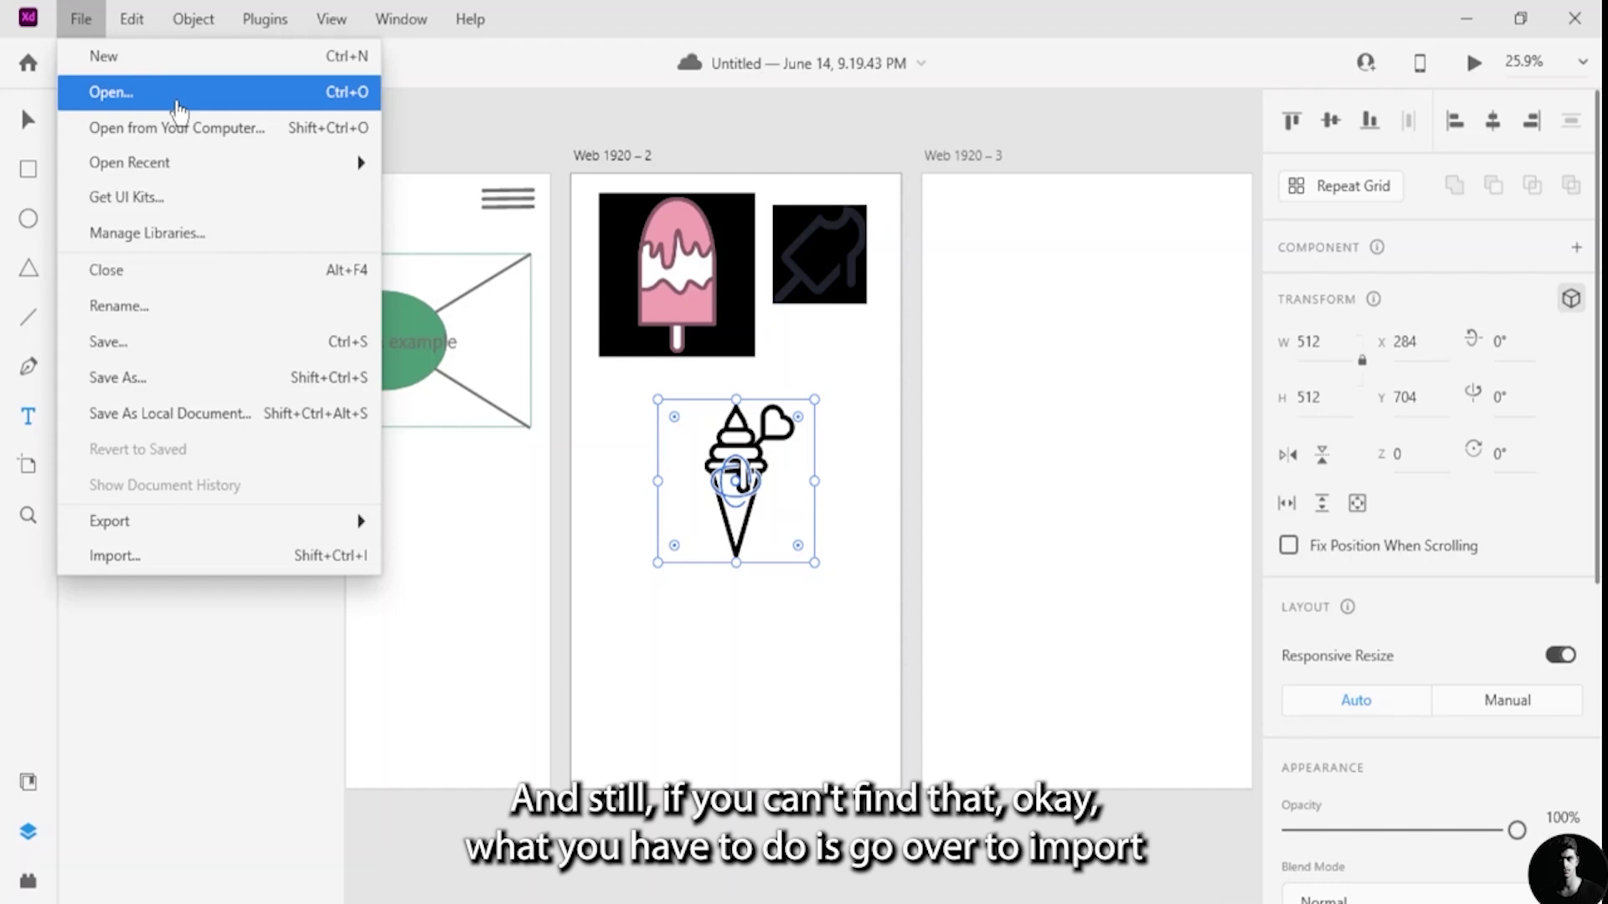
click(177, 556)
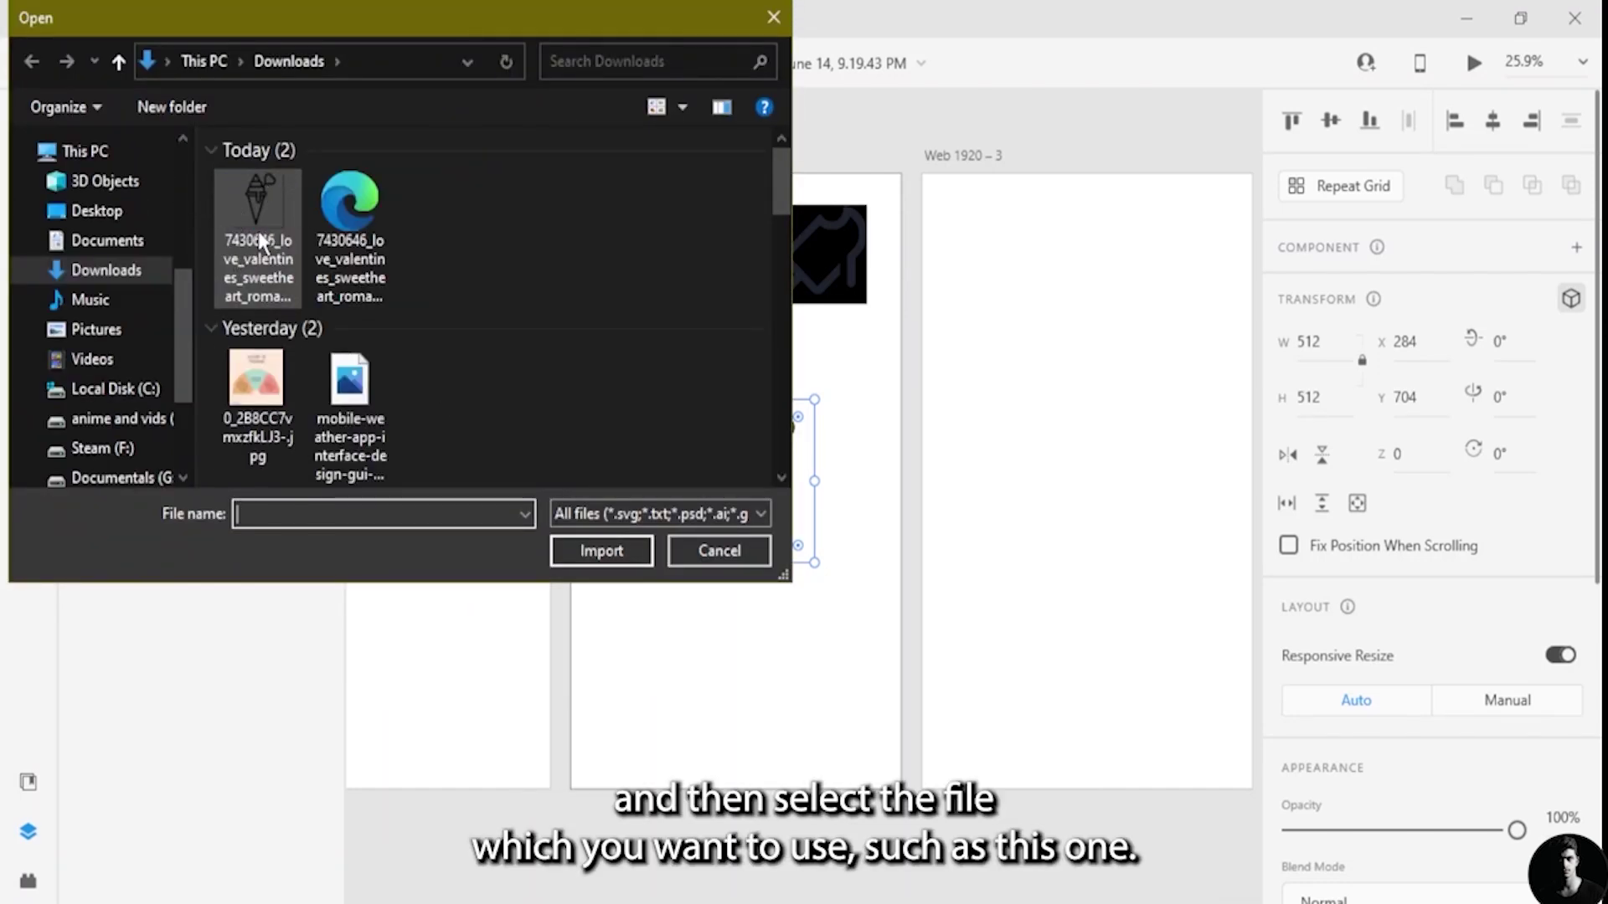
double_click(272, 224)
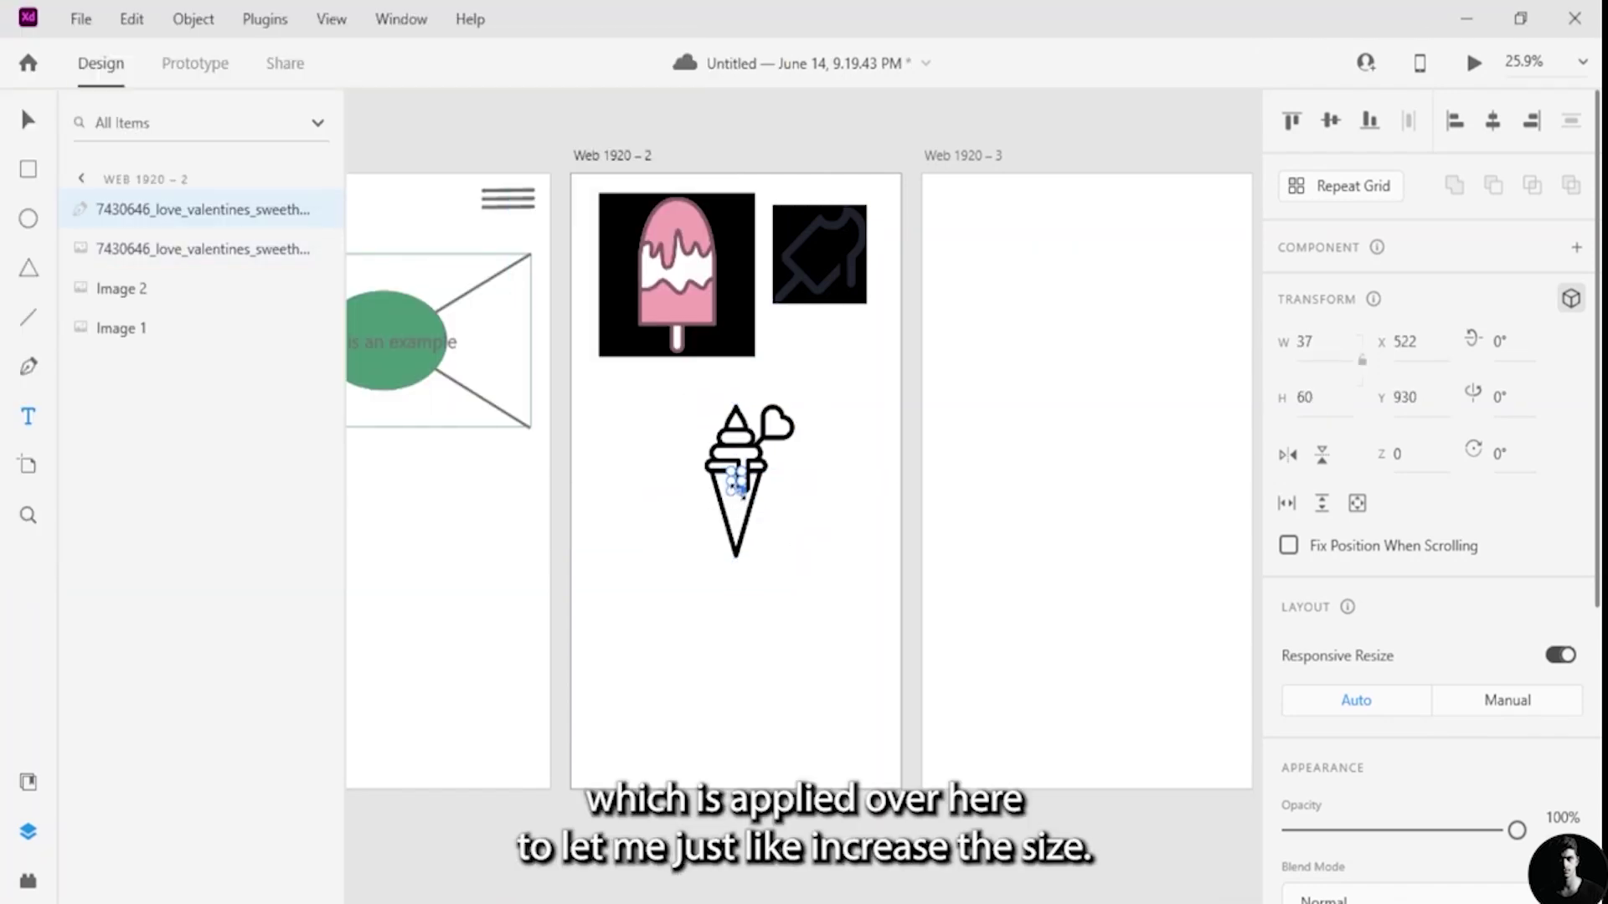
drag(738, 488, 1022, 794)
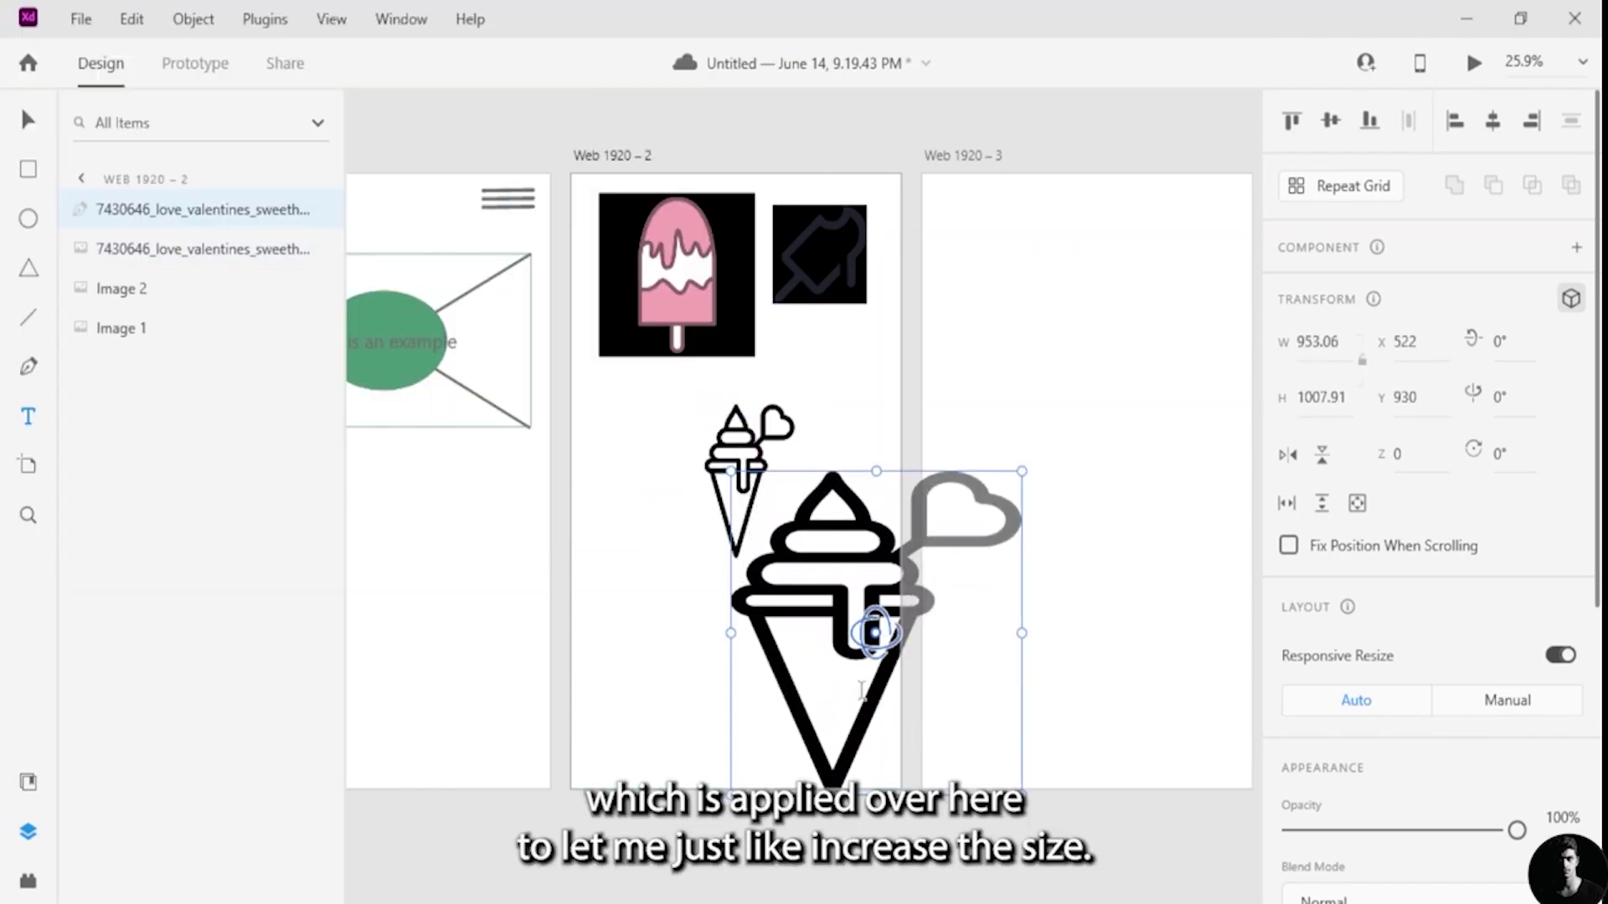
- Undo the enlargement of the cone SVG and remove both cone icons from the Web 1920 – 2 artboard
click(21, 122)
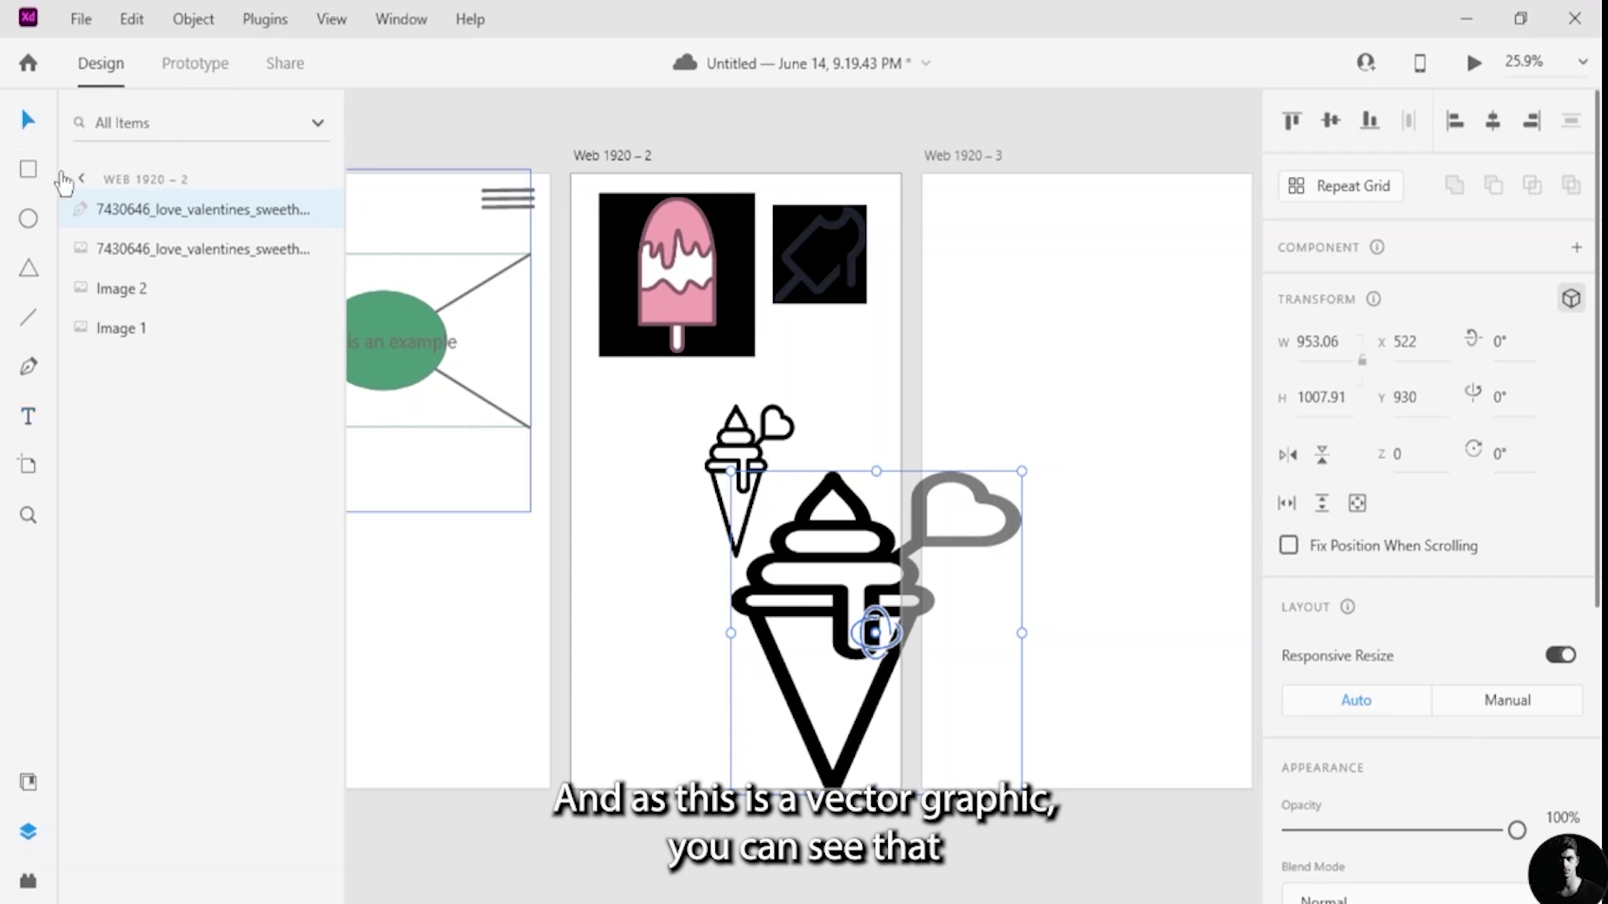
drag(838, 570, 876, 549)
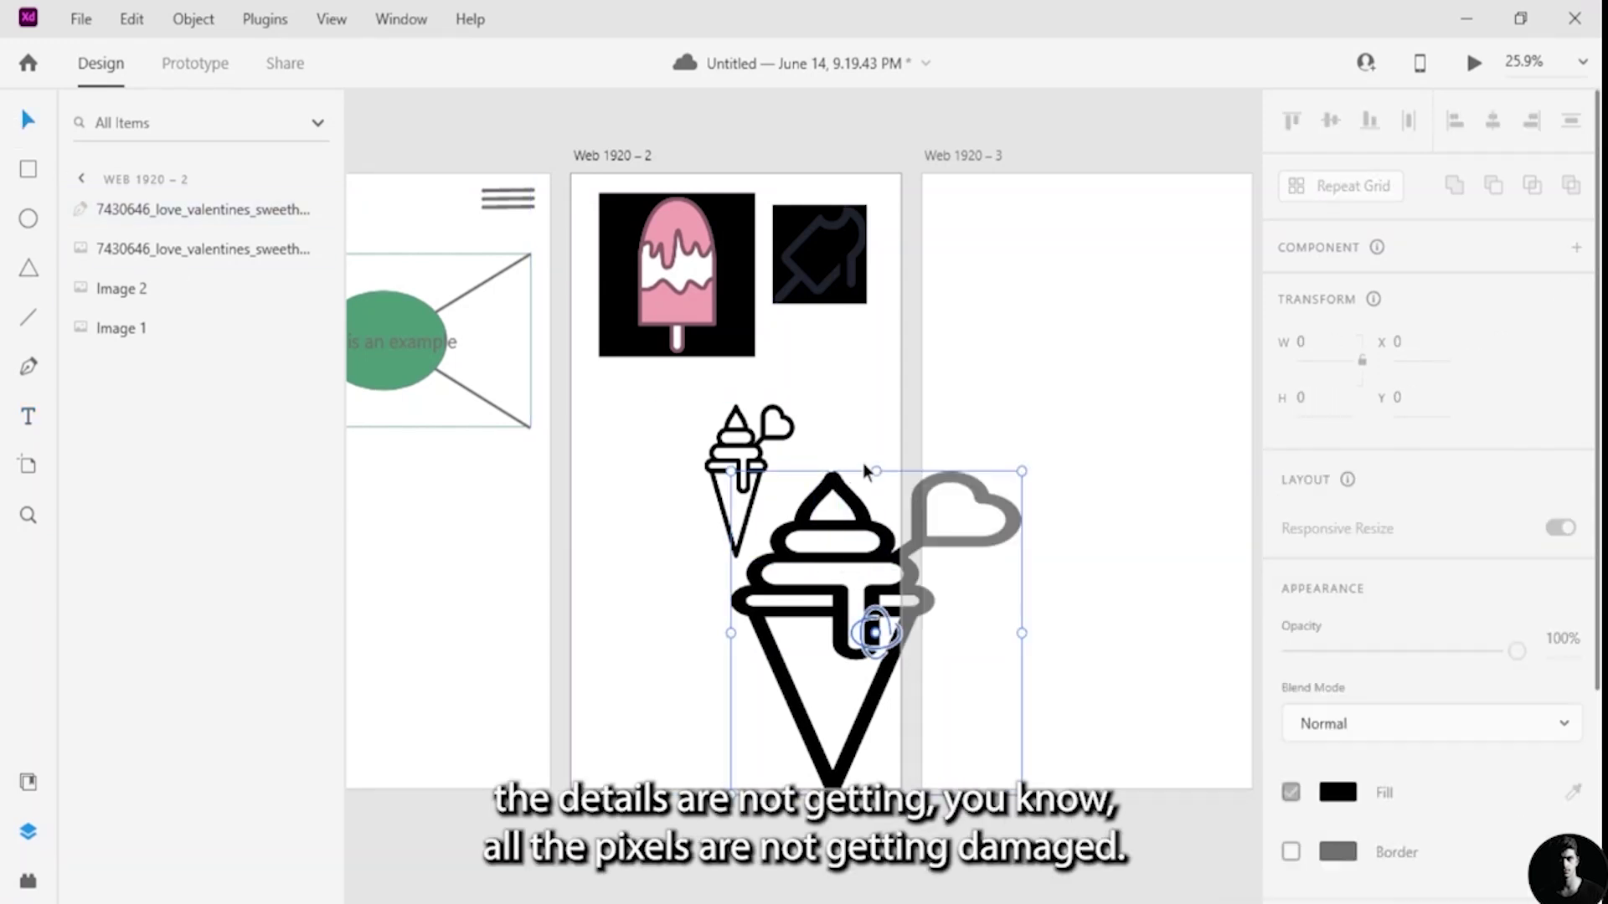
key(ctrl+z)
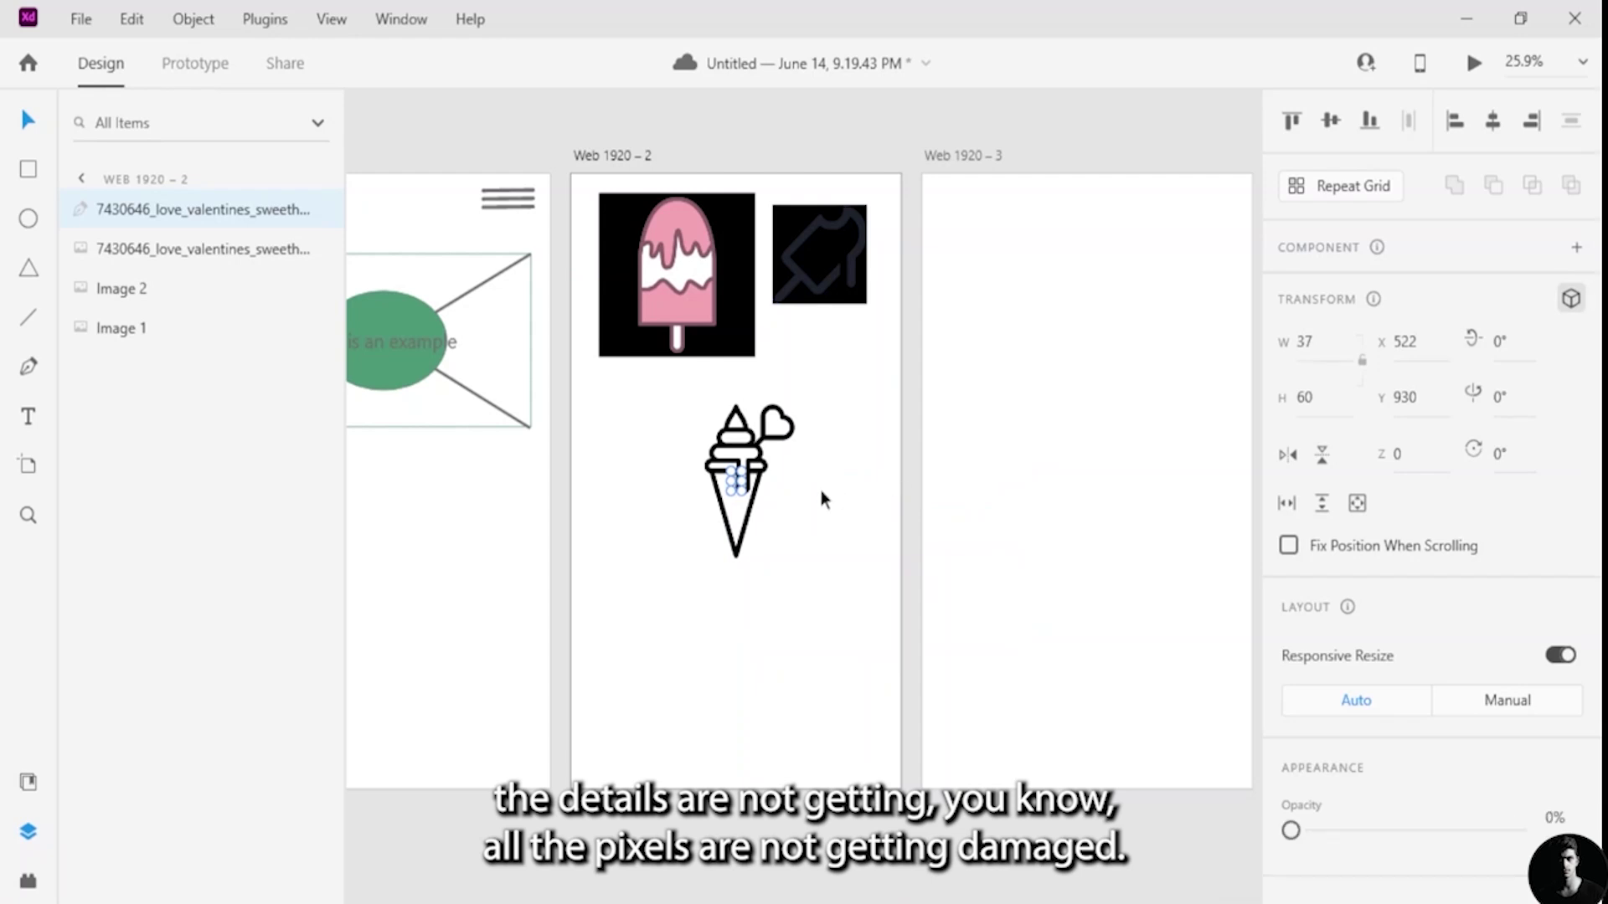
click(822, 490)
click(748, 485)
key(Delete)
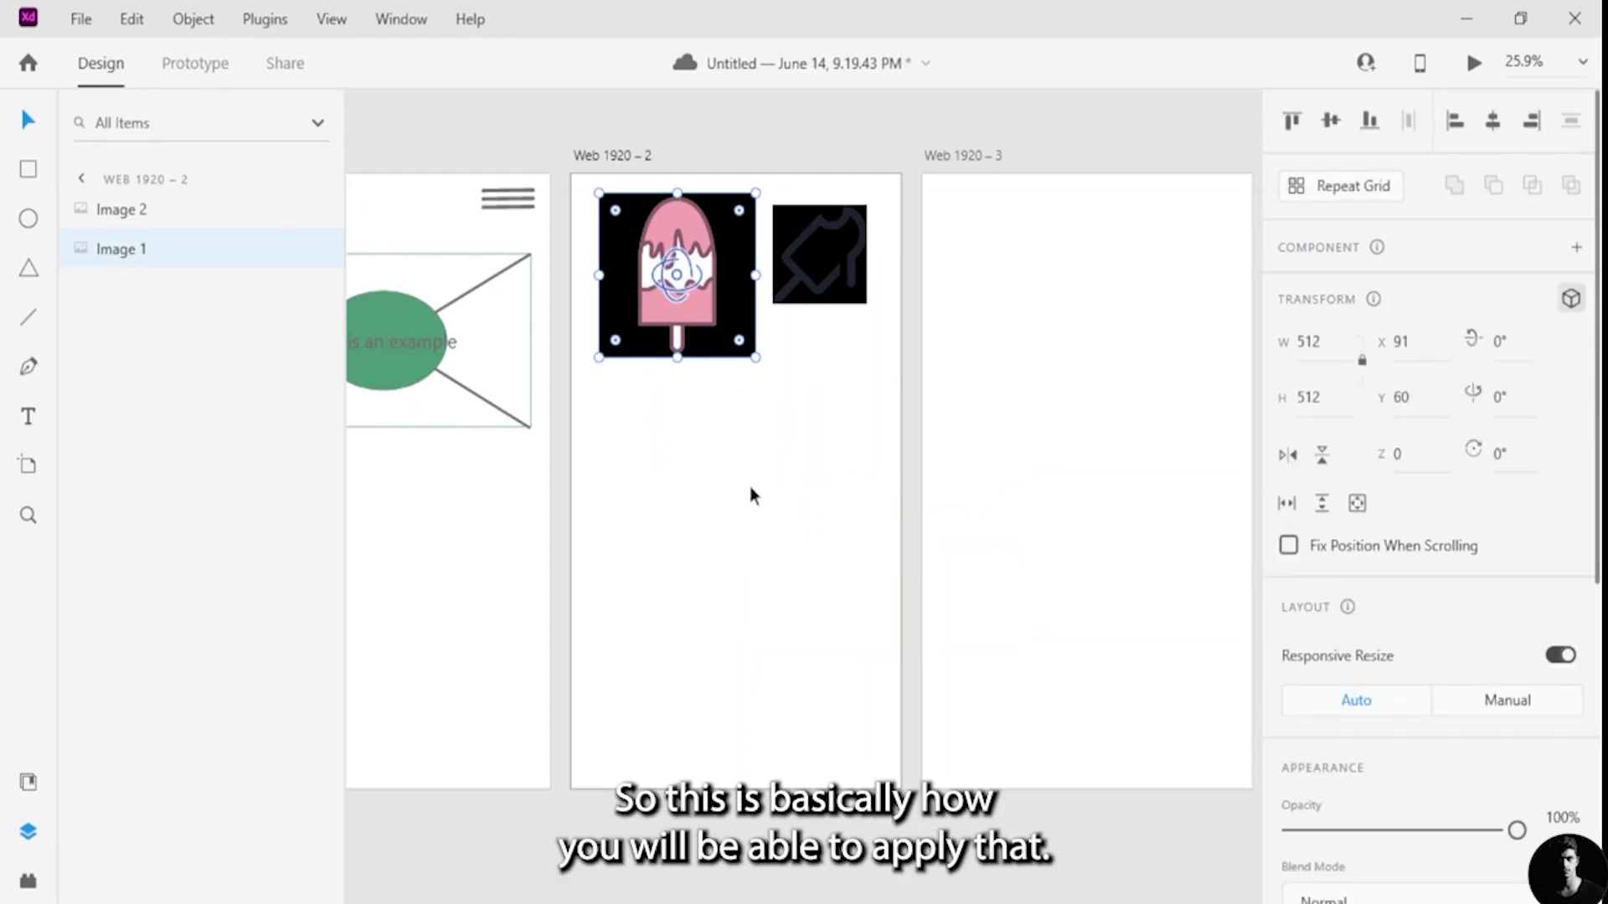
key(ctrl+y)
key(ctrl+y)
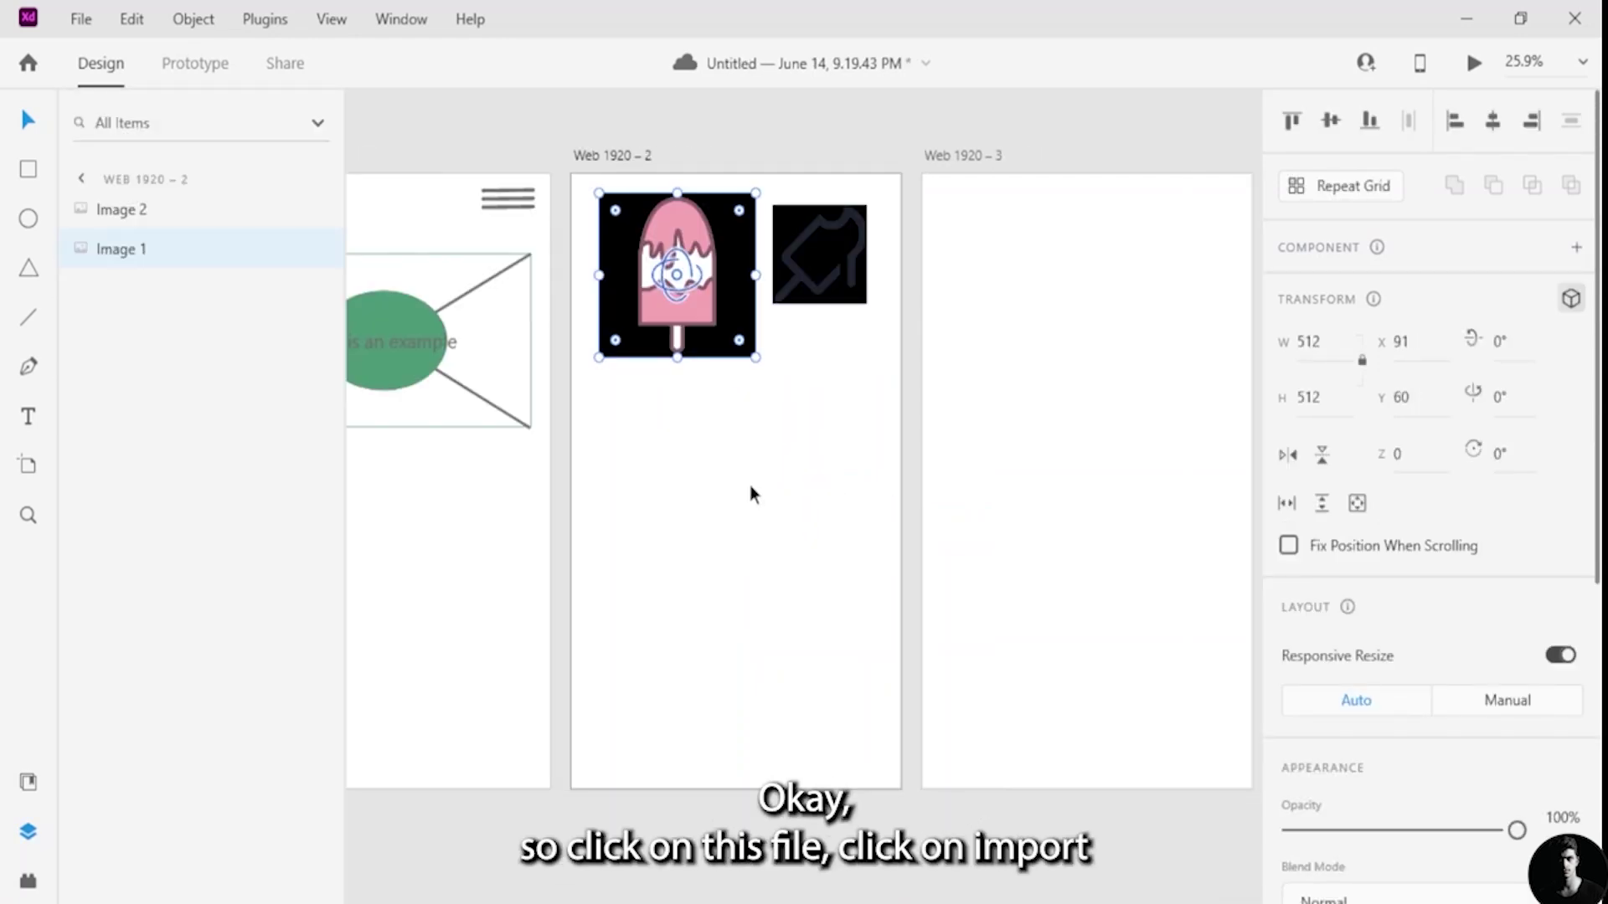
- Import the downloaded cone PNG and move it below the pink popsicle, at about X -71, Y 654
click(81, 19)
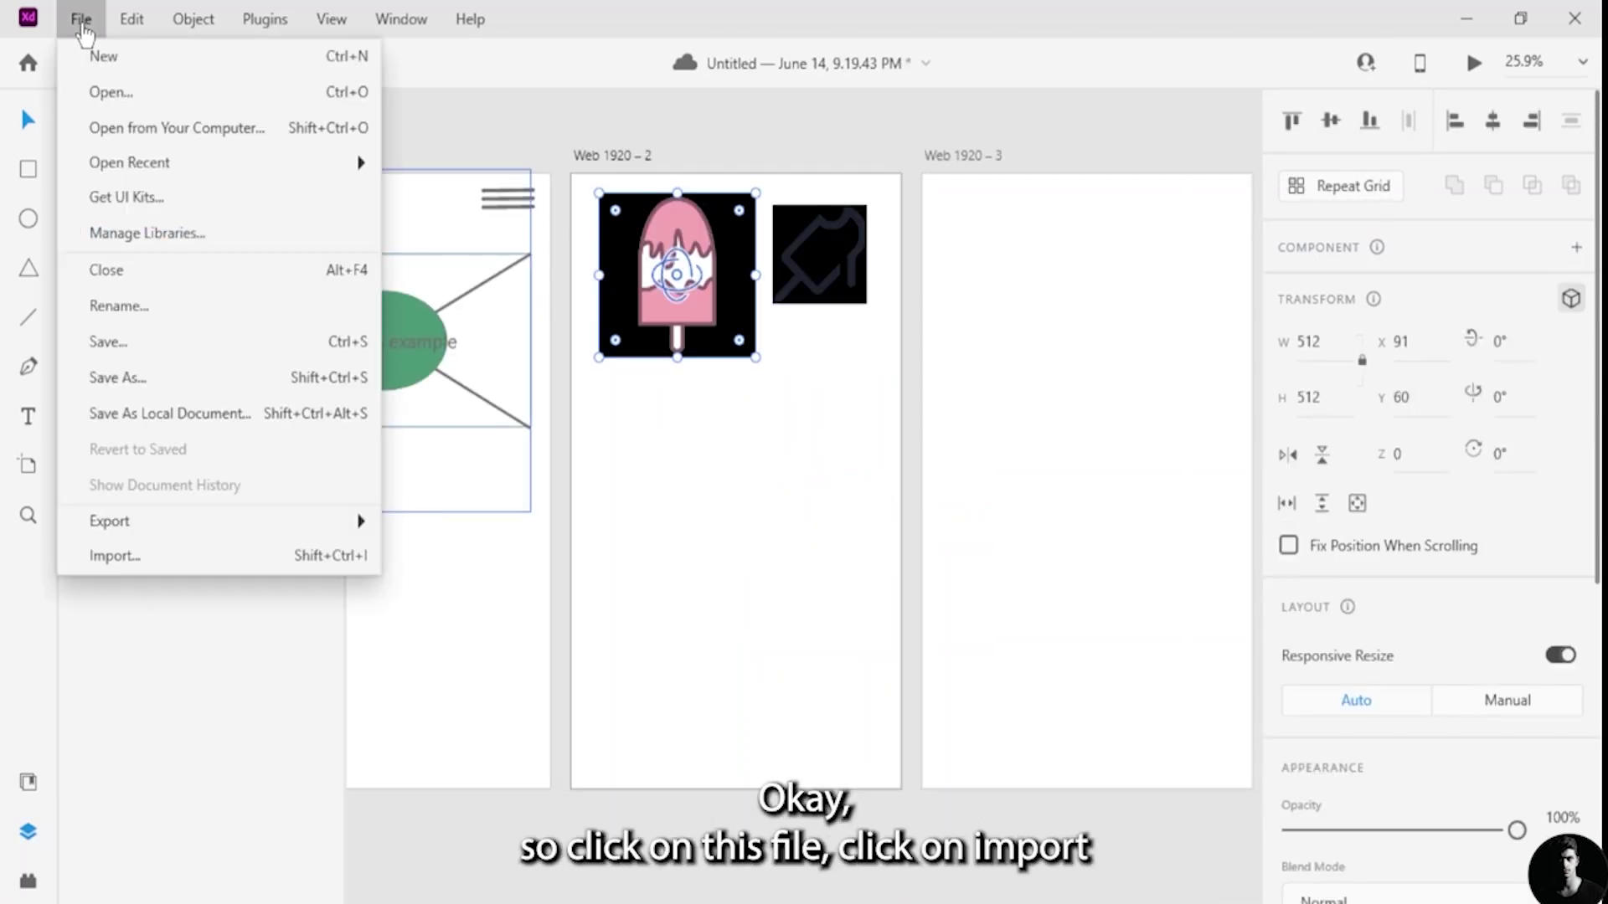
click(195, 556)
double_click(245, 194)
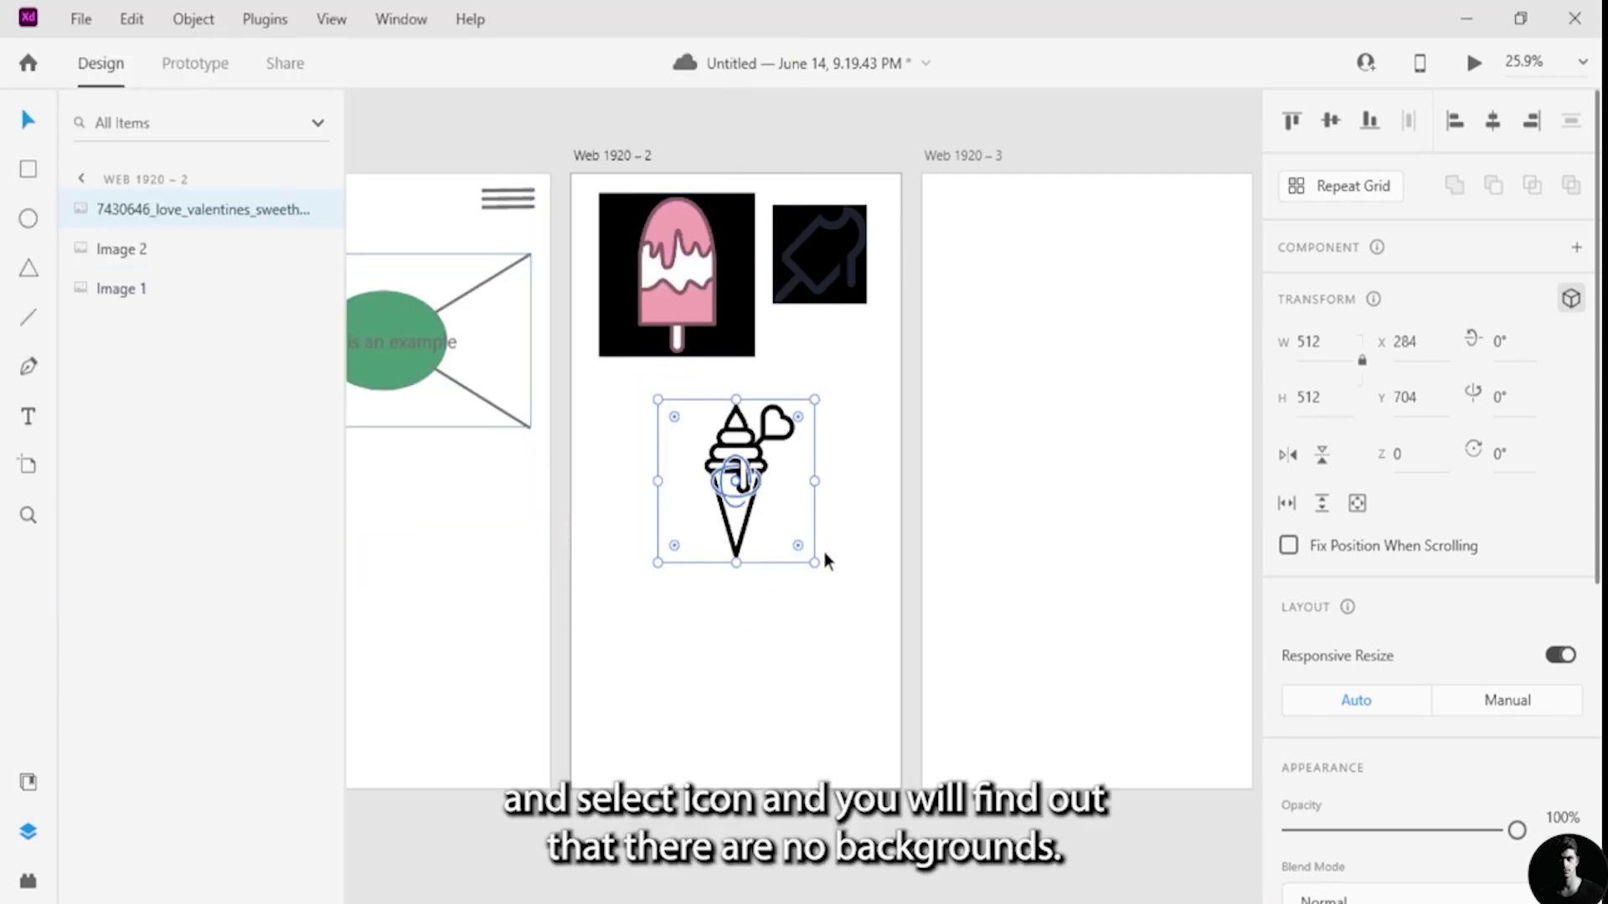
click(862, 415)
drag(760, 451, 652, 436)
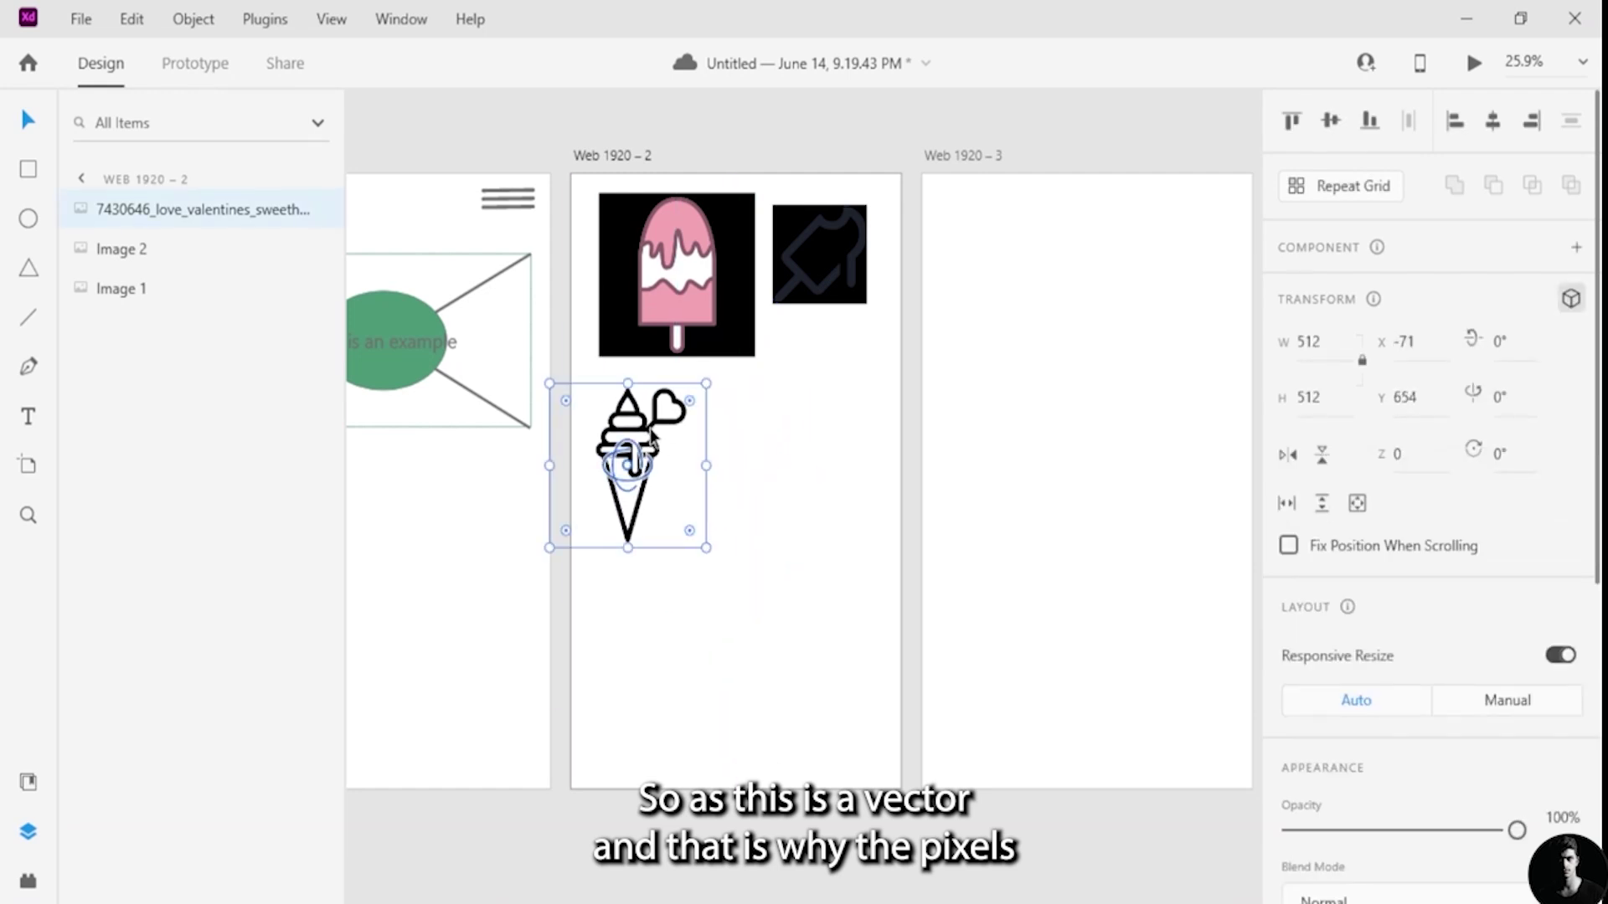
- Scale the cone image up to about 884 × 884 and examine its edges close up
scroll(580, 489, up, 6)
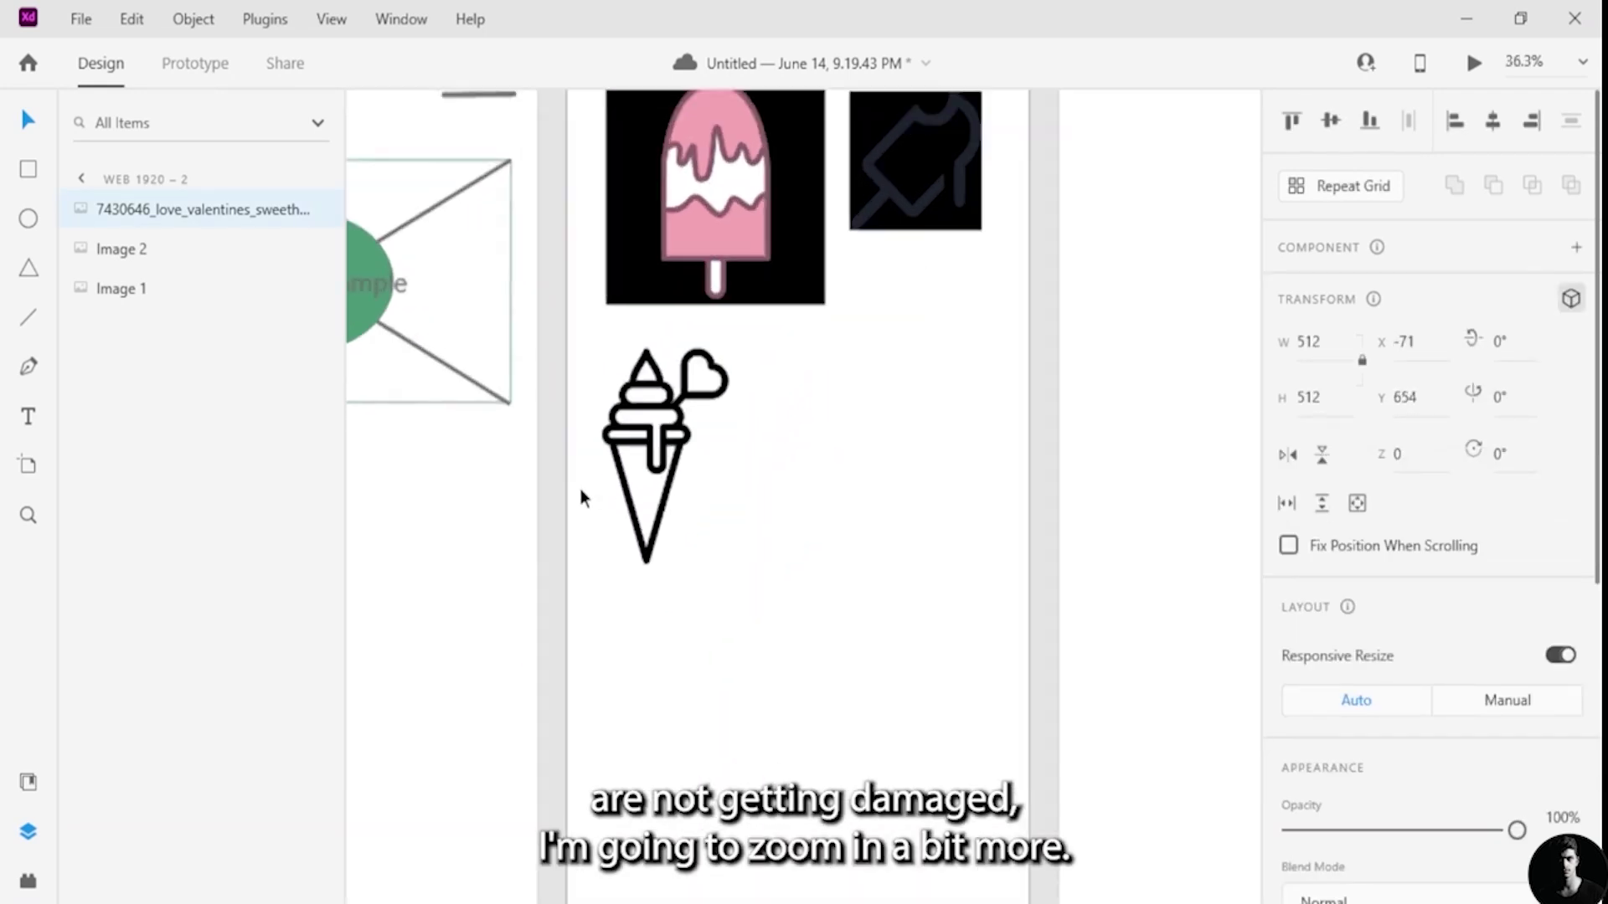
scroll(710, 482, up, 10)
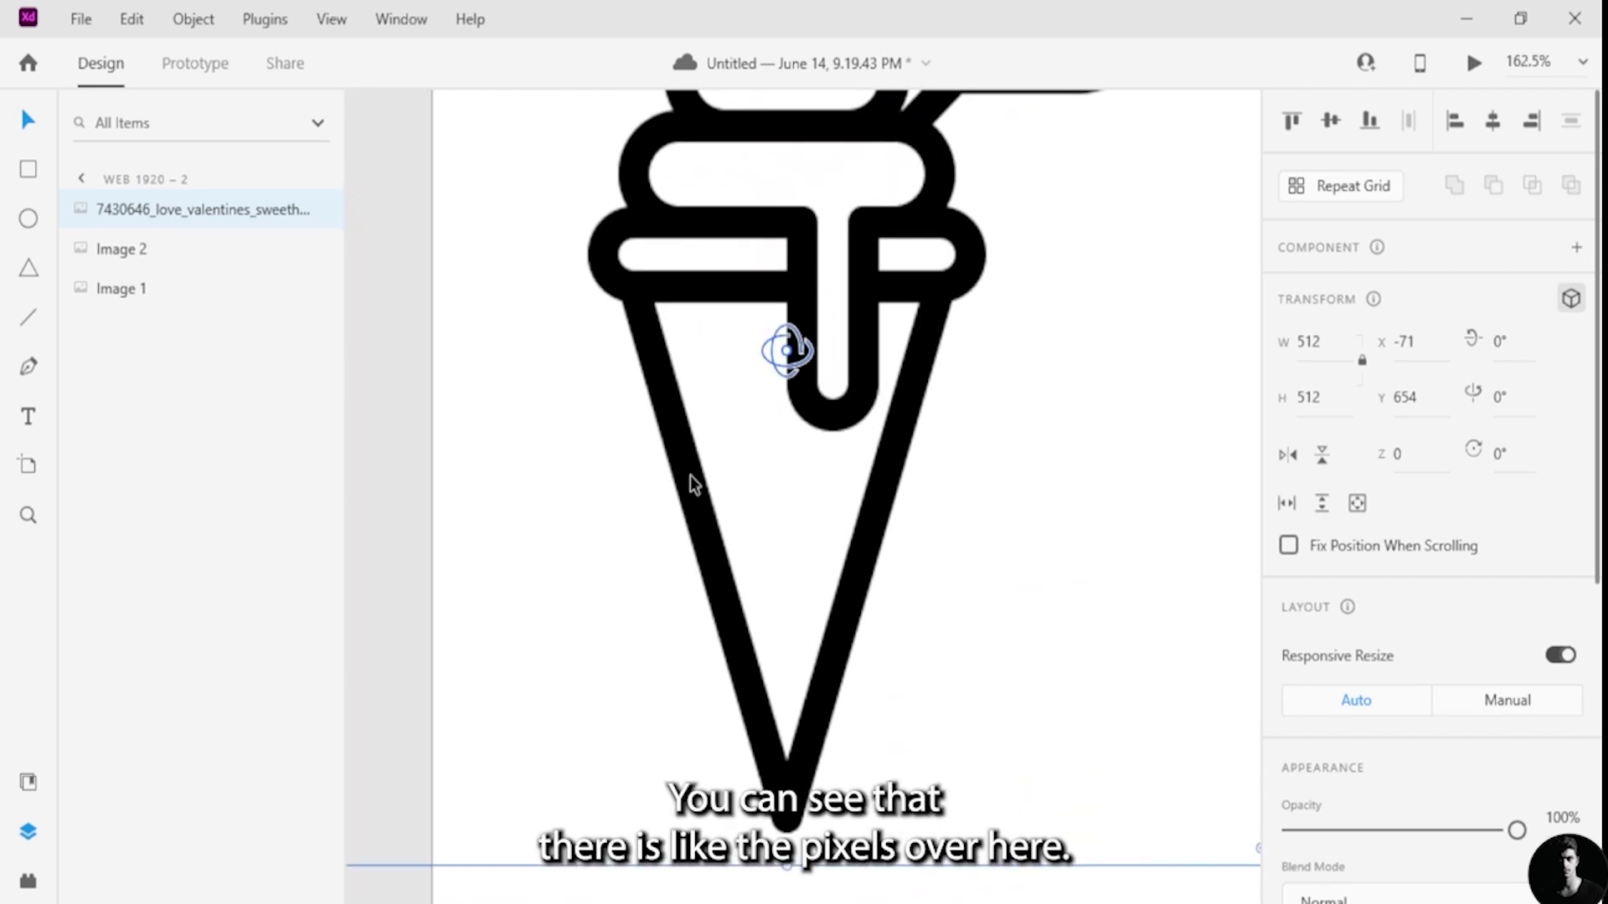
scroll(722, 462, down, 10)
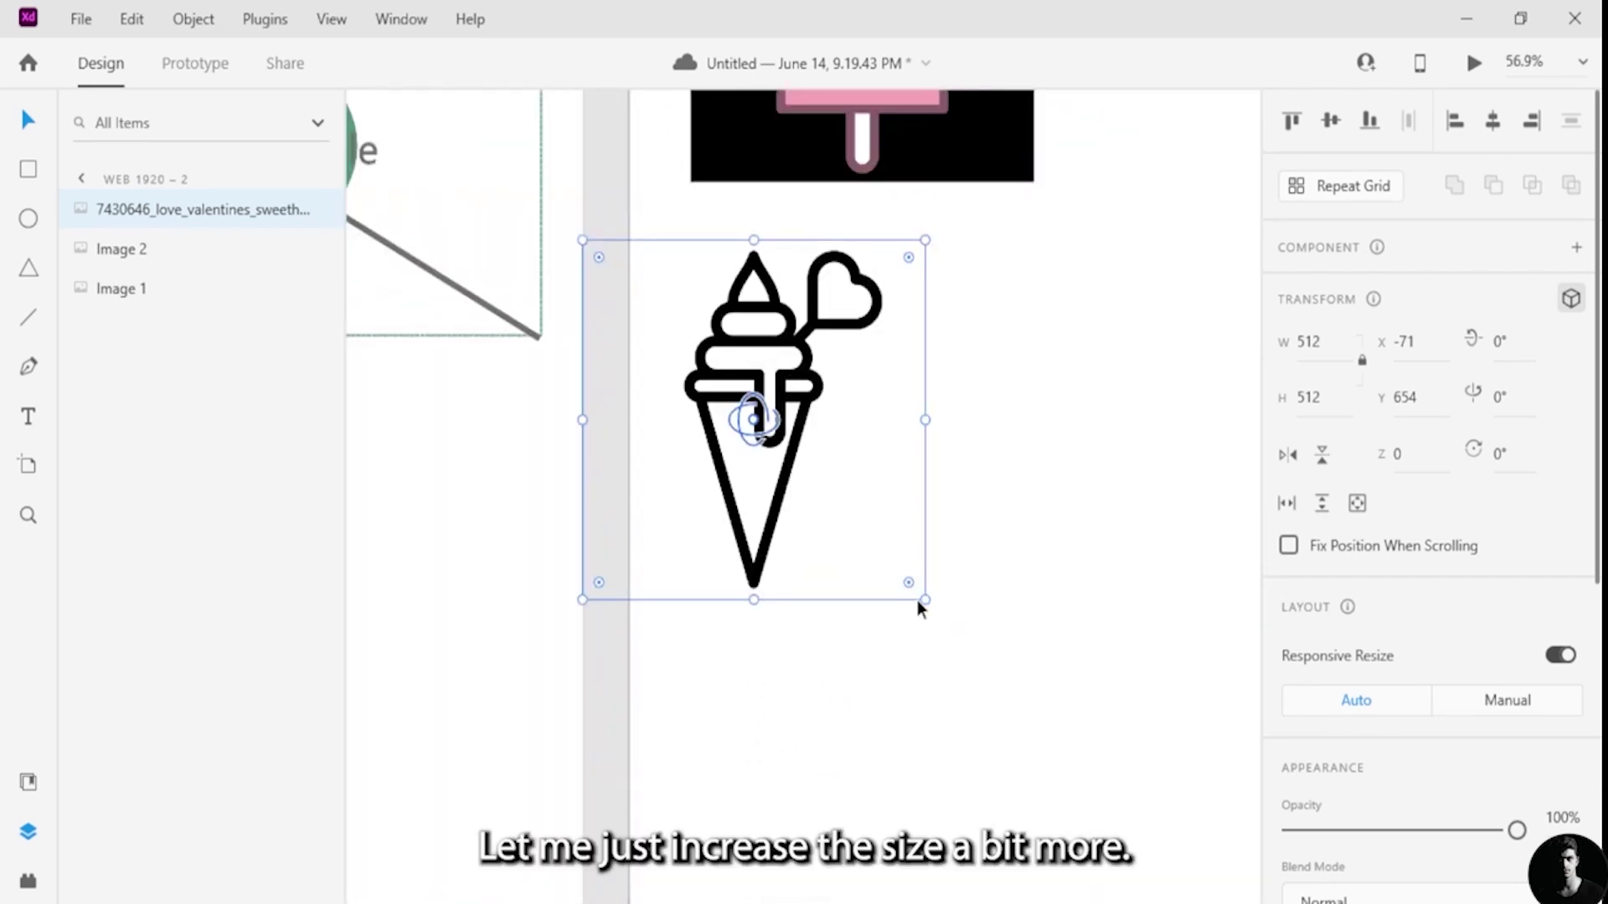
drag(922, 600, 1174, 862)
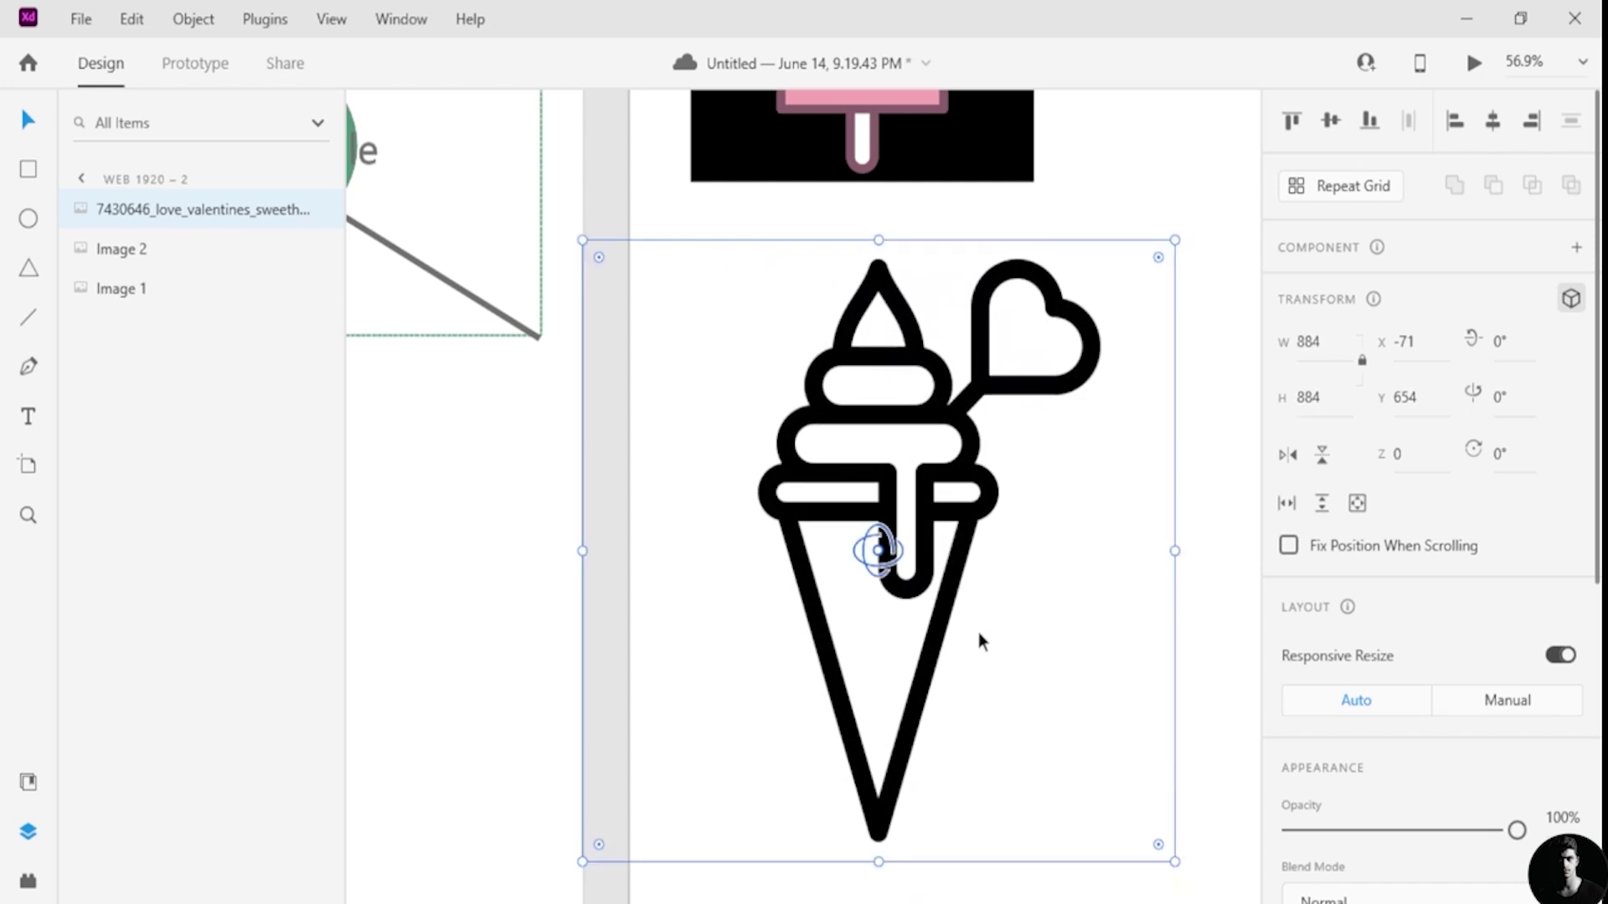
scroll(943, 597, up, 8)
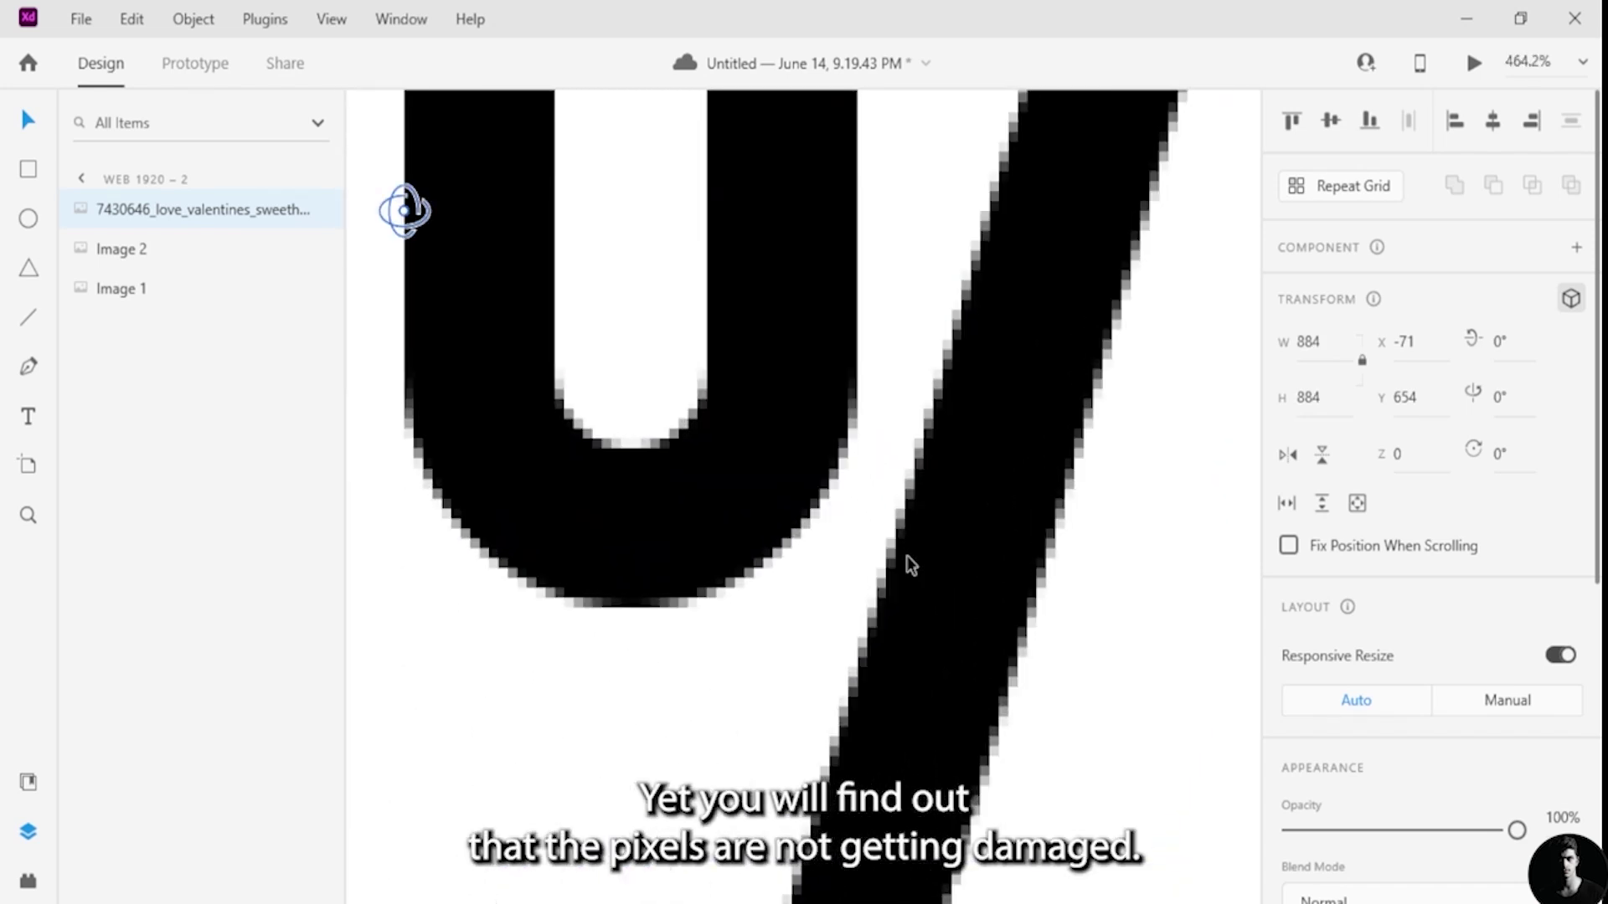
scroll(906, 555, down, 10)
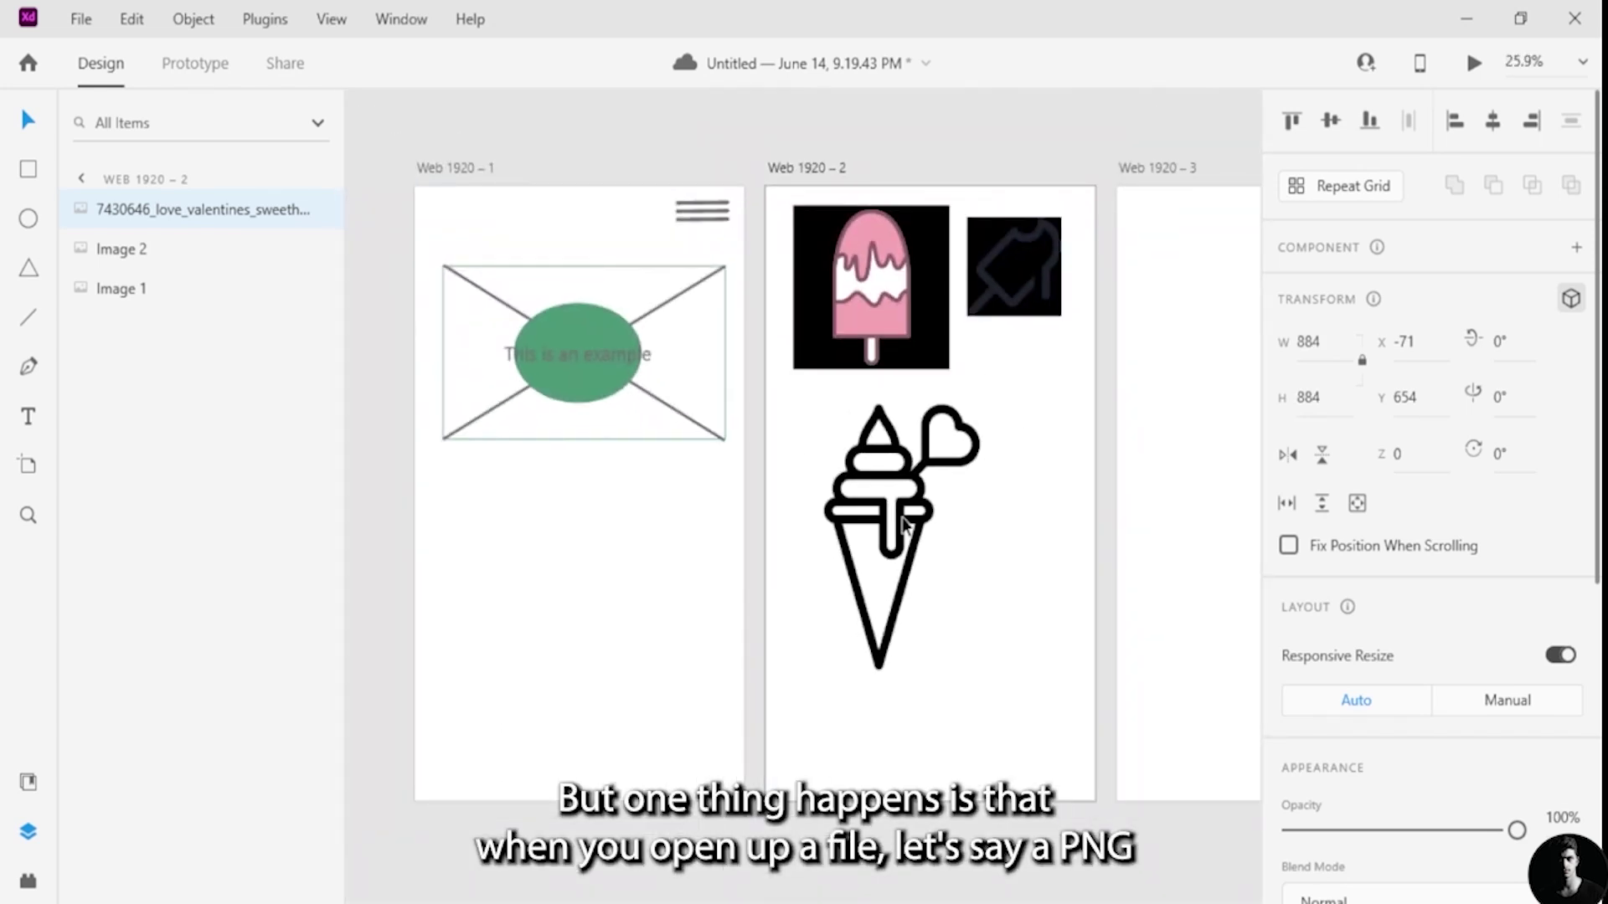
- Move the cone image to about X -224, Y 615 and draw a triangle of three lines beside it
drag(902, 523, 858, 510)
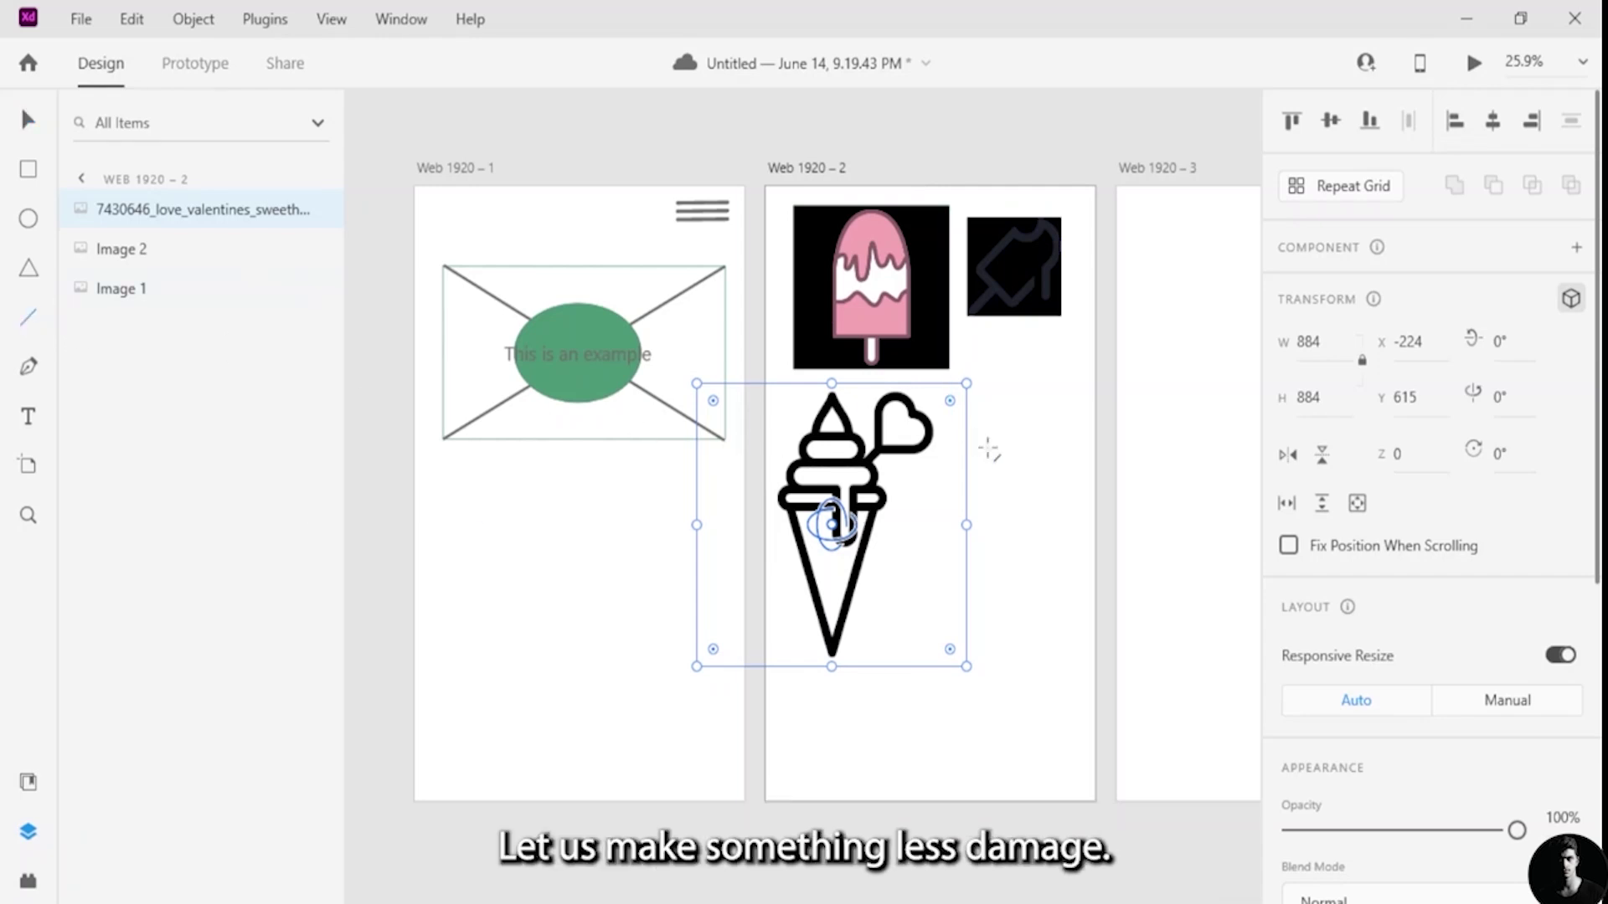
drag(1040, 441, 1001, 551)
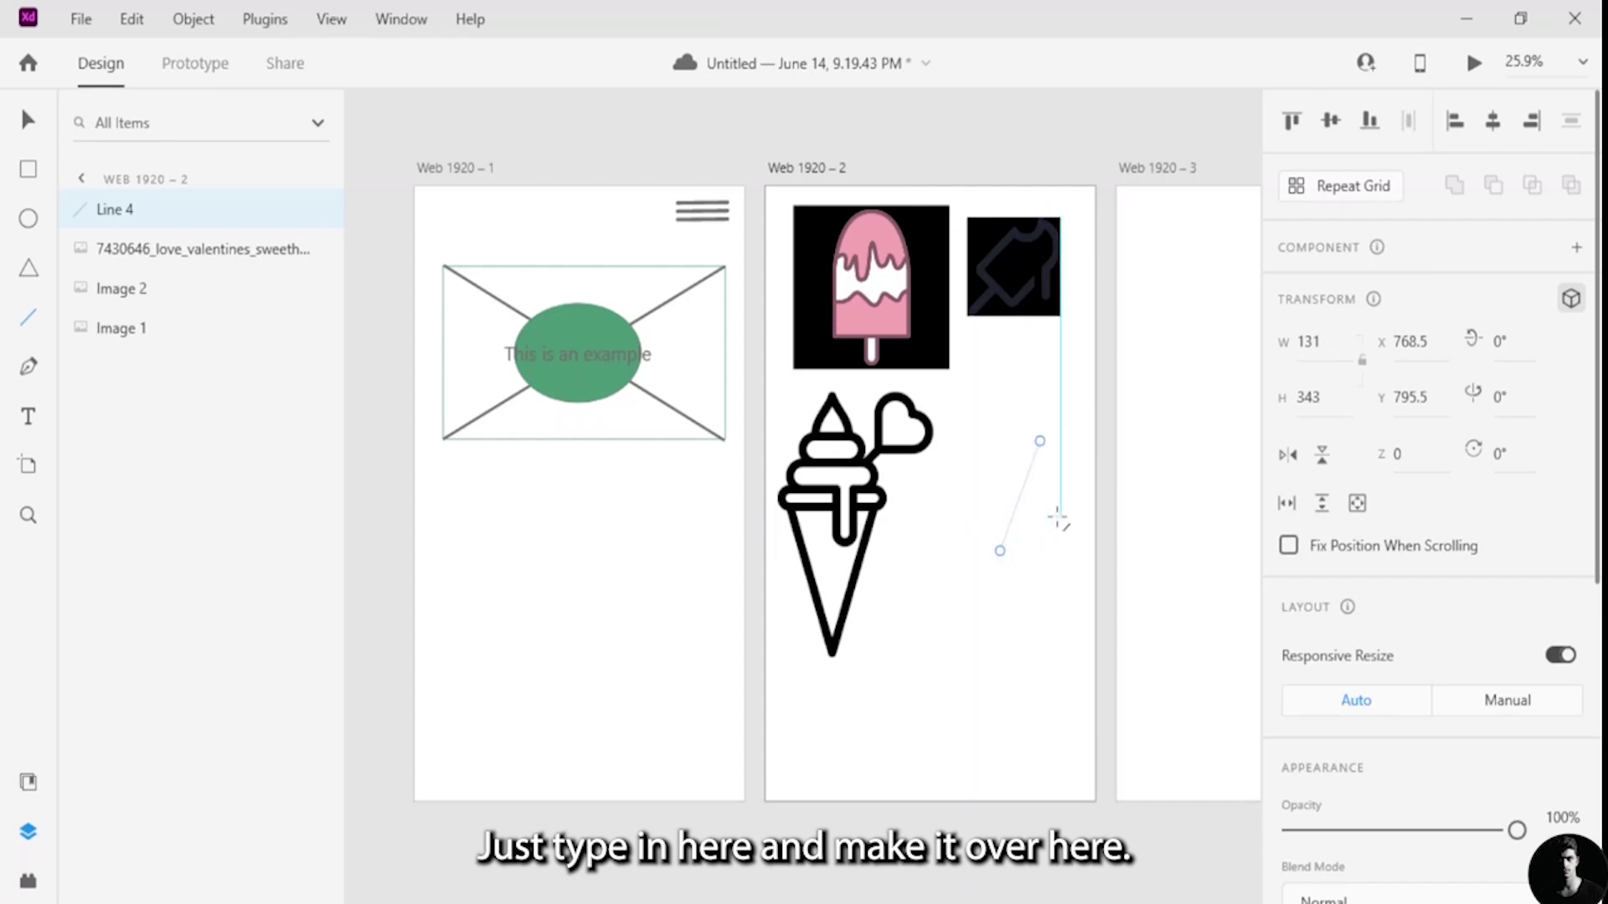
mouse_move(1001, 552)
mouse_down()
mouse_move(1058, 524)
mouse_move(983, 572)
mouse_up()
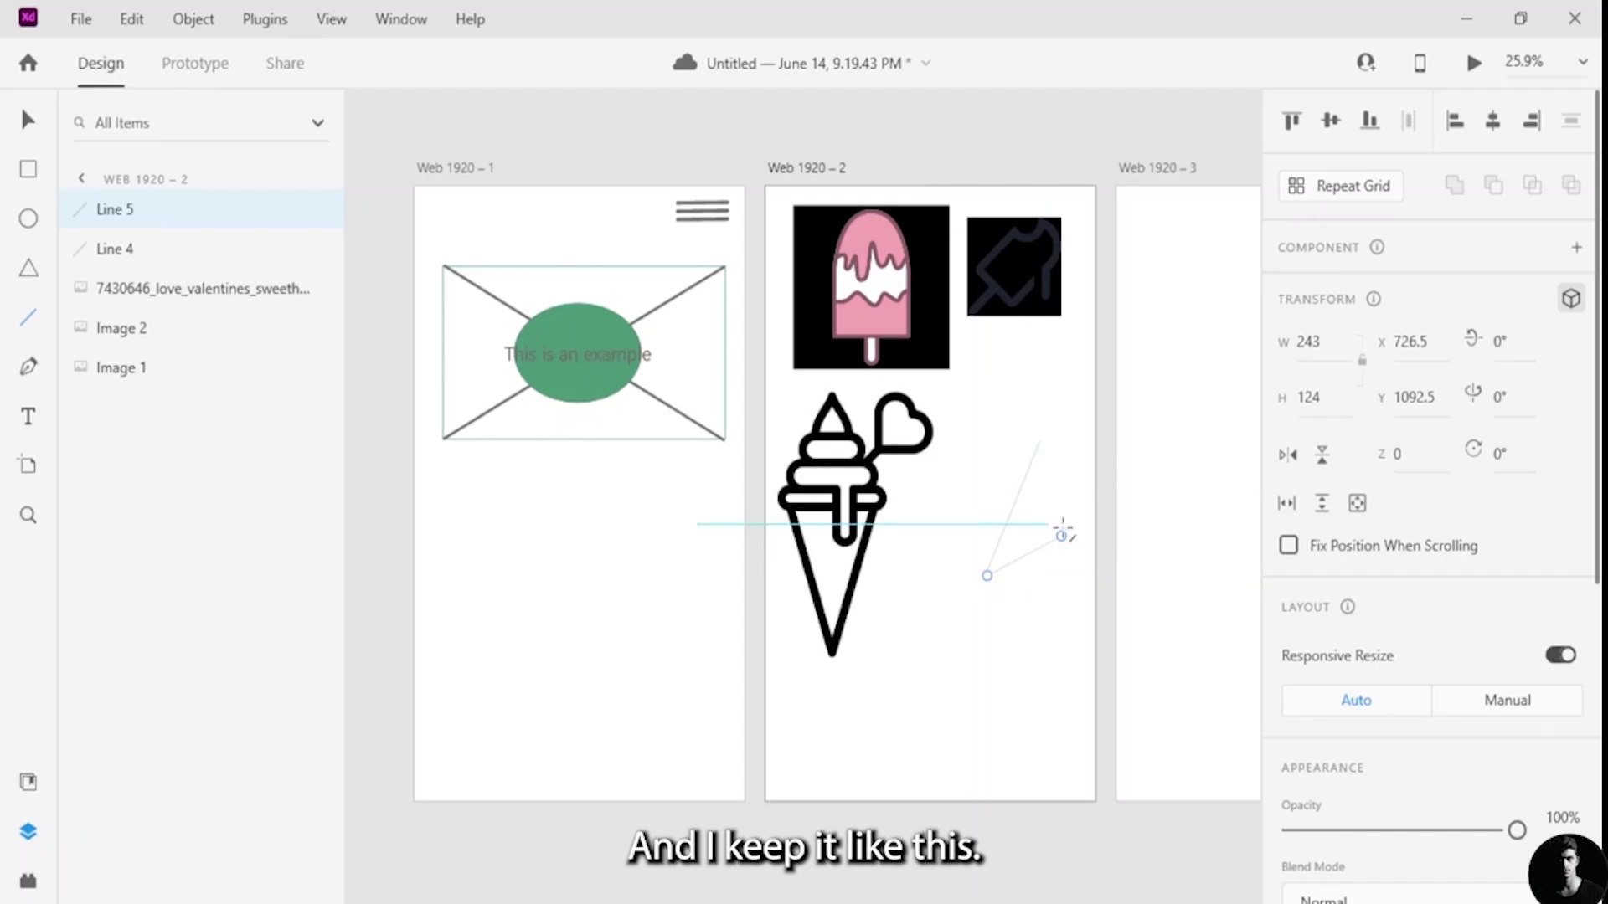
mouse_move(1062, 539)
mouse_down()
mouse_move(1055, 505)
mouse_move(1061, 535)
mouse_up()
drag(1041, 445, 1062, 537)
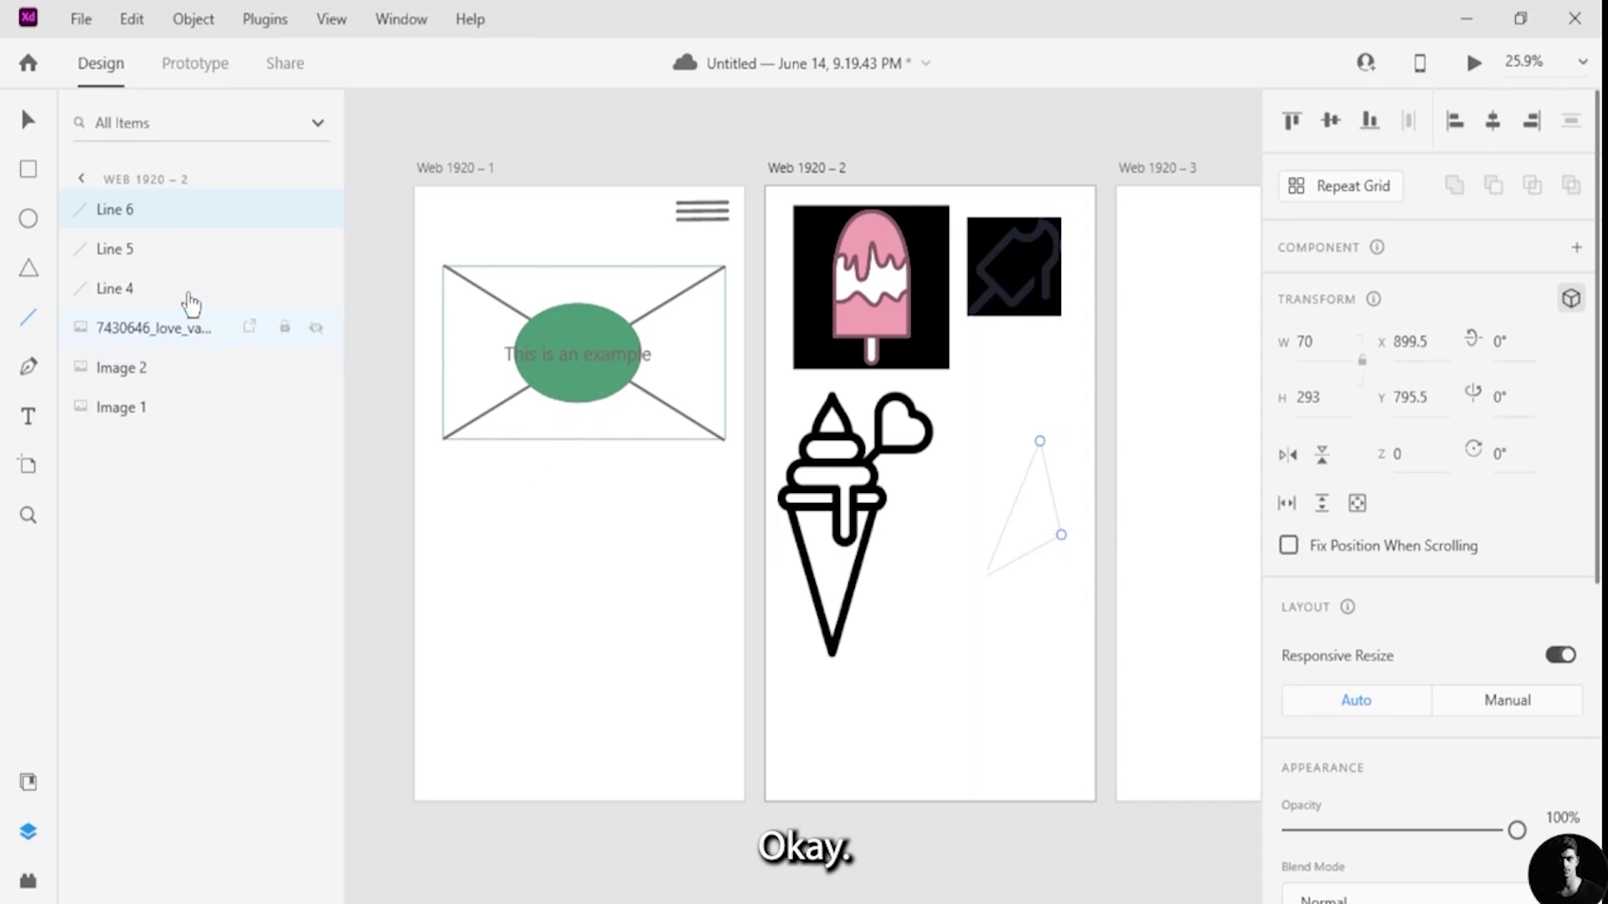
- Group the three triangle lines into a single object
ctrl+click(154, 215)
shift+click(172, 252)
shift+click(201, 288)
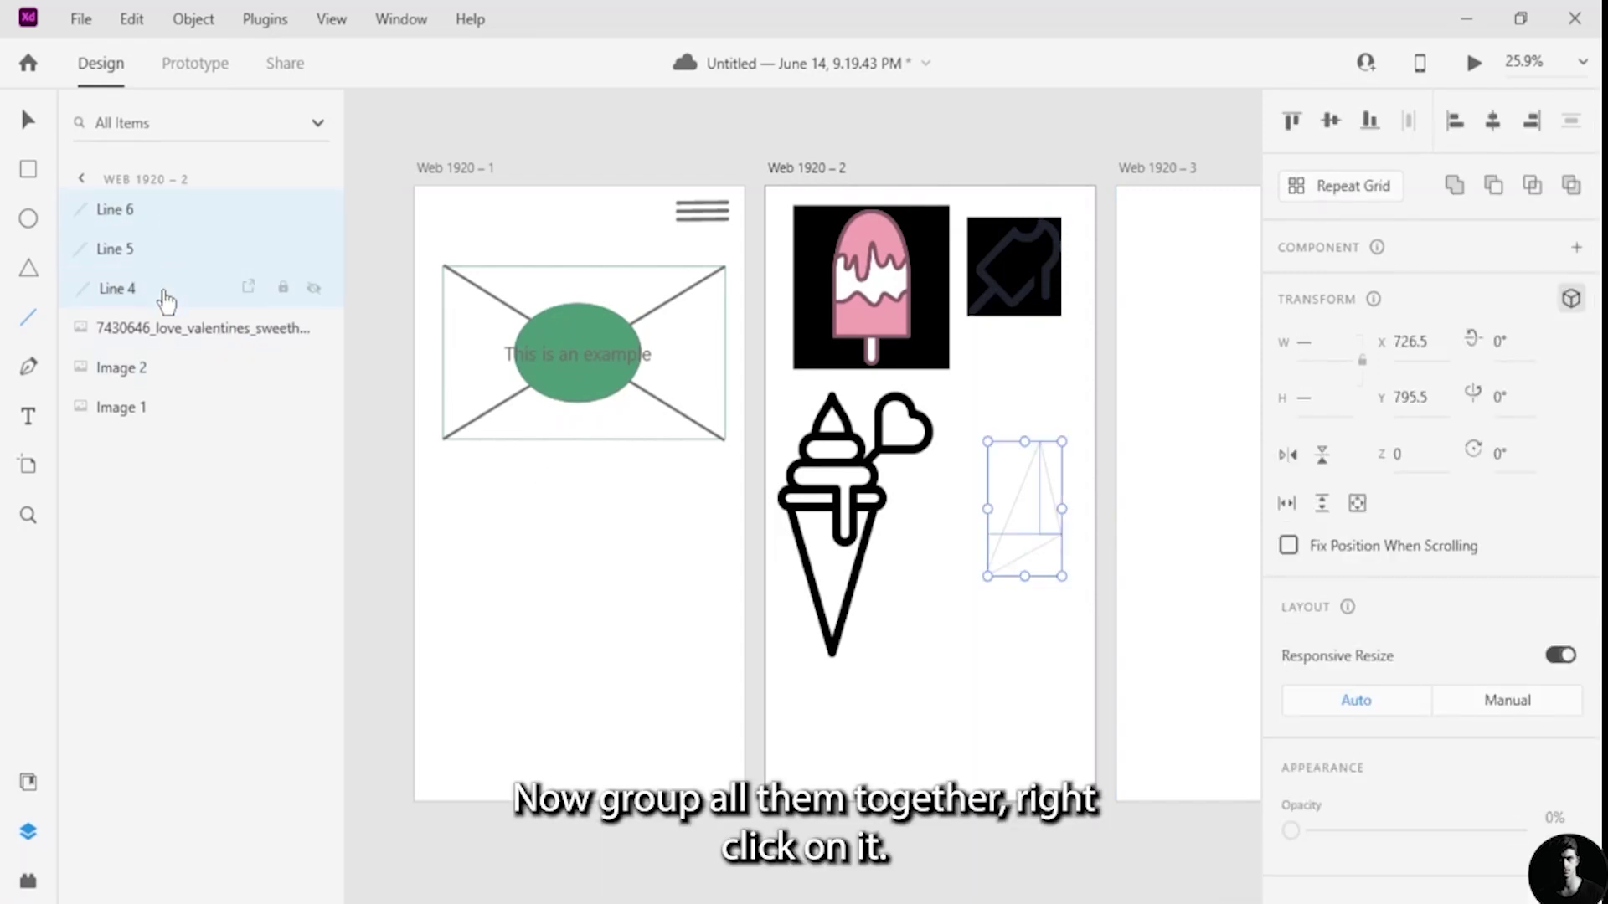
right_click(179, 244)
click(291, 572)
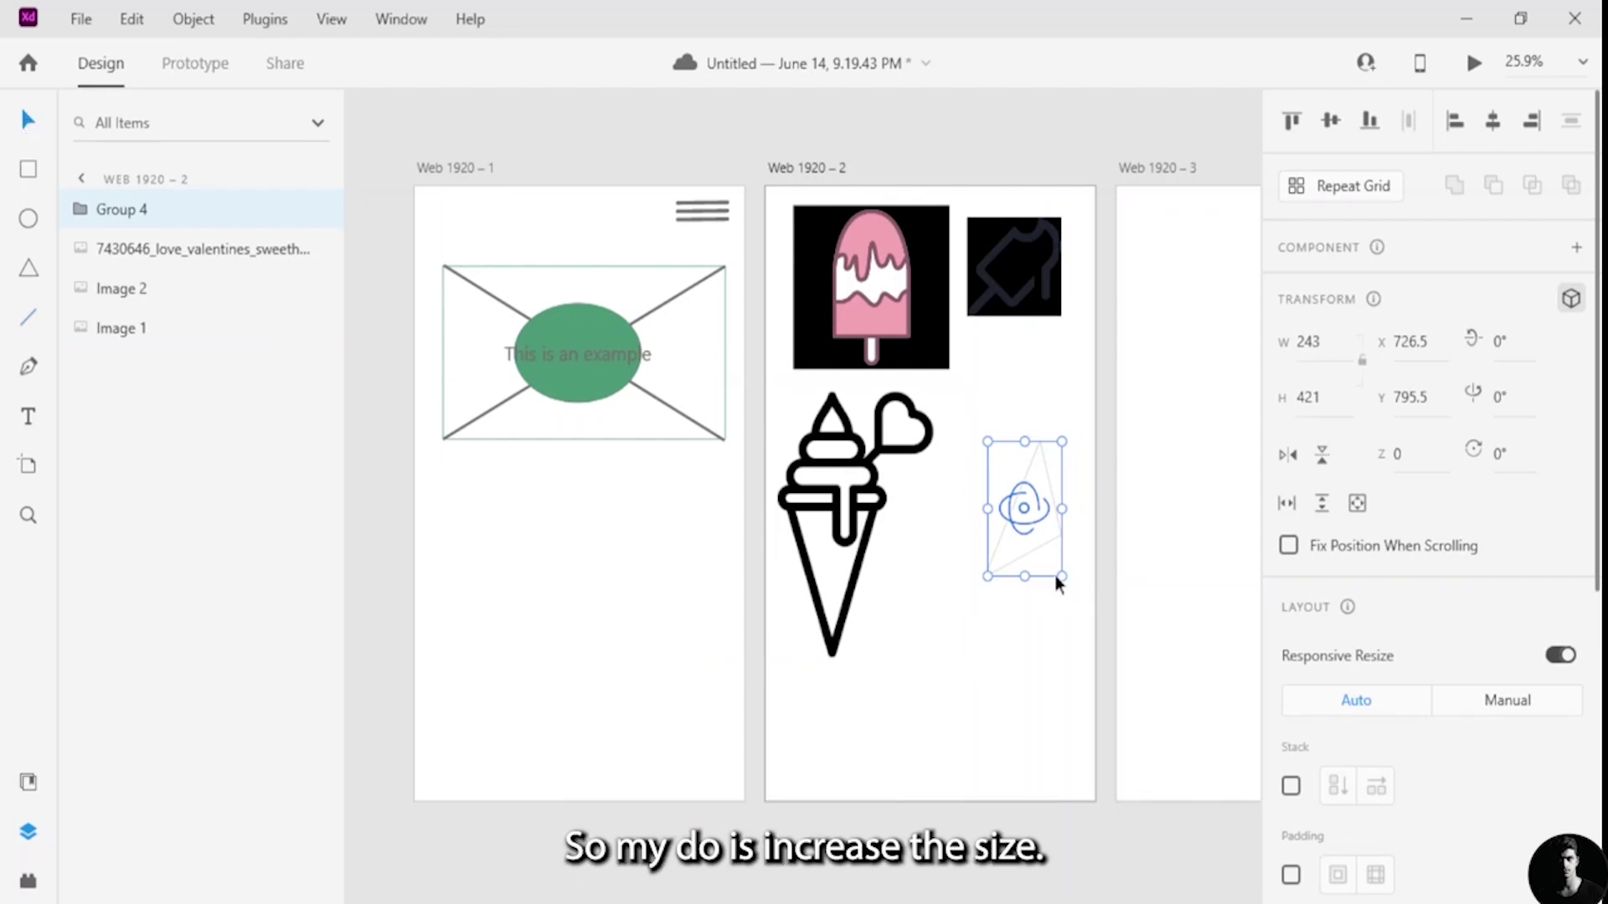
- Stretch the line group to about 224 × 1057 and move it to about X 521.5, Y 644.5, next to the cone
drag(1062, 577, 754, 779)
drag(722, 697, 655, 633)
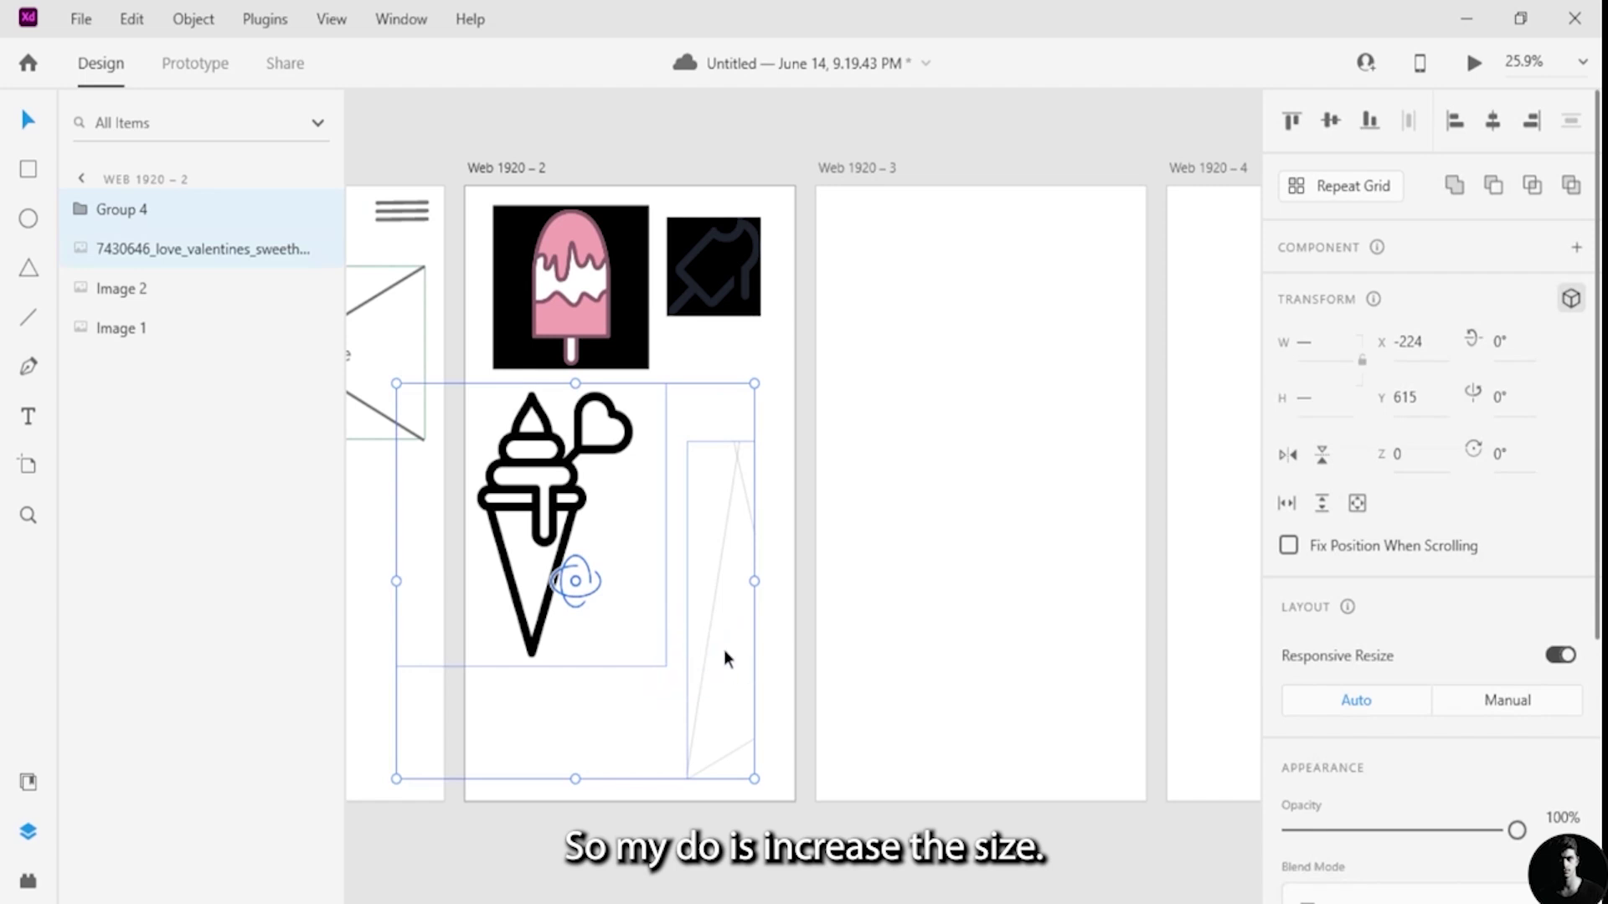
key(Escape)
click(726, 537)
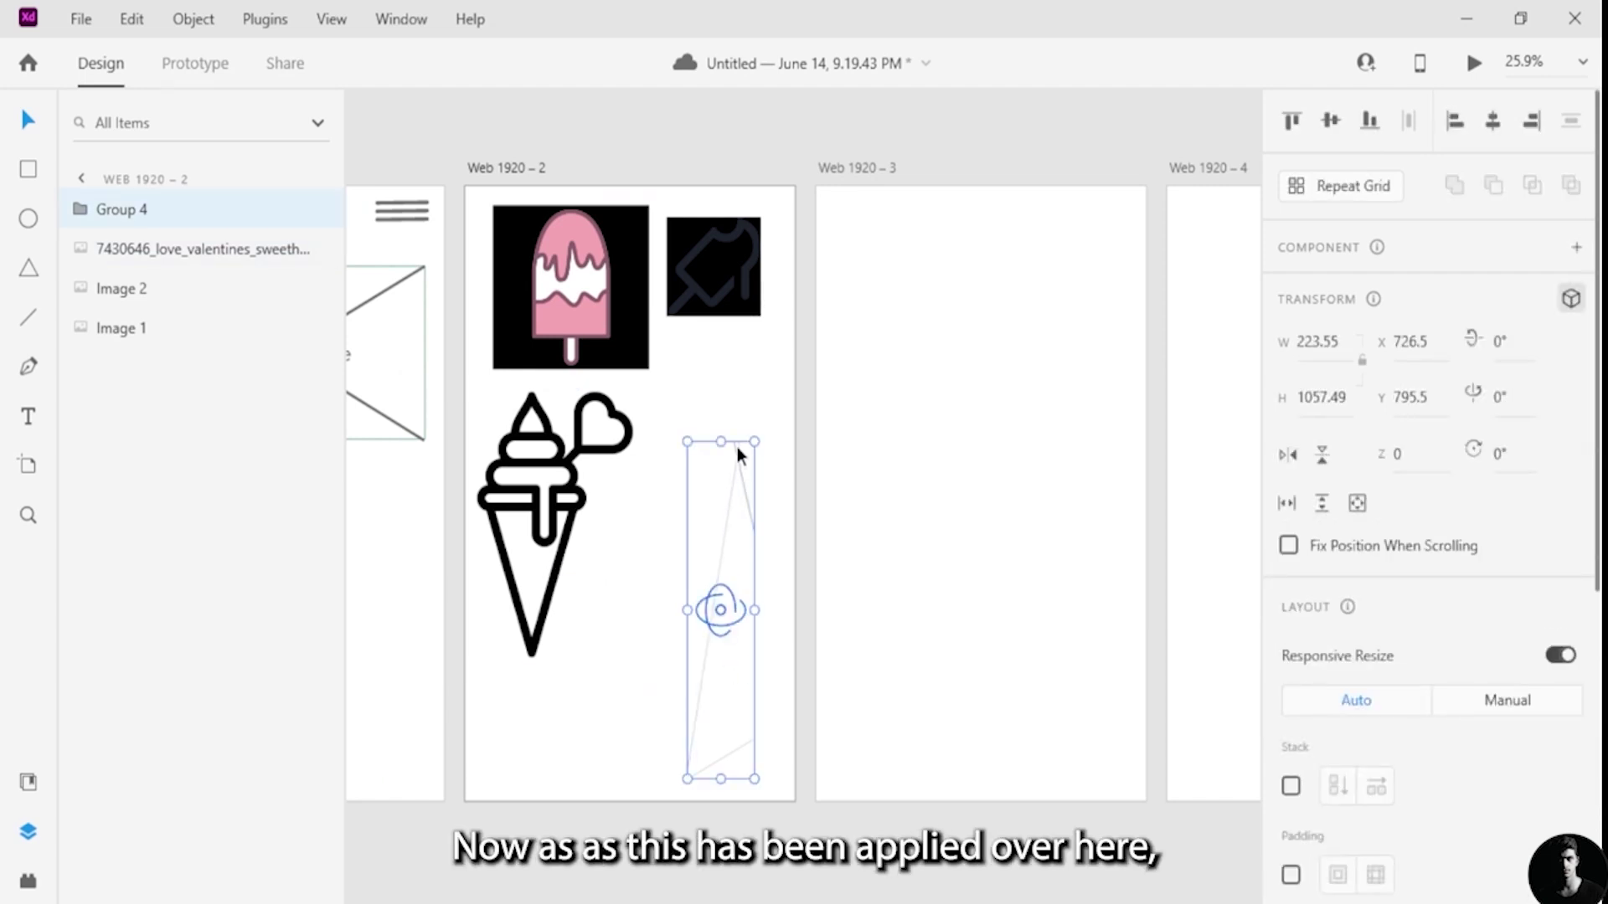
drag(740, 442, 677, 392)
- Set the line group's border size to 6 and examine the line edges close up
scroll(1381, 677, down, 5)
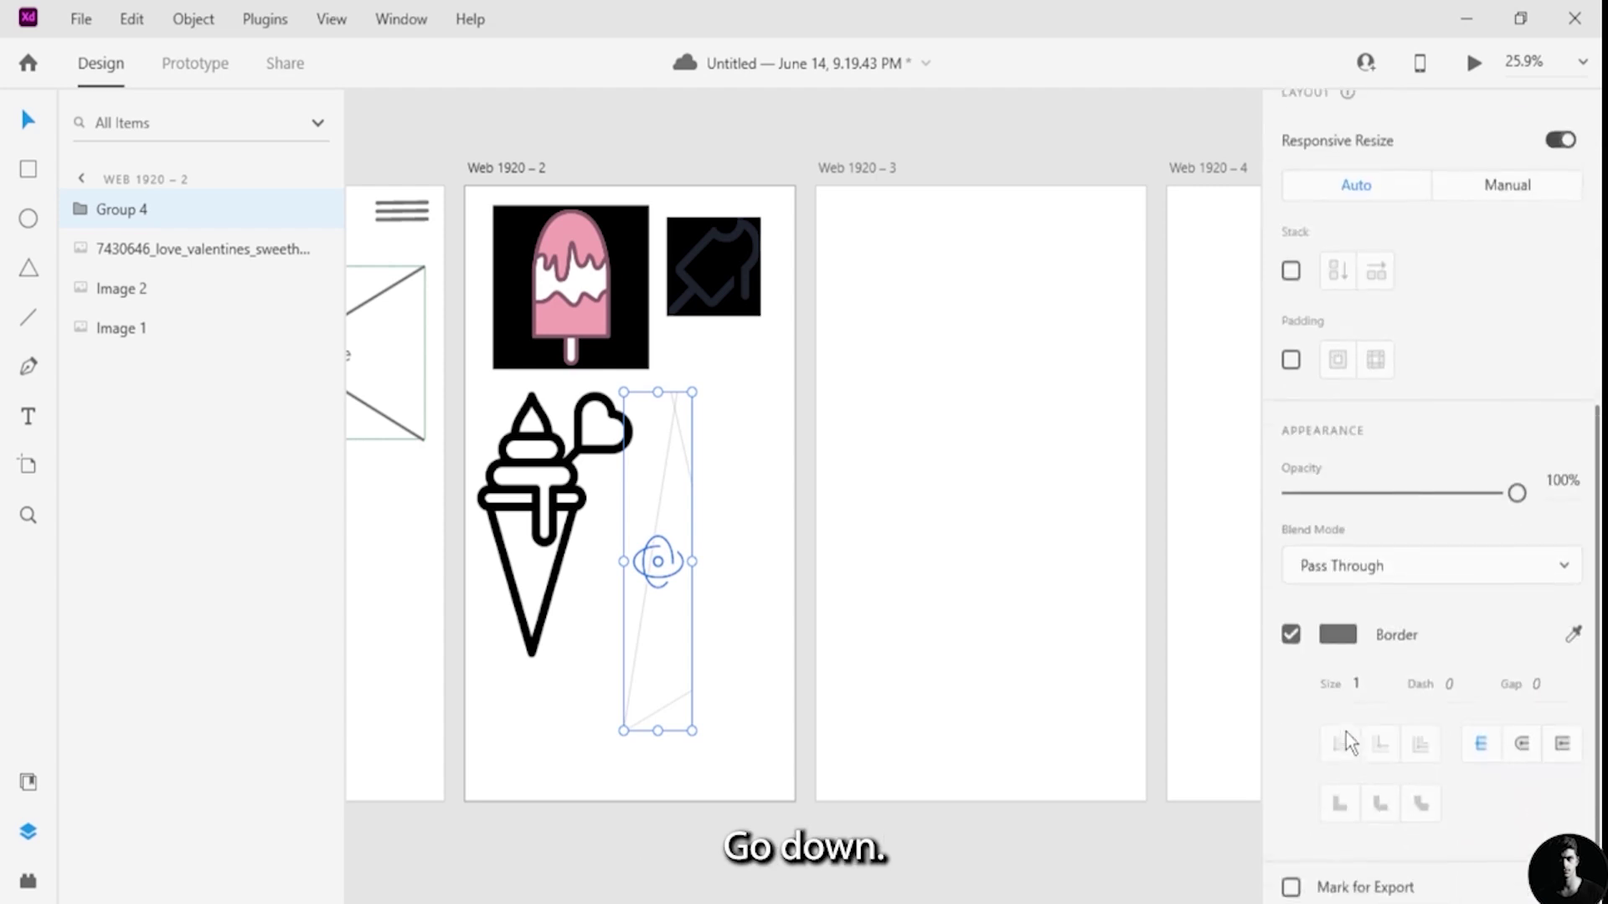
click(1360, 675)
text(6)
key(Return)
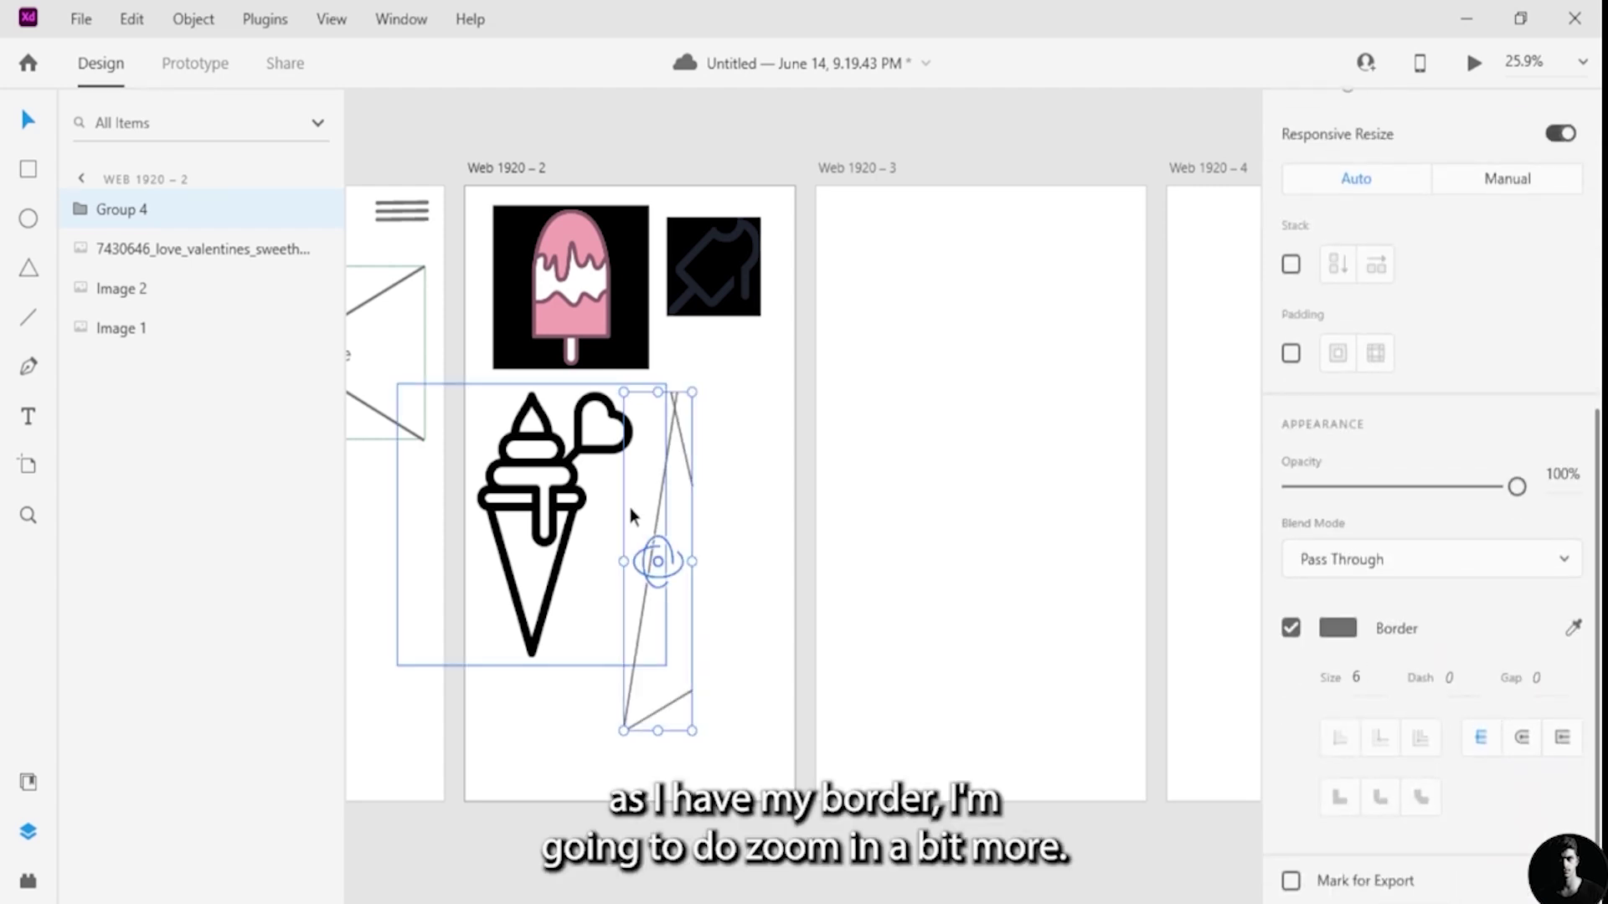
scroll(589, 665, up, 5)
scroll(767, 638, up, 8)
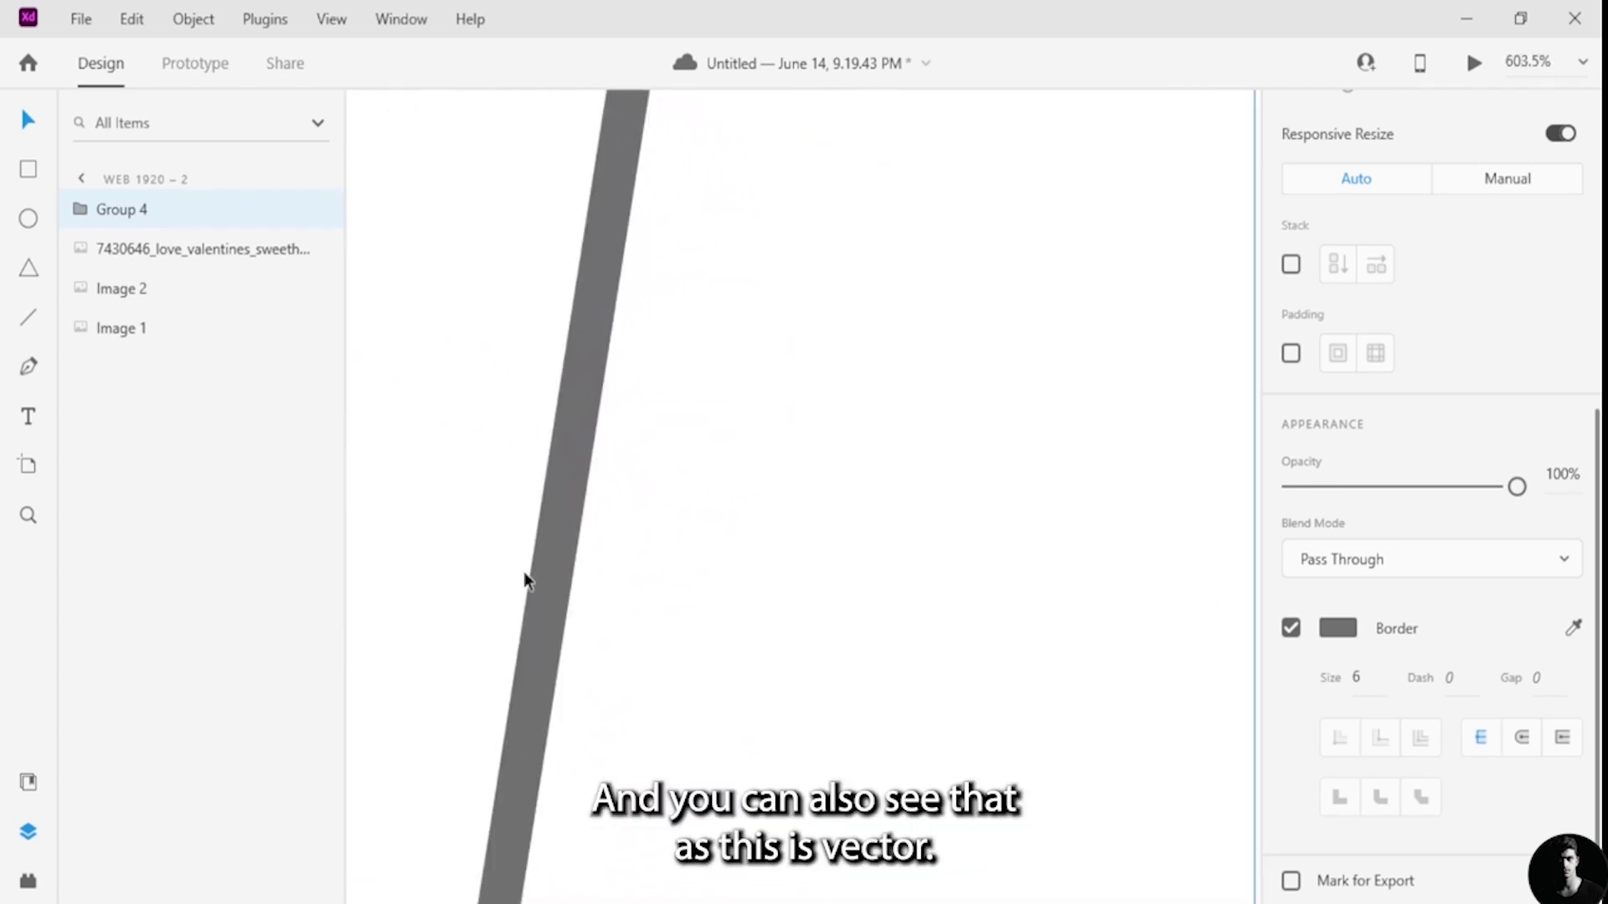
scroll(524, 571, down, 8)
- Enlarge the line group to about 583 × 1363, examine how sharp its lines stay close up, and deselect it
click(539, 562)
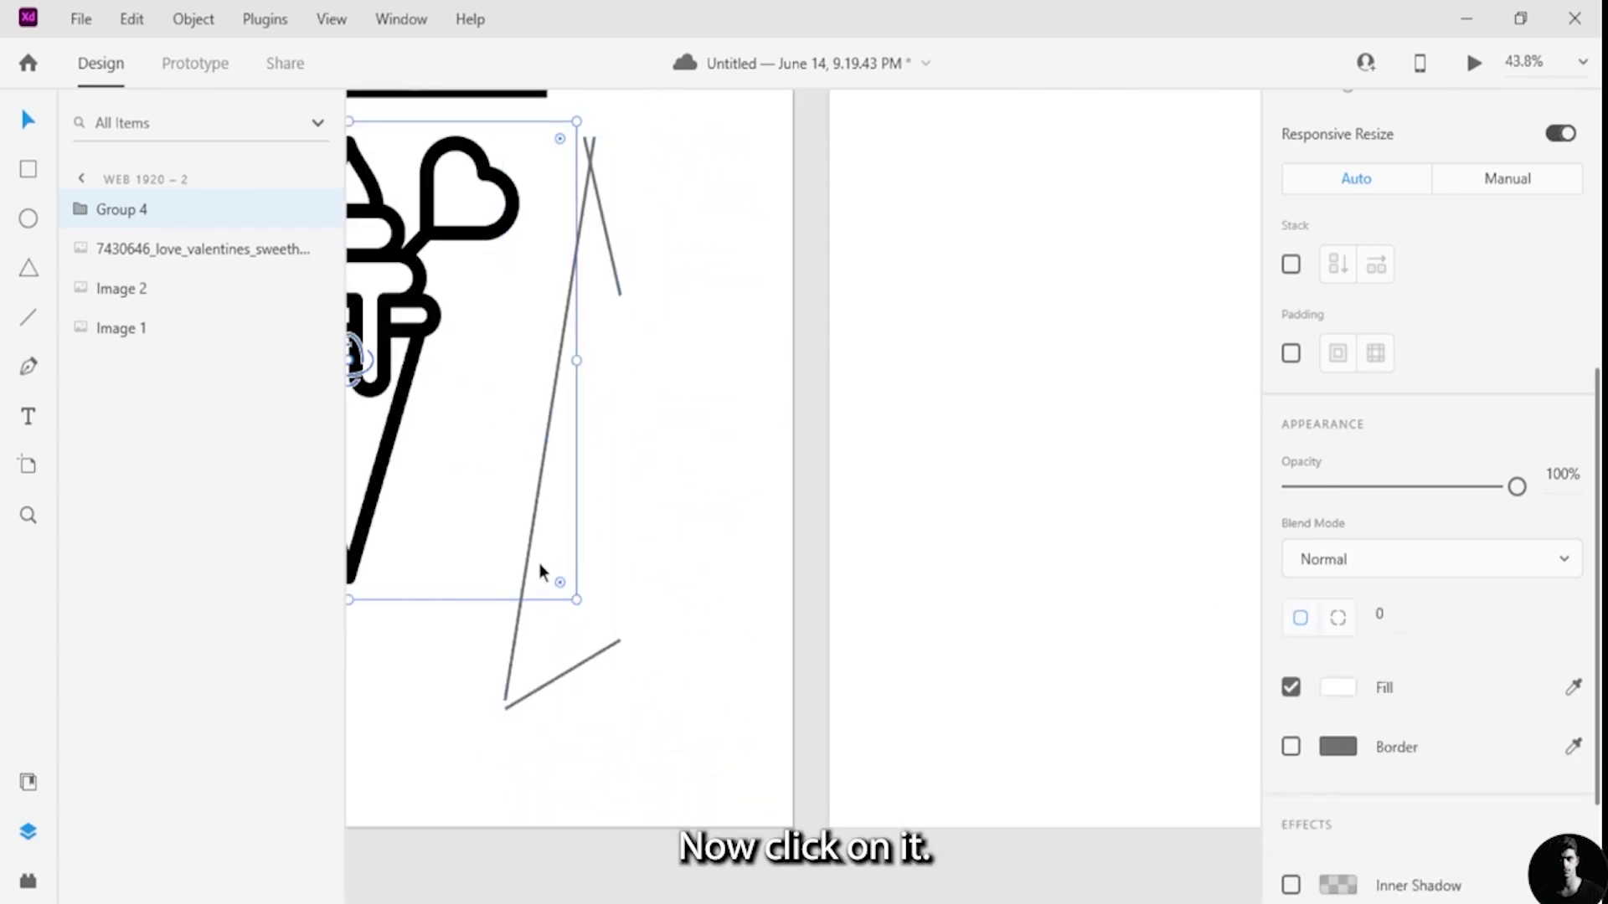
click(514, 736)
click(531, 697)
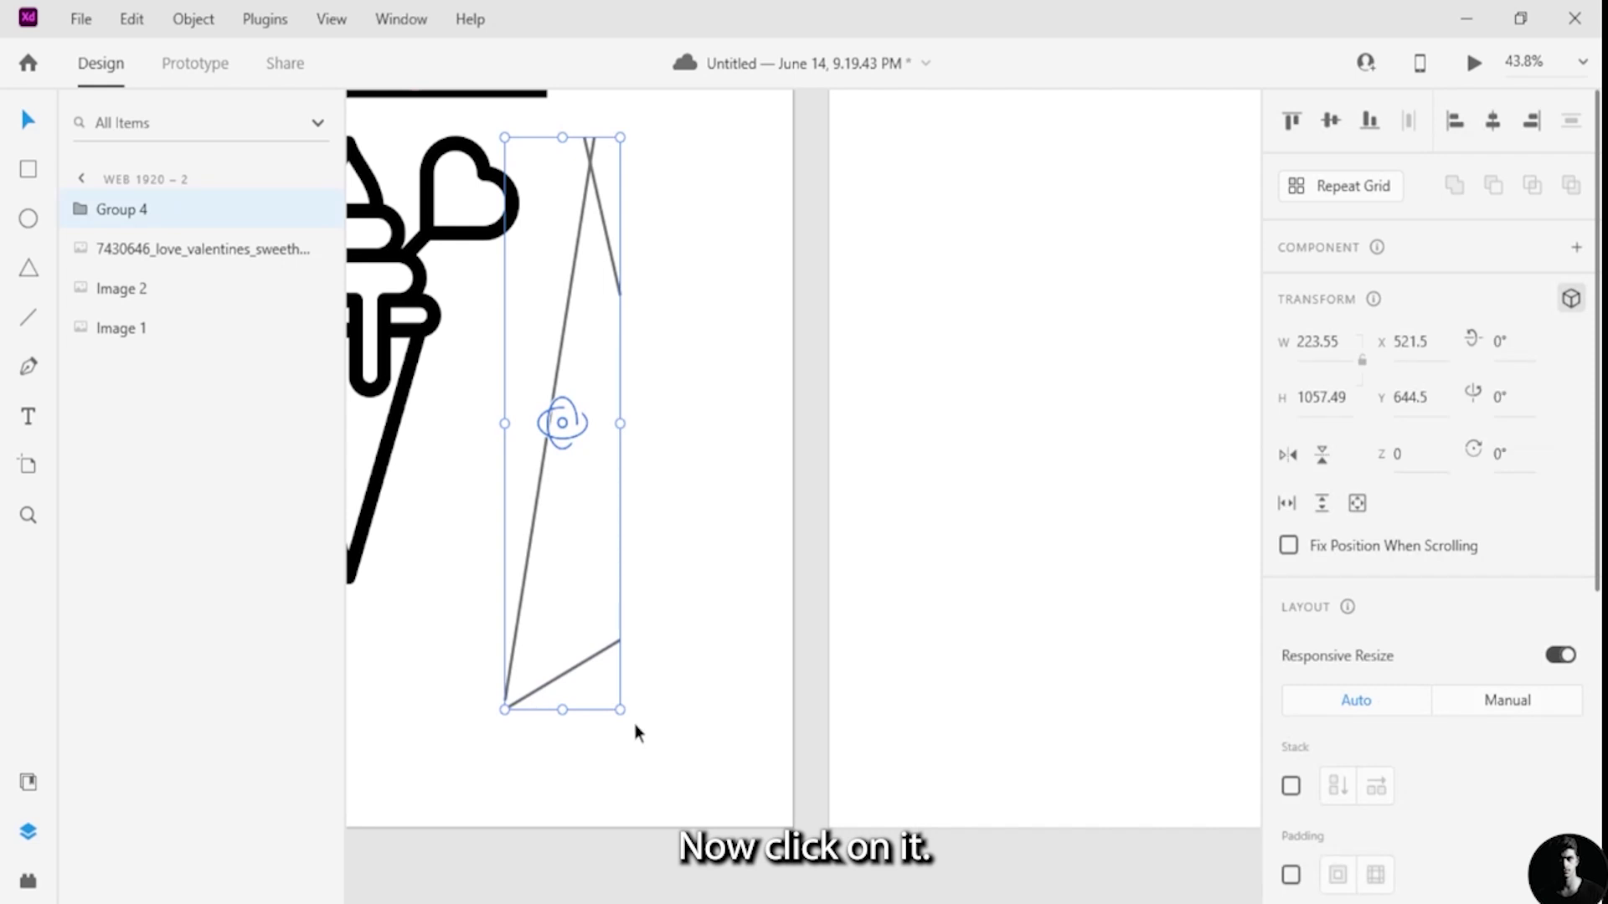
drag(620, 710, 800, 869)
scroll(476, 605, up, 8)
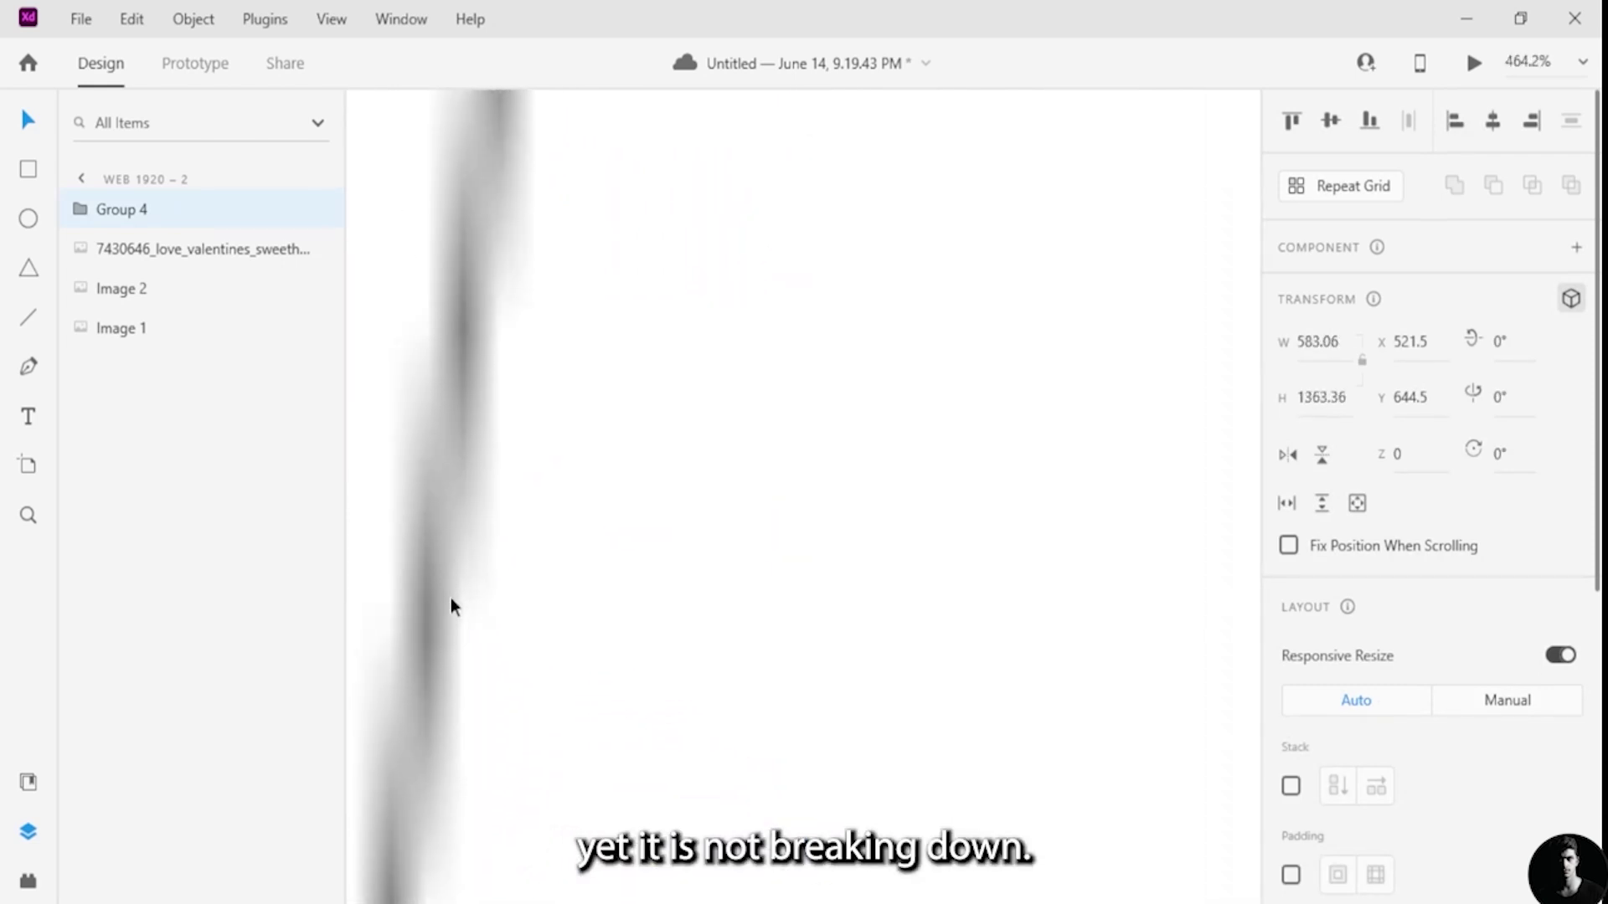
scroll(451, 598, down, 2)
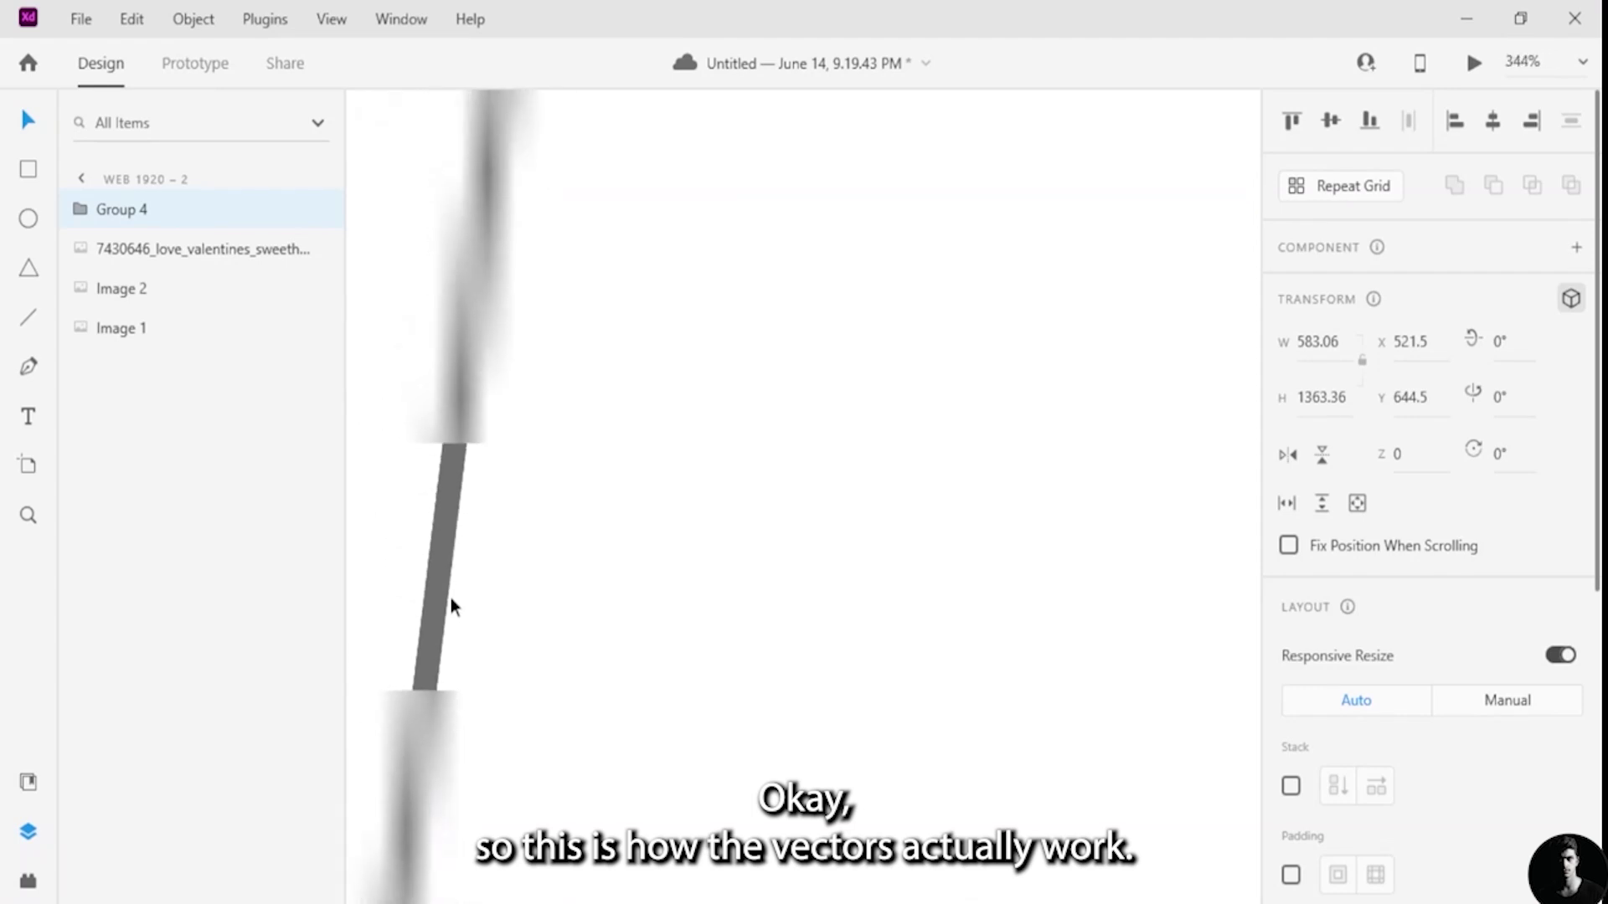
scroll(451, 598, down, 10)
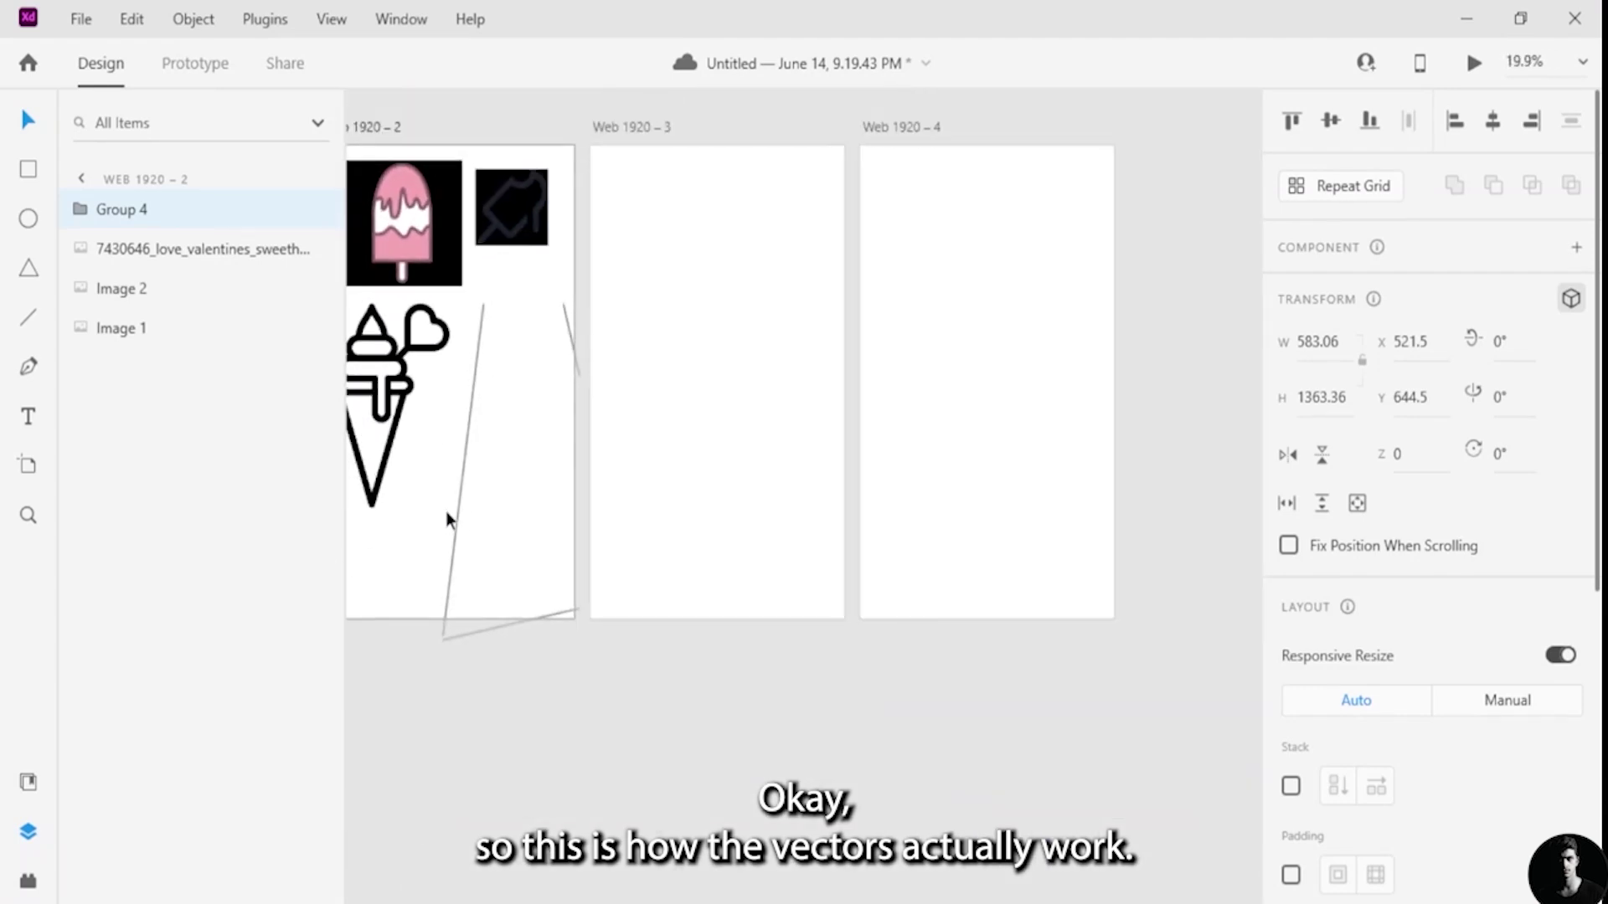
shift+click(446, 512)
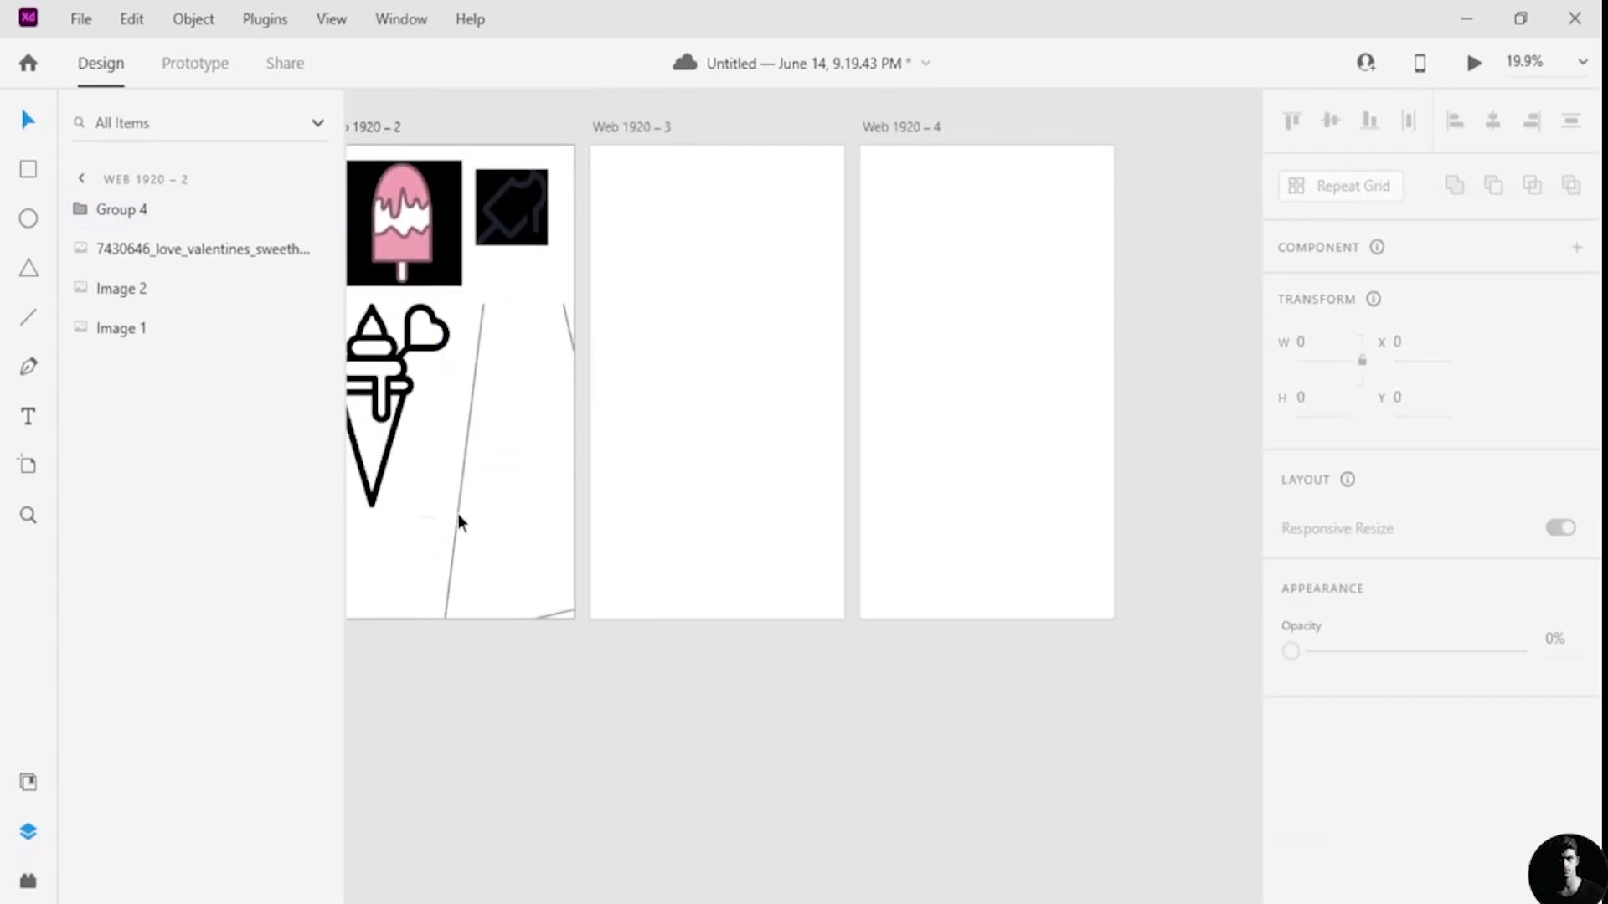
click(488, 754)
drag(417, 678, 671, 768)
- Scale the cone image up to about 1774 × 1774 and compare its edges with the vector lines
scroll(636, 568, up, 10)
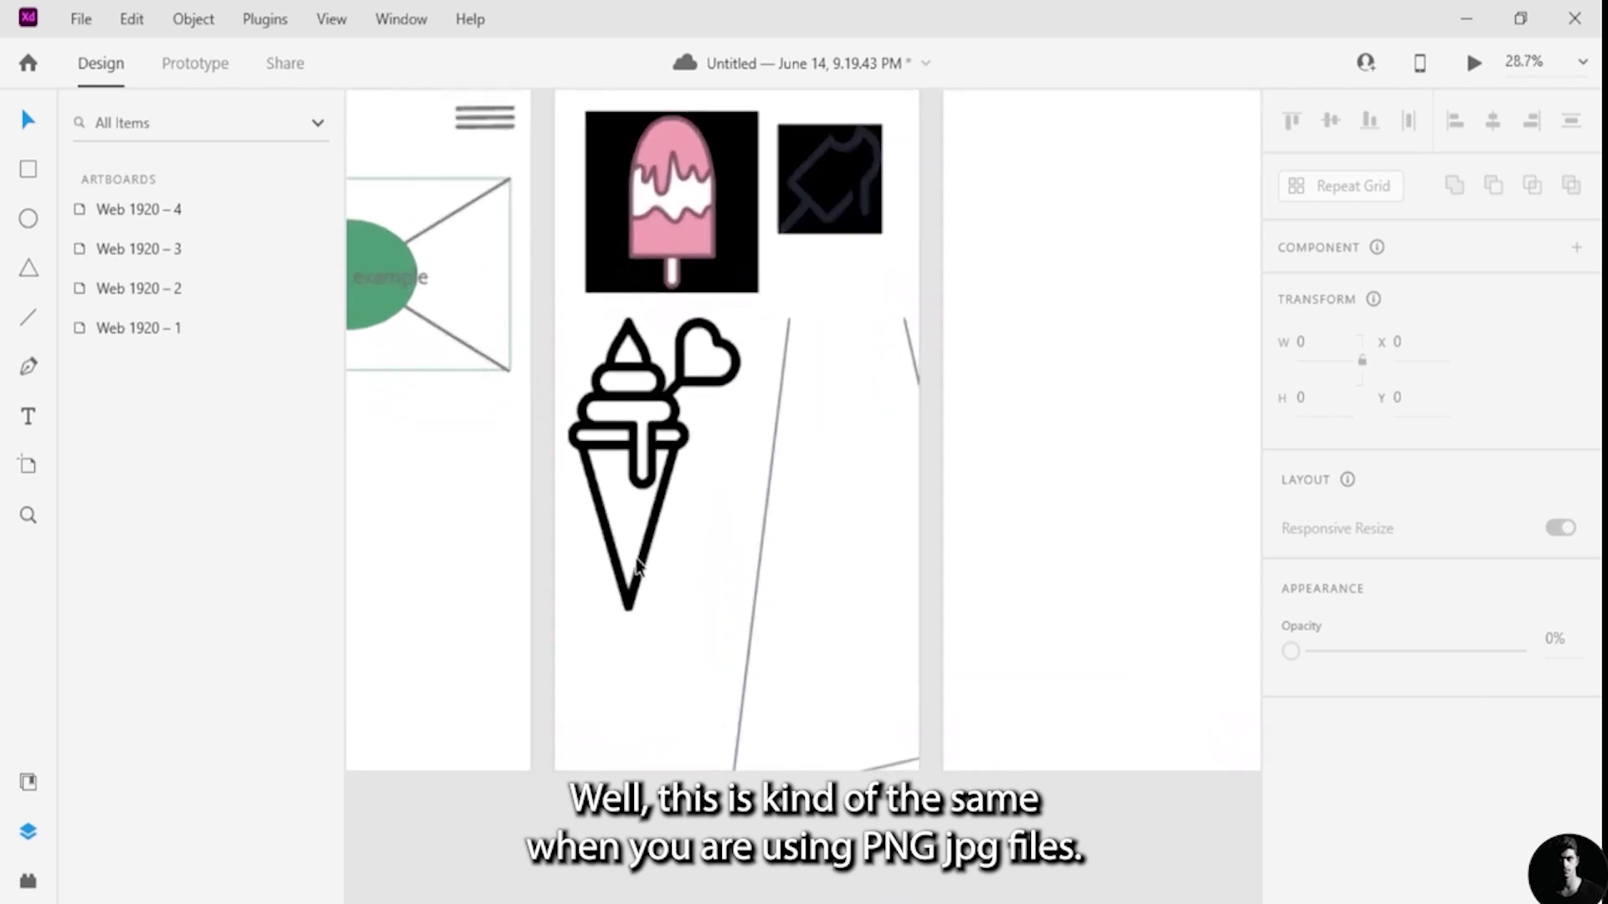
click(617, 618)
scroll(617, 618, down, 5)
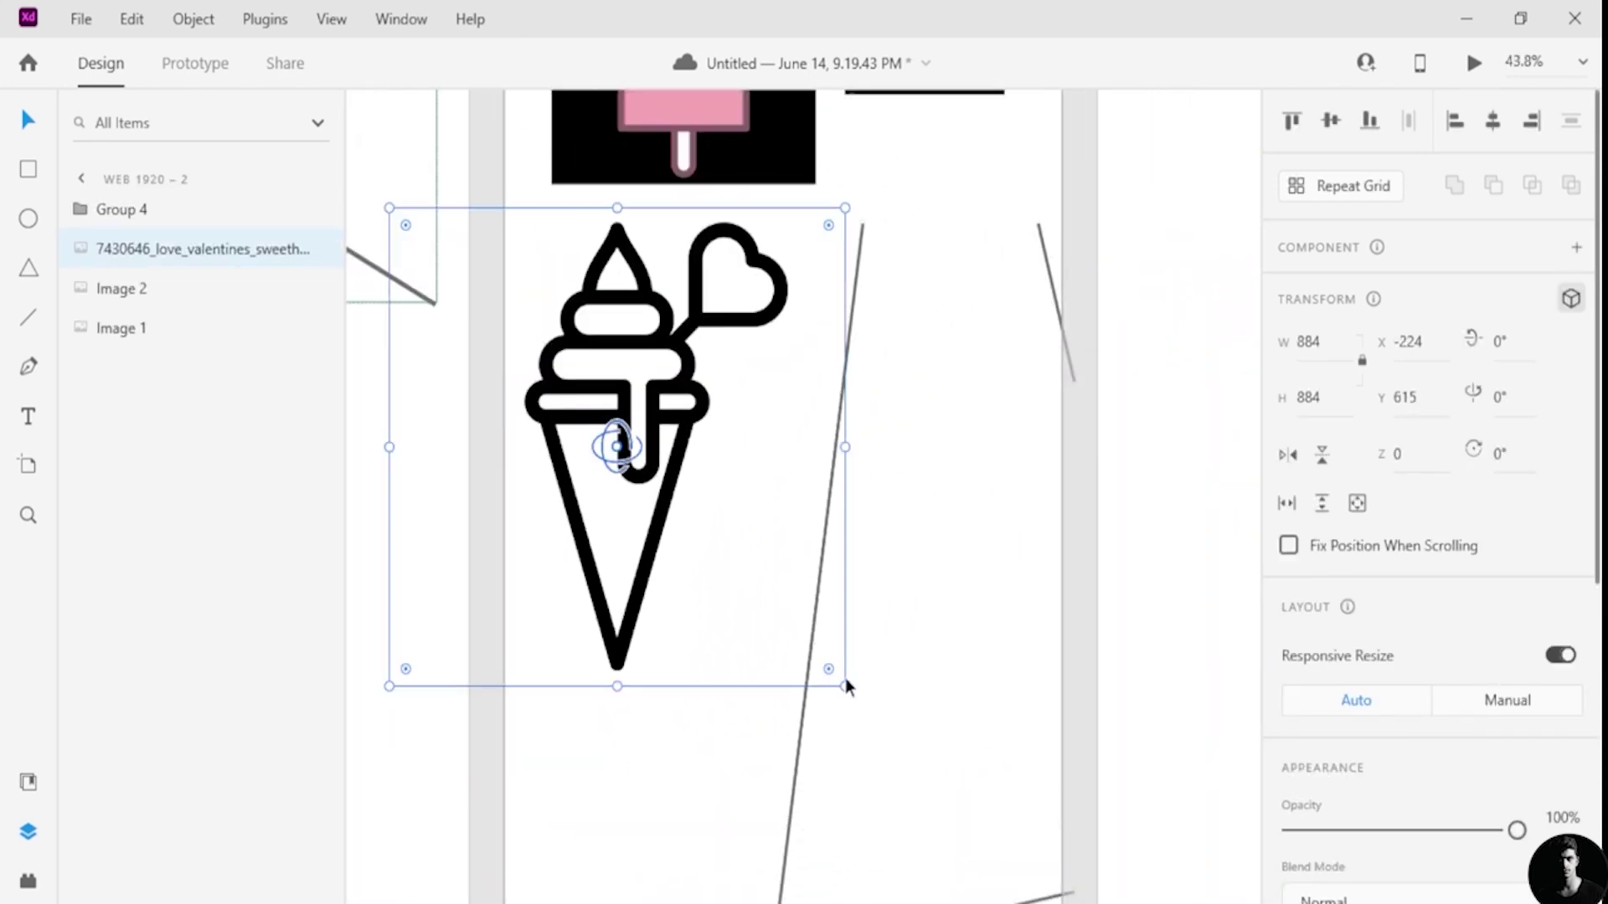
drag(846, 685, 1183, 881)
scroll(951, 549, up, 2)
scroll(887, 290, up, 5)
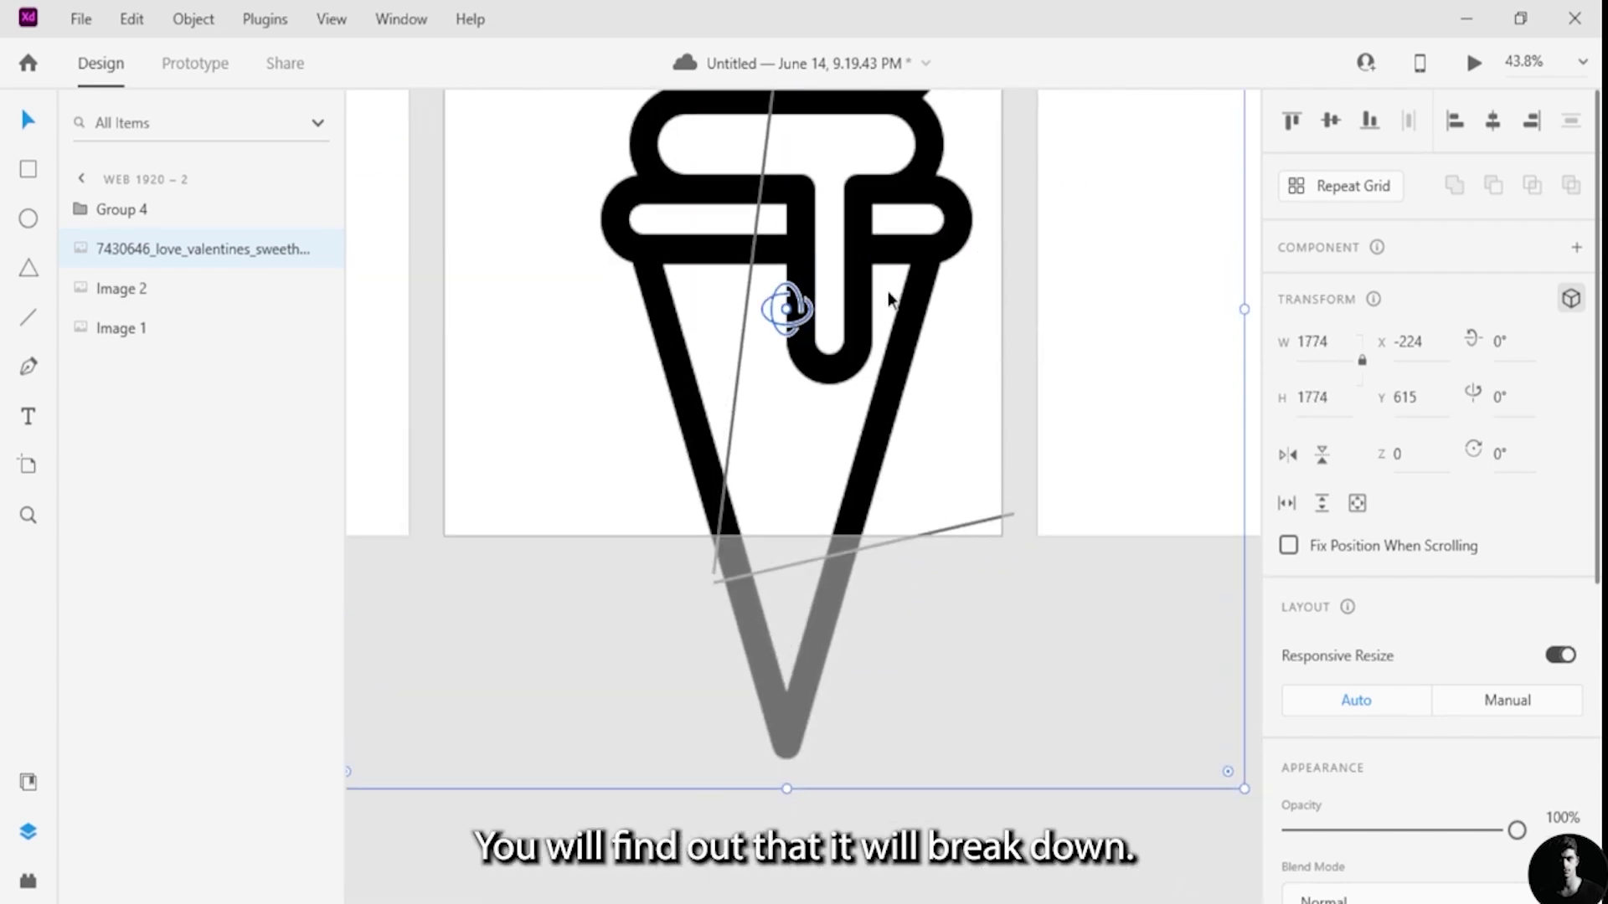
scroll(887, 290, down, 3)
scroll(887, 290, down, 3)
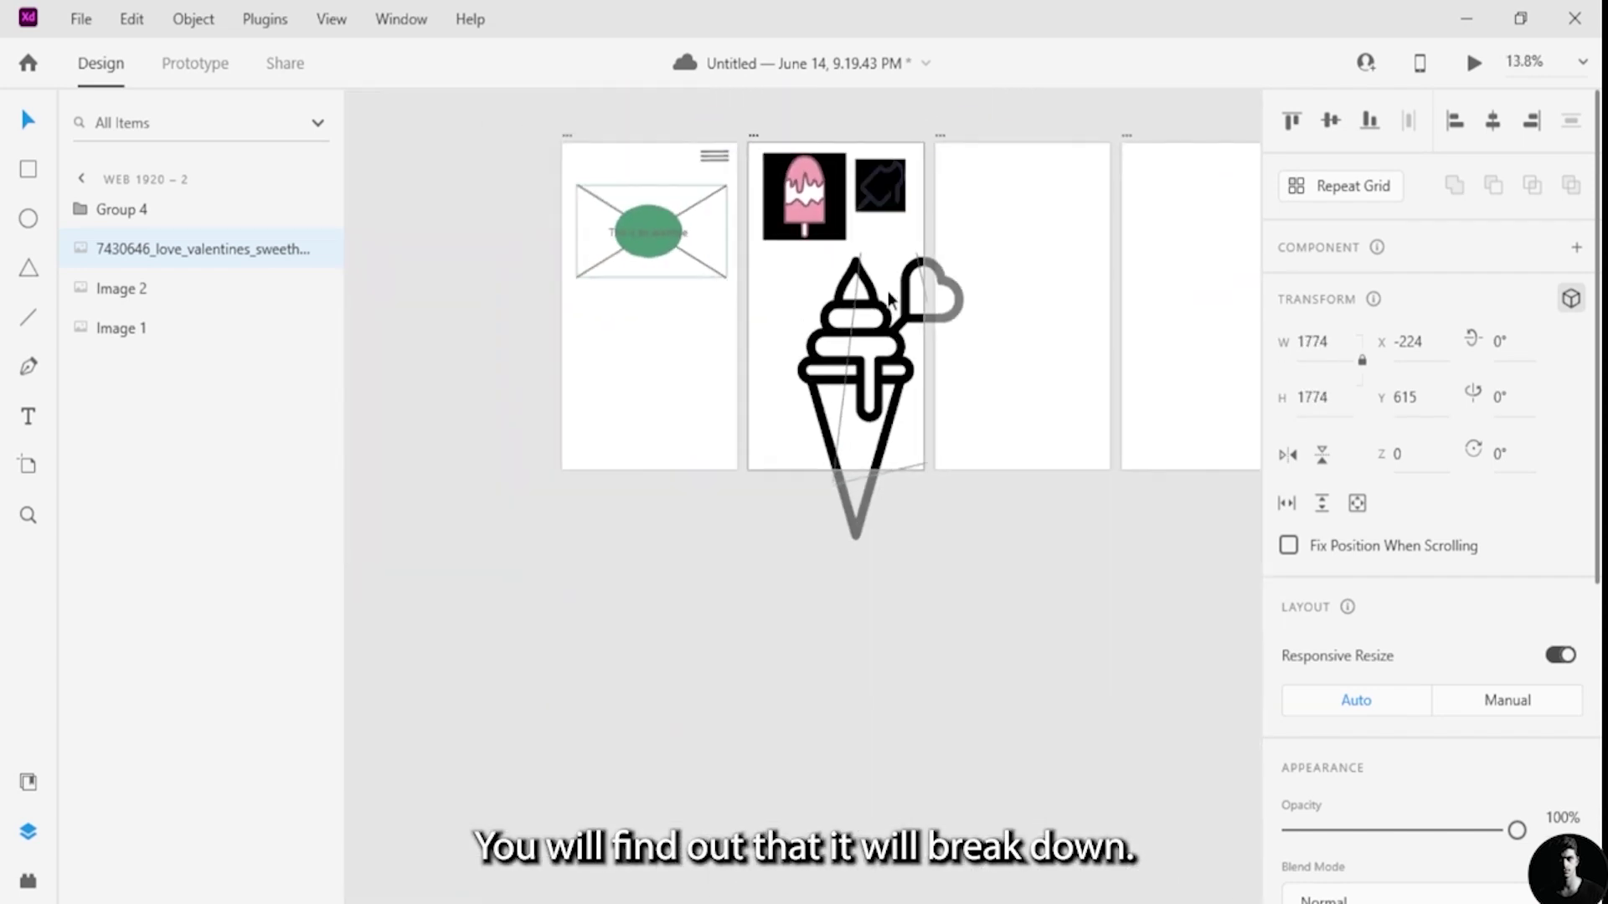
scroll(797, 427, up, 6)
scroll(797, 427, up, 2)
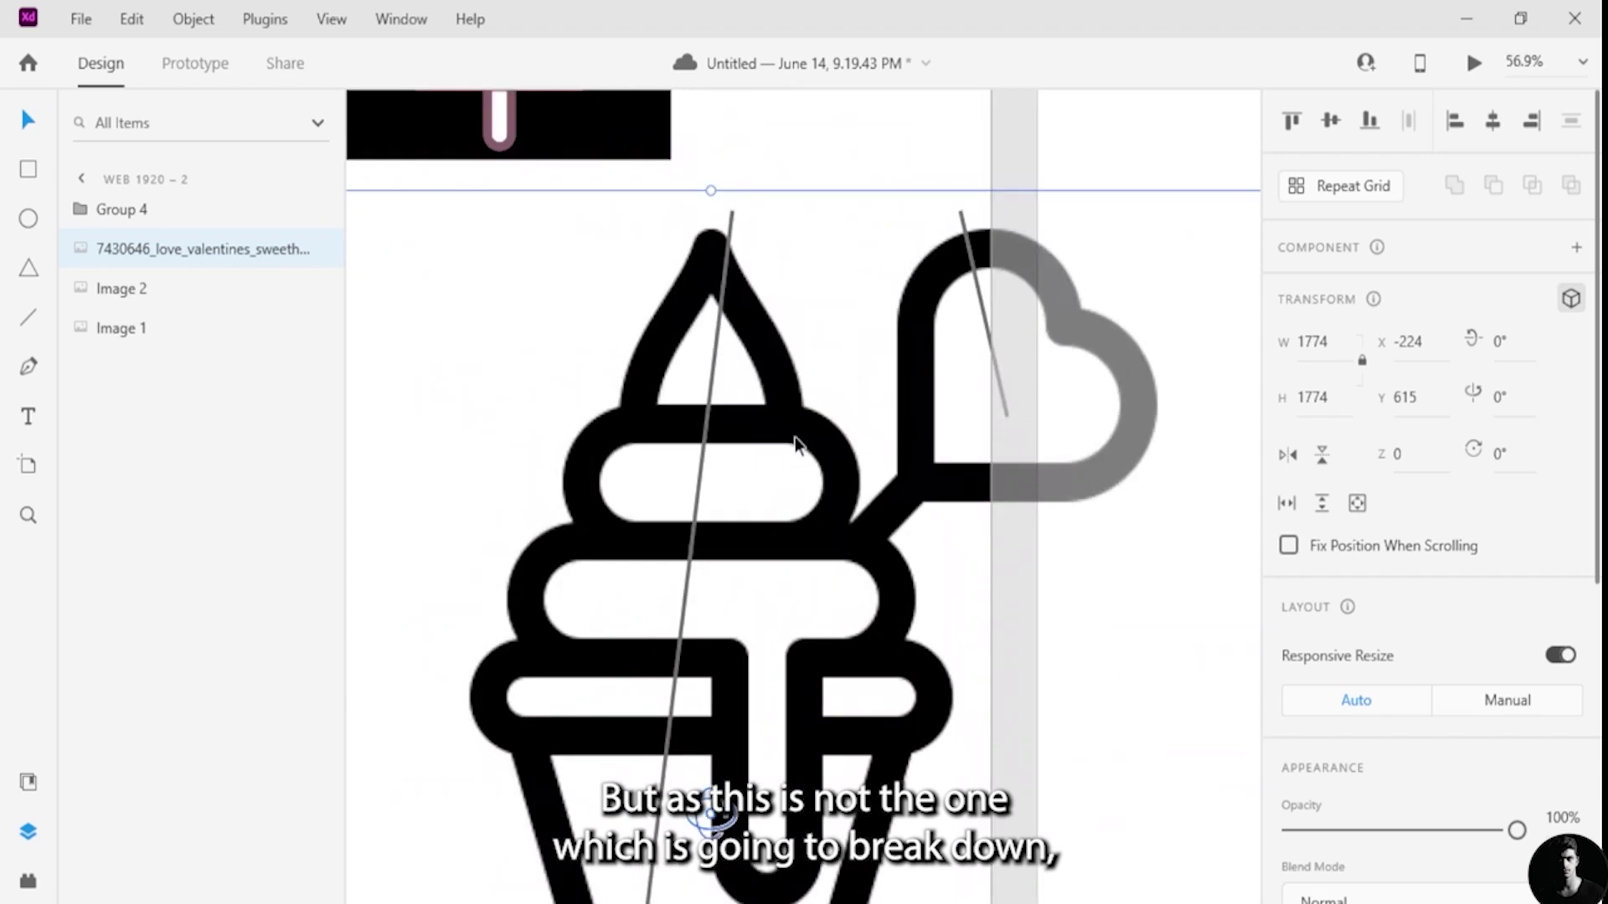
- Move the enlarged cone to about X -493, Y 439 and examine the pixels along its edges
drag(797, 432, 632, 389)
scroll(632, 389, up, 10)
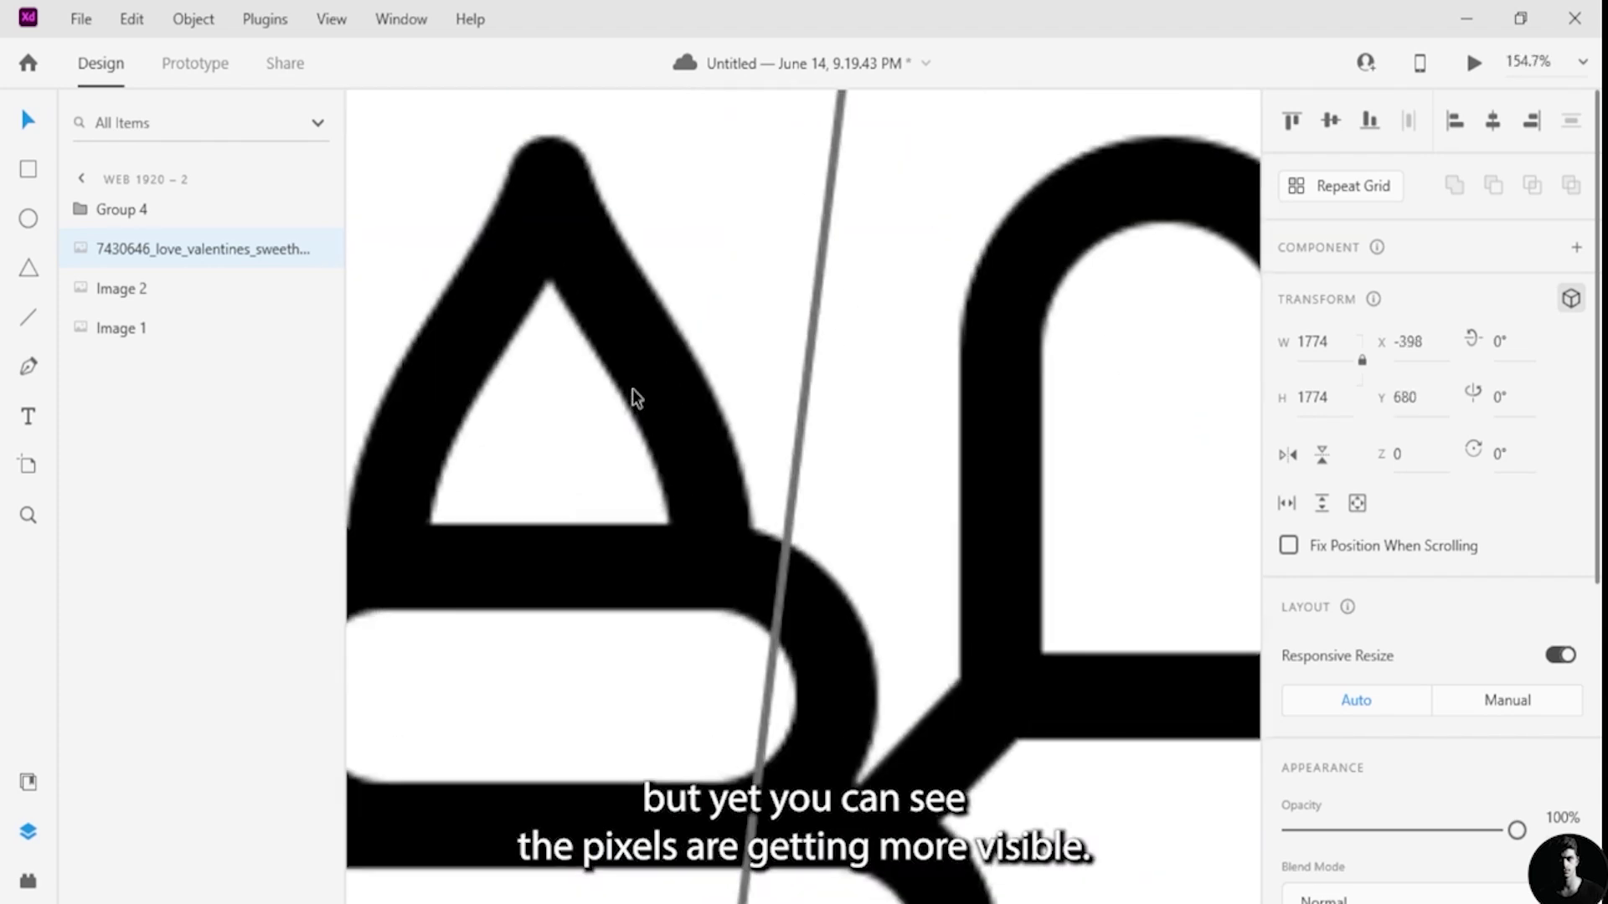
scroll(630, 419, down, 10)
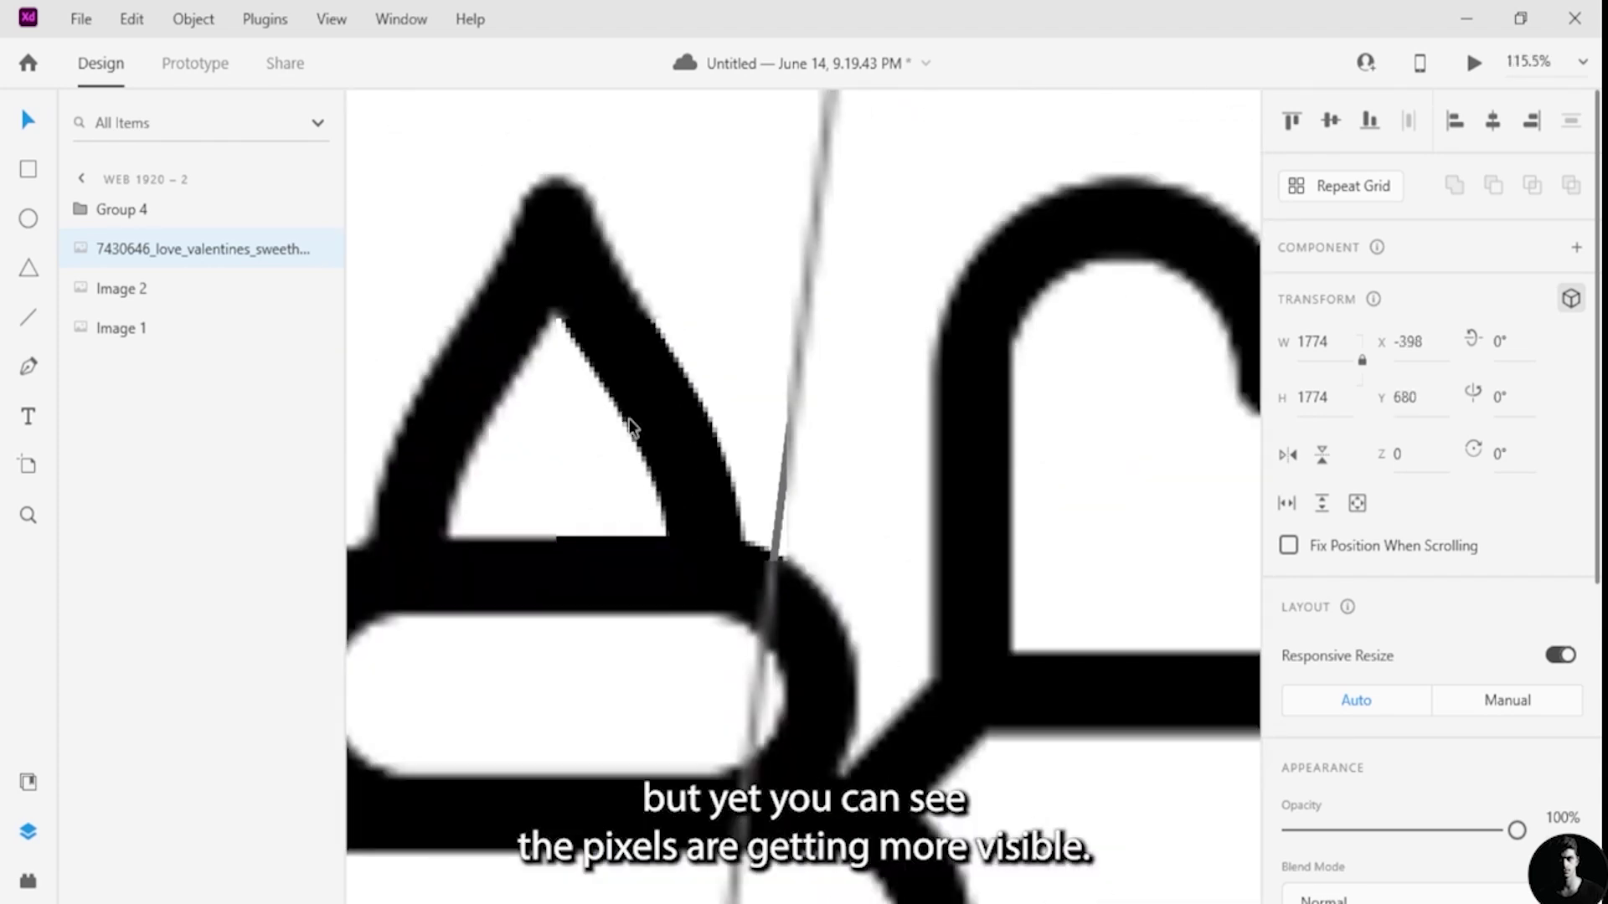
drag(616, 469, 593, 409)
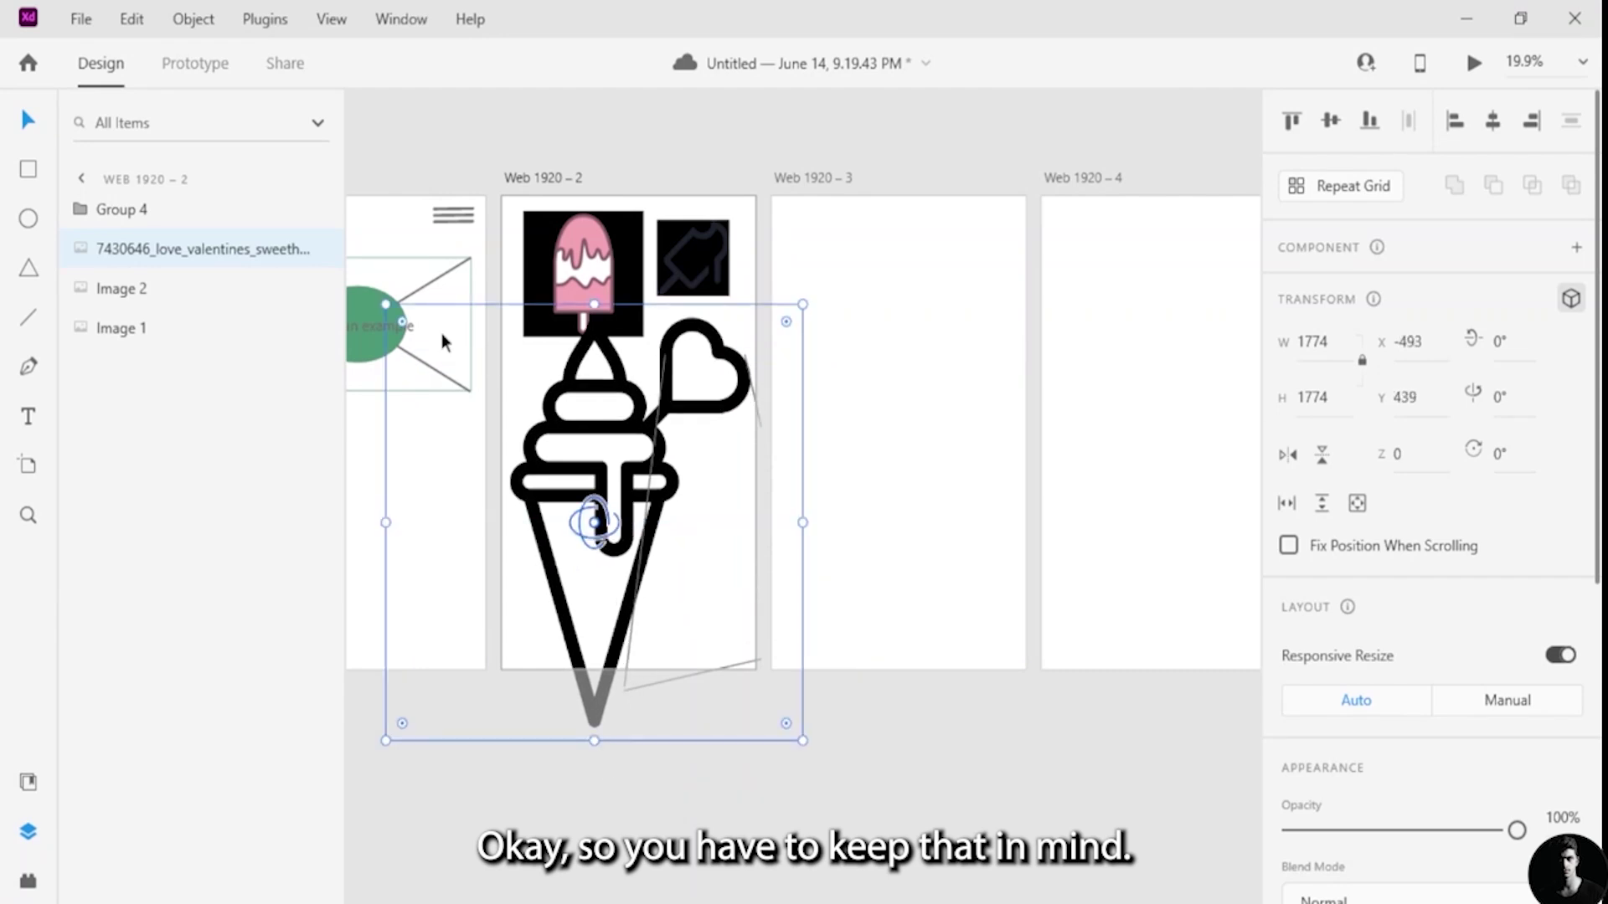
- Scale the cone image down to about 584 × 584 and move it onto the upper-left corner of the Web 1920 – 1 artboard
drag(381, 303, 666, 597)
drag(665, 605, 386, 390)
scroll(387, 393, up, 3)
scroll(387, 394, up, 1)
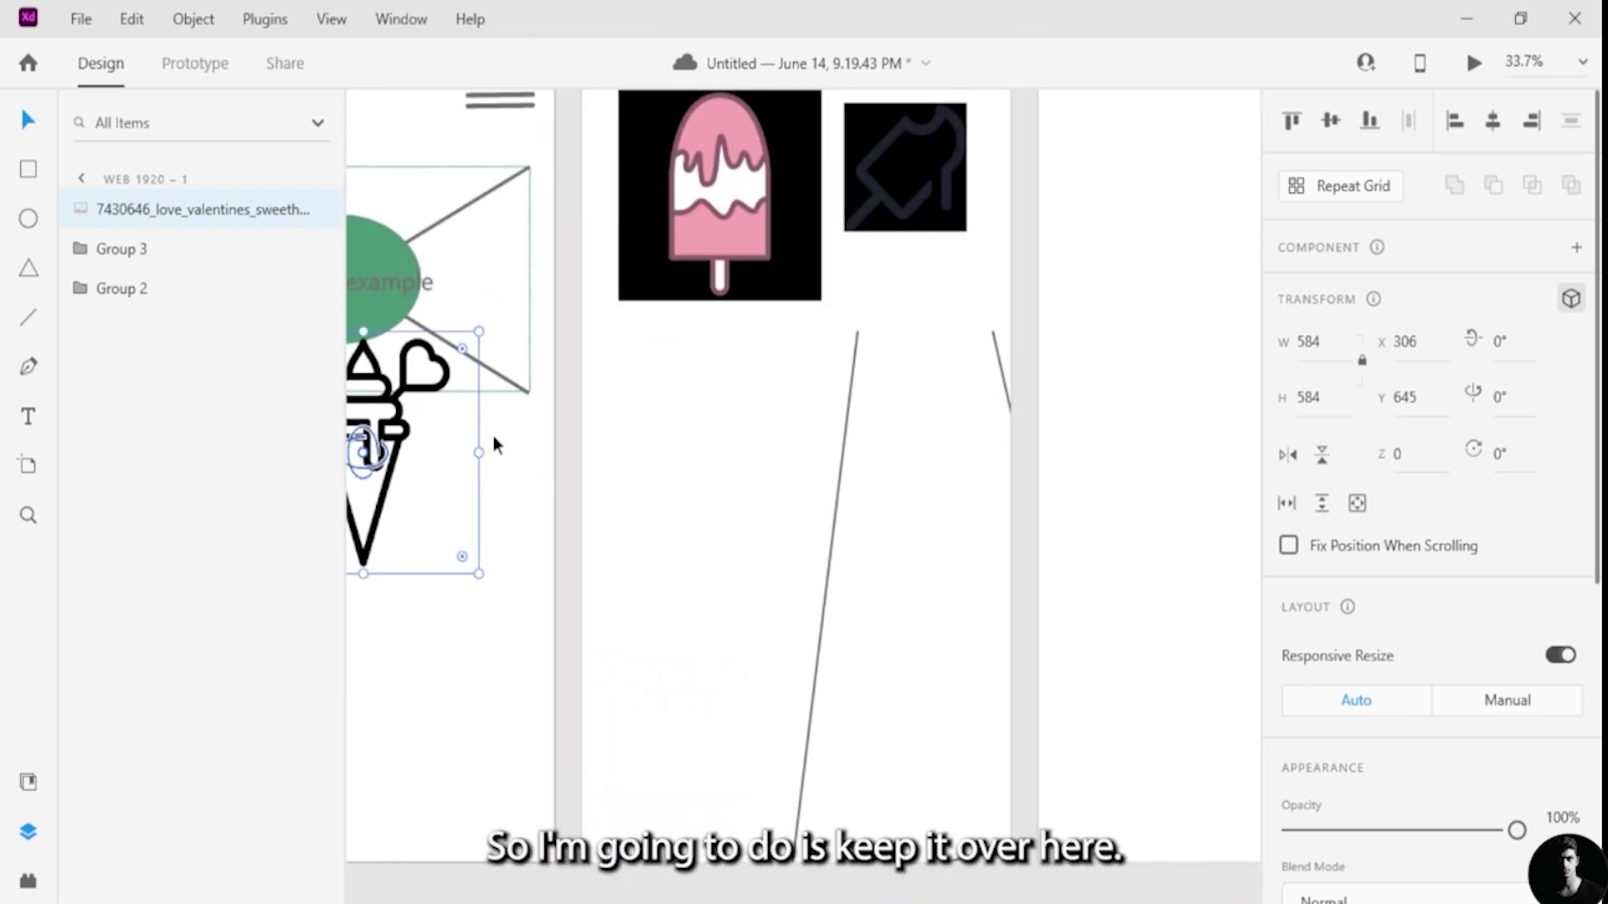
drag(533, 464, 886, 686)
drag(718, 722, 527, 406)
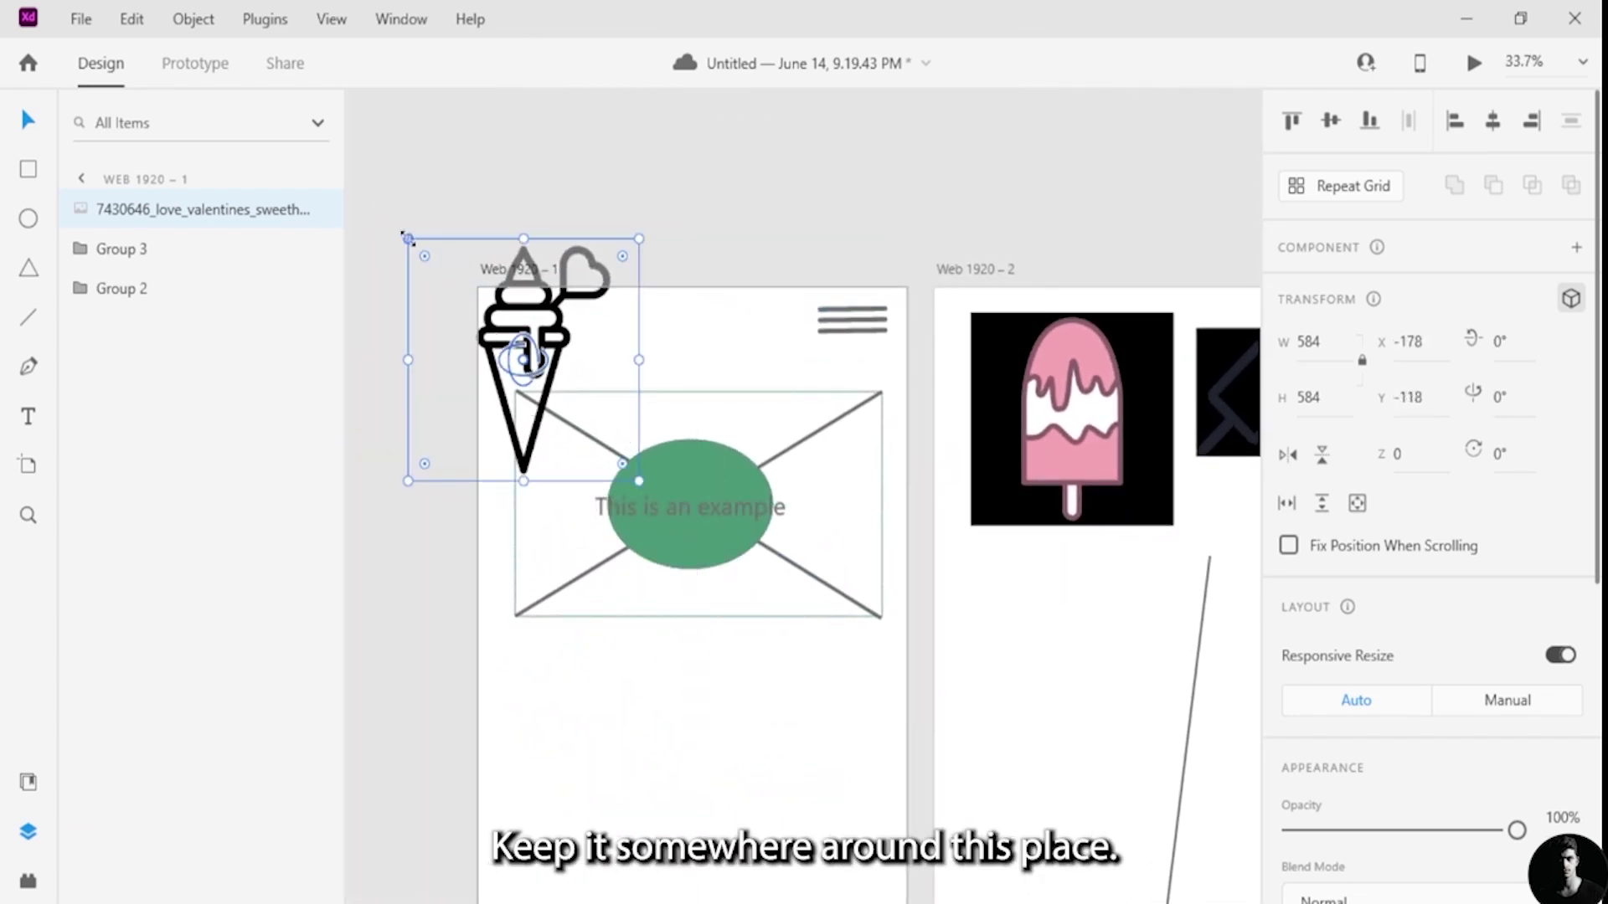
- Shrink the cone to about 127 × 127 and place it in the upper-left corner of Web 1920 – 1, opposite the three-line menu icon
drag(408, 238, 589, 429)
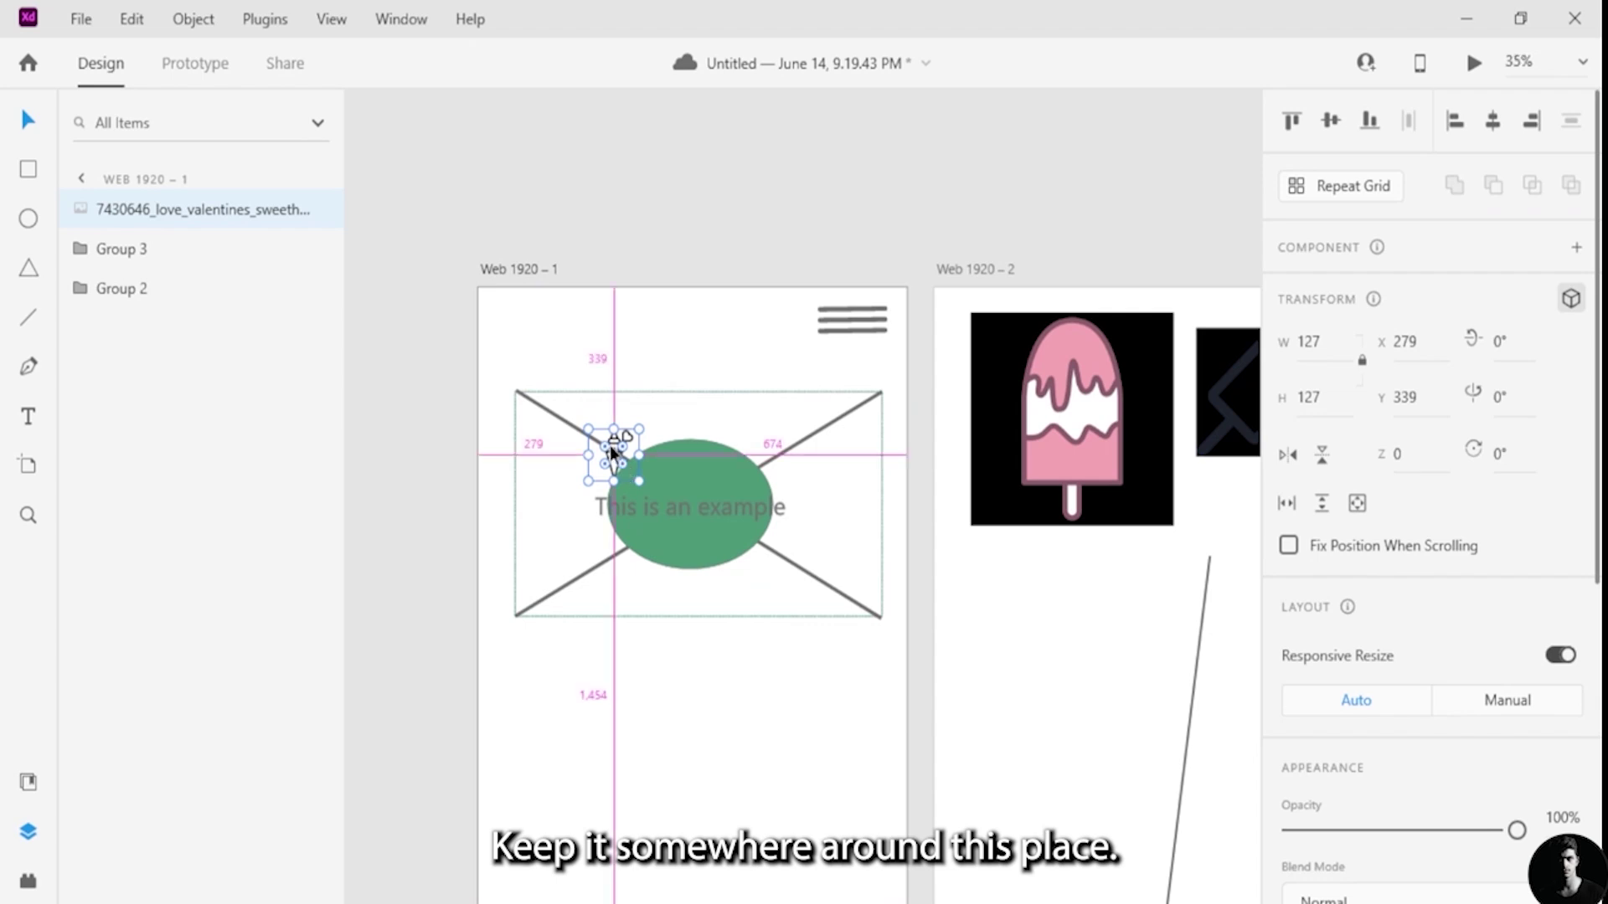
scroll(610, 445, up, 5)
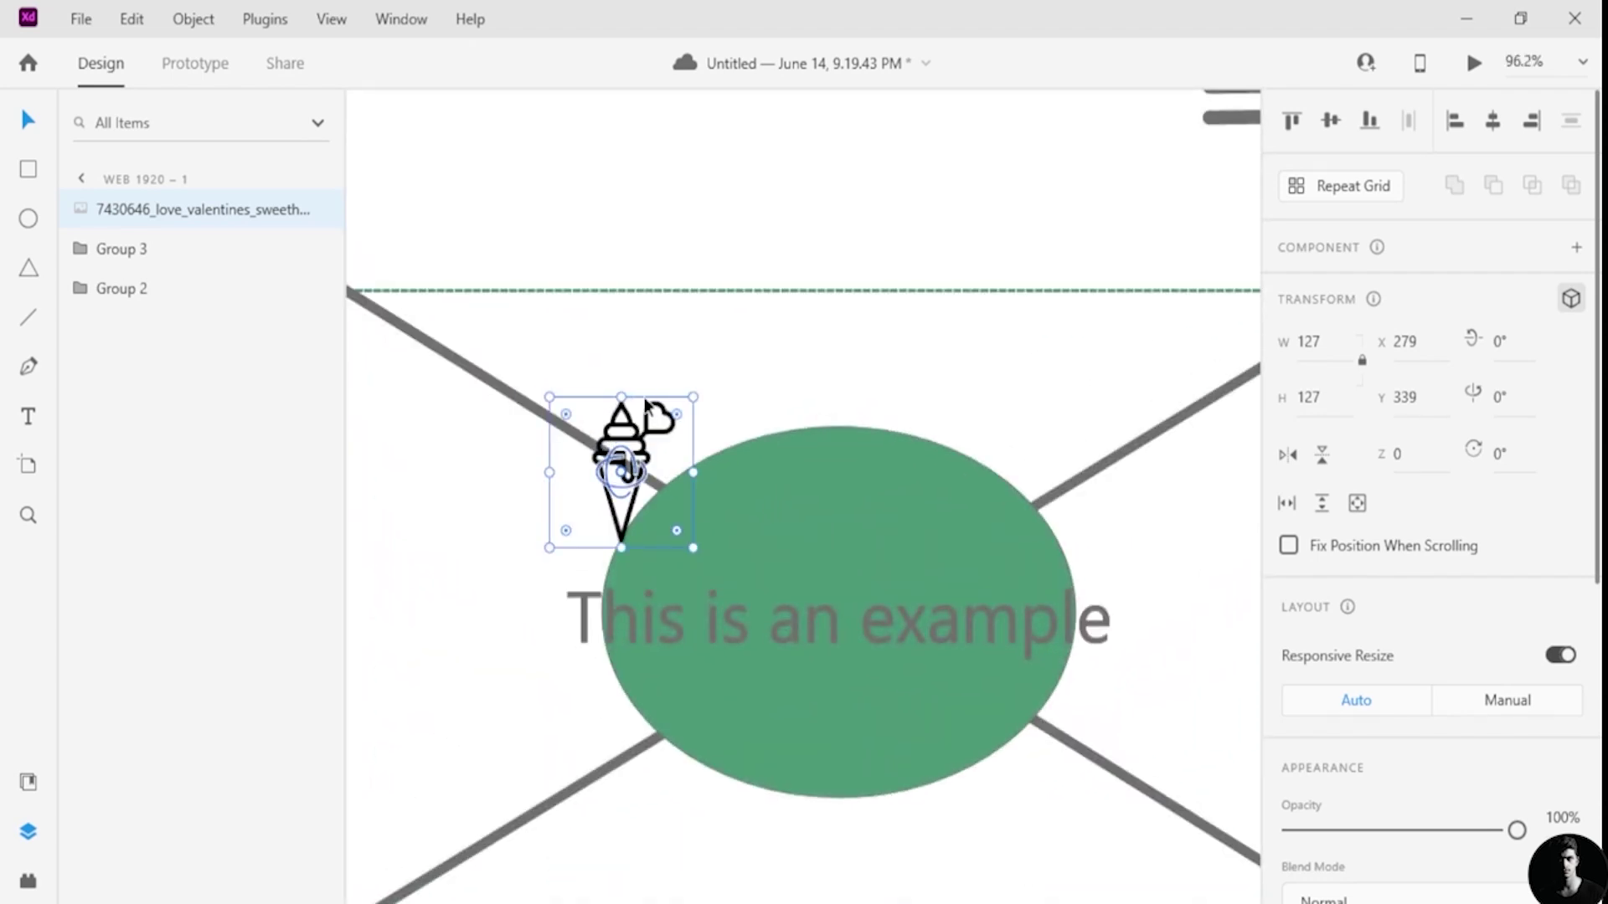
drag(645, 397, 584, 261)
click(779, 201)
scroll(921, 276, down, 8)
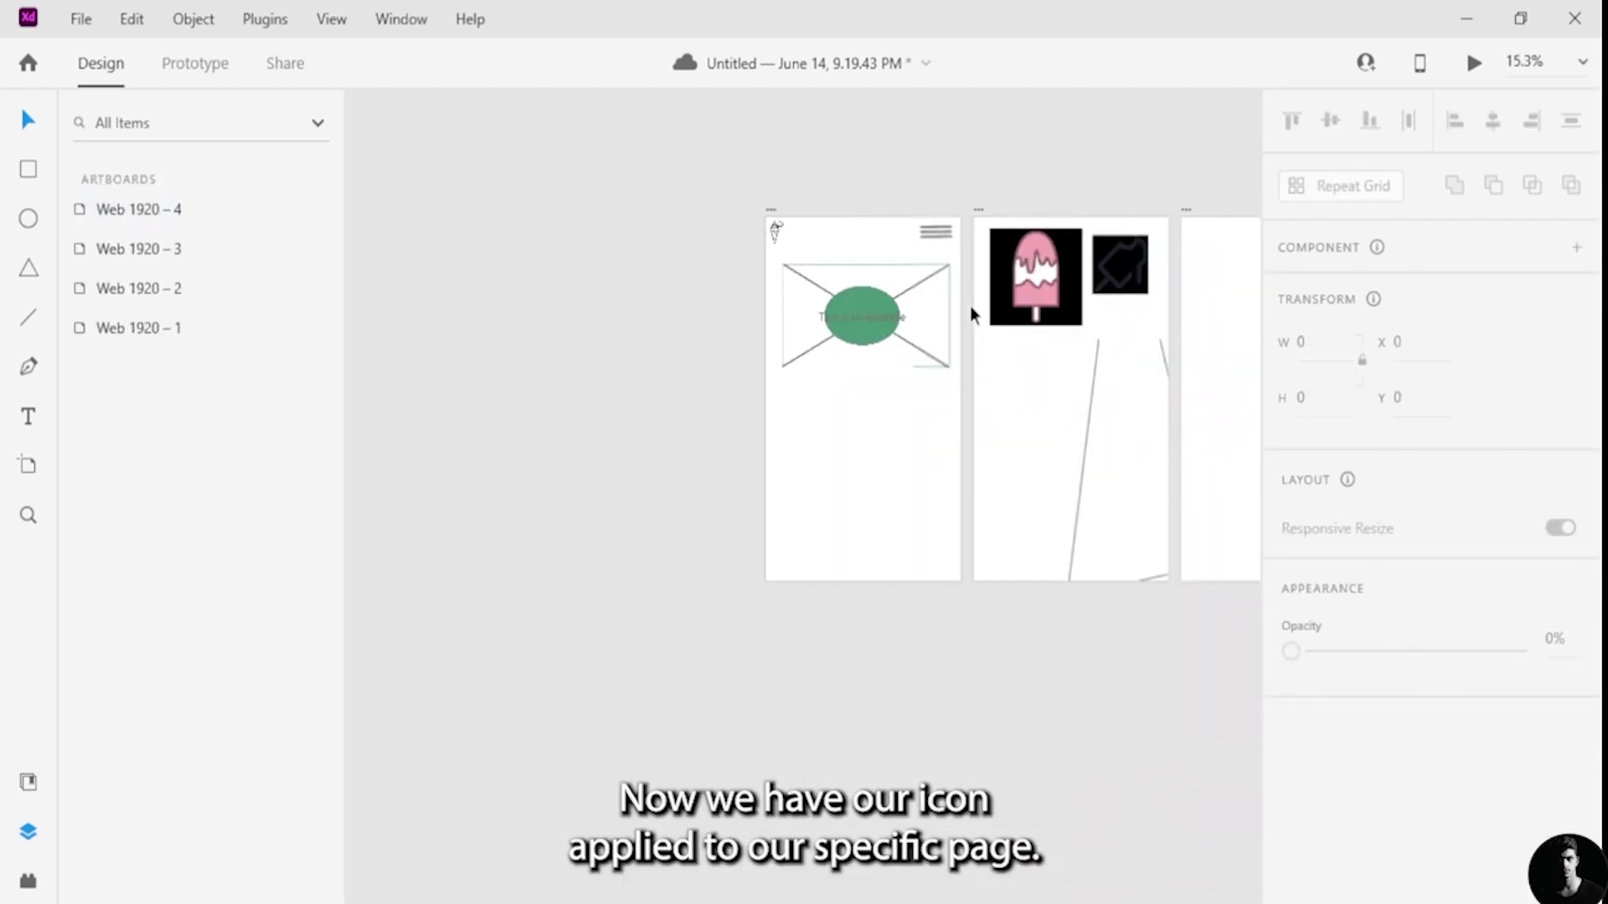
scroll(883, 602, up, 3)
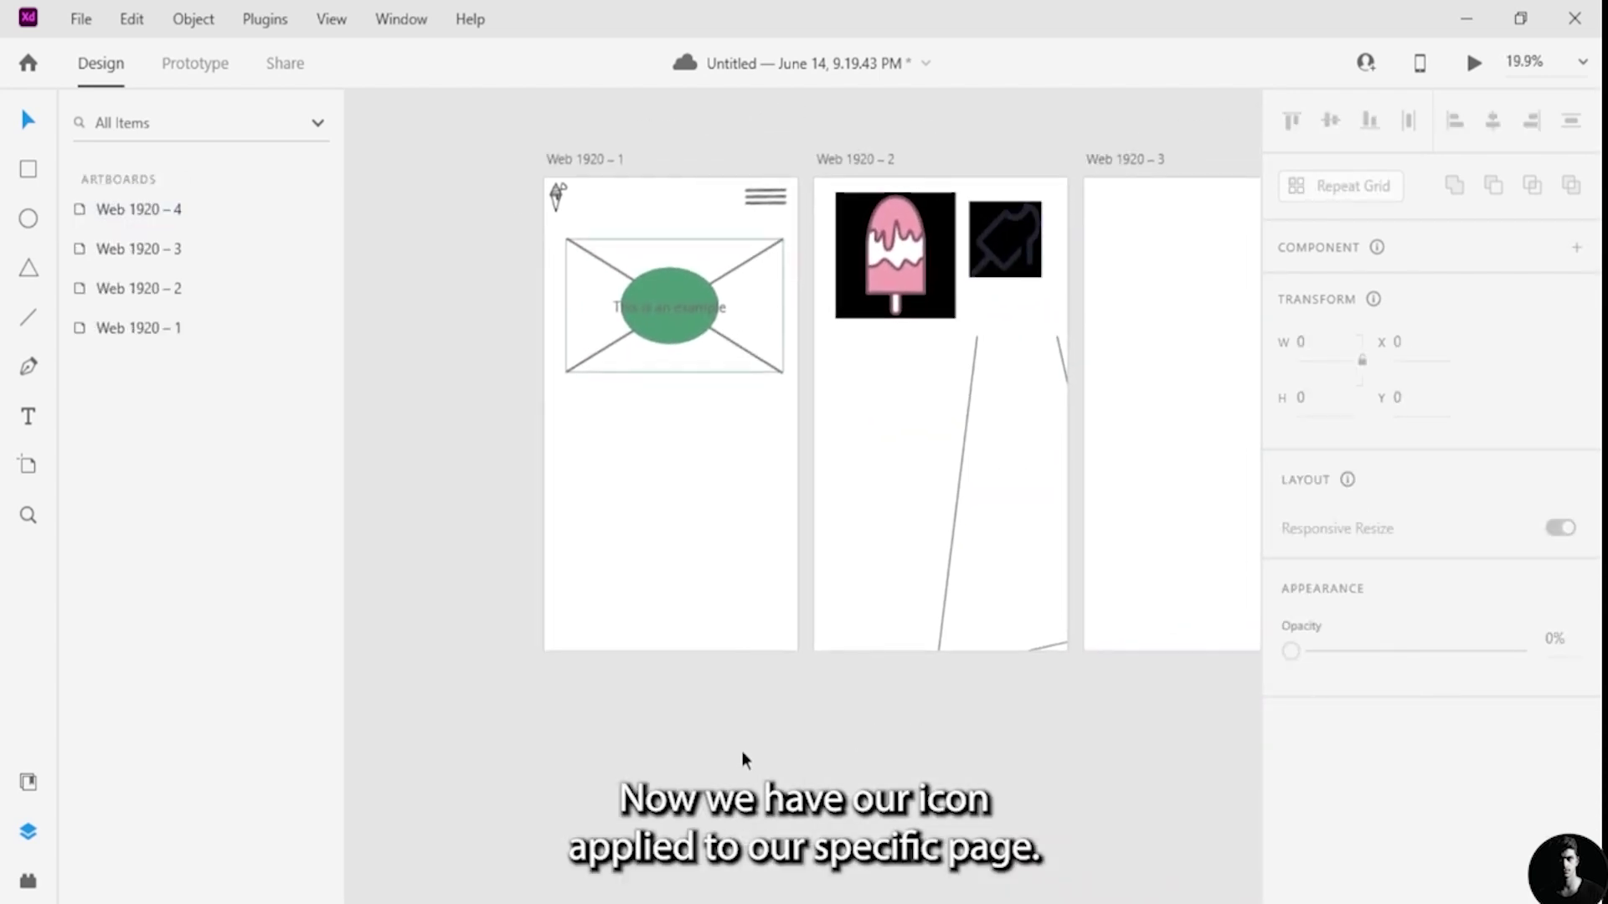
scroll(685, 707, up, 3)
scroll(1036, 600, down, 3)
- Delete the line group, the pink popsicle and the dark icon from the Web 1920 – 2 artboard
click(1061, 480)
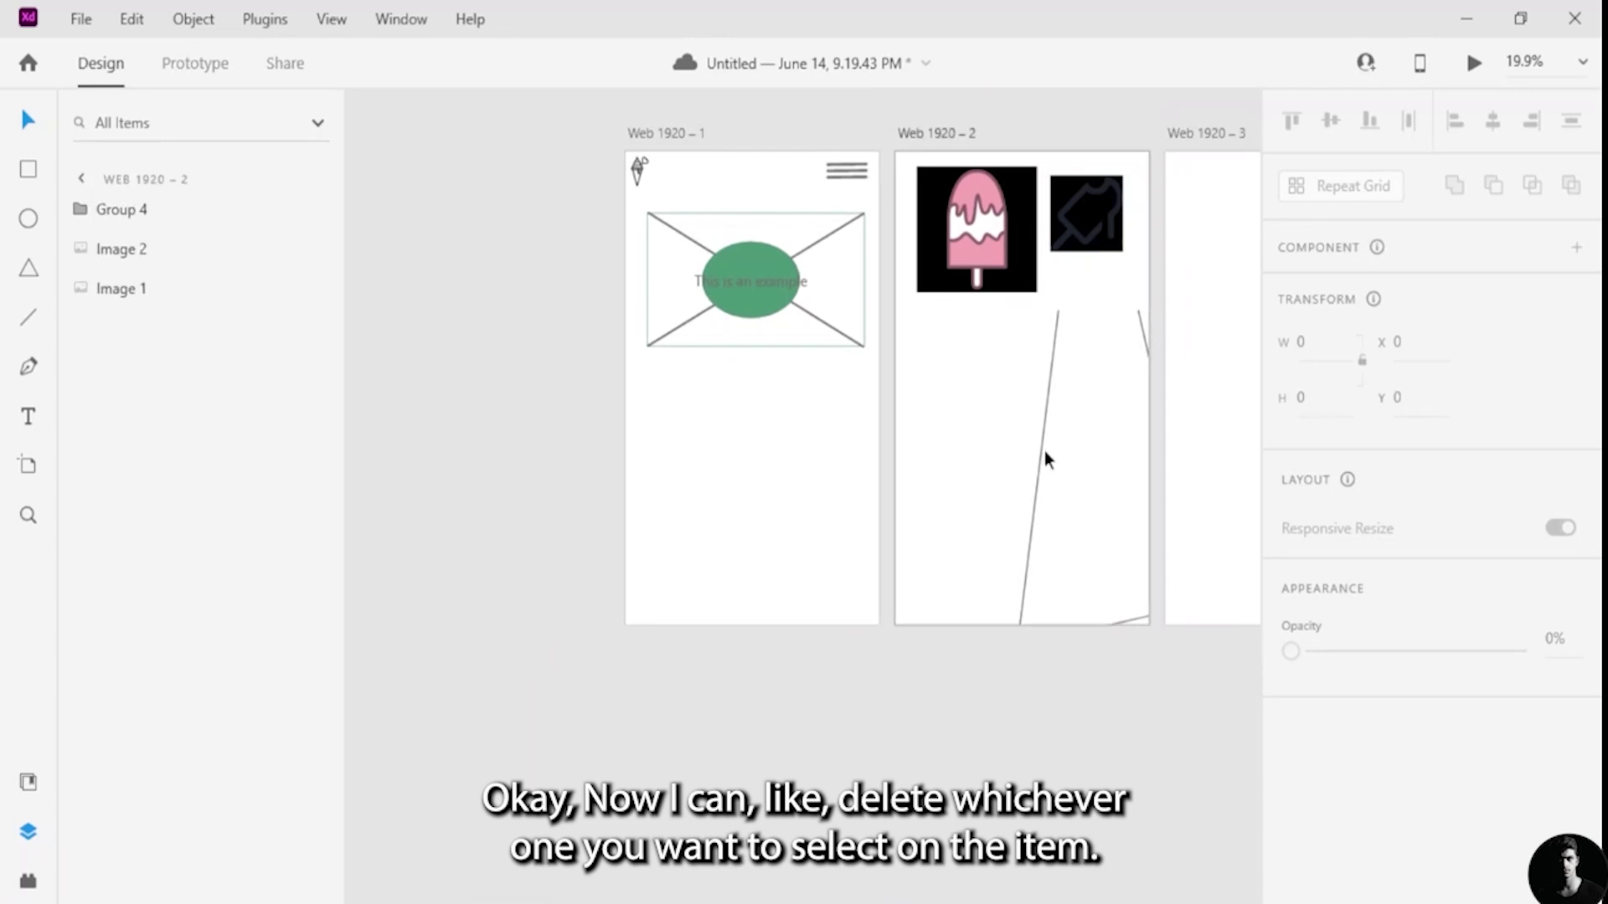
click(1042, 447)
key(Delete)
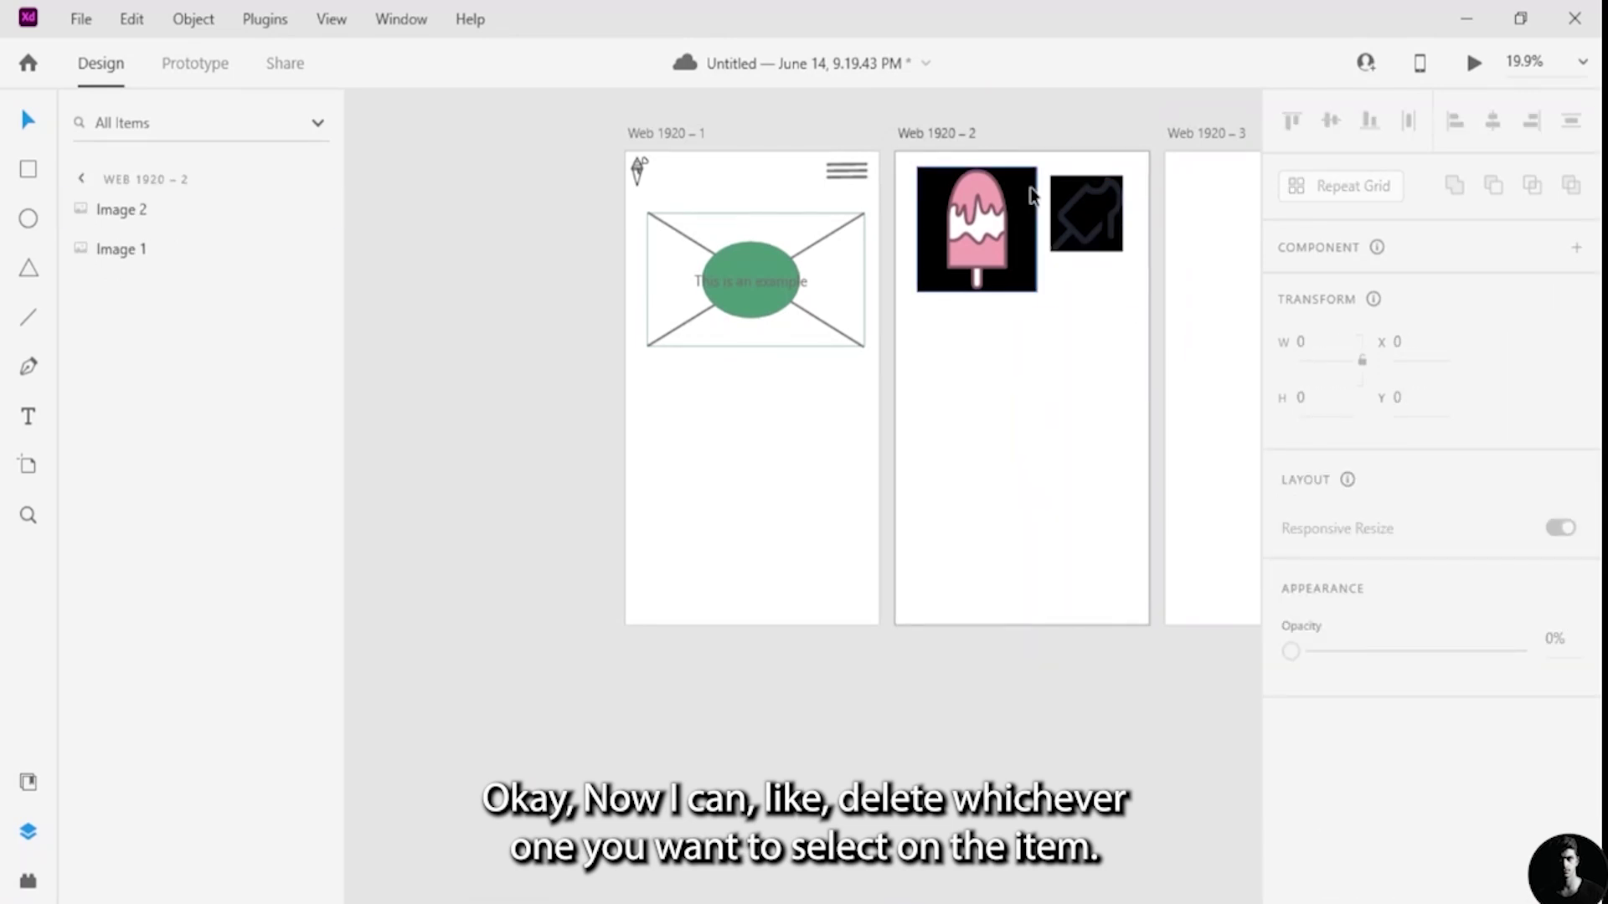
click(1005, 199)
key(Delete)
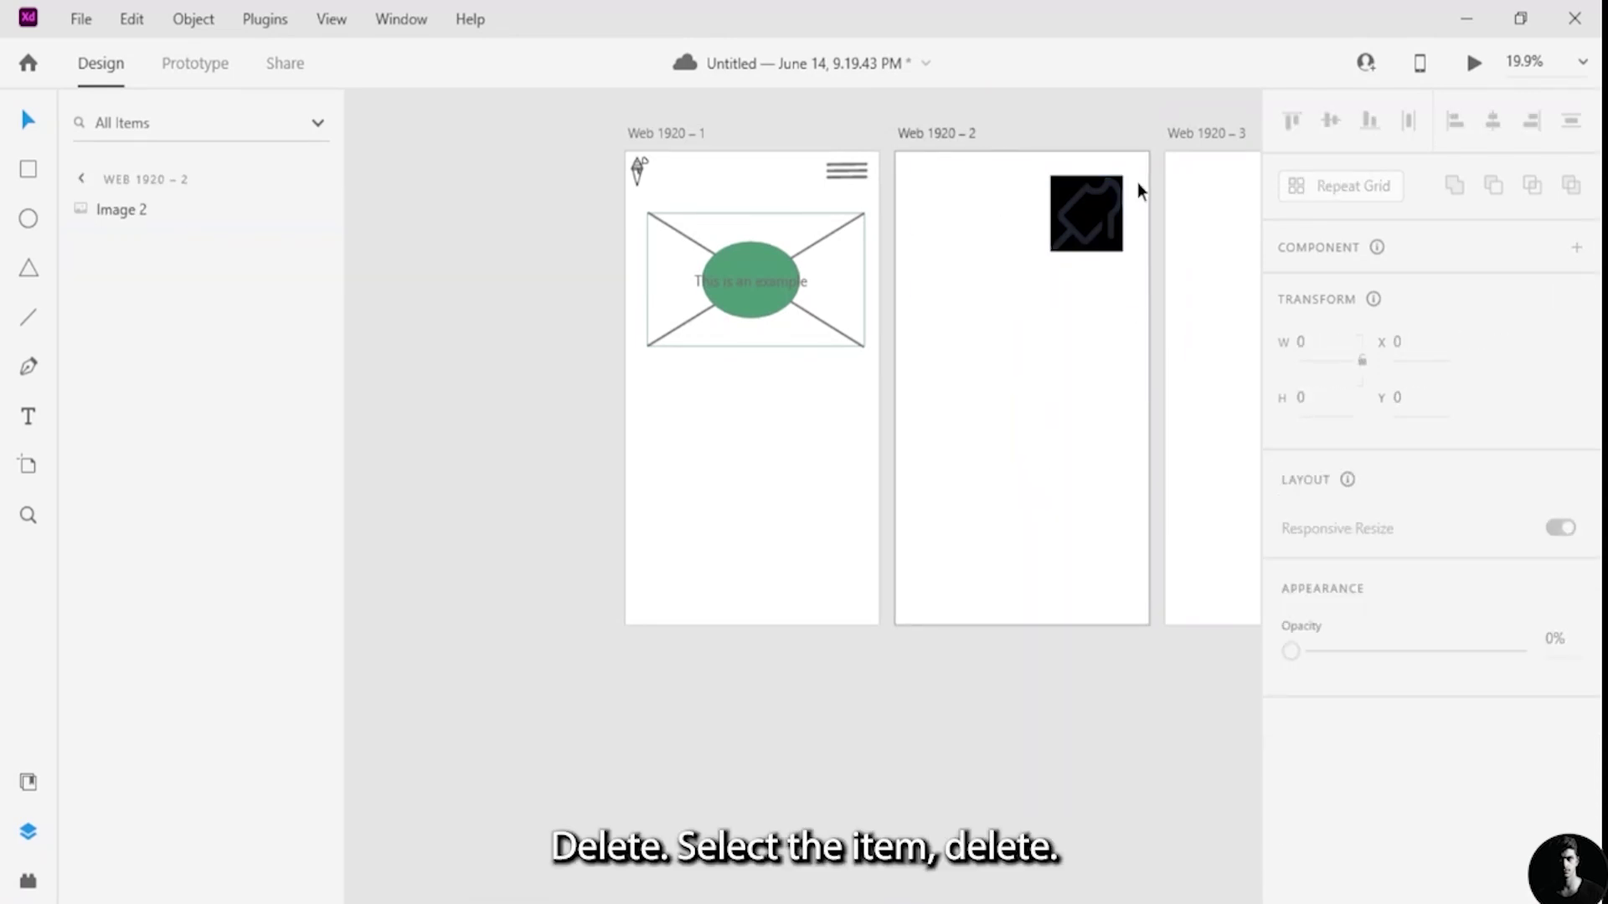
click(1072, 205)
key(Delete)
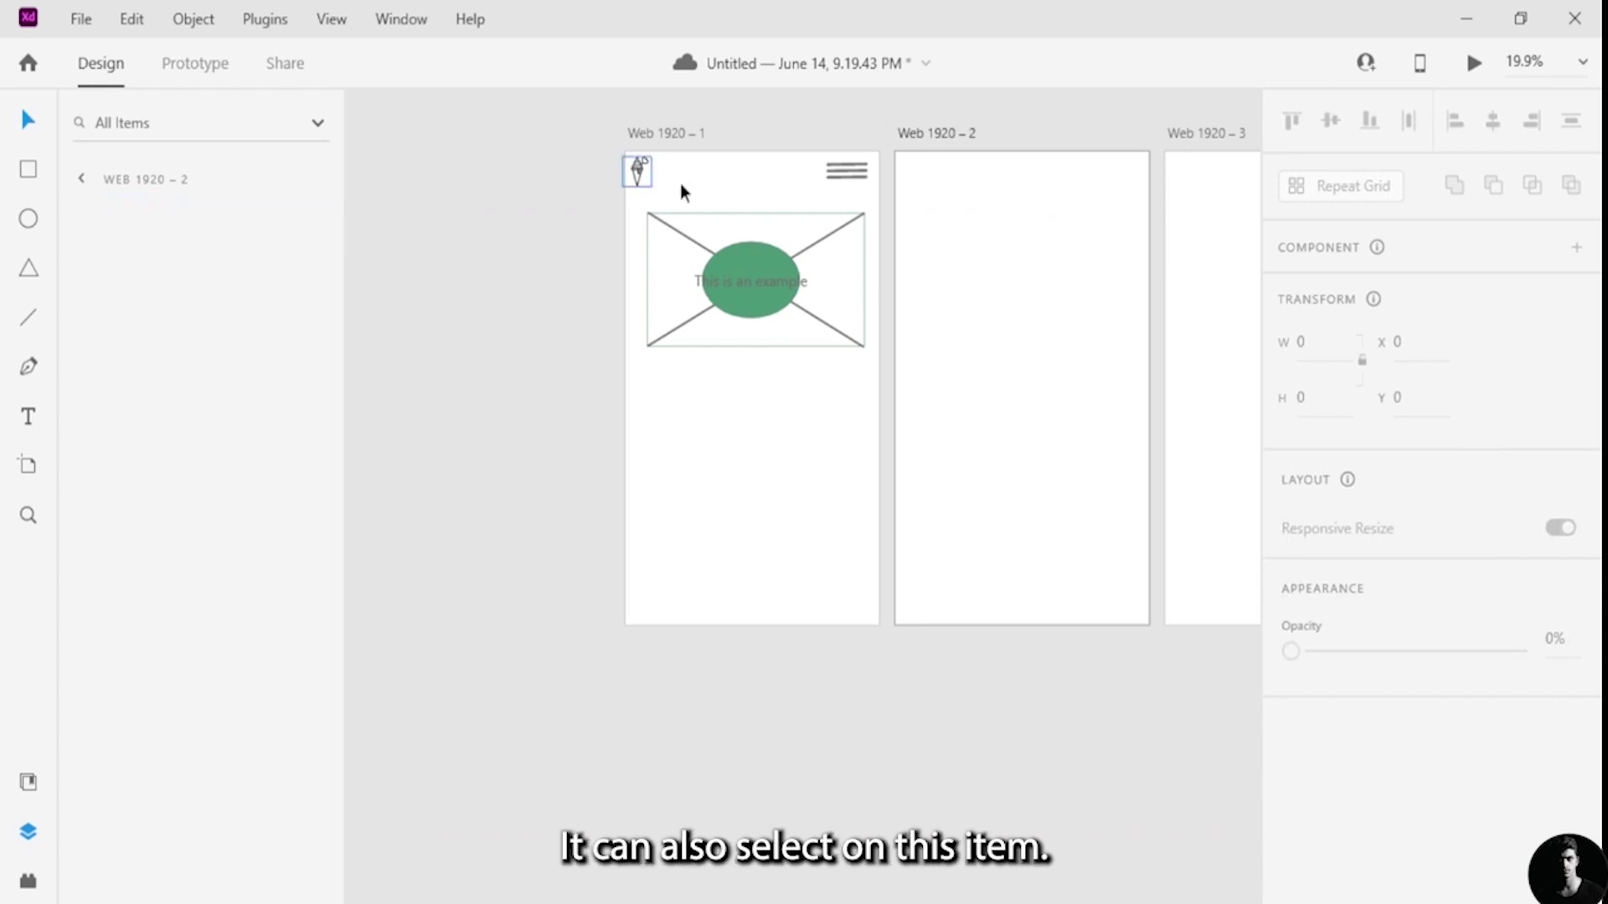
- Zoom in on the cone icon in the upper-left corner of Web 1920 – 1 and return to the artboard view
click(638, 173)
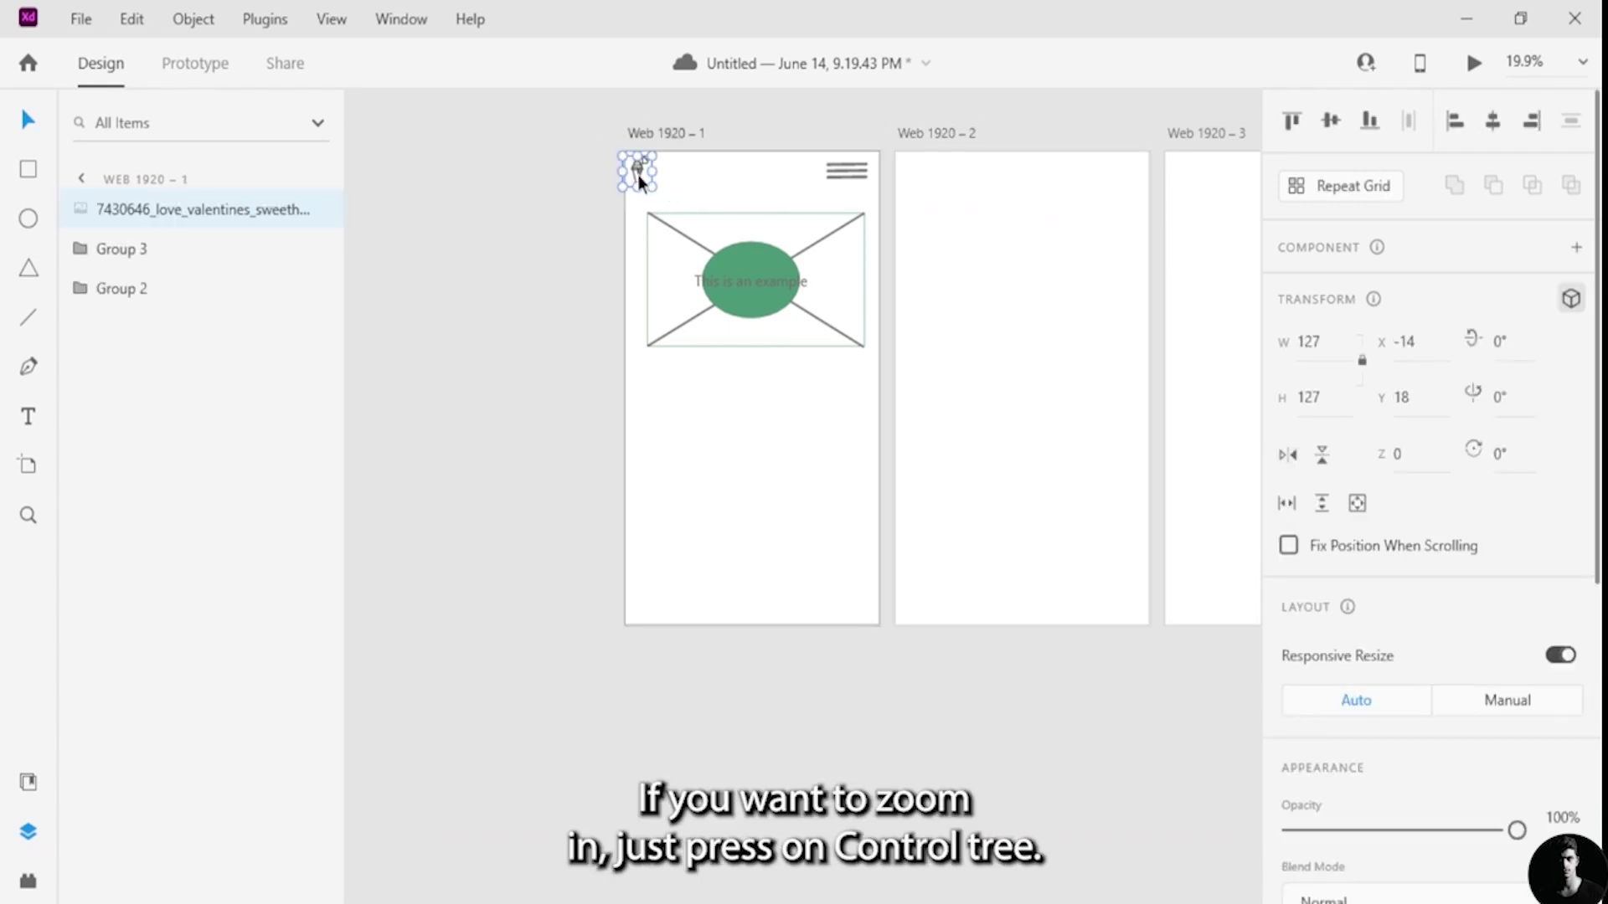
key(ctrl+3)
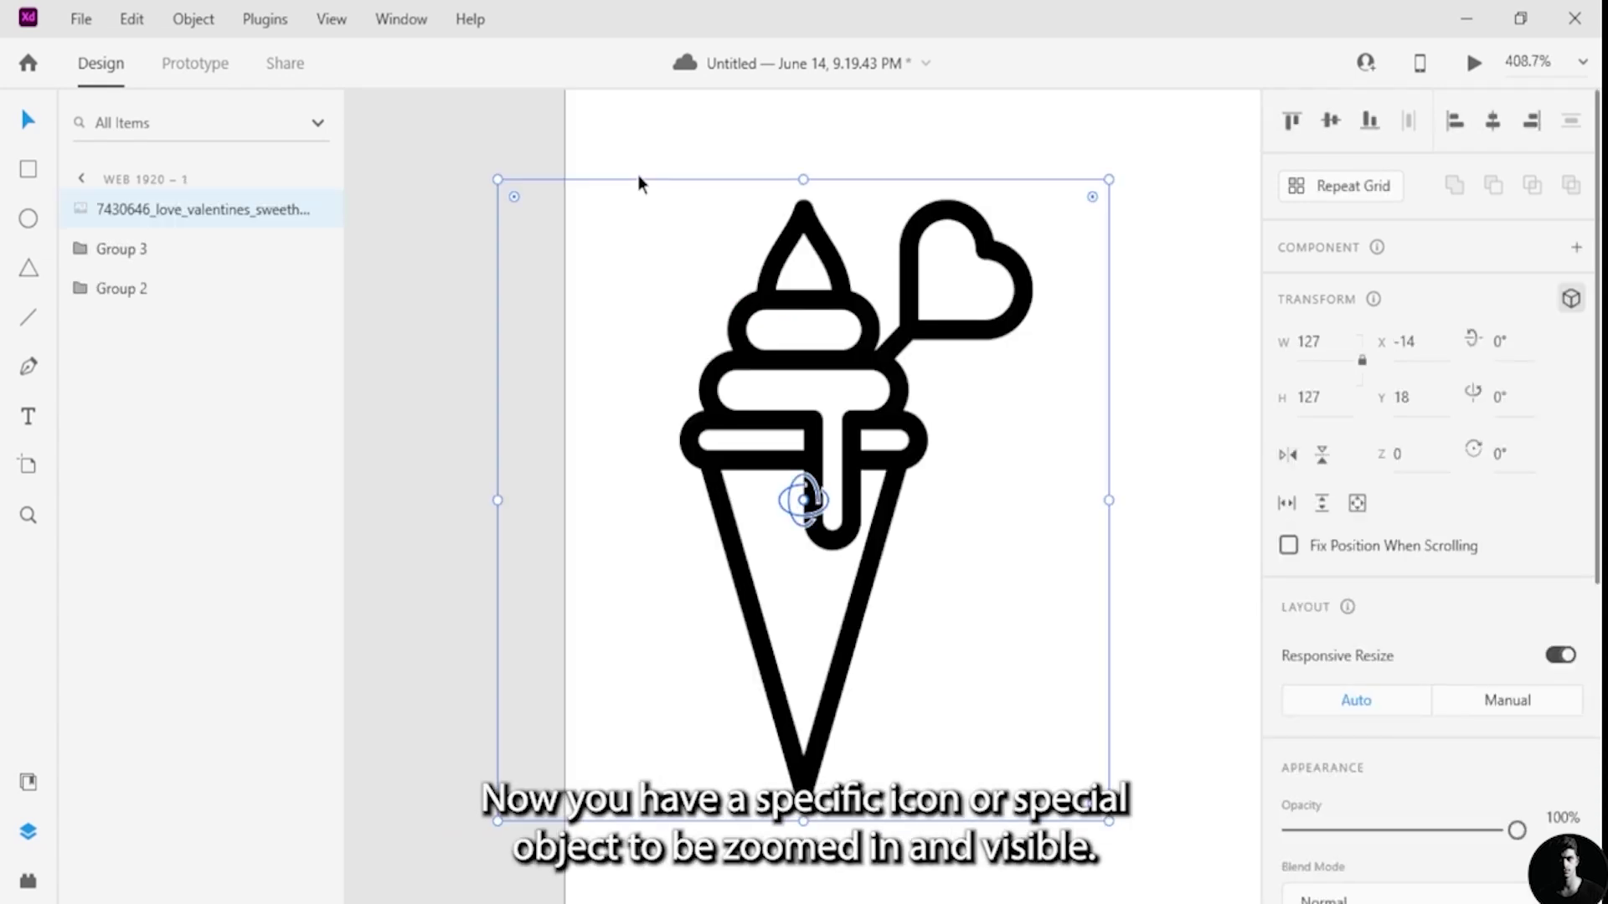
scroll(638, 174, down, 4)
scroll(779, 312, down, 10)
scroll(963, 466, up, 3)
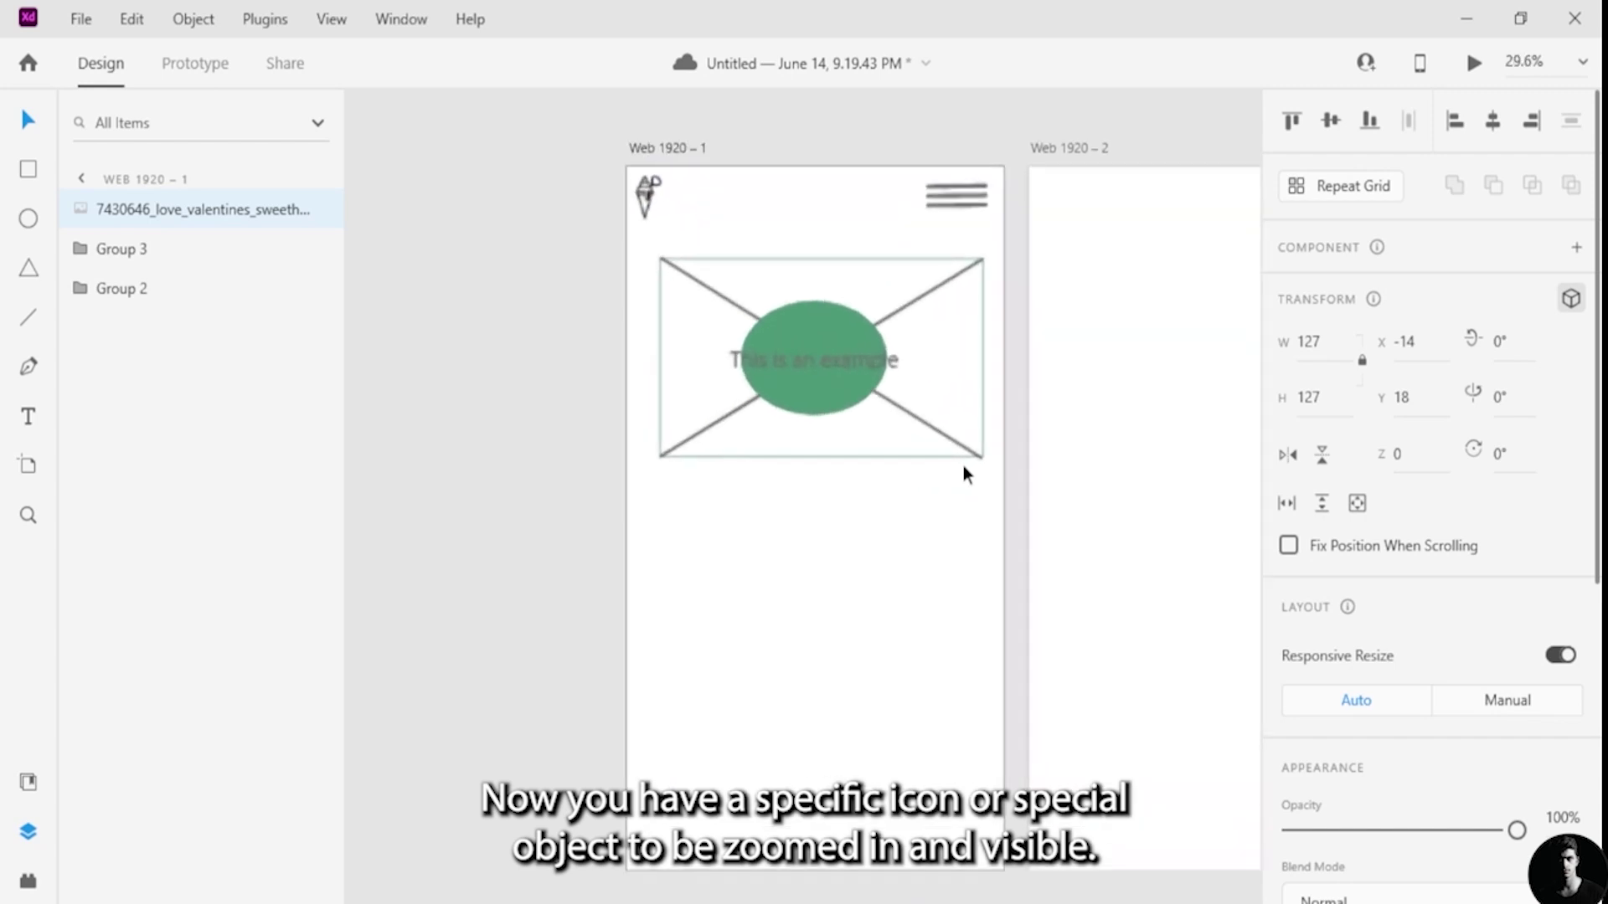
scroll(771, 478, down, 2)
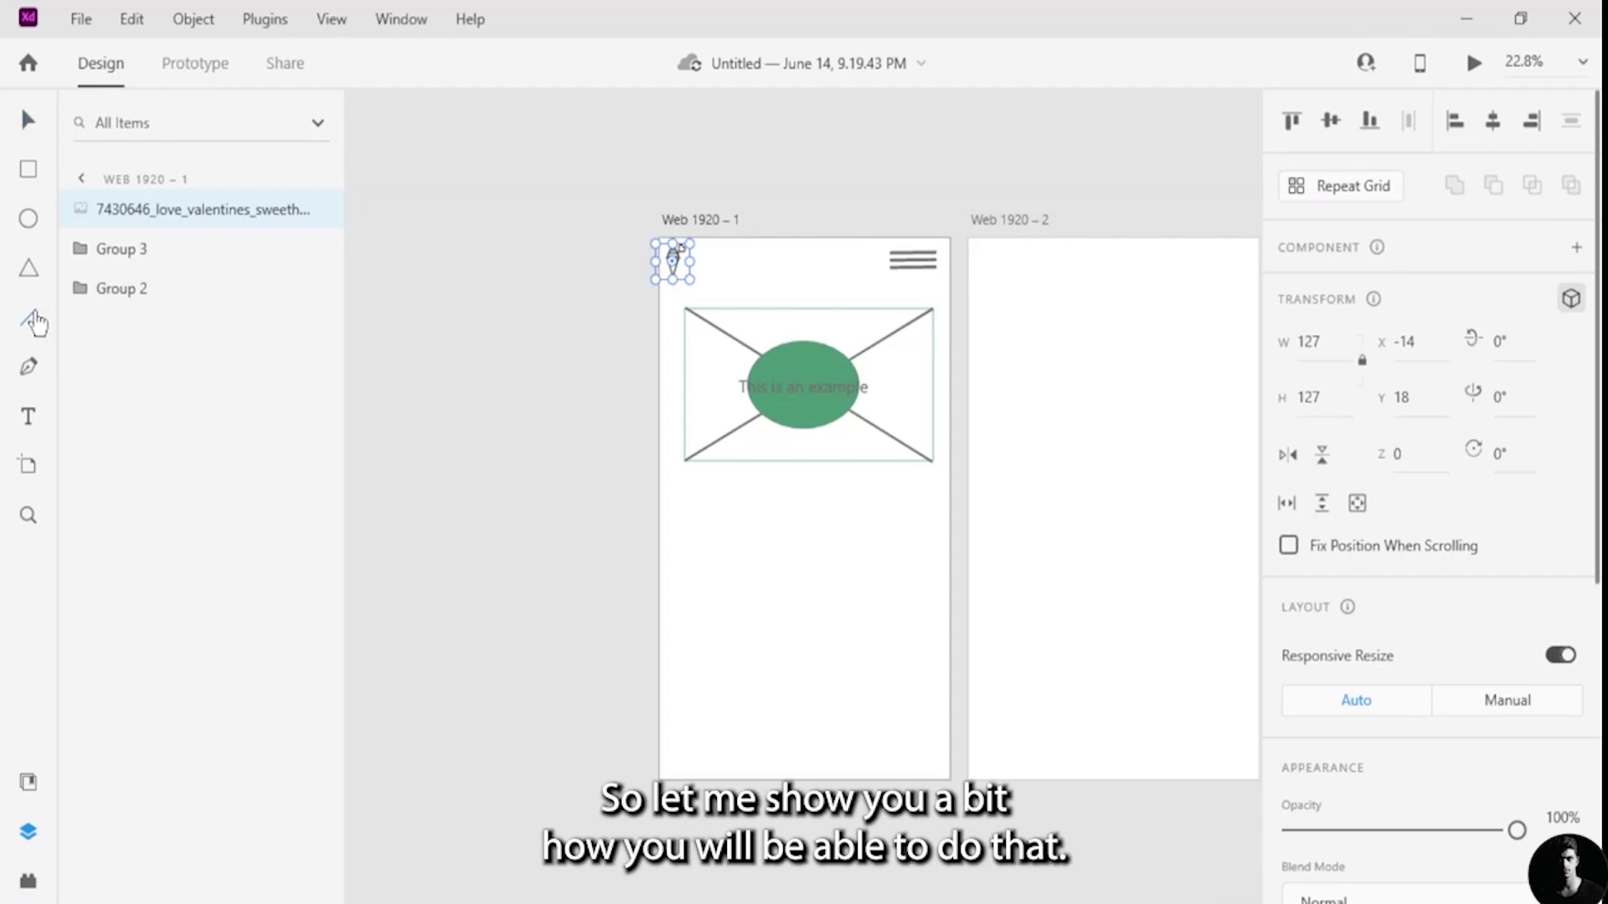
- Draw a closed Pen path below the crossed rectangle, with one curved and one straight side, from about X 341, Y 1164 to X 438, Y 1007
click(27, 366)
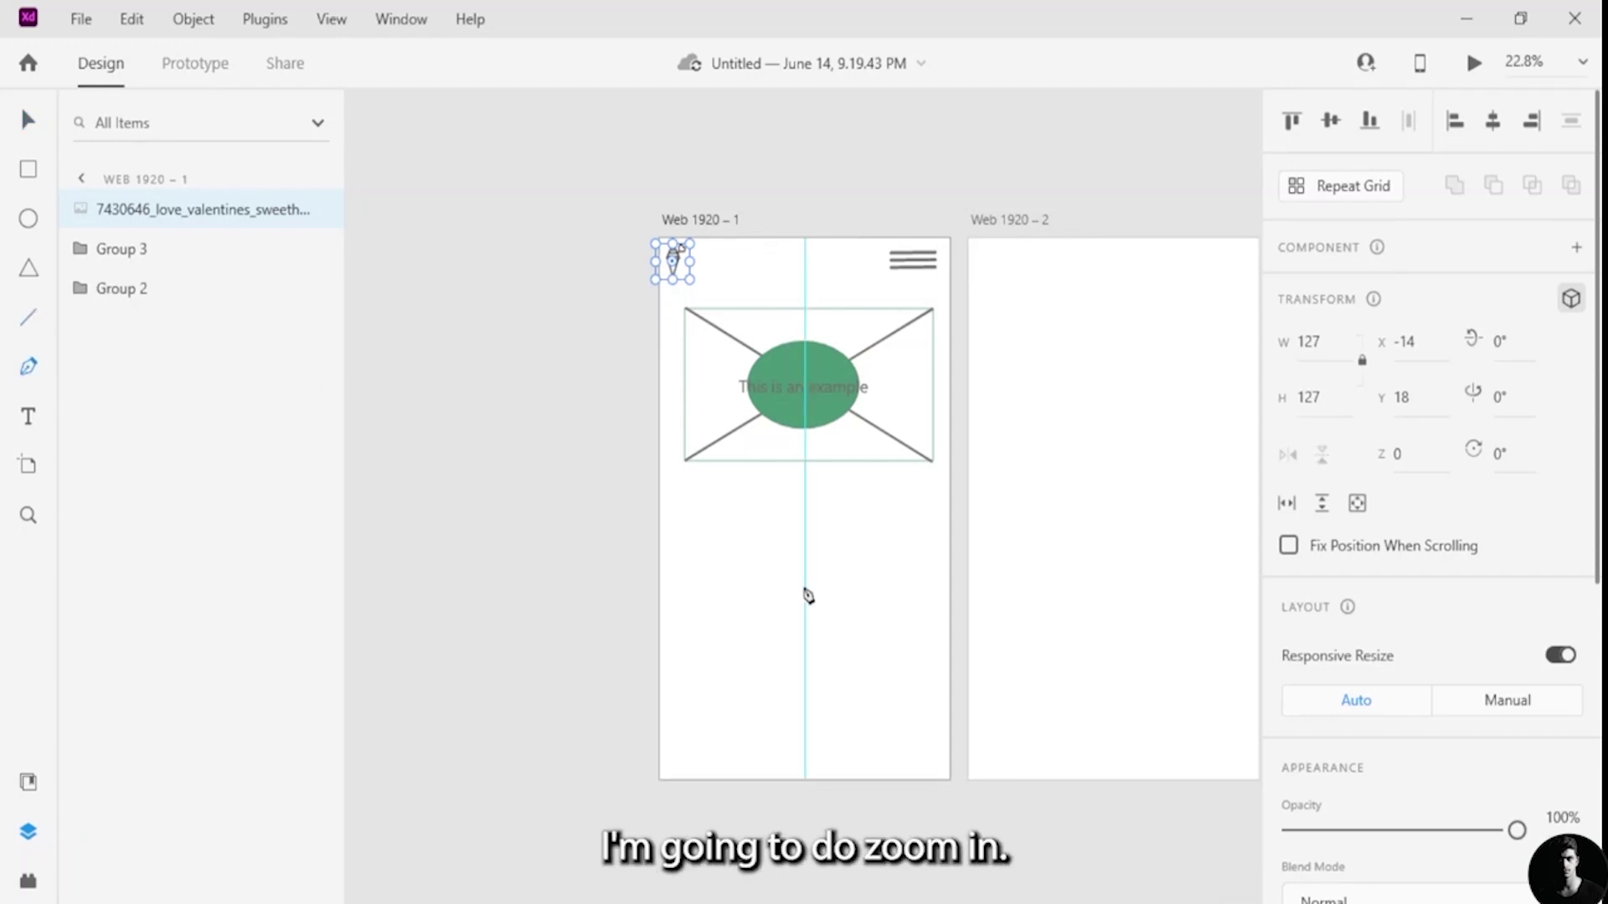
scroll(808, 595, up, 5)
scroll(809, 596, up, 1)
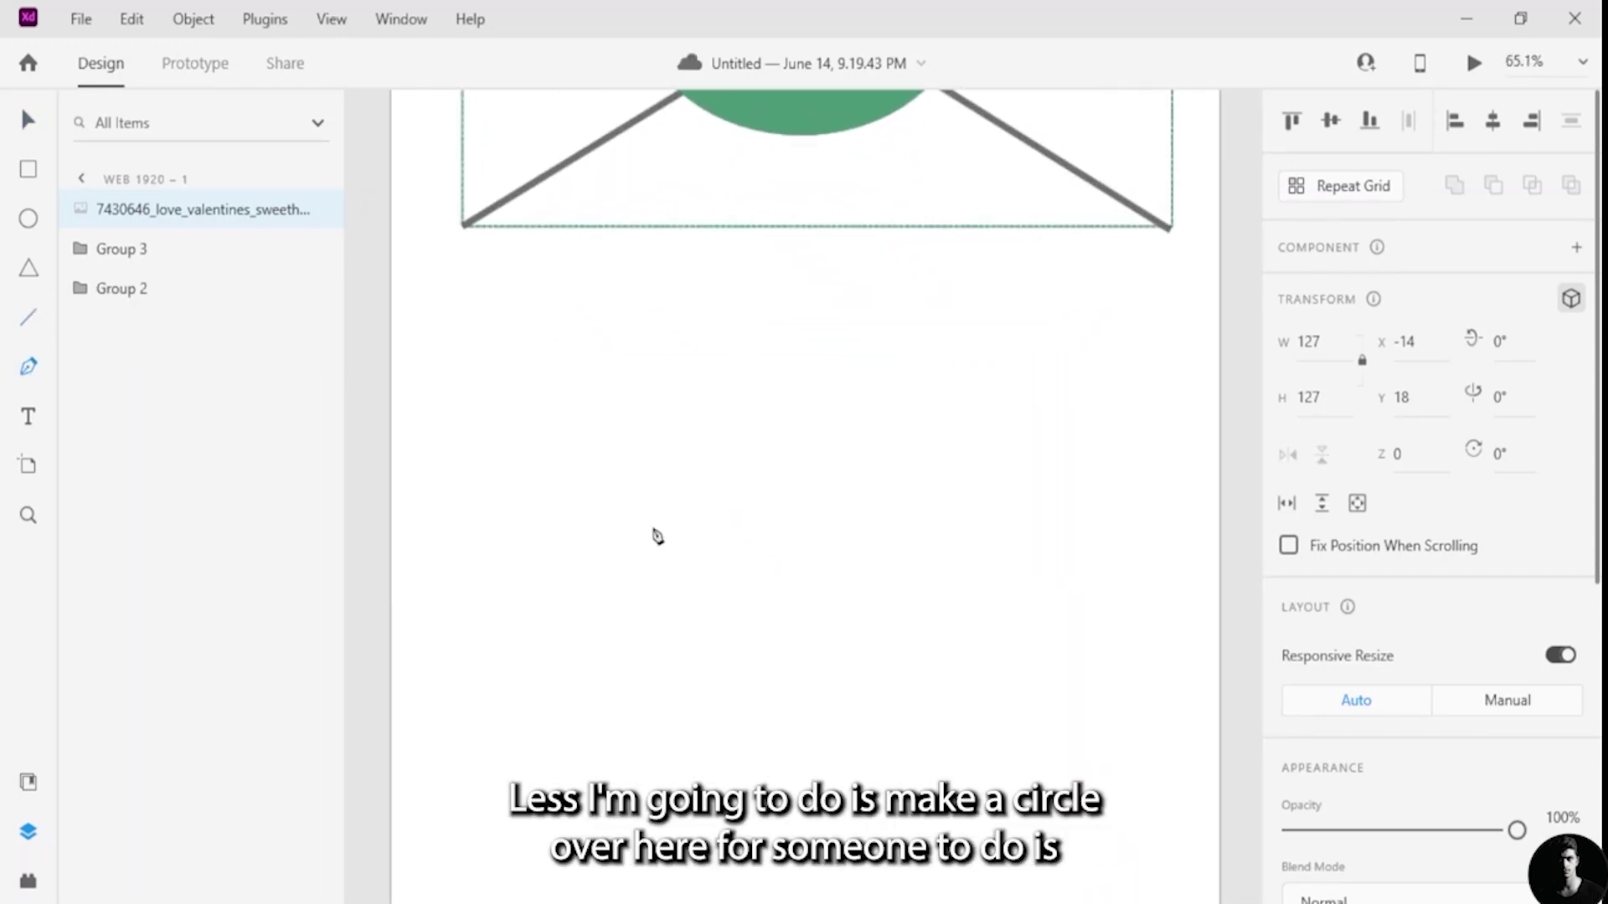
click(652, 527)
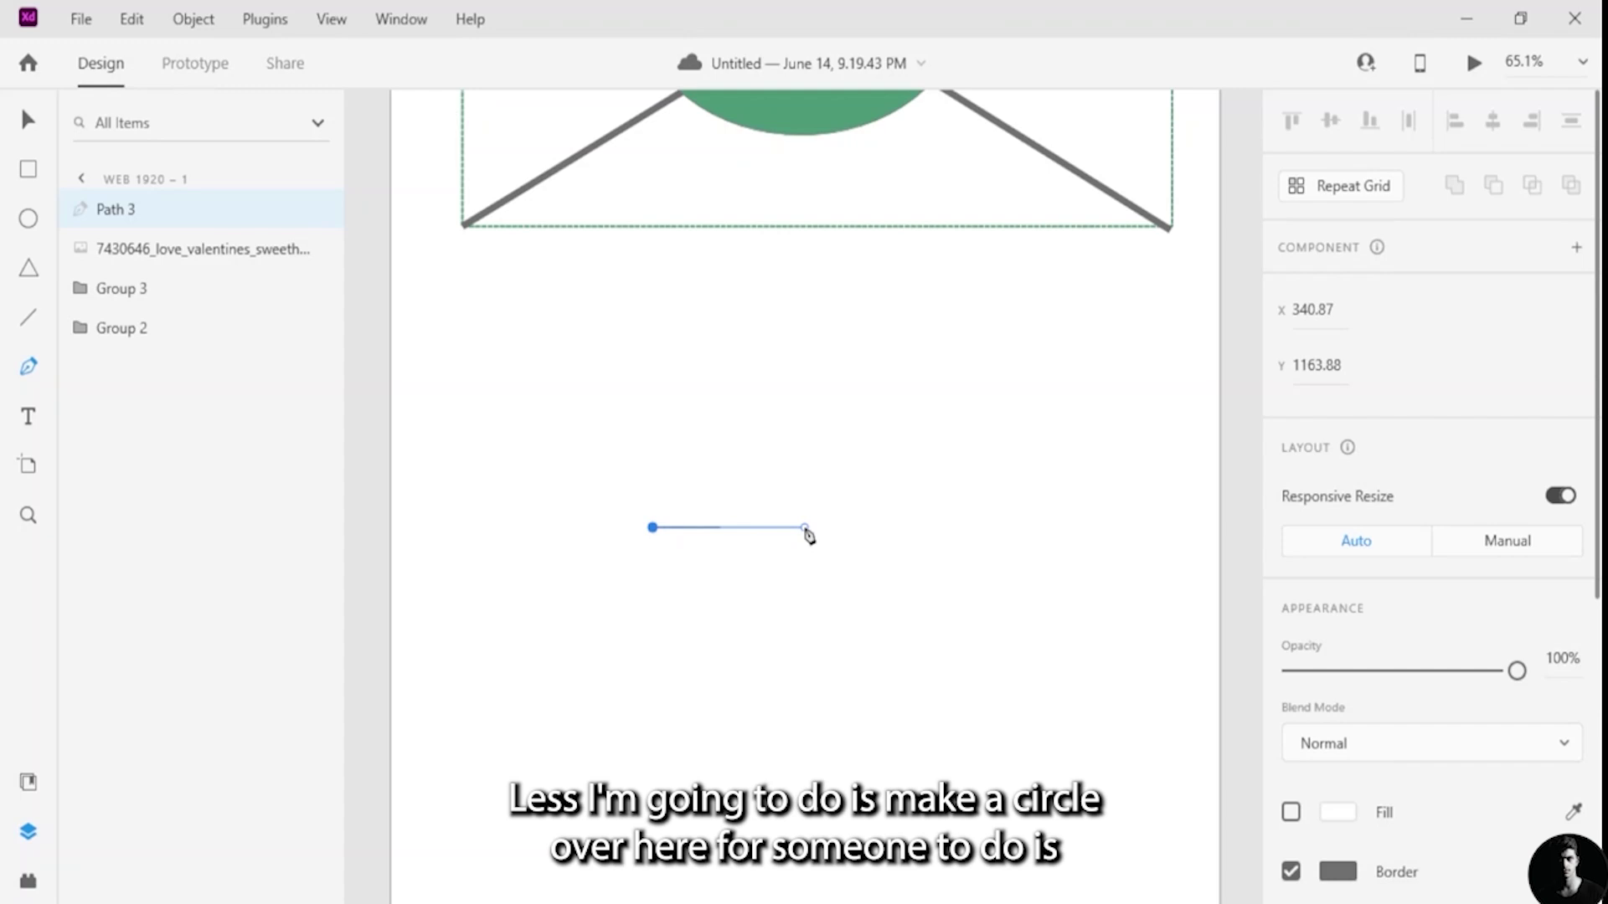
click(803, 528)
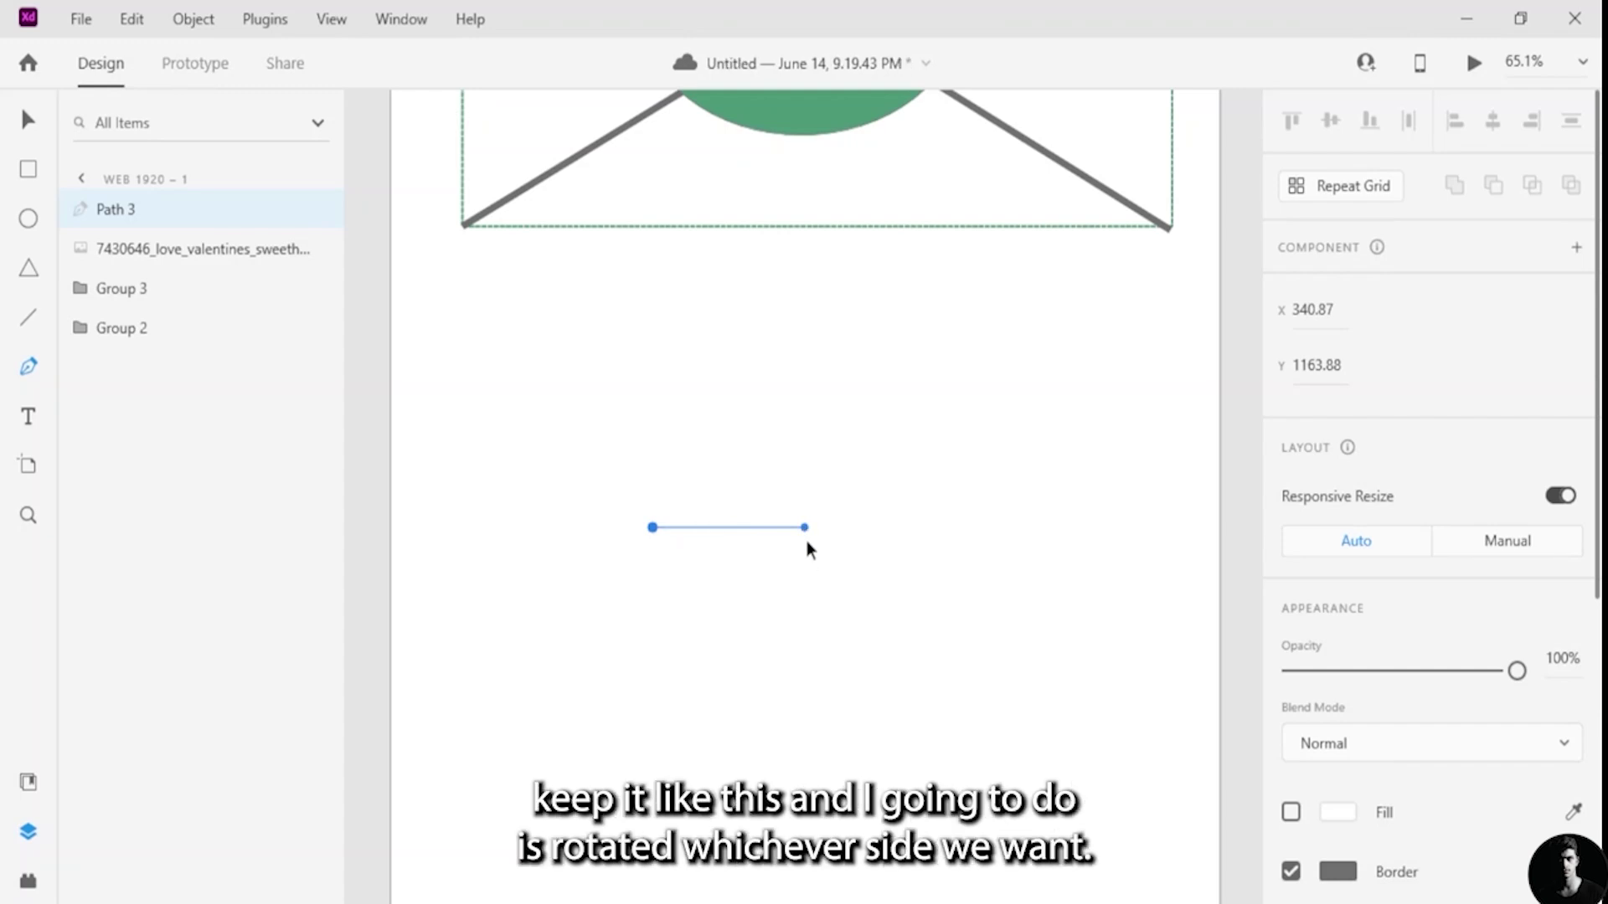
drag(806, 549, 745, 439)
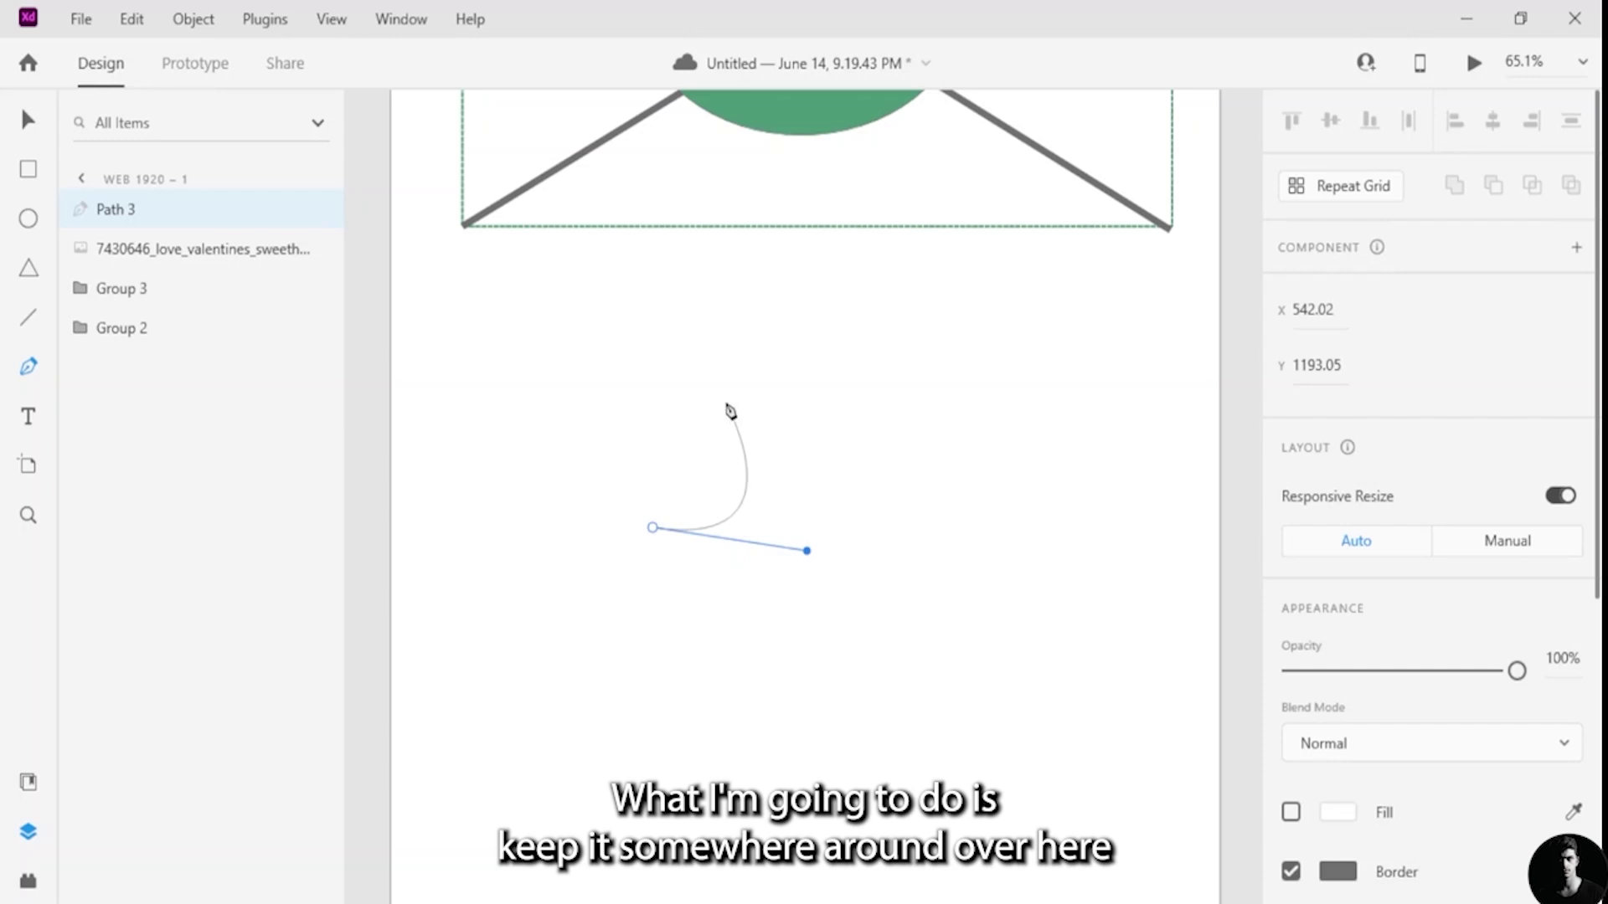
click(726, 400)
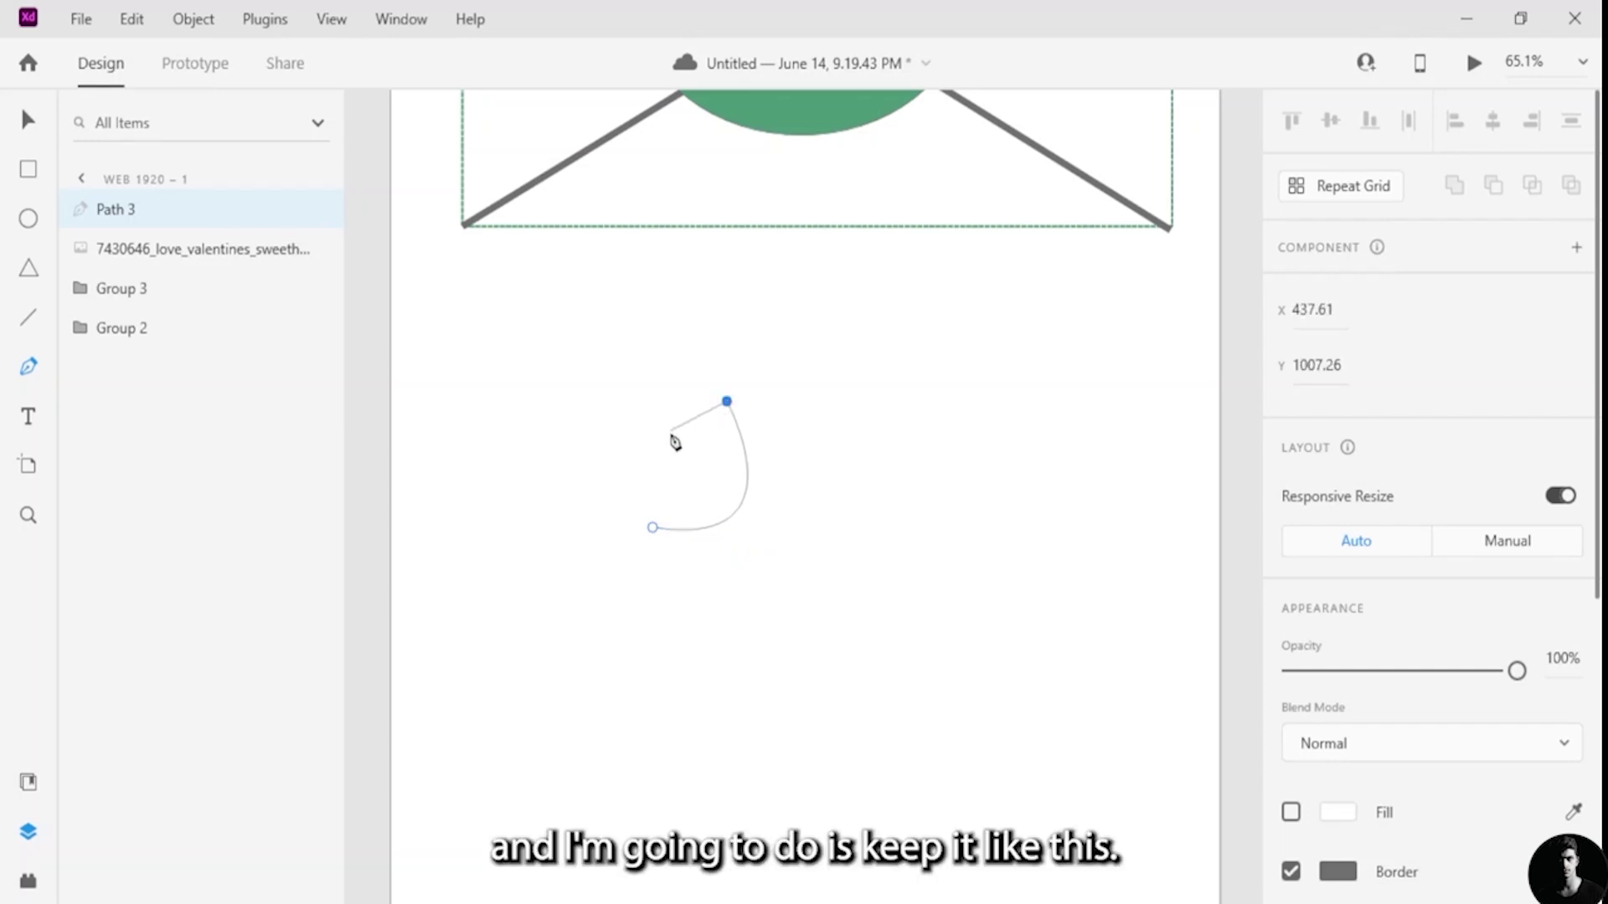
click(652, 527)
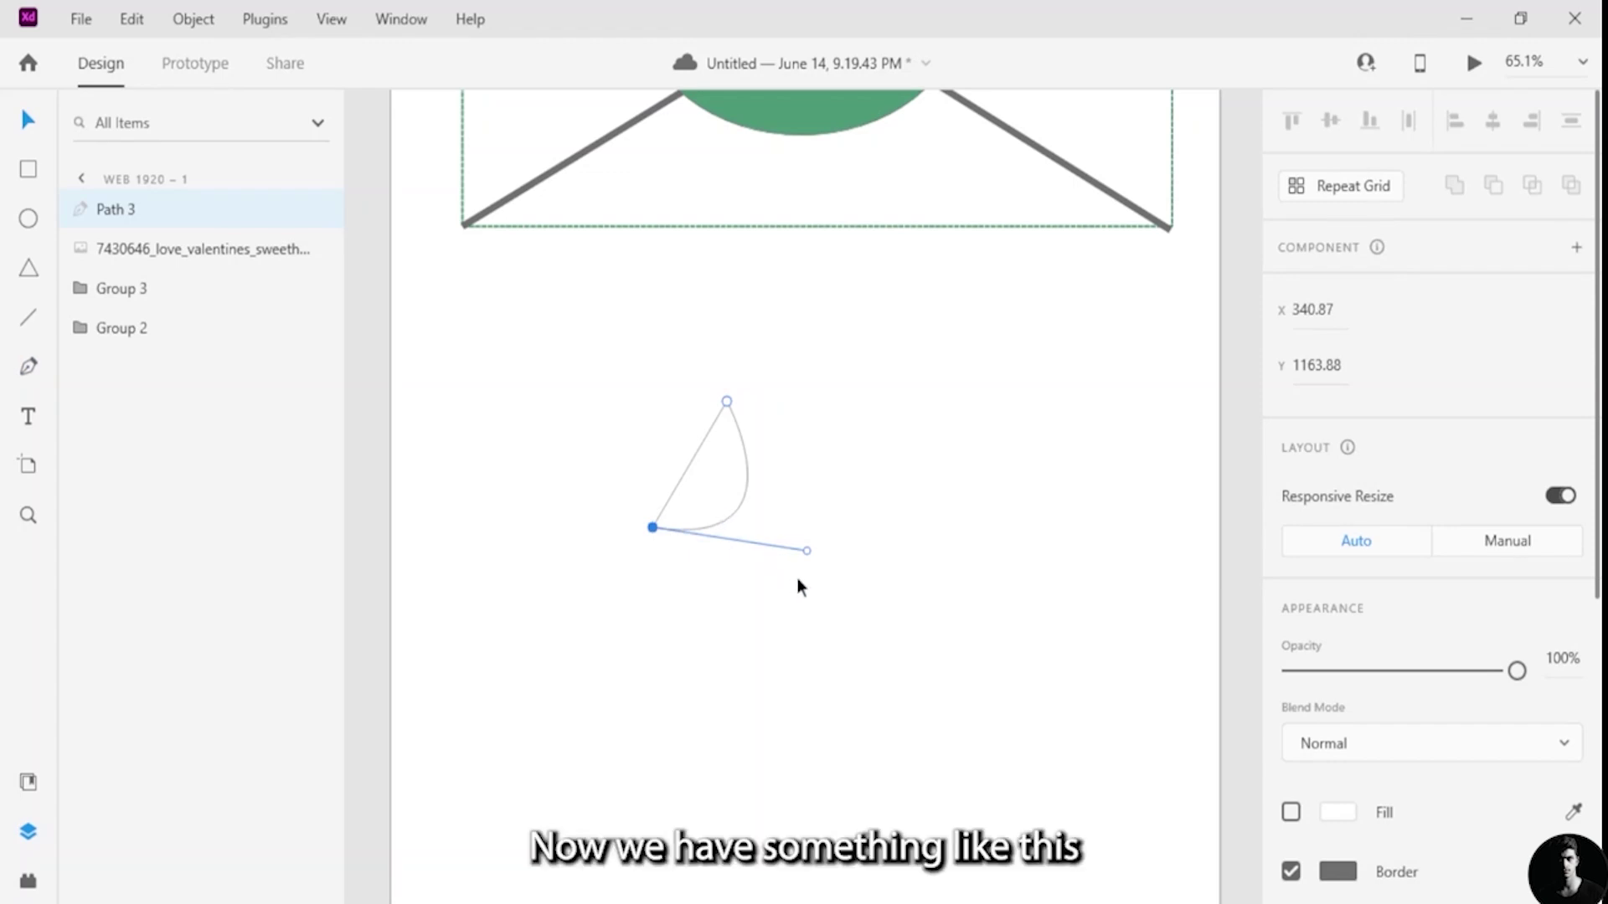
- Stretch the closed path's curved side down and to the right by moving its curve handle to about X 1142, Y 1516, and deselect the path
drag(808, 551, 1024, 811)
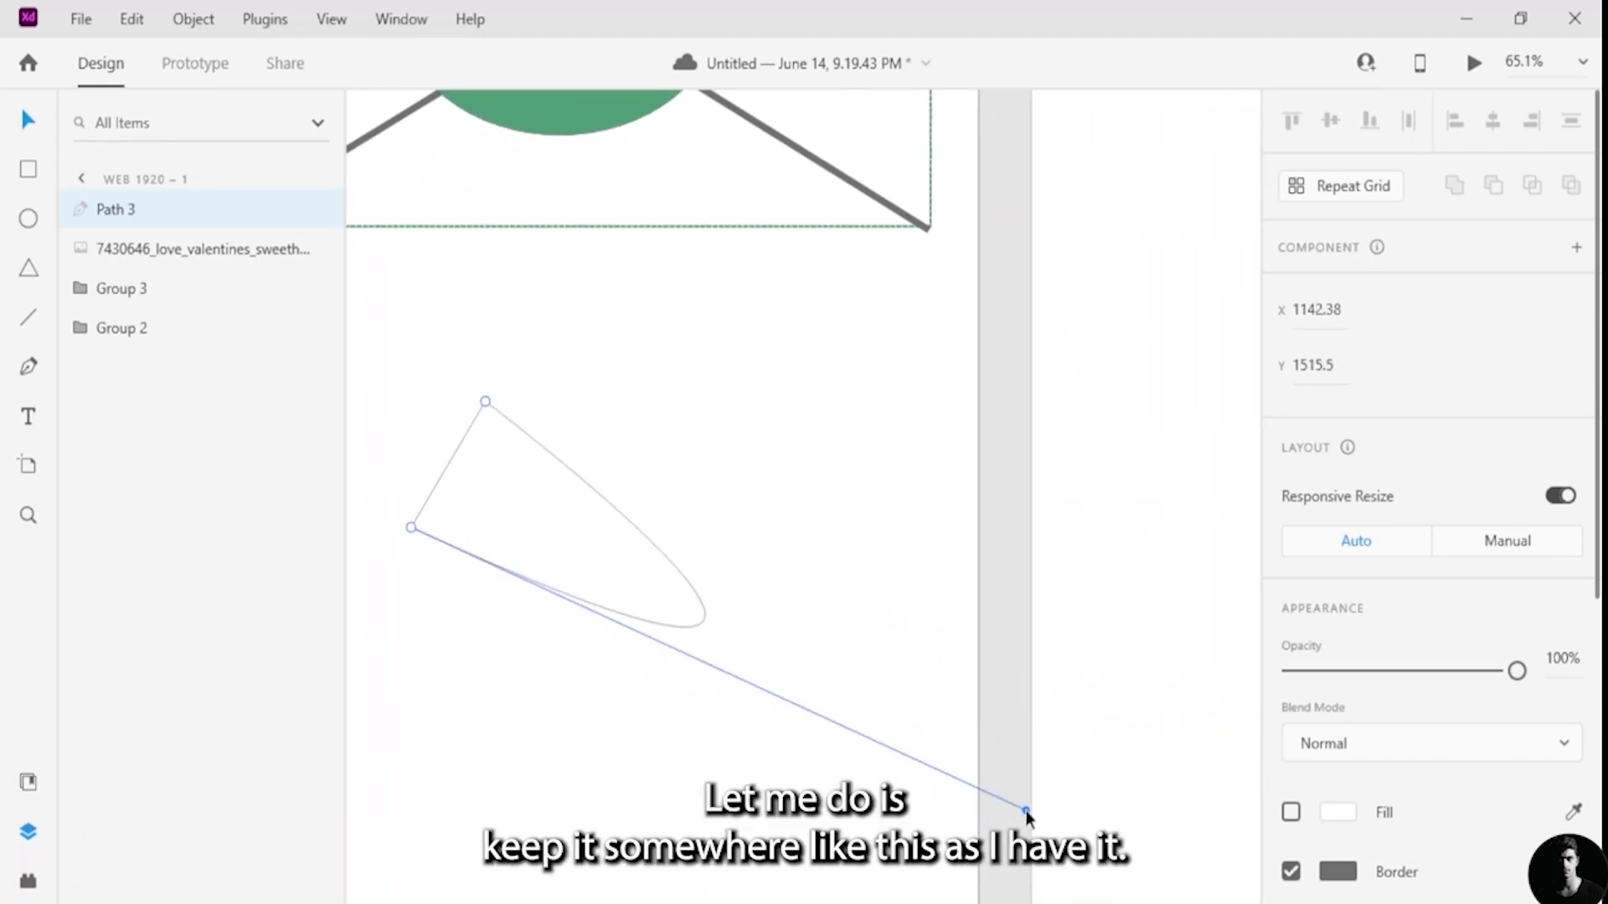
click(28, 366)
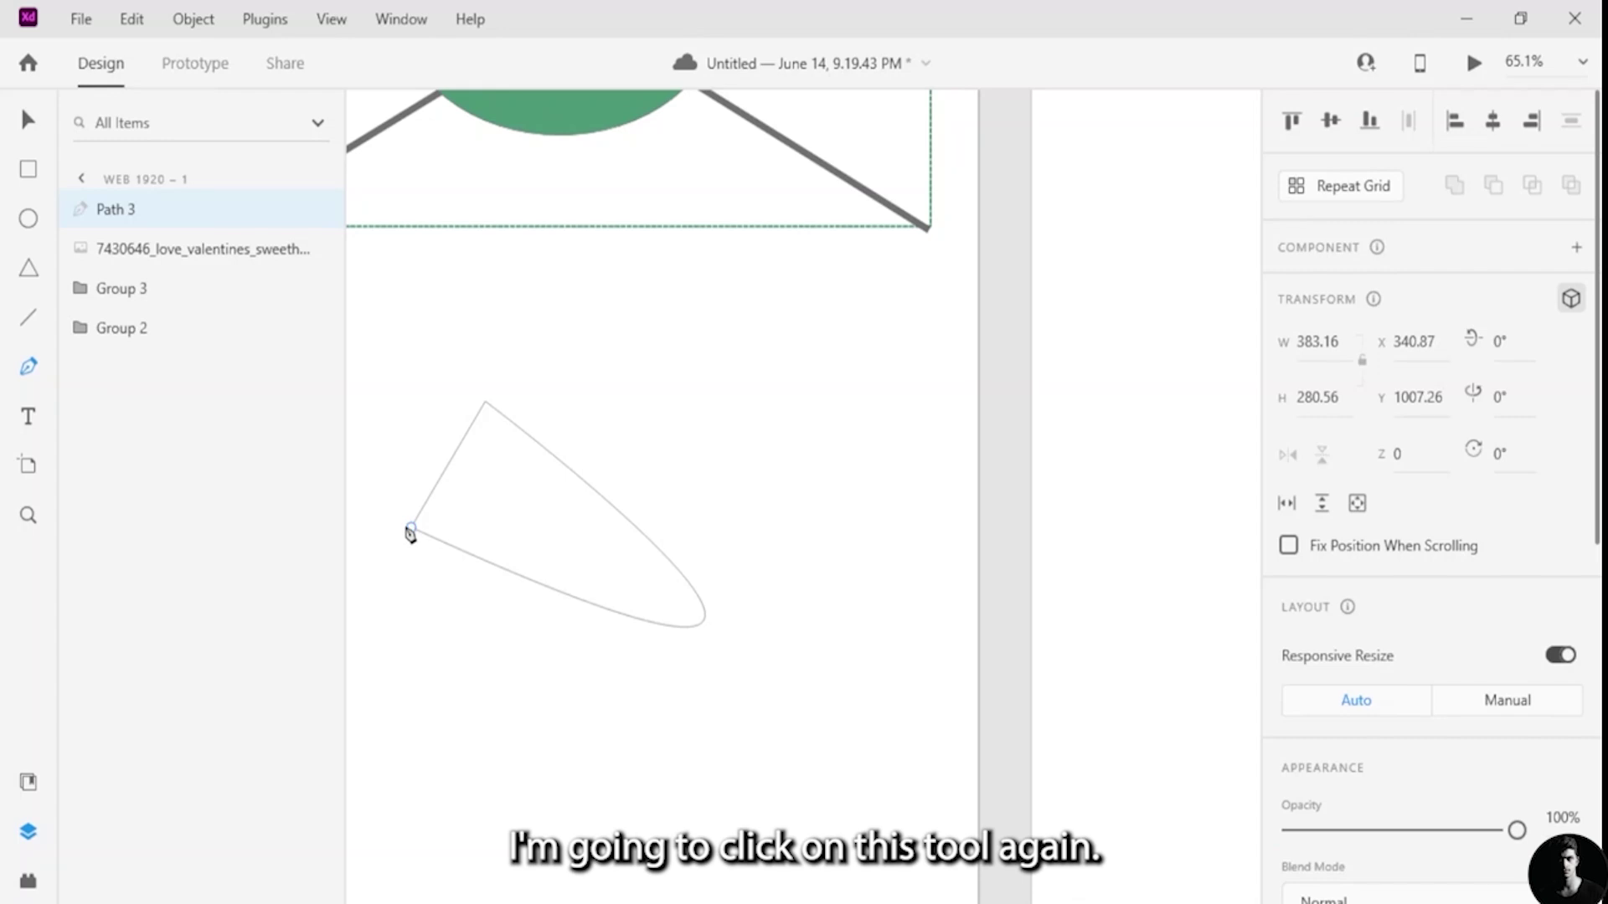
click(411, 529)
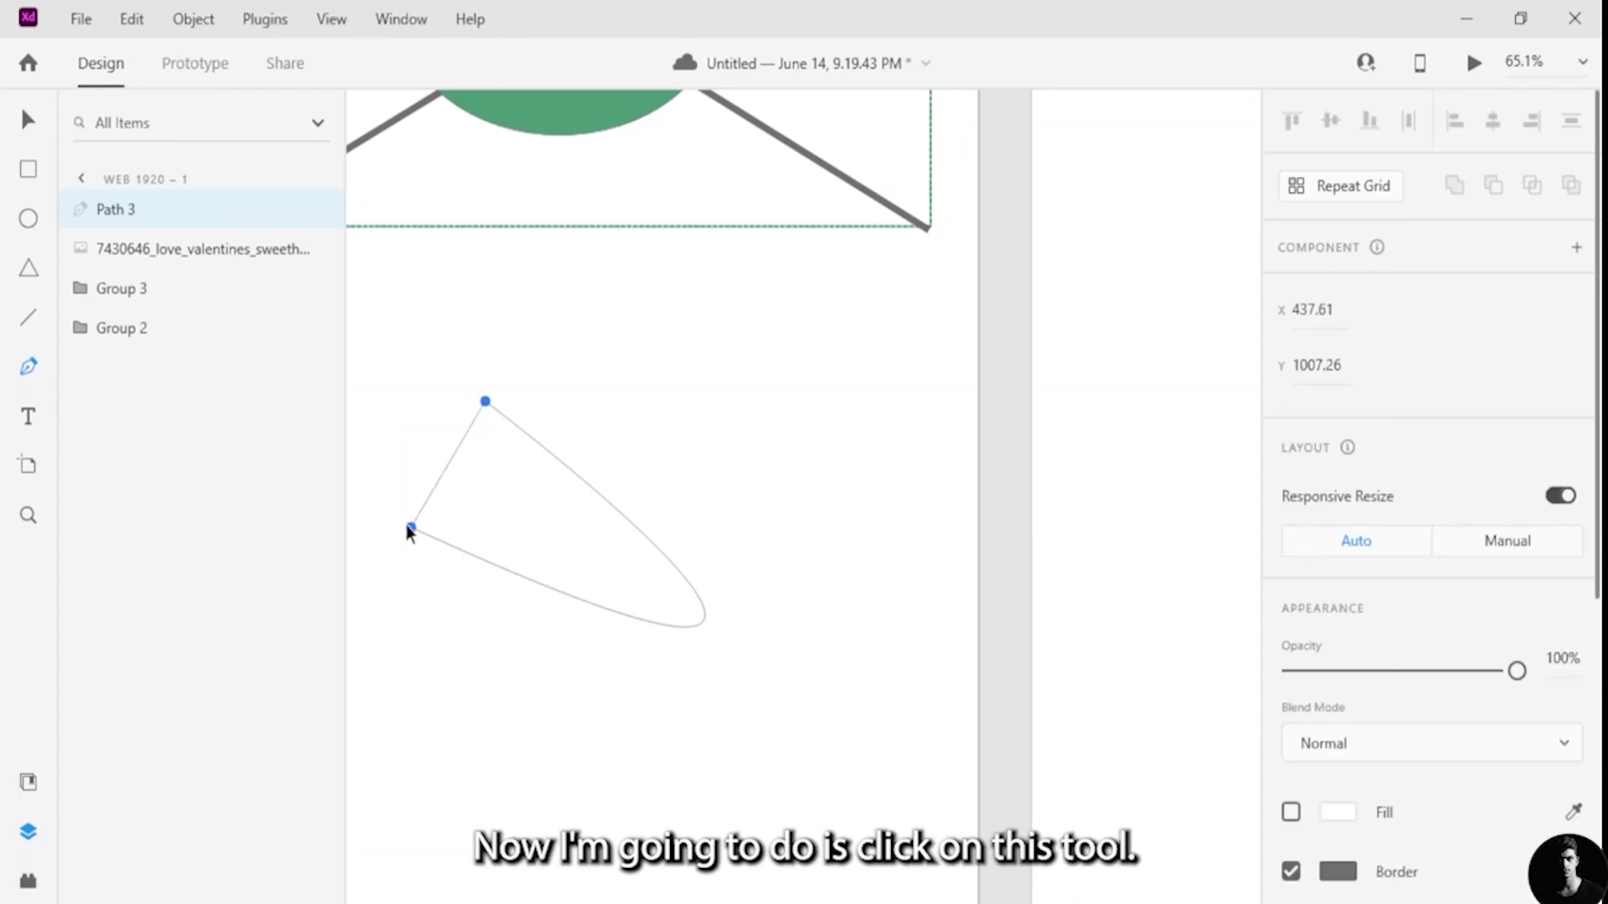
click(412, 532)
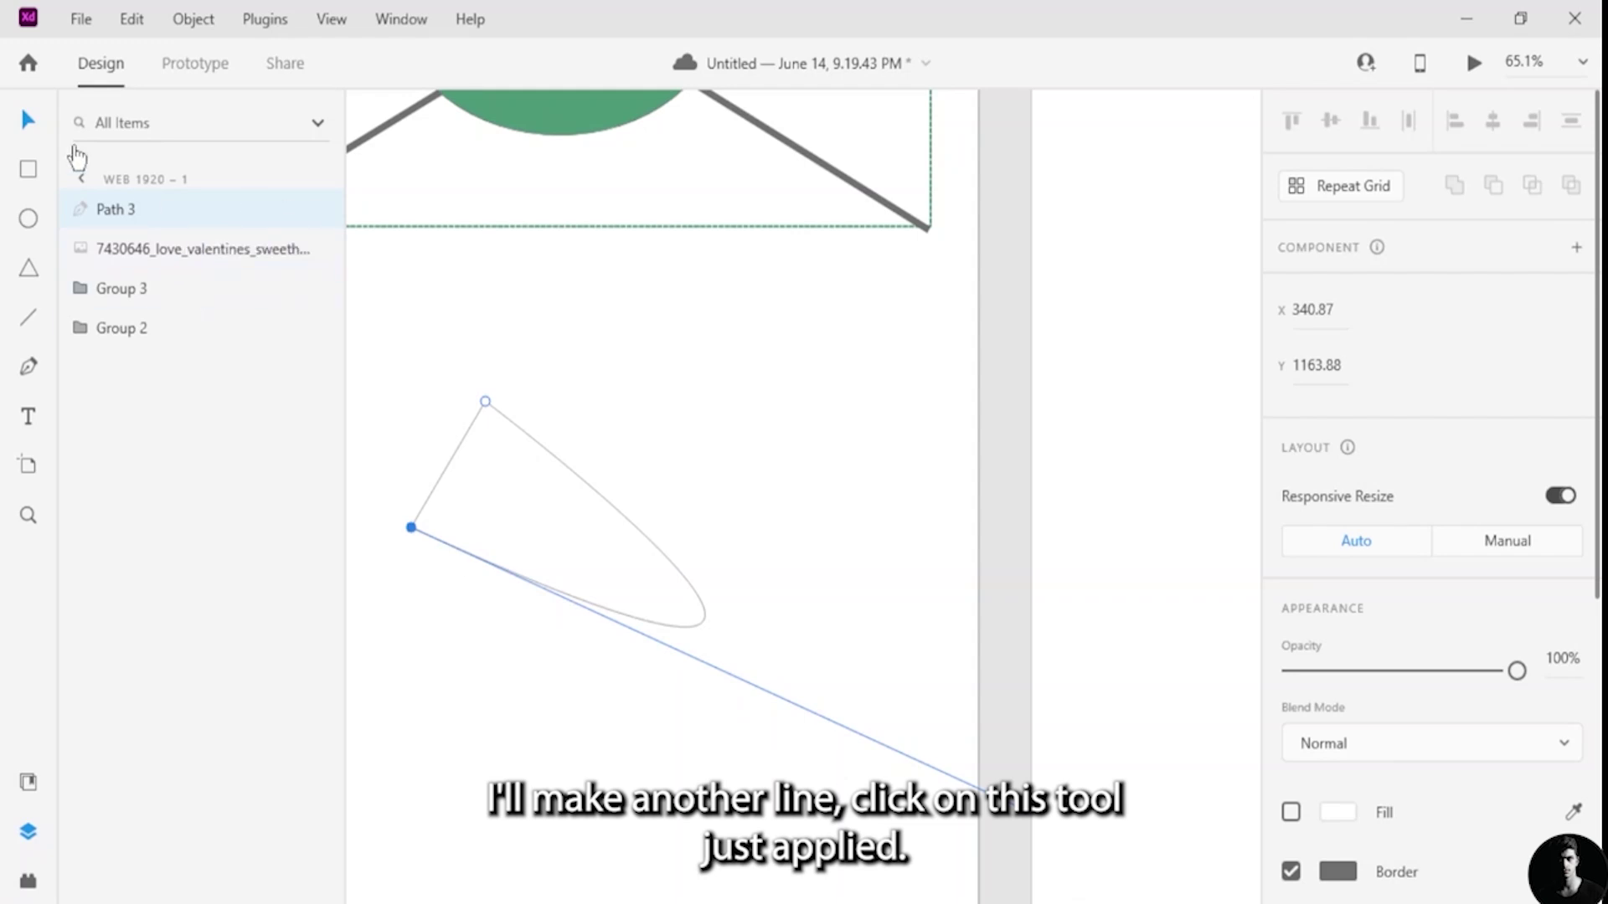
click(471, 447)
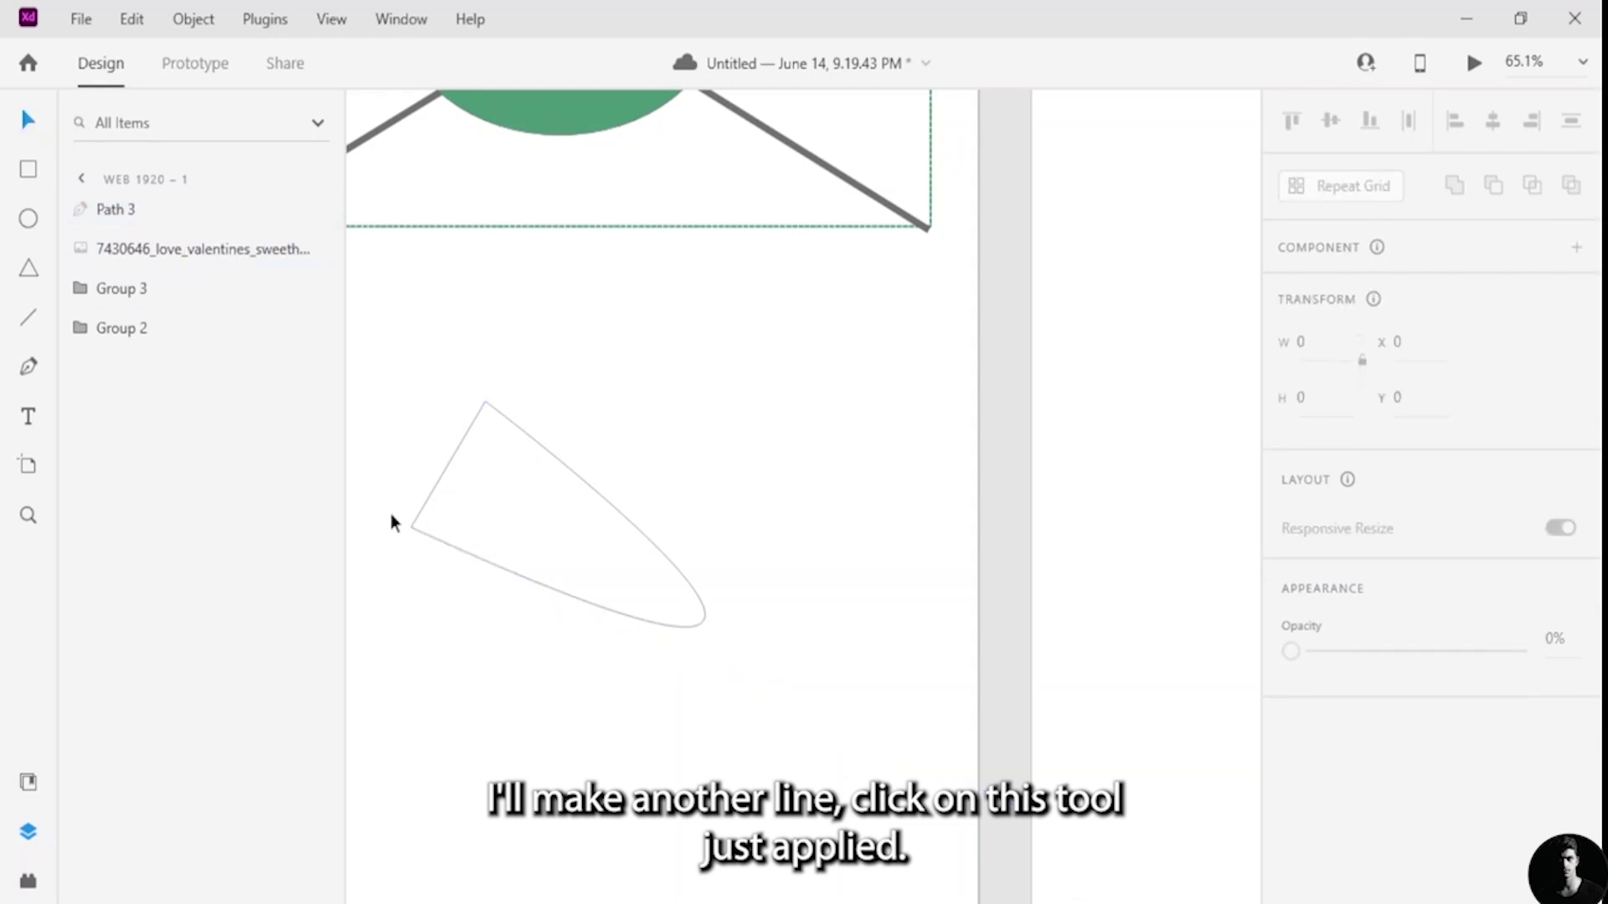
- Draw a second Pen path bulging left of the first path's straight edge, from about X 431, Y 1007 to X 338, Y 1162
click(29, 375)
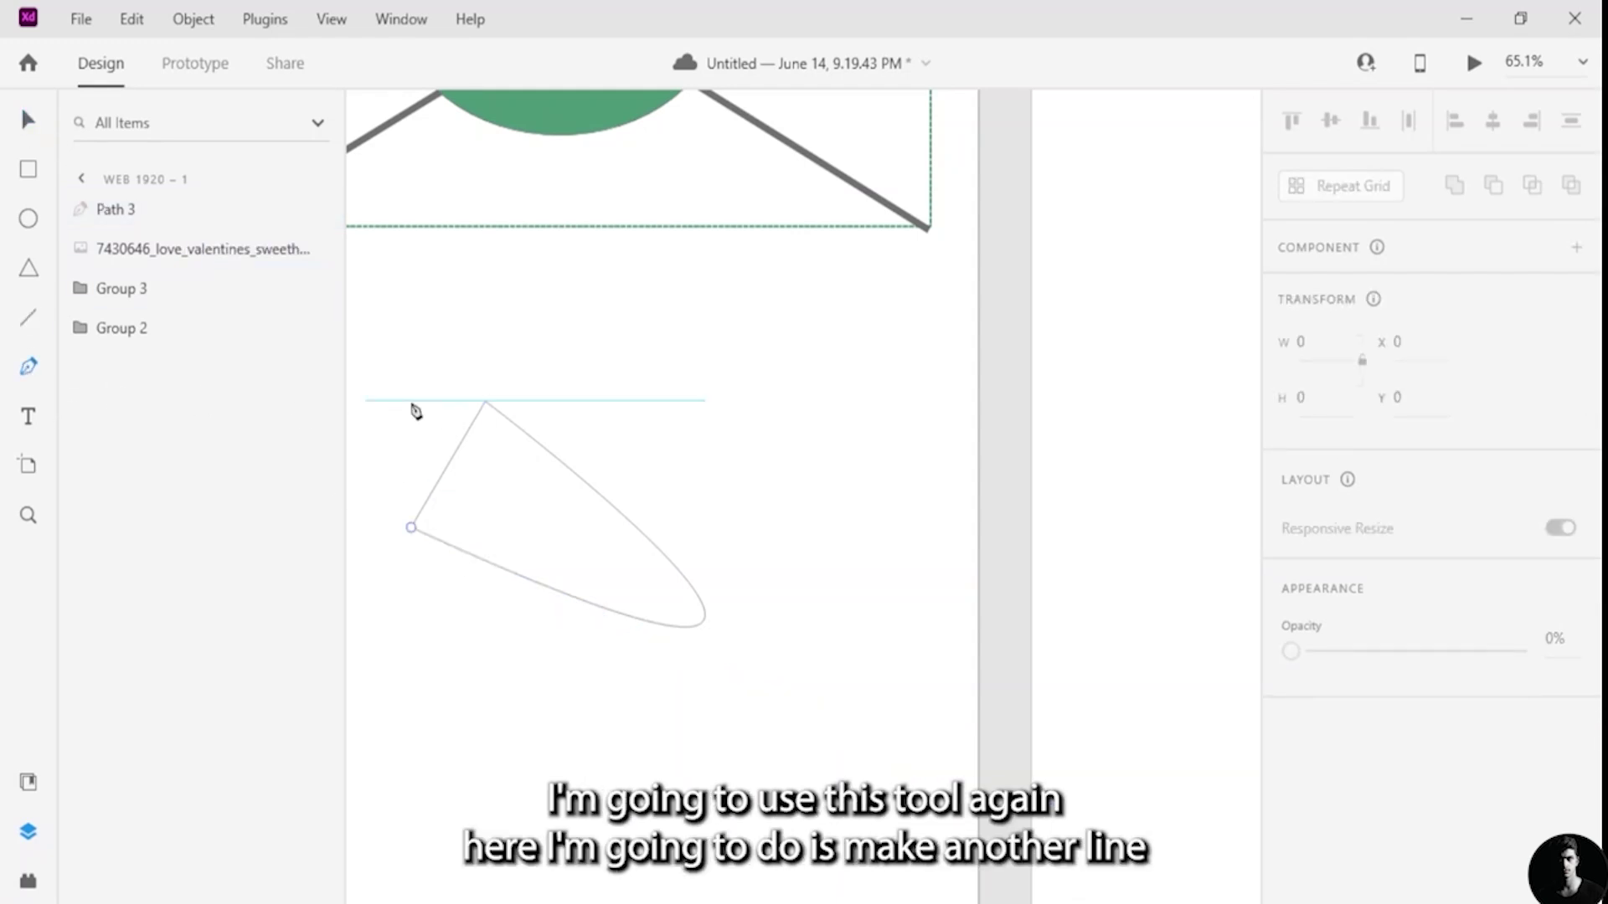
click(484, 409)
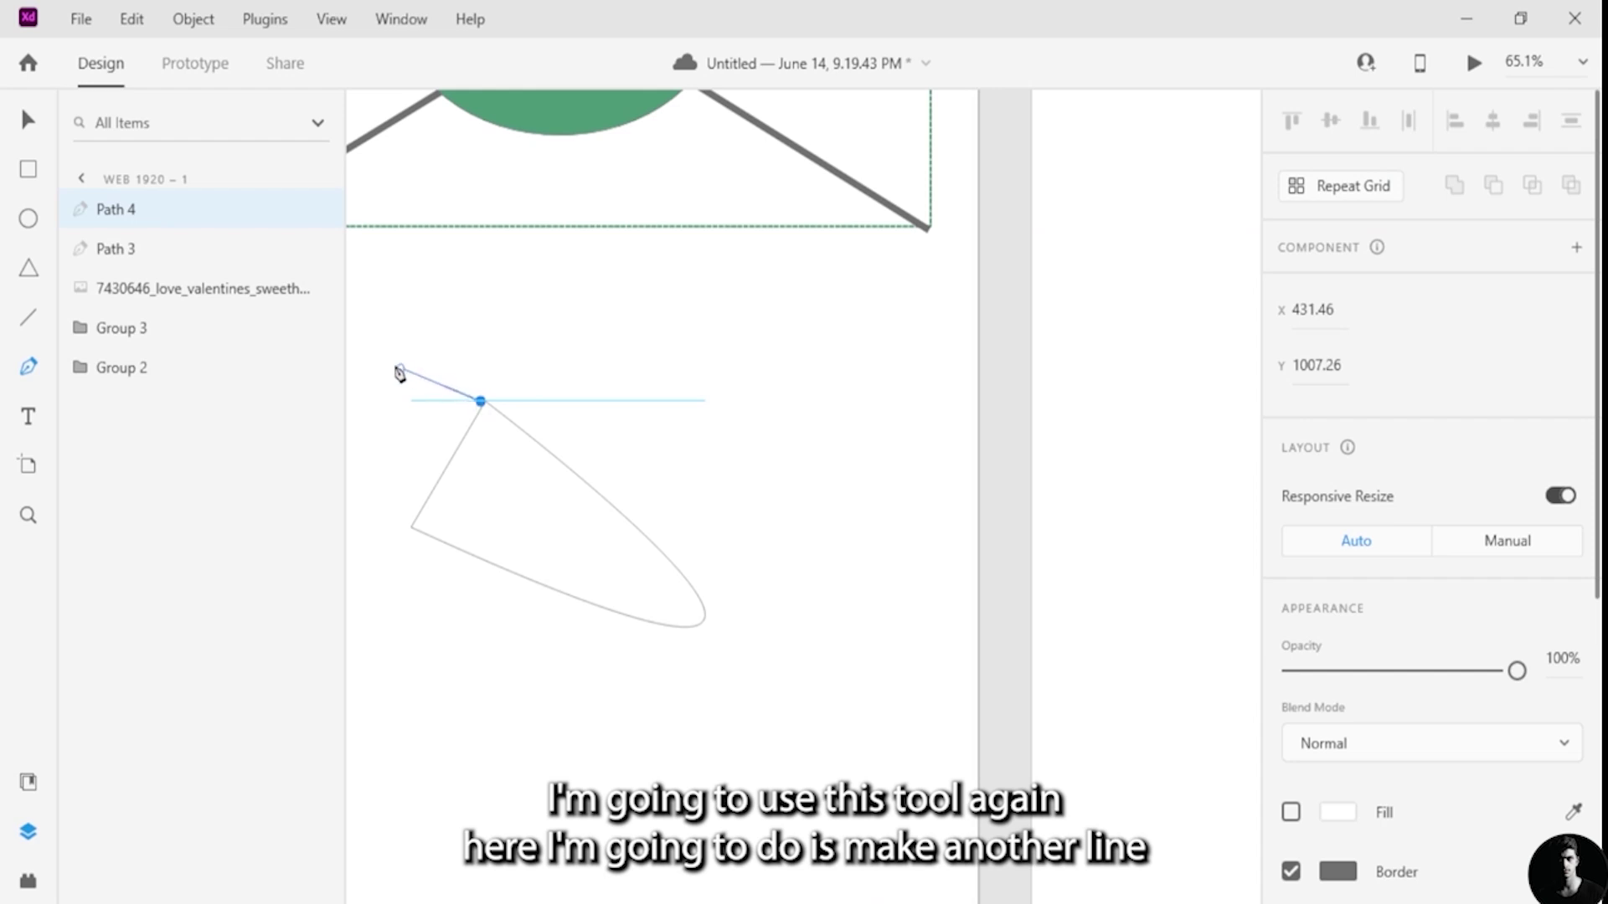
scroll(360, 362, left, 5)
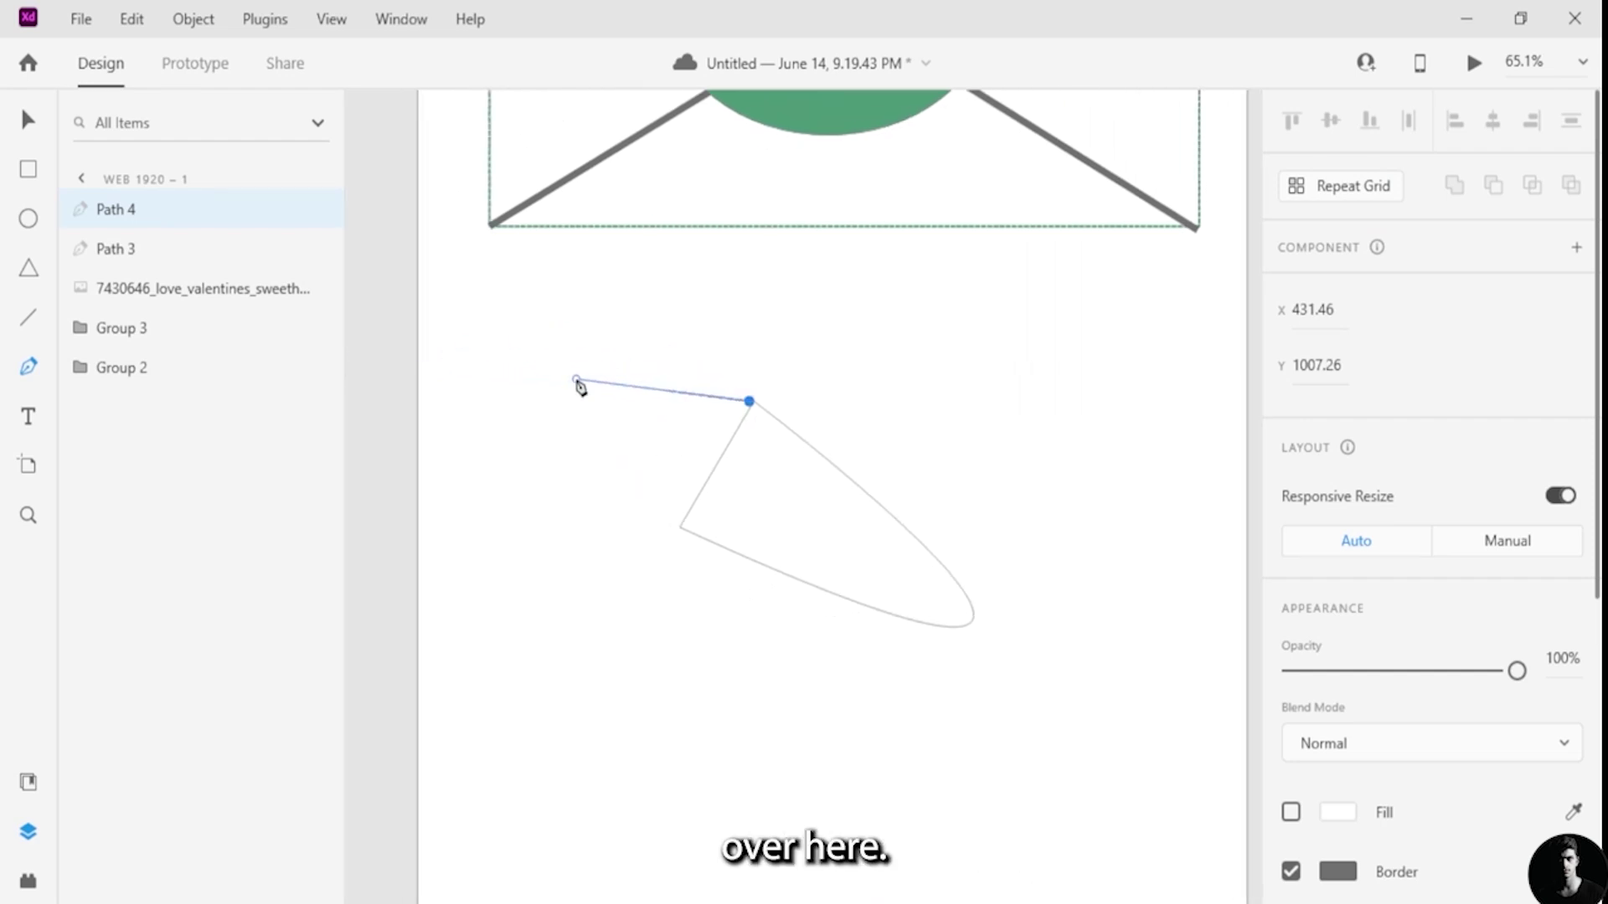
click(680, 529)
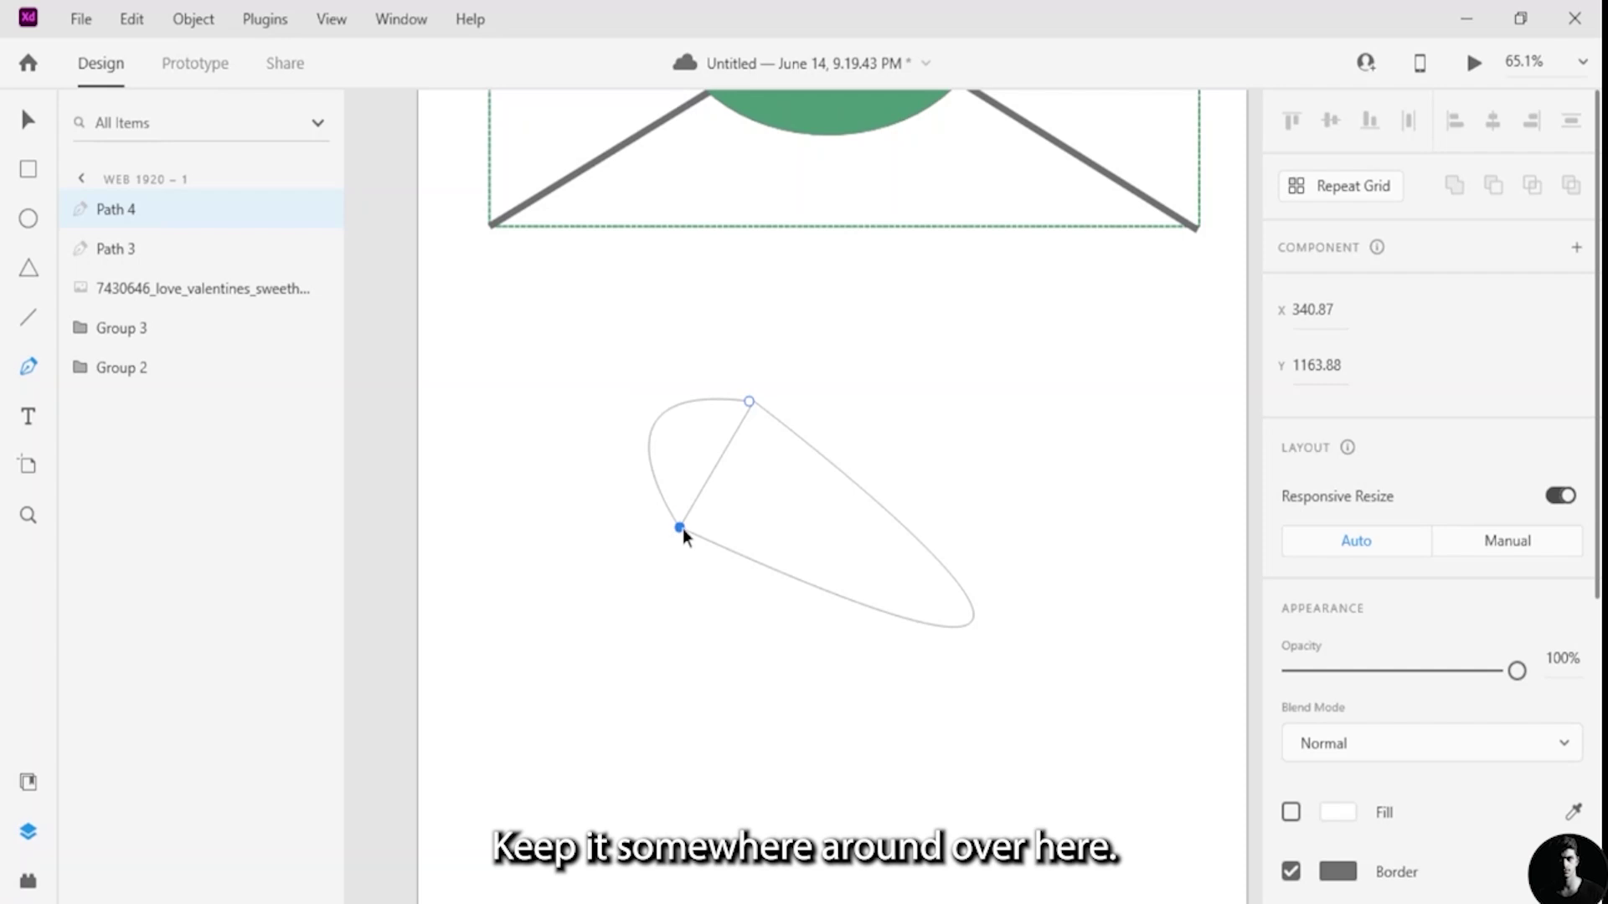
drag(682, 529, 677, 524)
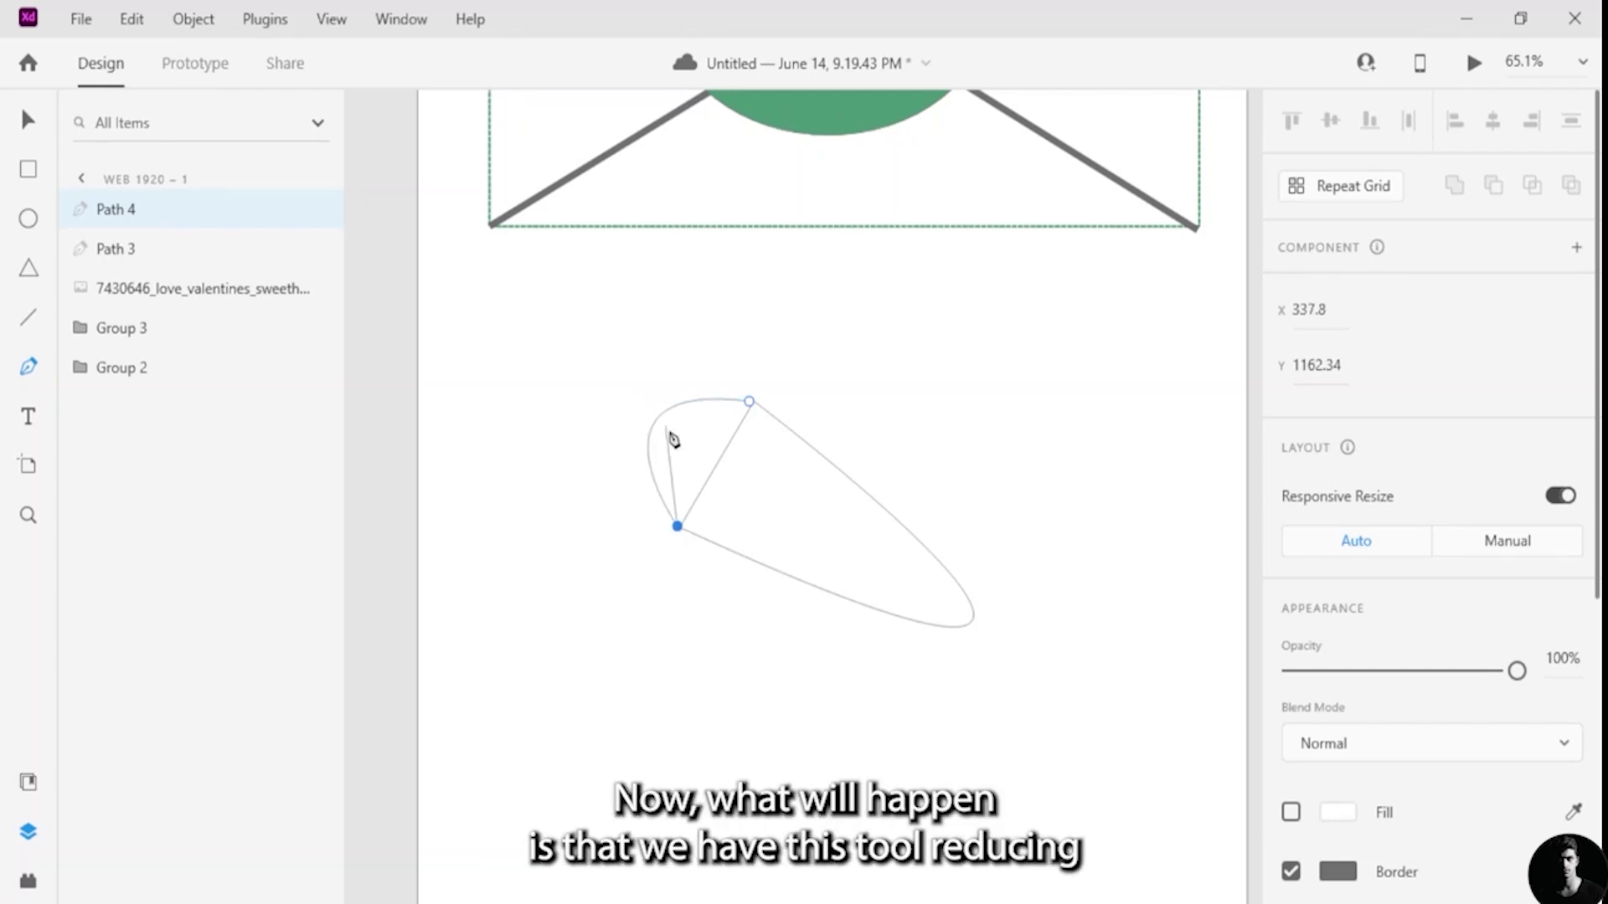
- Extend the second path up and to the left with a curved anchor point, close it, and move its upper handle to about X 381, Y 980
drag(659, 425, 563, 245)
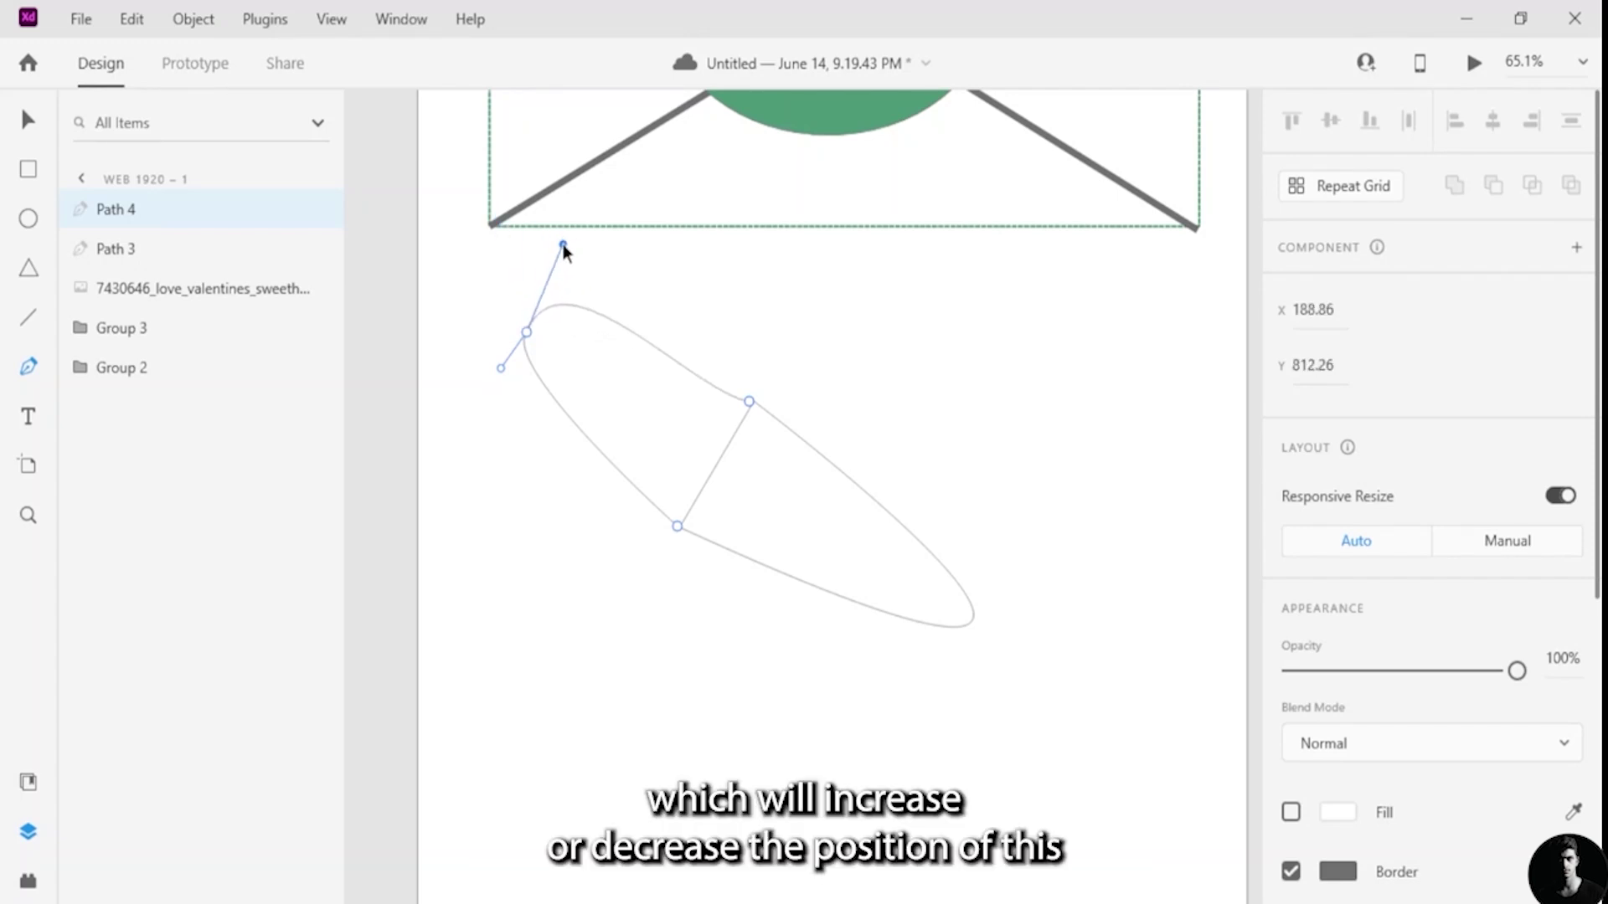
click(749, 401)
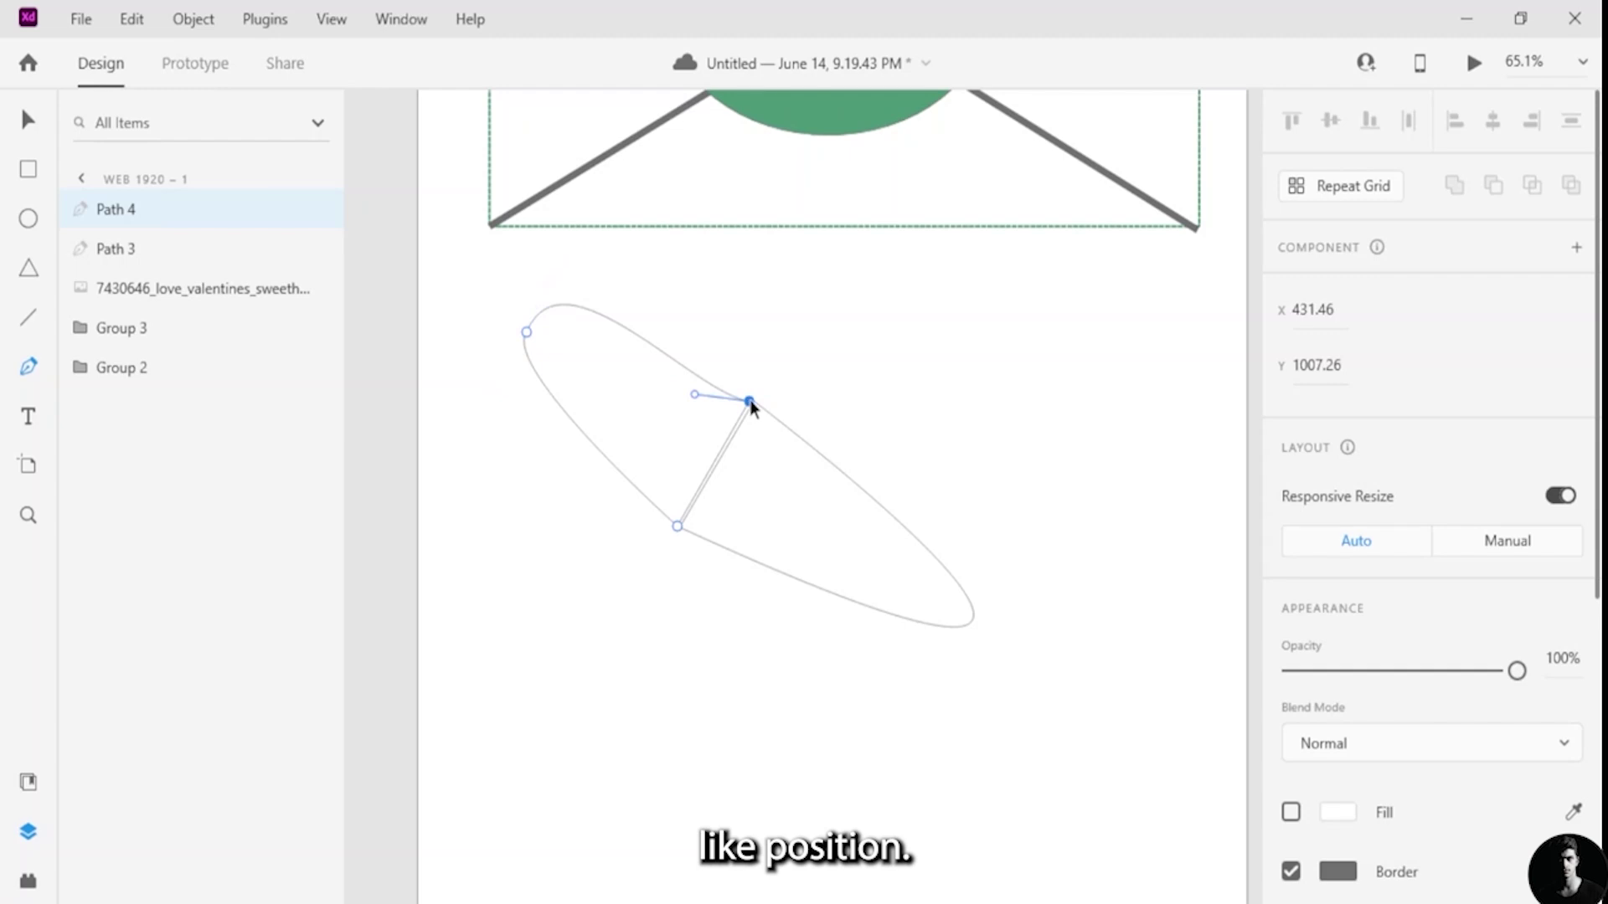
click(701, 389)
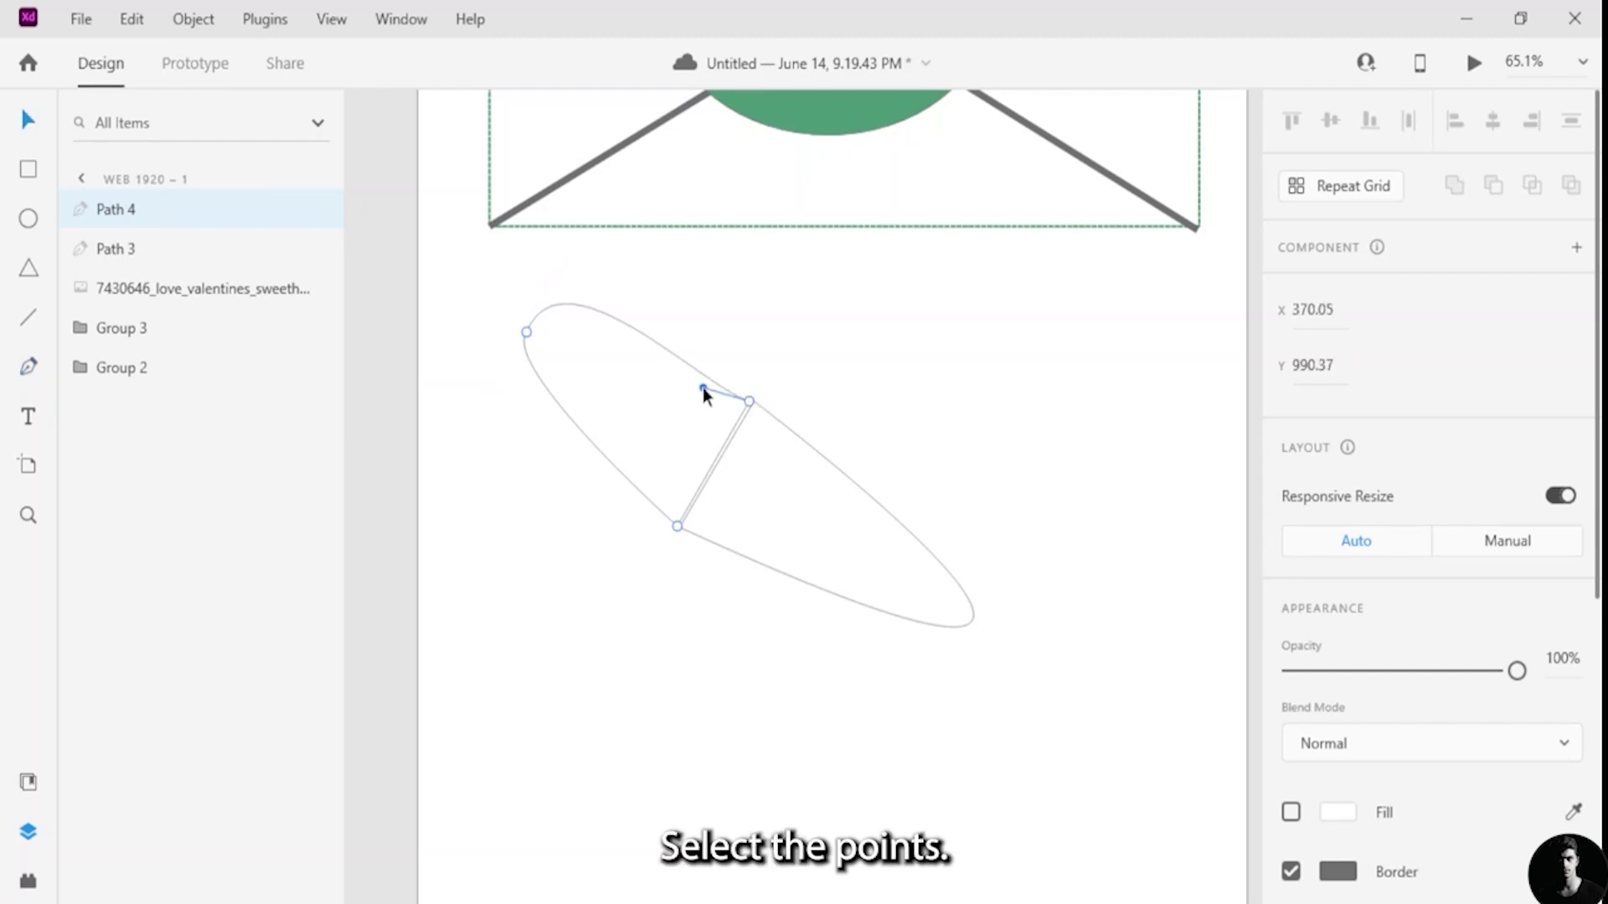
drag(704, 389, 710, 379)
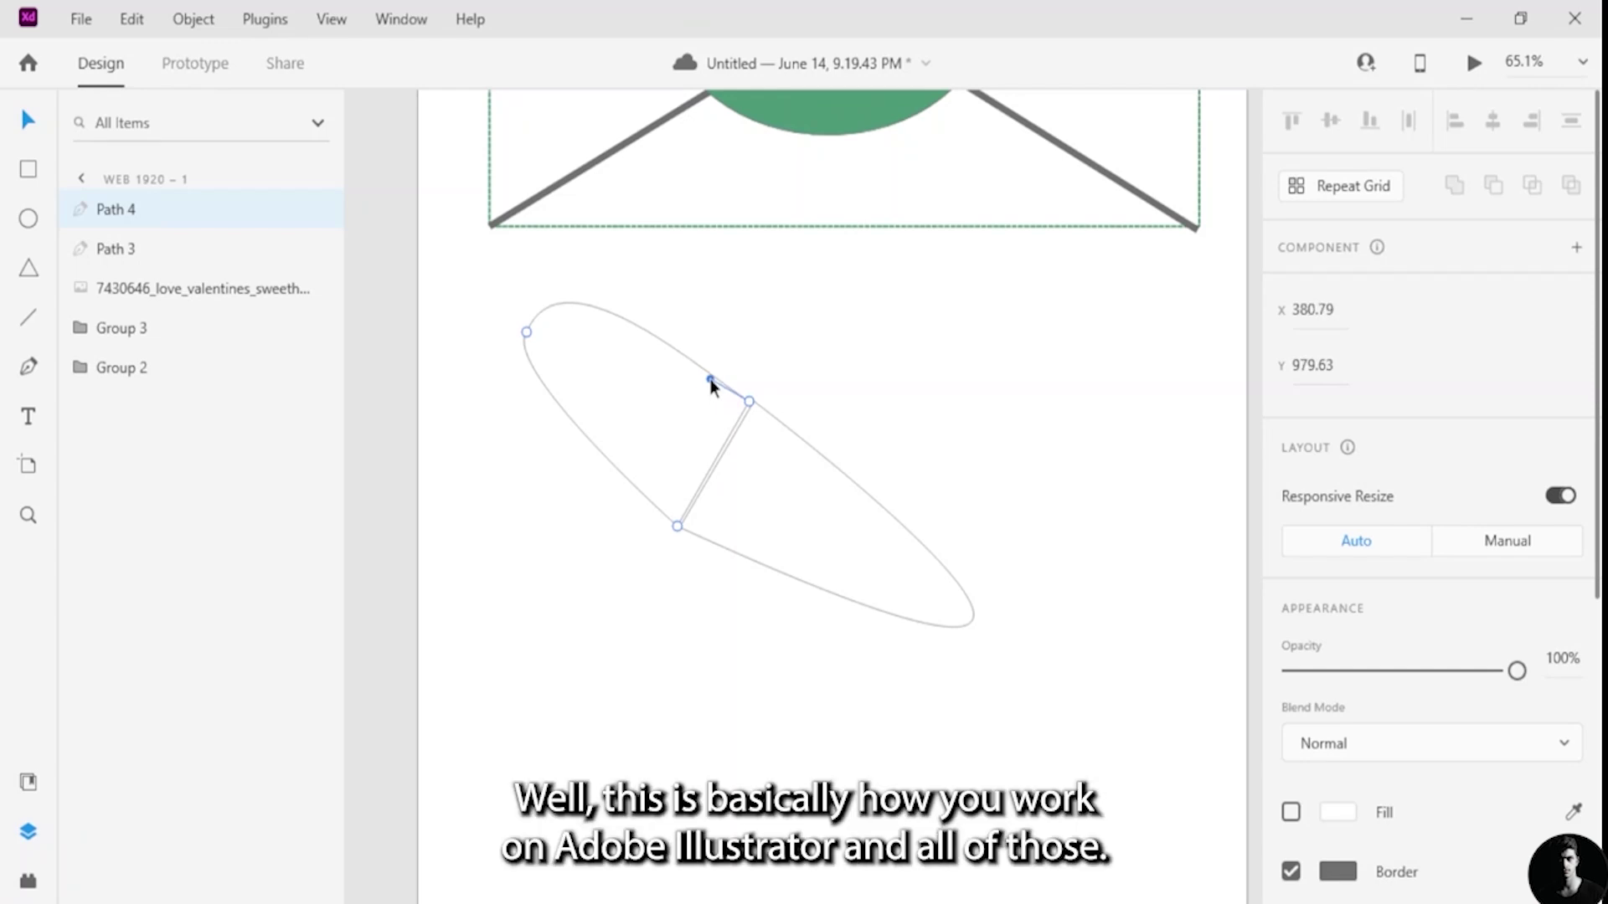
click(679, 527)
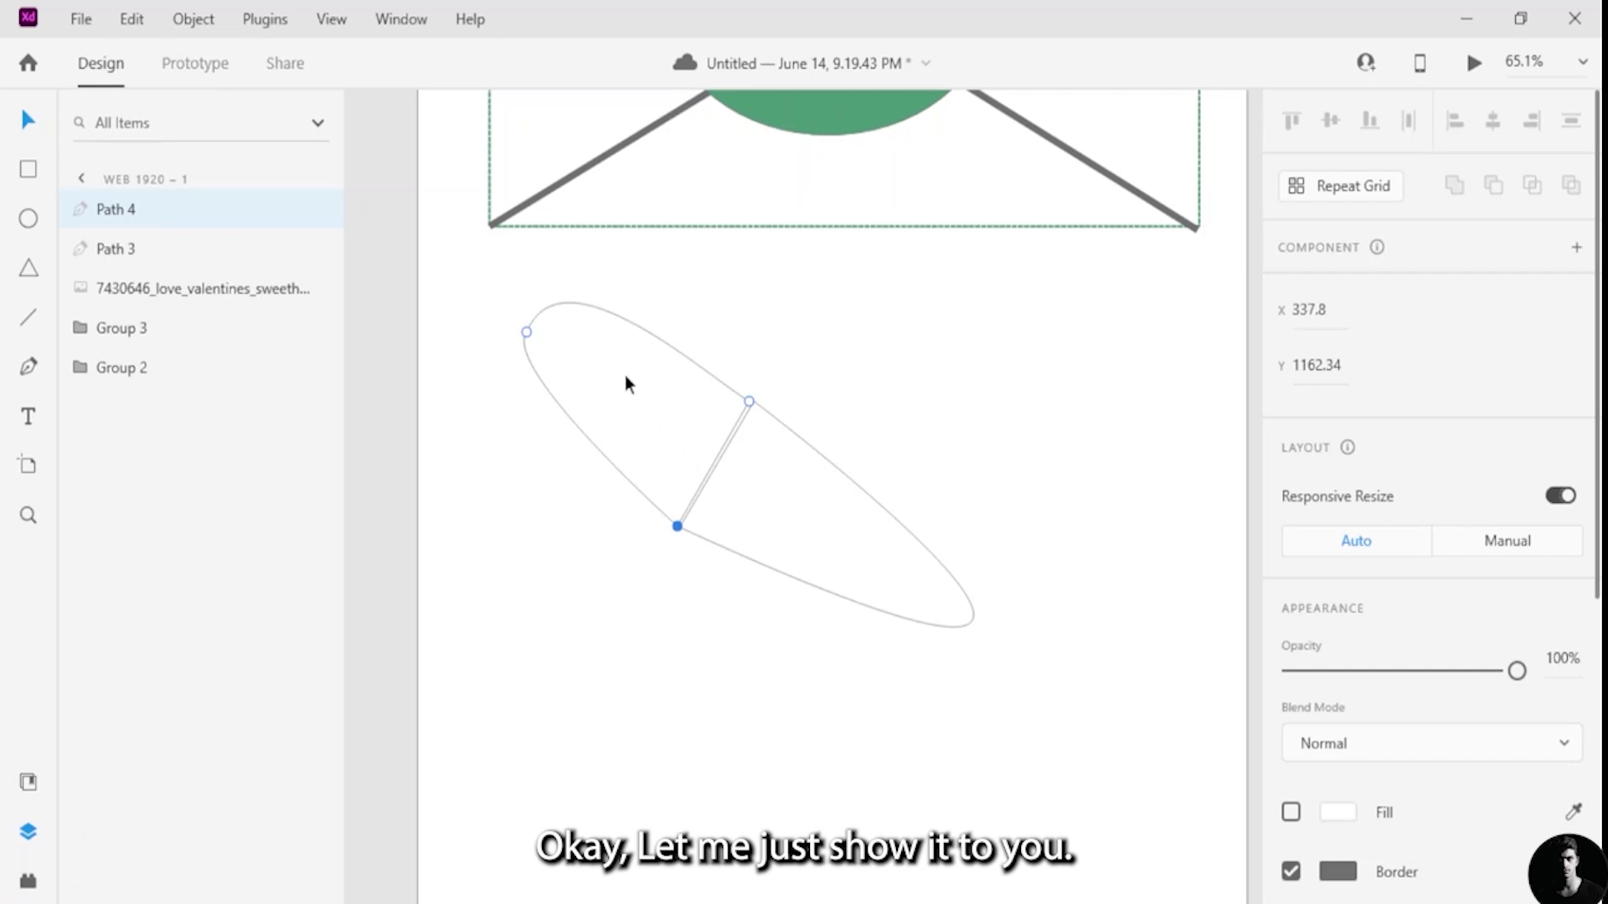
click(622, 396)
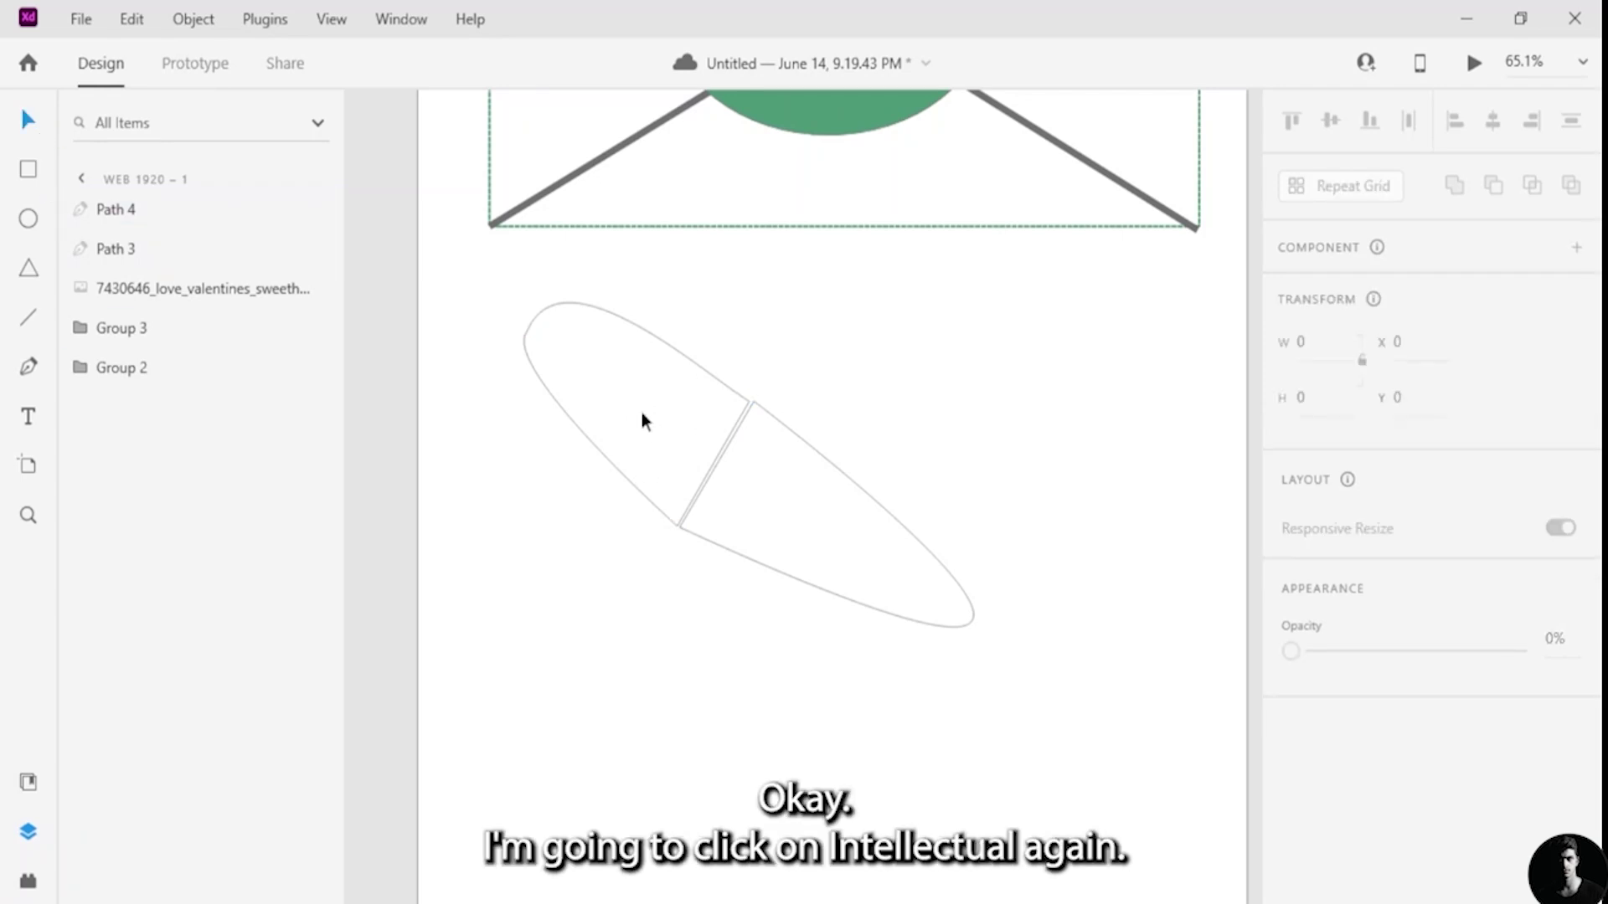
- Try to select the upper-left outline through its unfilled interior and shared edge
drag(646, 414, 596, 514)
click(664, 357)
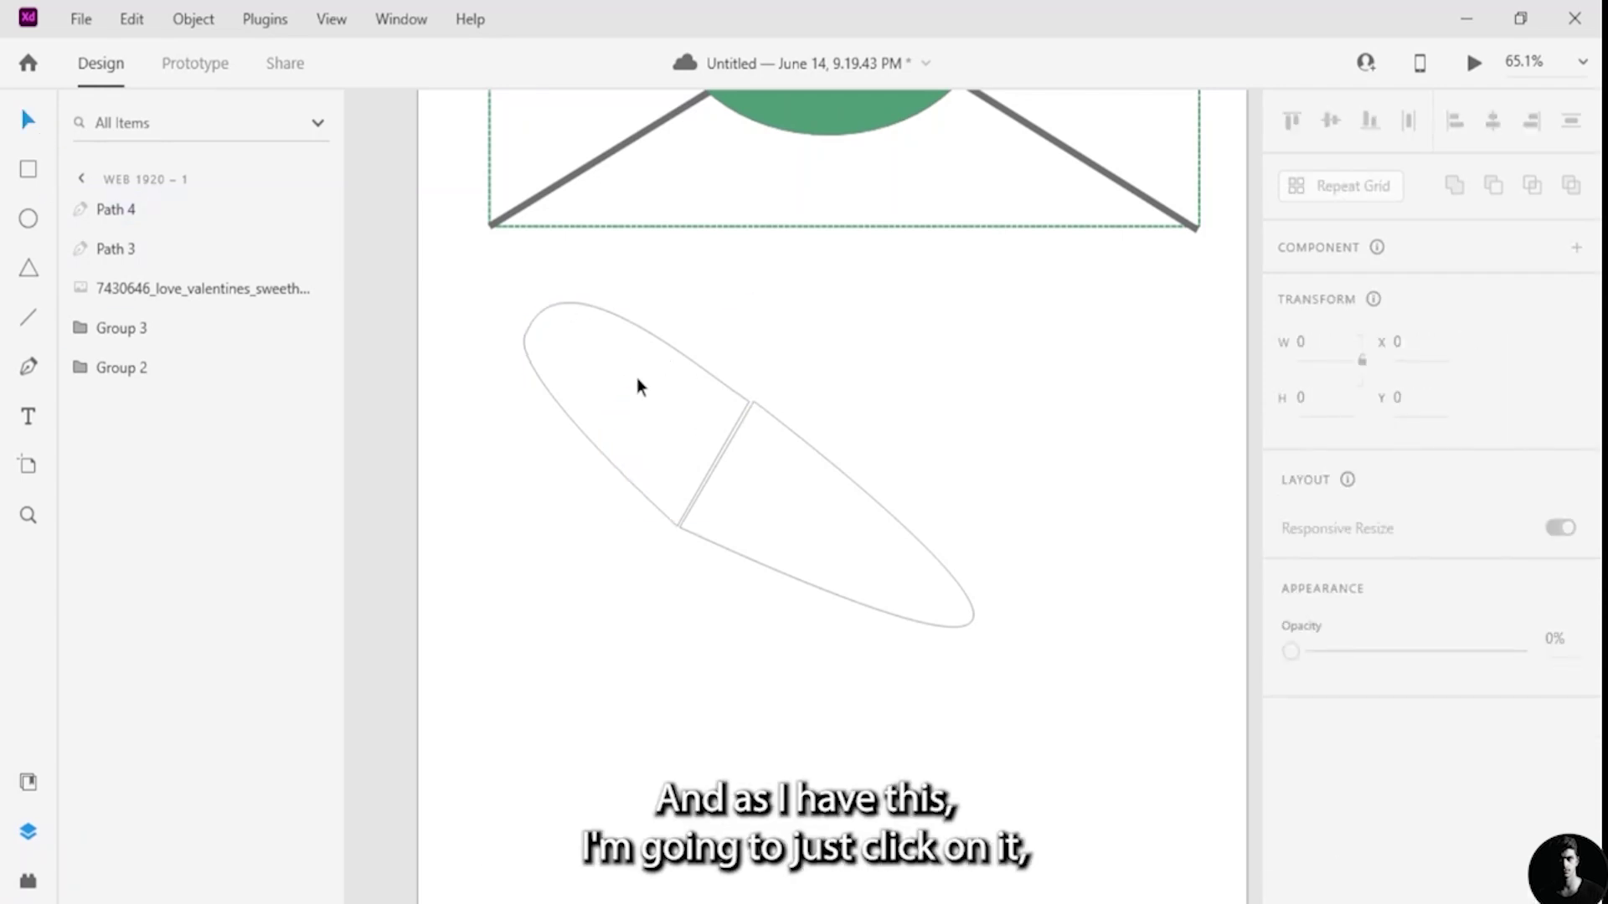
double_click(696, 490)
double_click(677, 449)
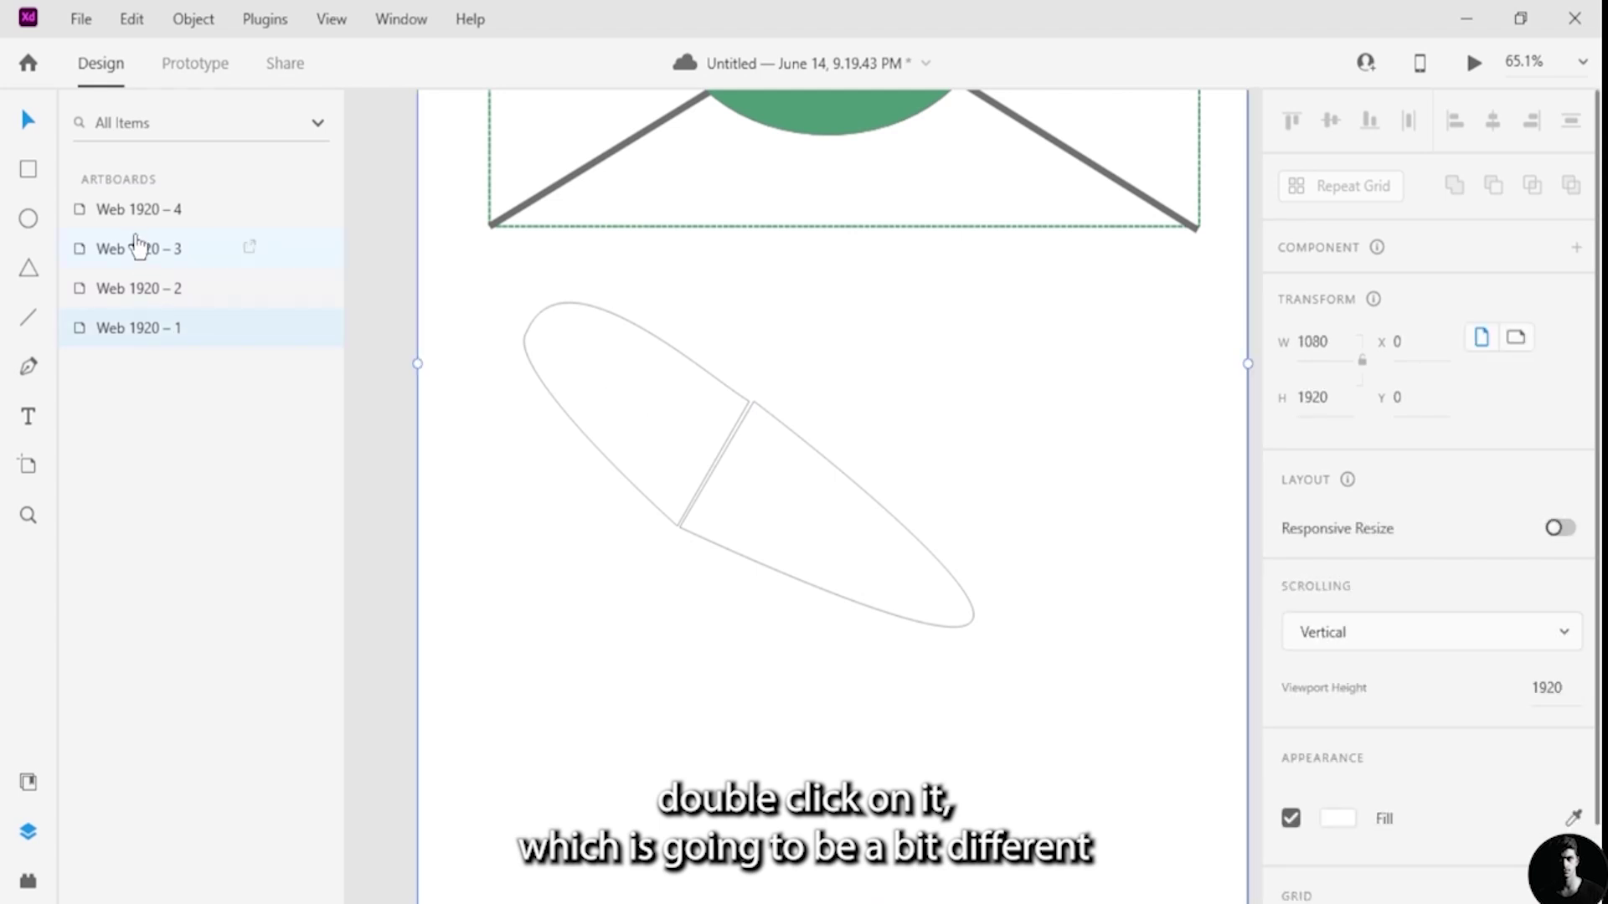
click(655, 416)
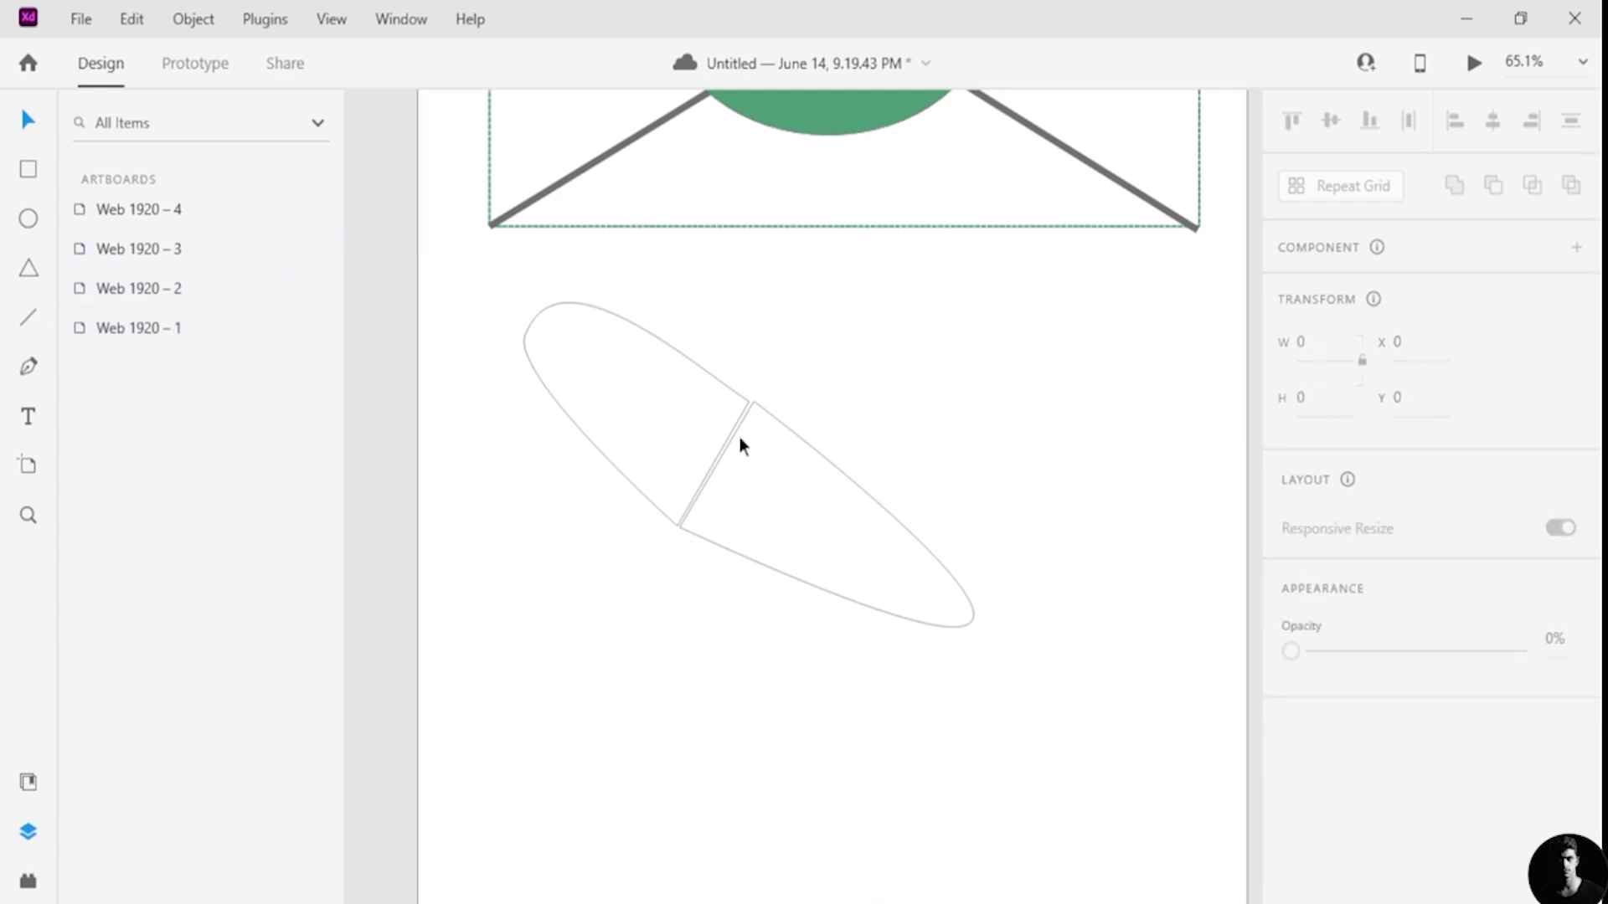
click(713, 406)
- Open the upper-left path on Web 1920 – 1 for anchor-point editing and deselect it
double_click(189, 330)
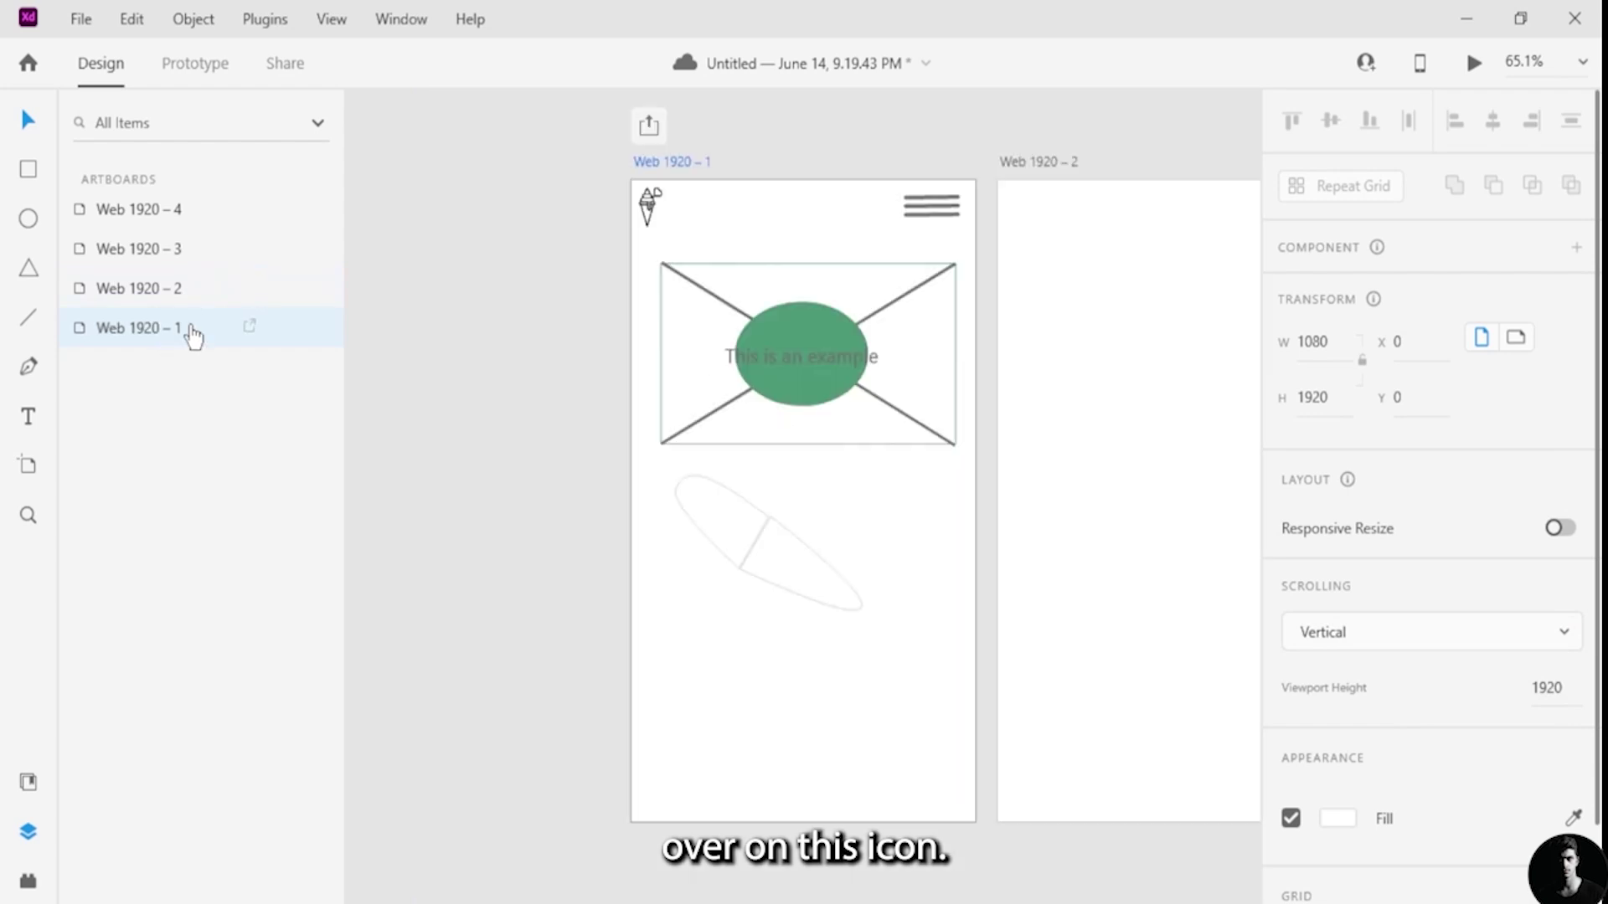
click(813, 526)
double_click(752, 548)
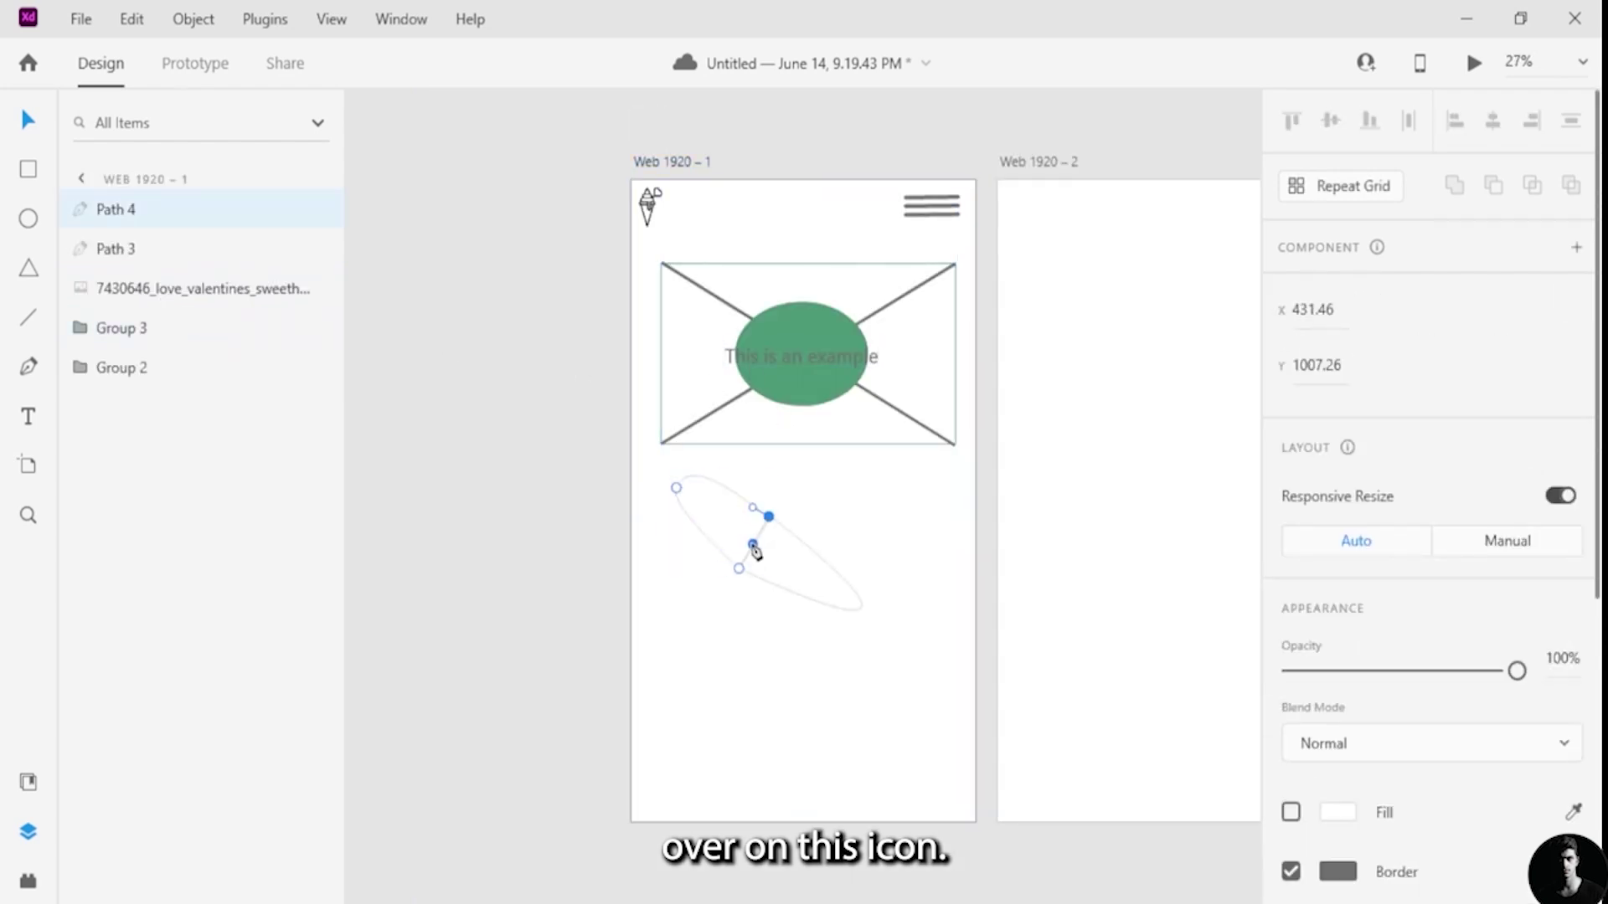
scroll(741, 522, up, 6)
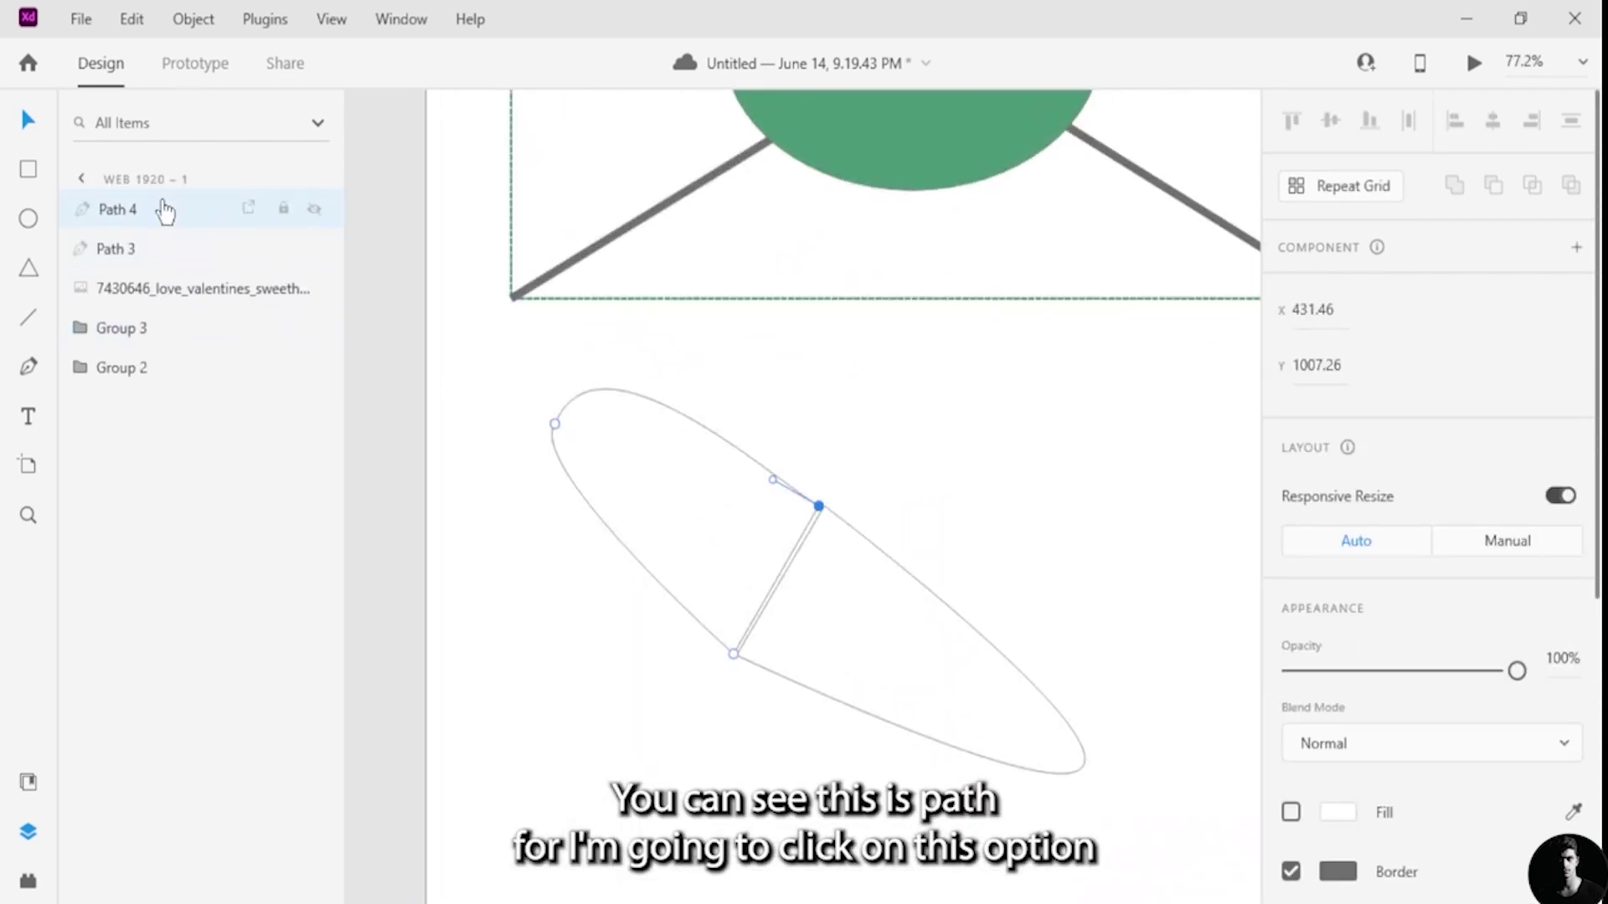
click(627, 450)
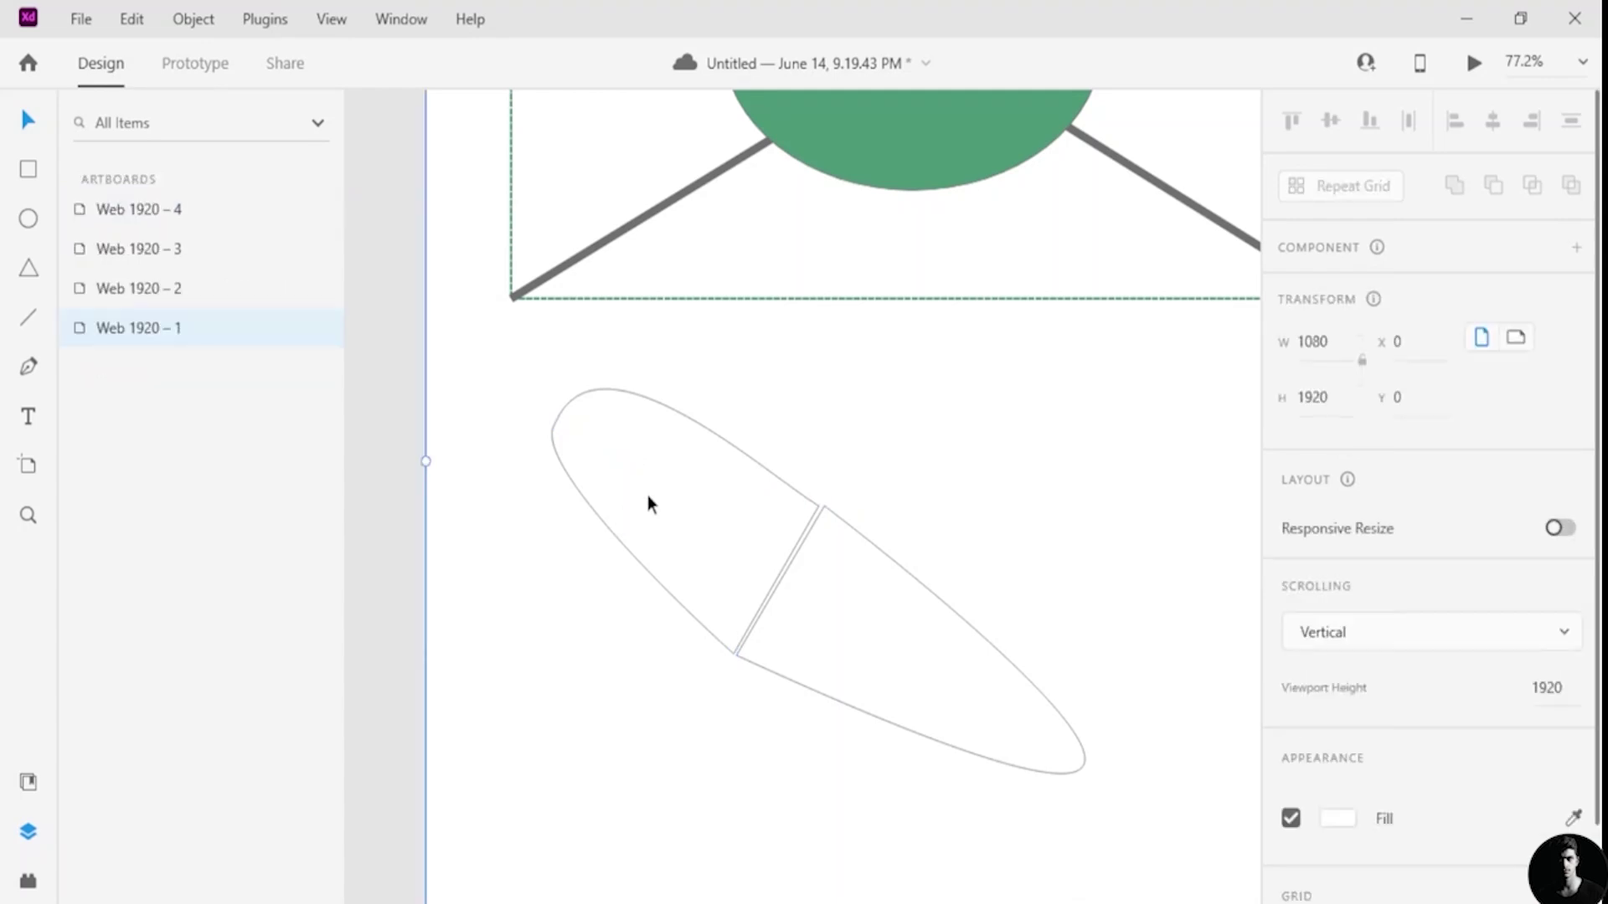
click(398, 399)
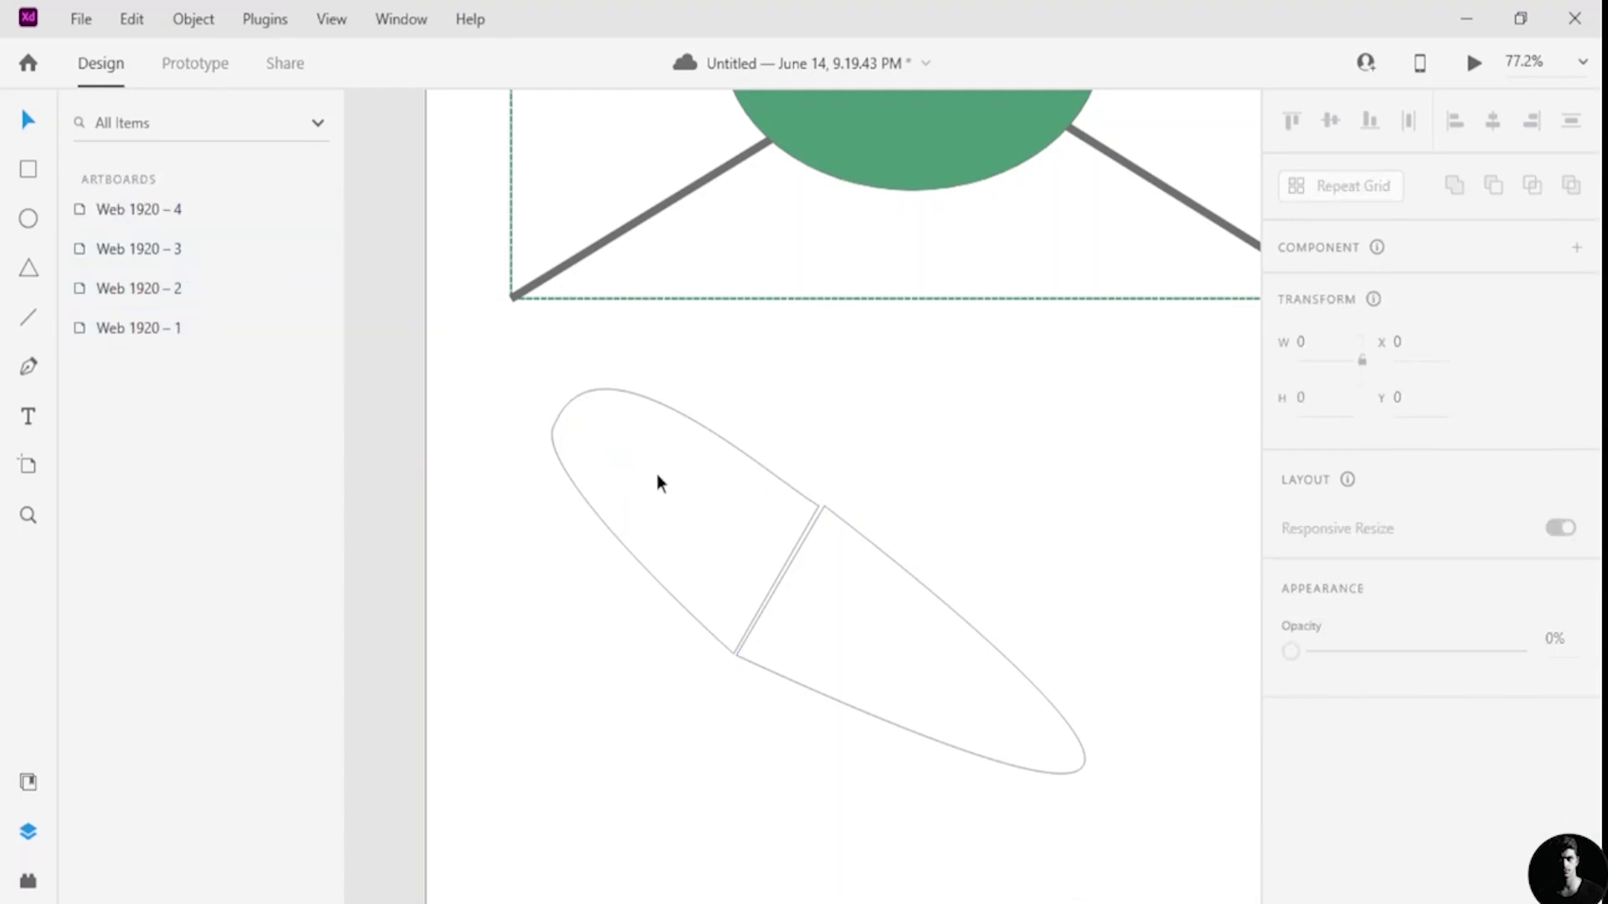
- Rotate the upper-left path slightly counterclockwise and deselect it
click(670, 407)
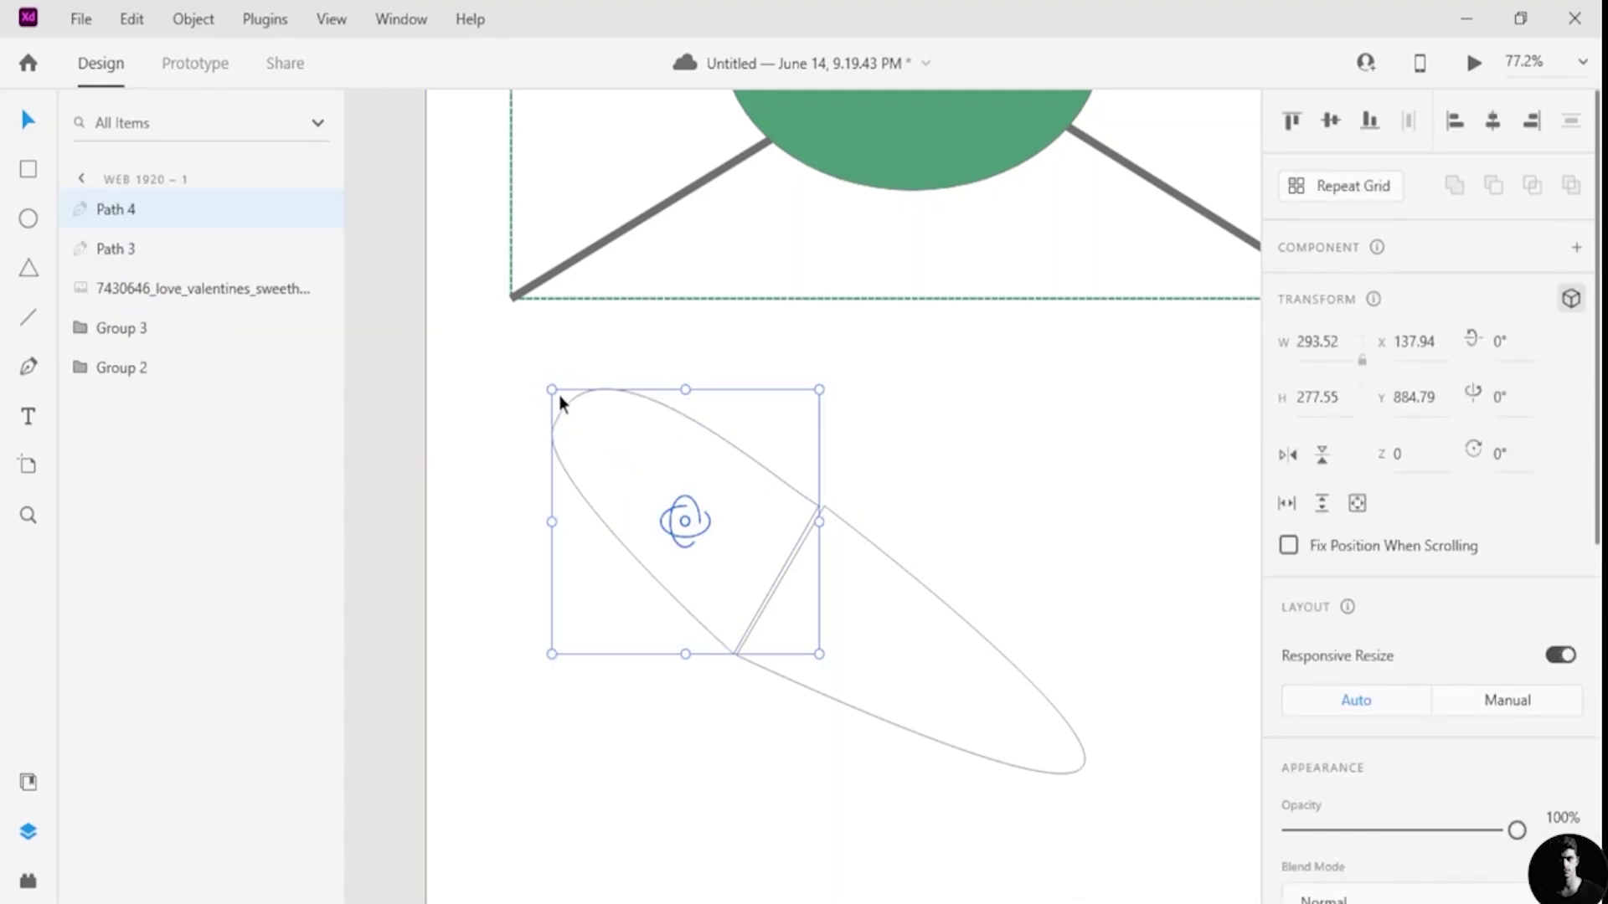
drag(542, 385, 528, 438)
click(549, 429)
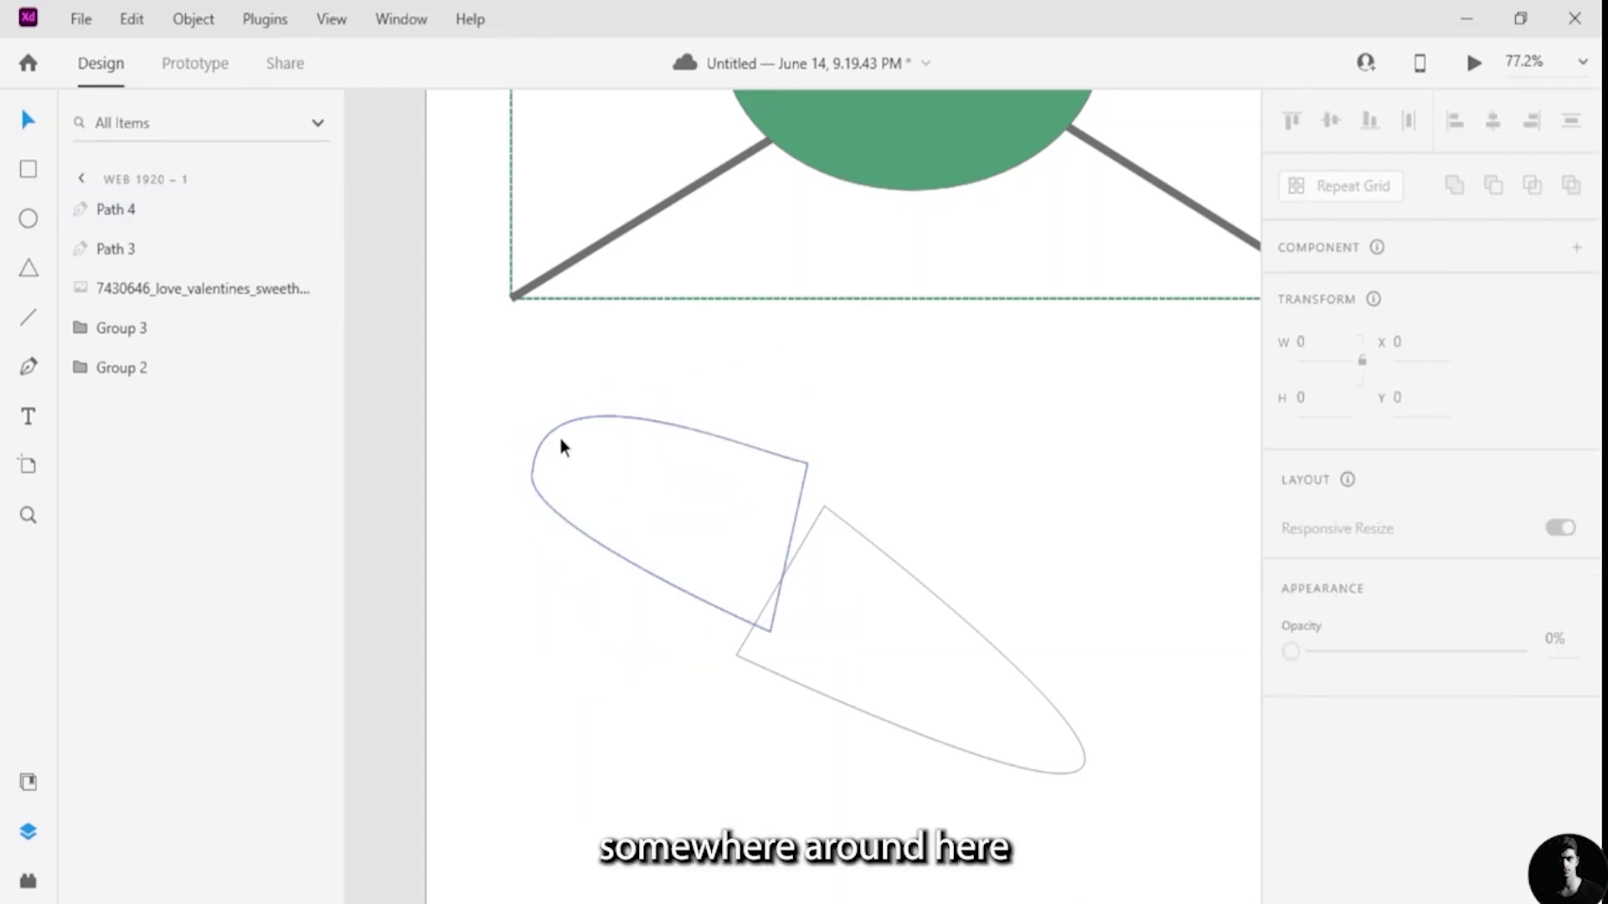
- With the Pen tool, remove the upper-left path's straight closing edge and move its left anchor to about X 105, Y 922
click(27, 366)
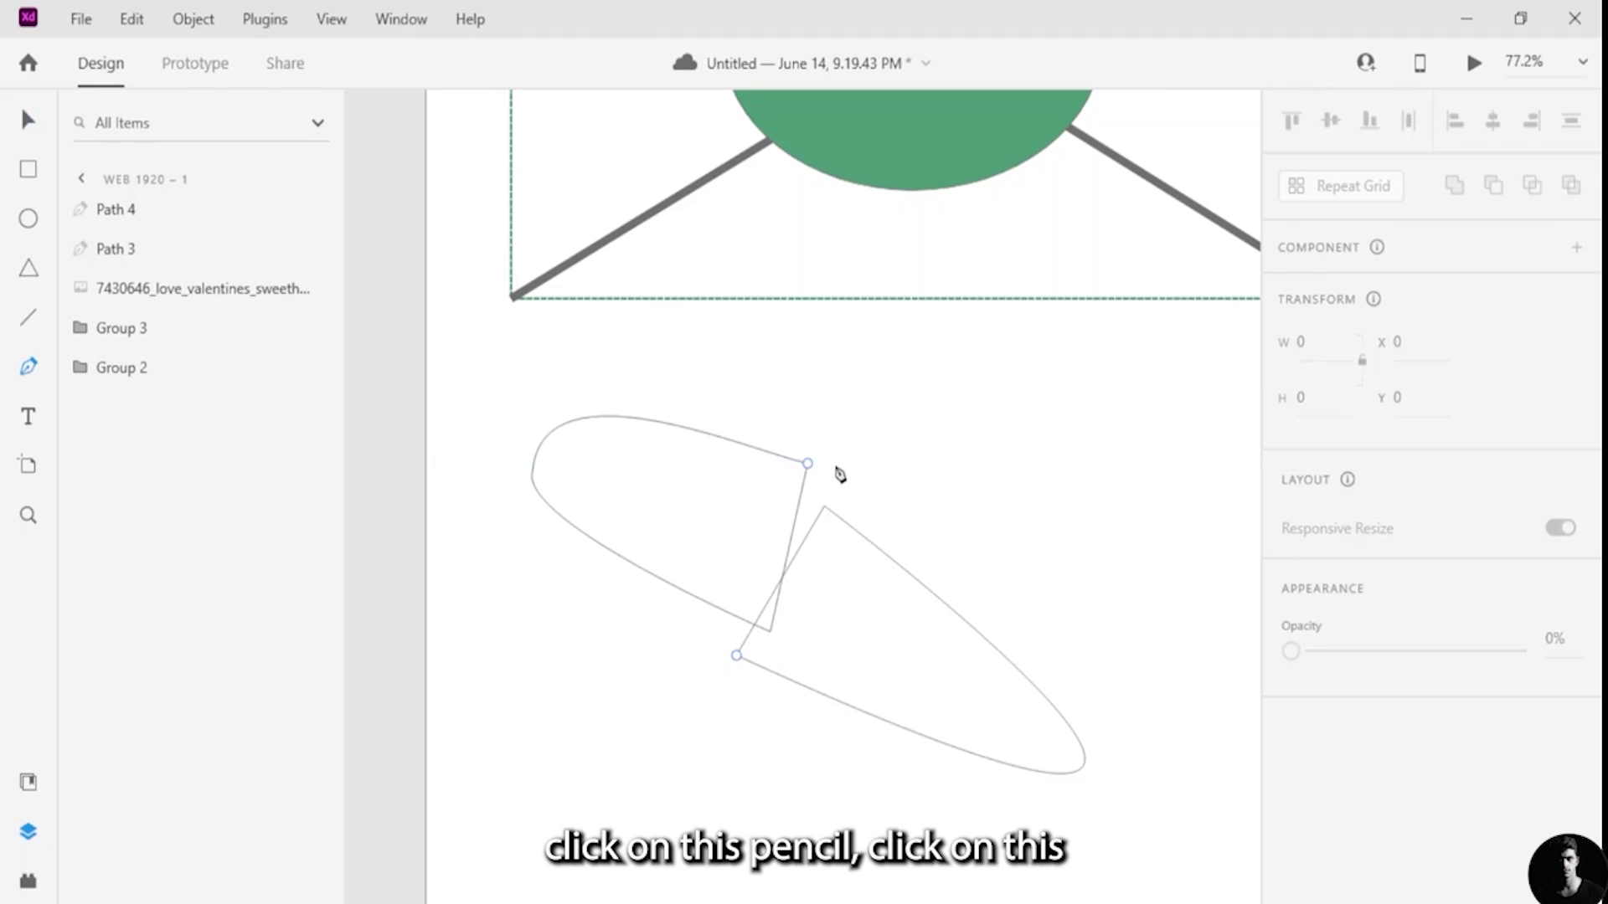
click(809, 464)
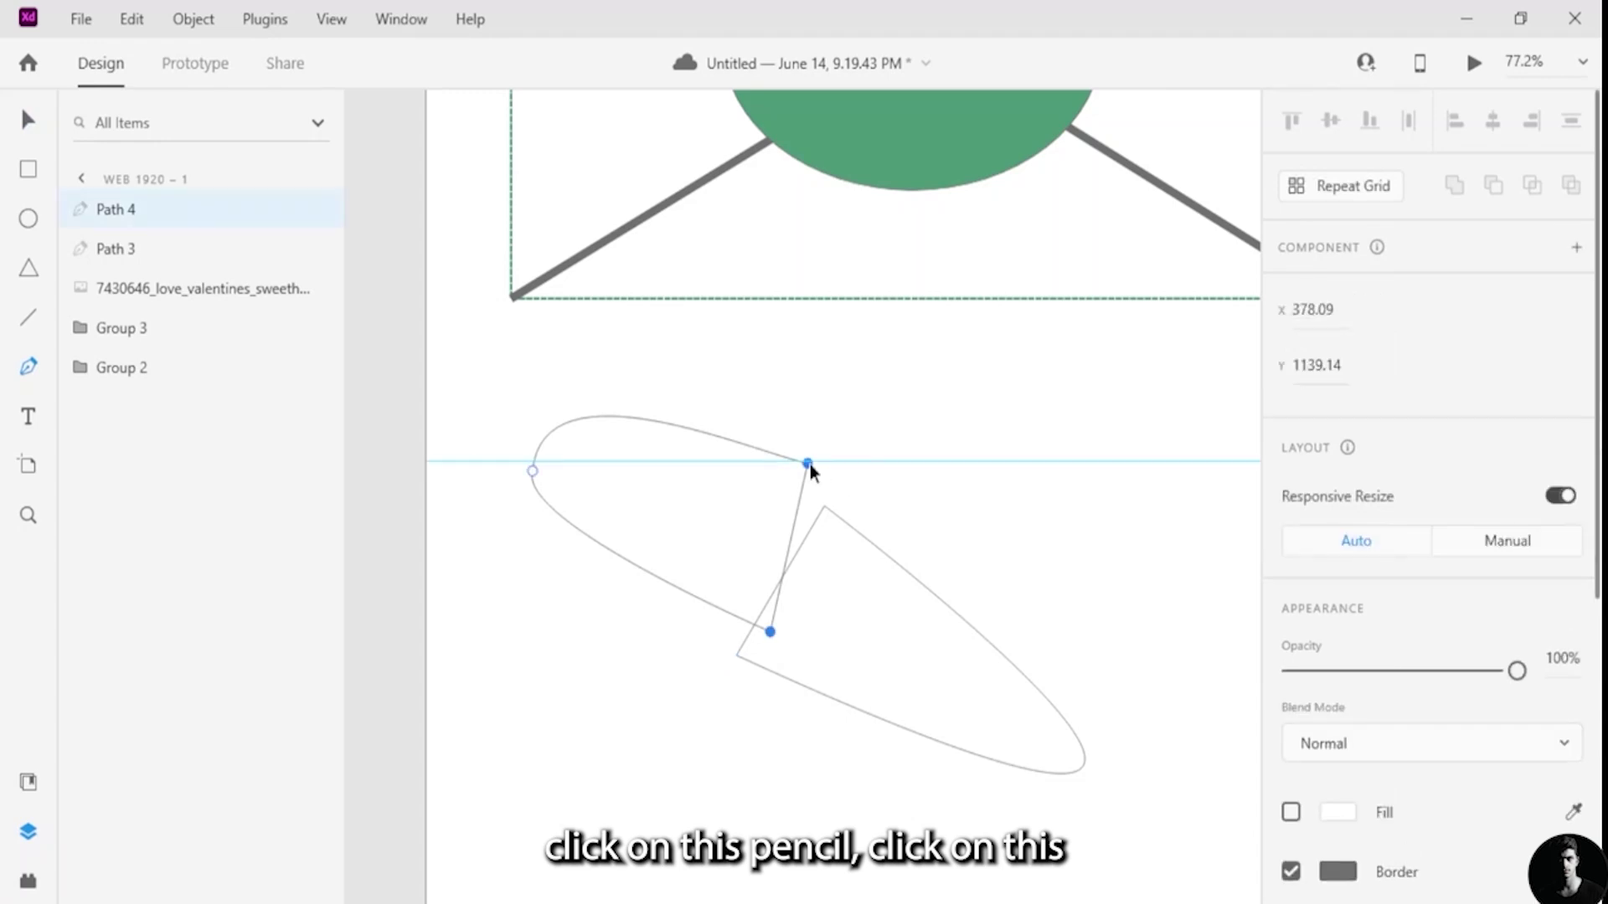
click(533, 471)
drag(533, 469, 522, 432)
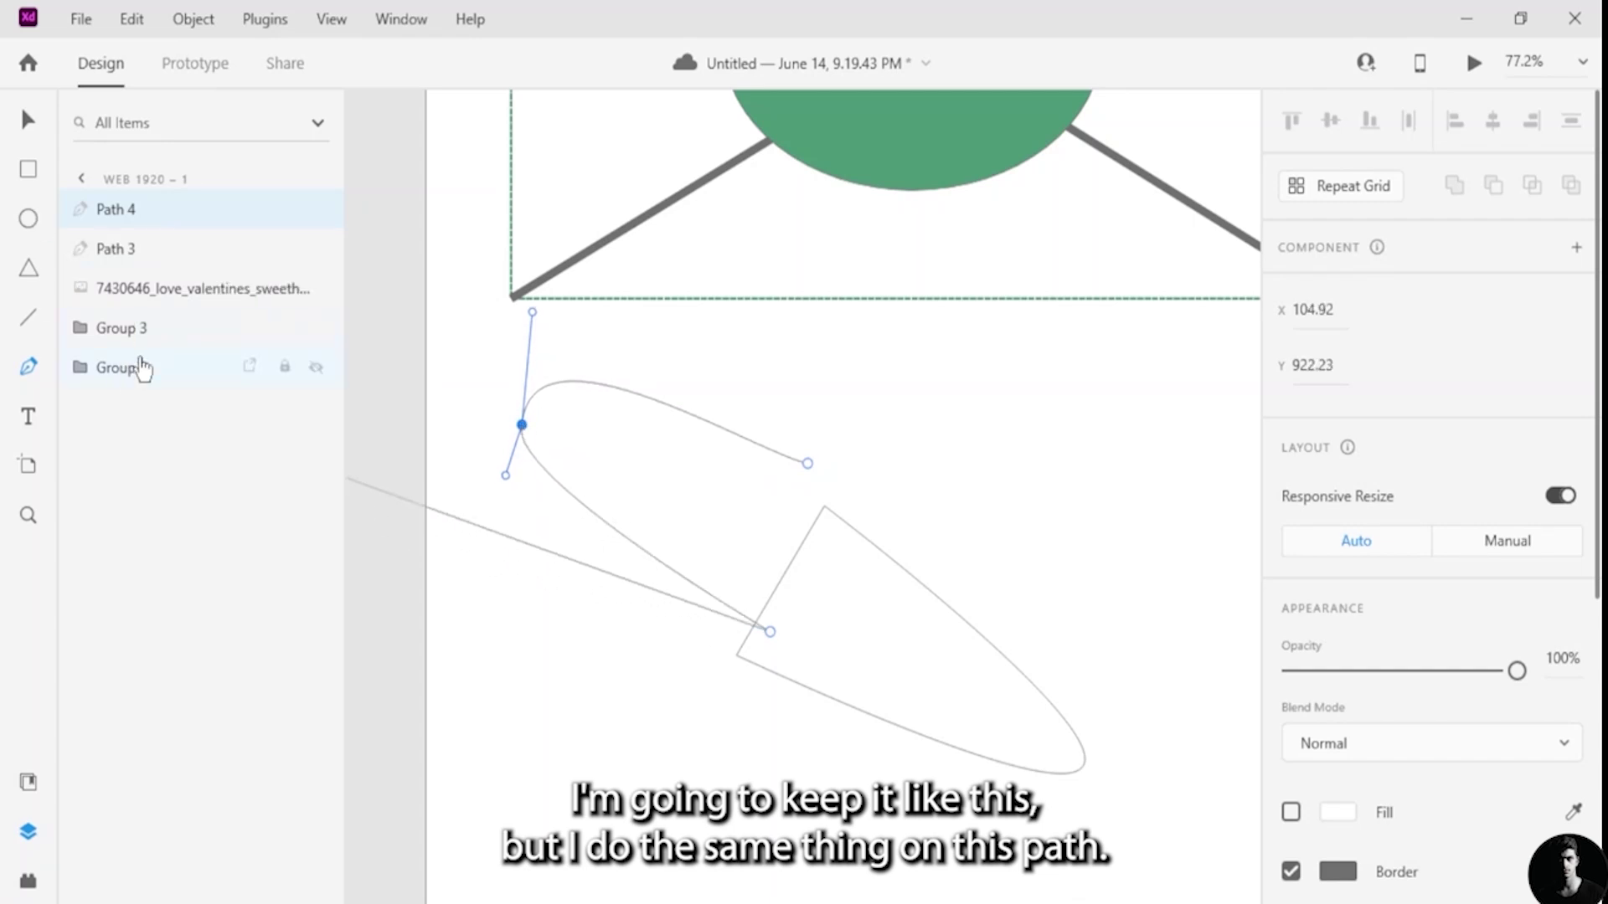
click(166, 251)
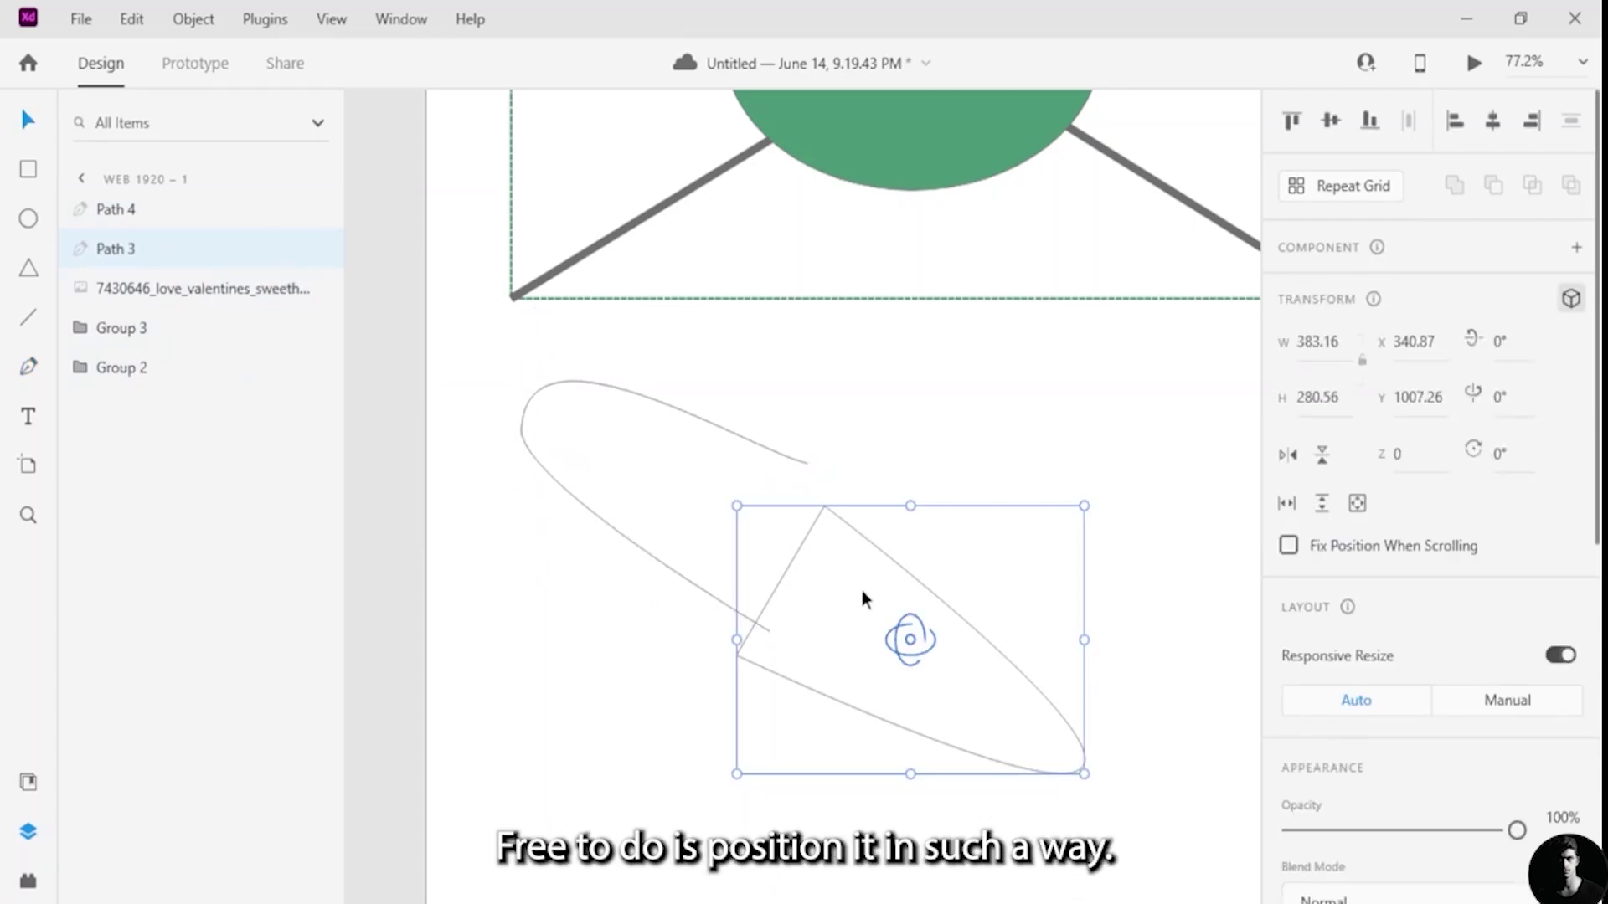
drag(929, 507, 939, 482)
click(933, 514)
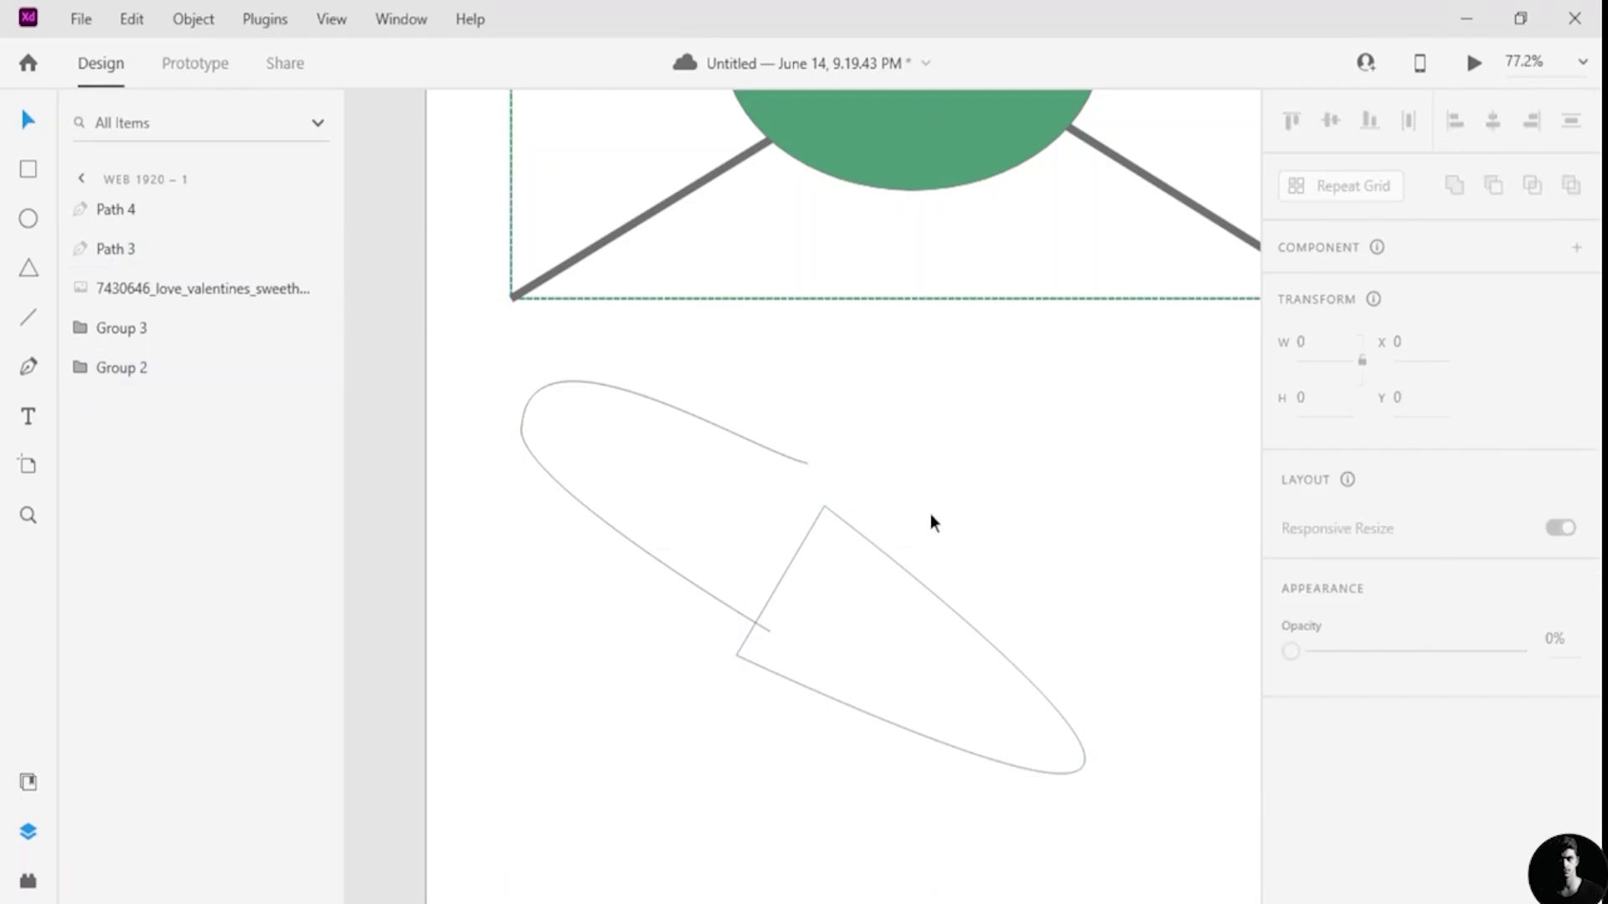
click(130, 250)
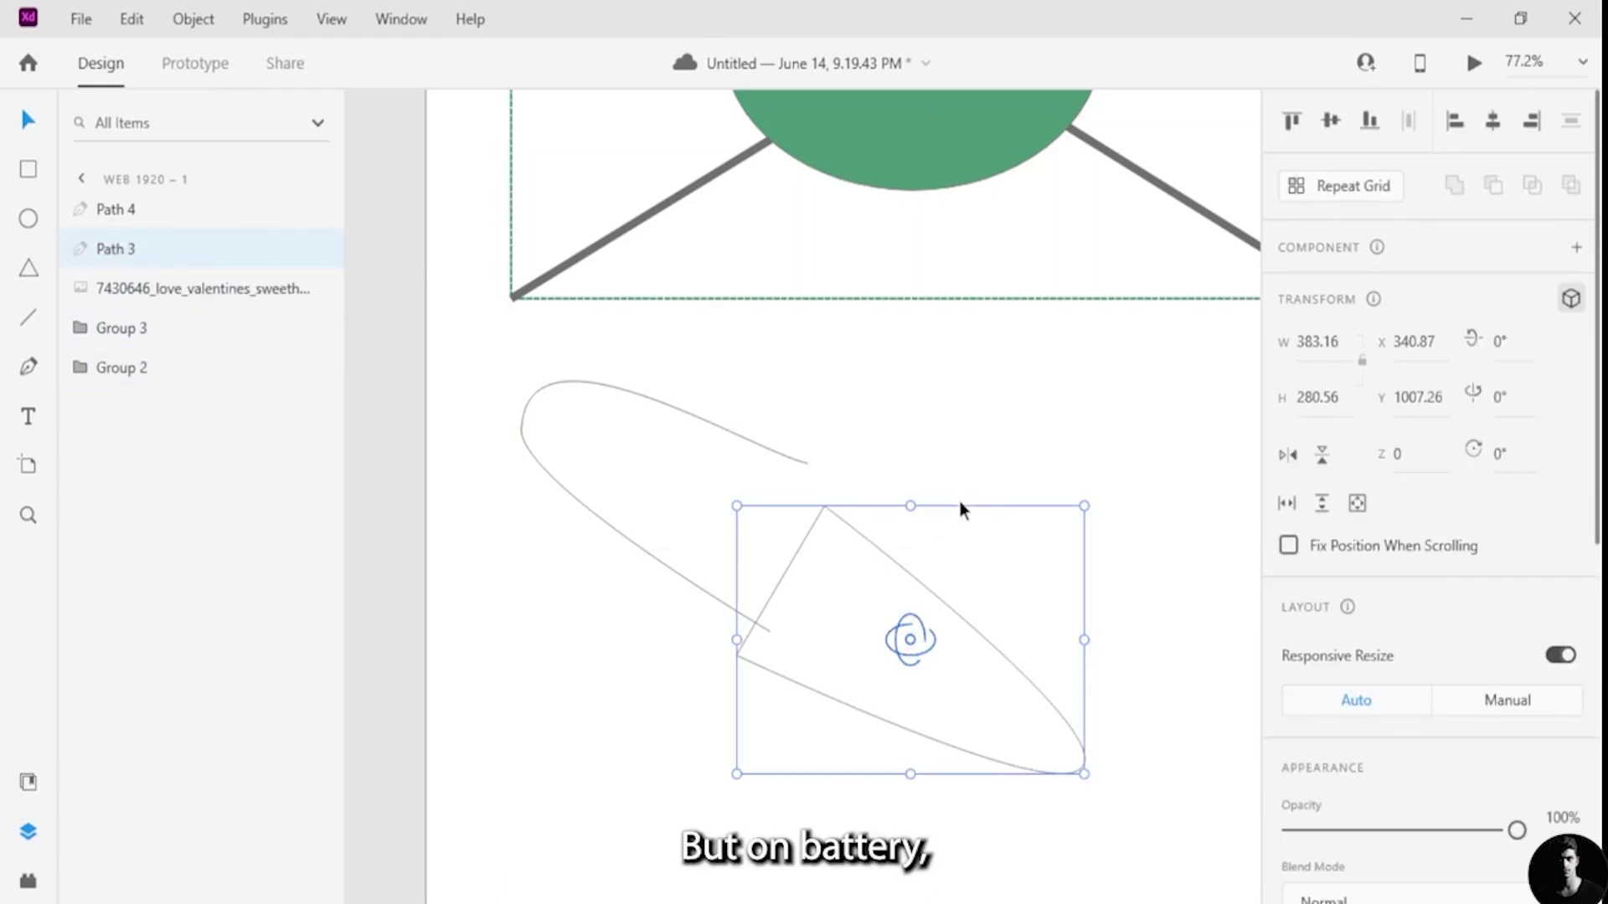
drag(981, 504, 1001, 490)
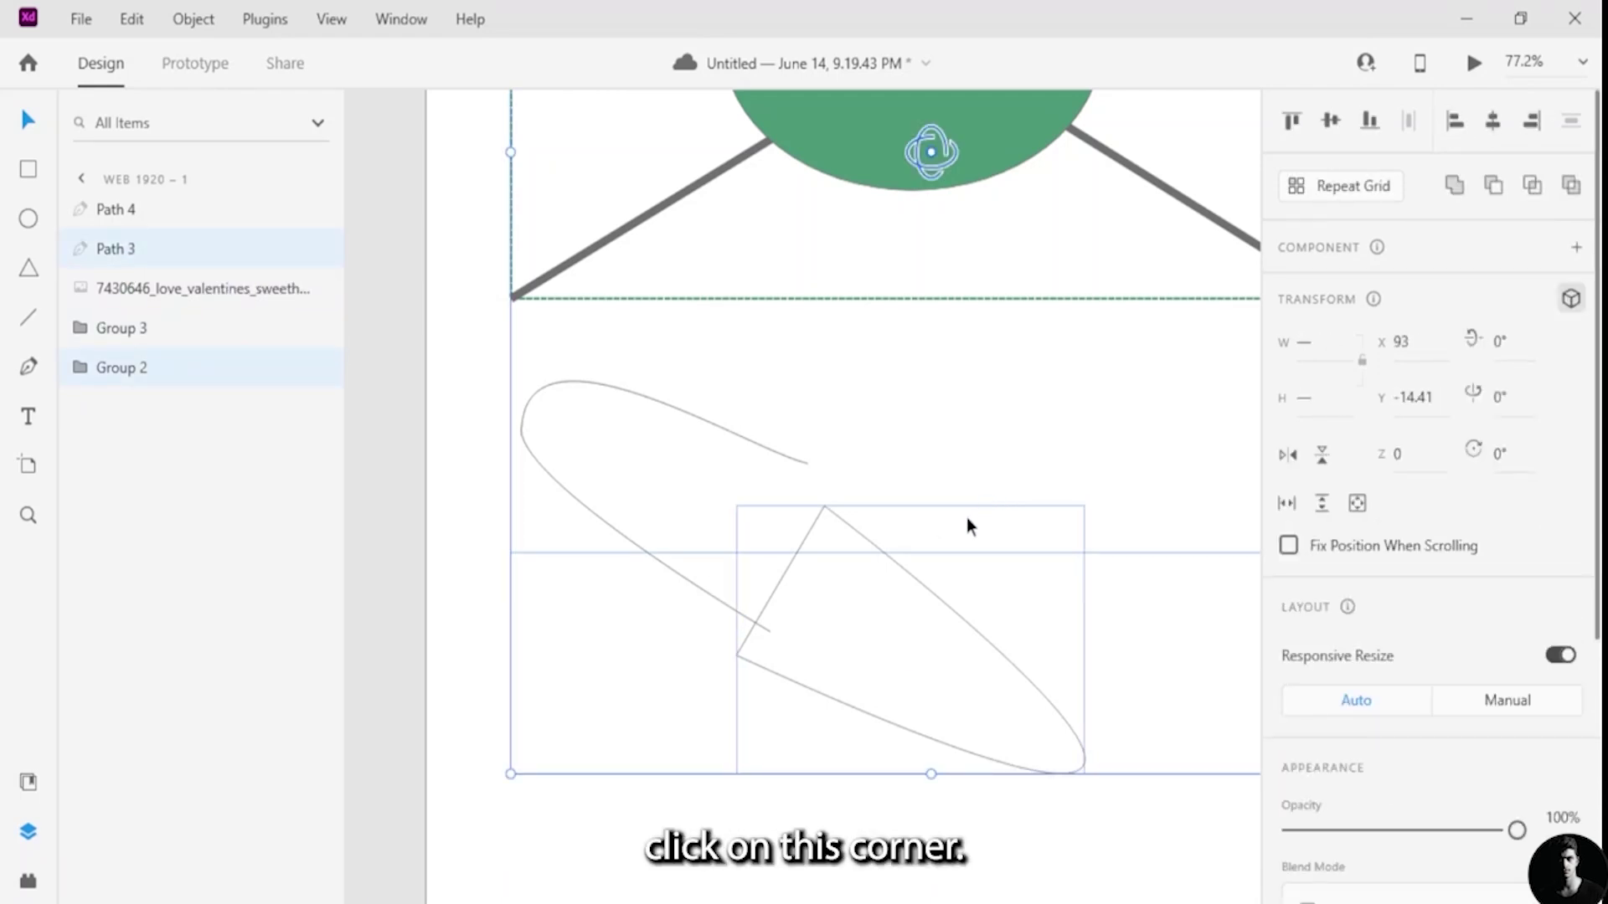
click(945, 527)
- Enlarge the lower-right path to about 453 × 328 and rotate it to about -40°
click(134, 251)
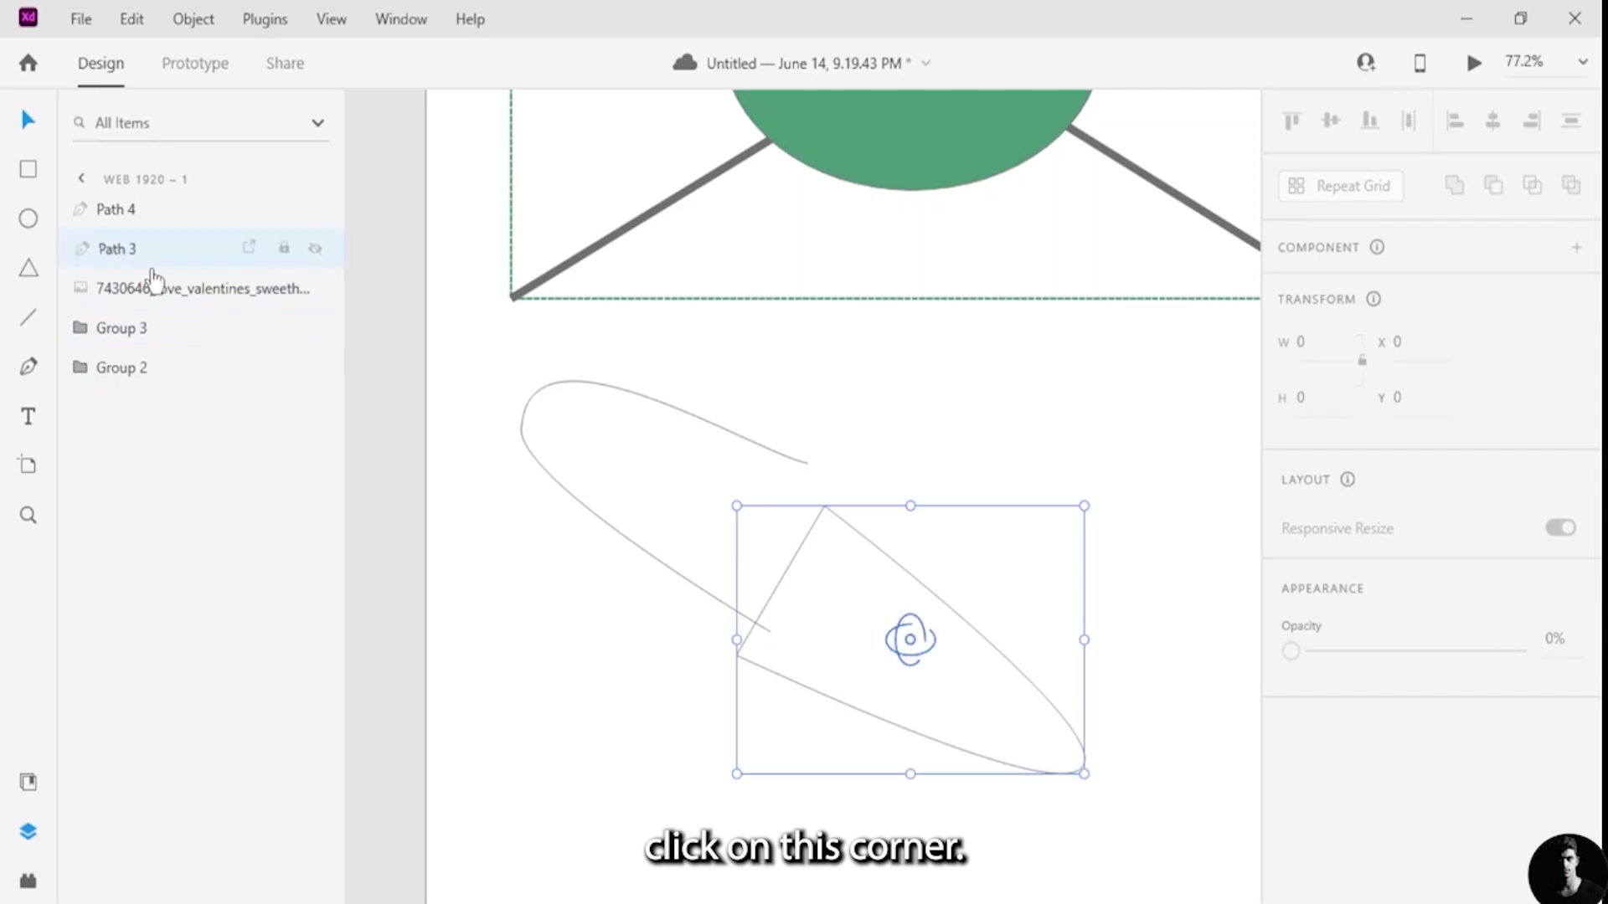
click(903, 557)
click(902, 557)
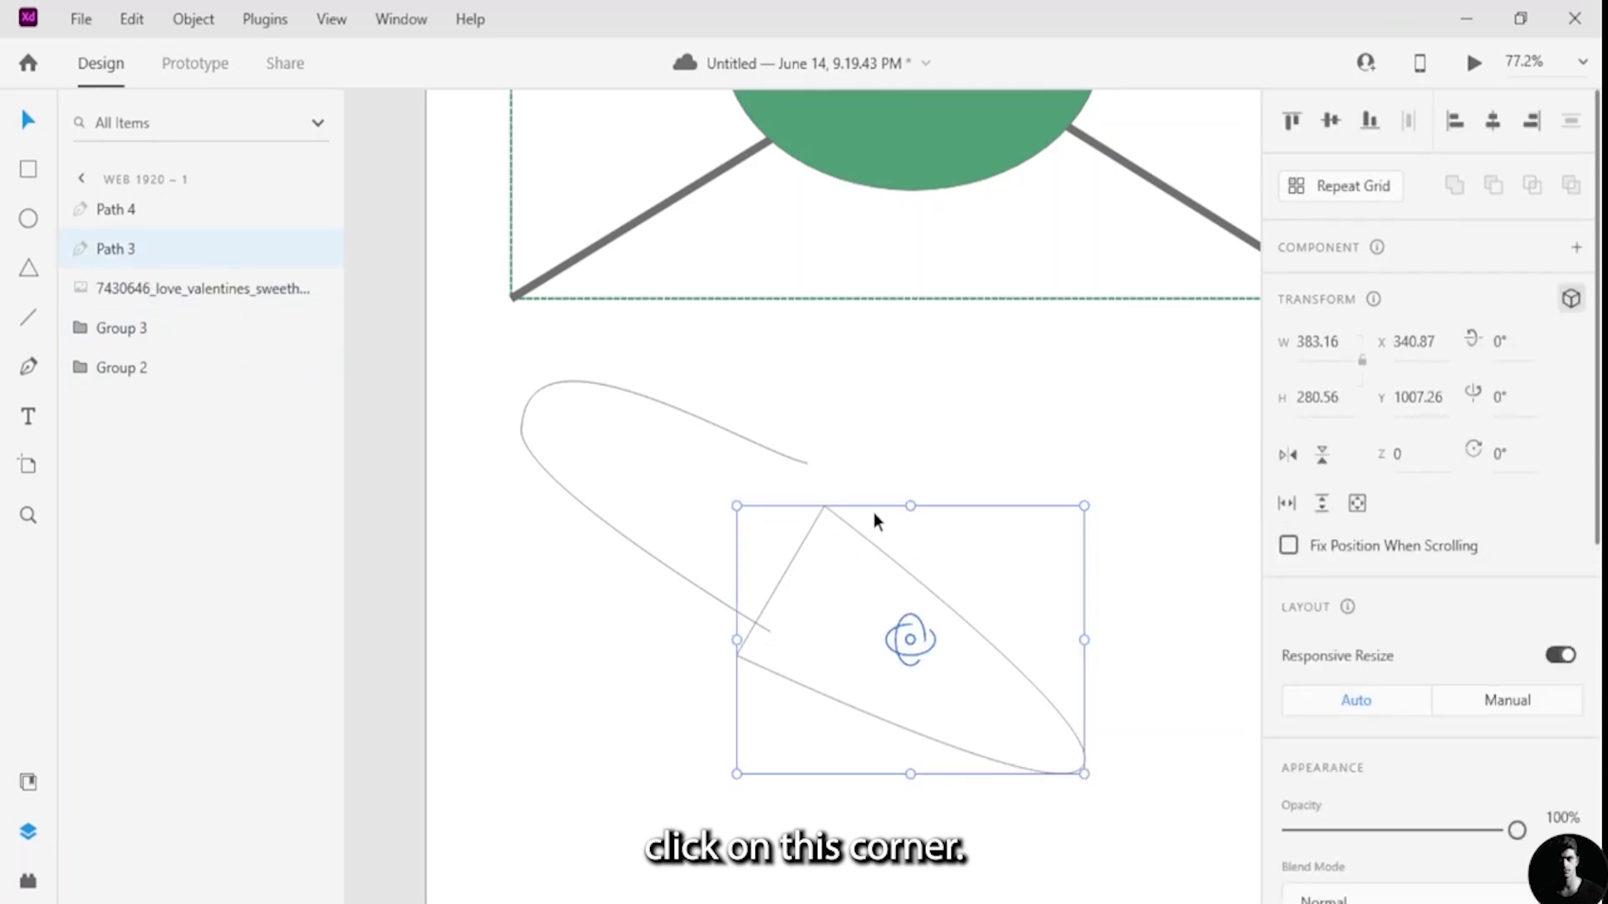
drag(1084, 506, 1149, 461)
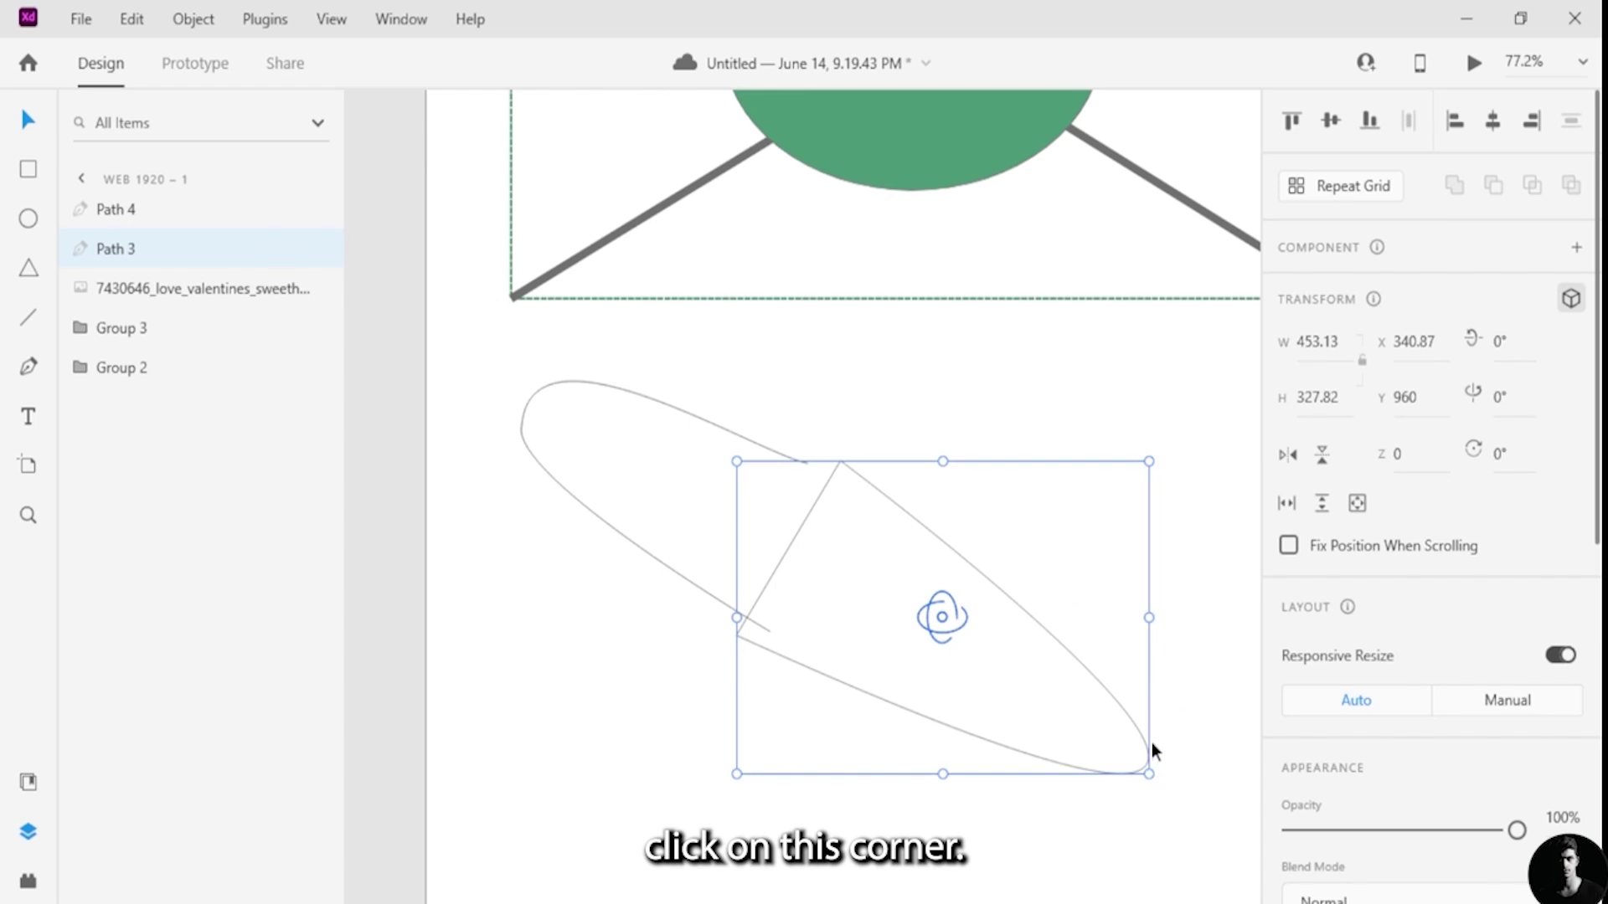
drag(1154, 777, 1179, 600)
click(1035, 399)
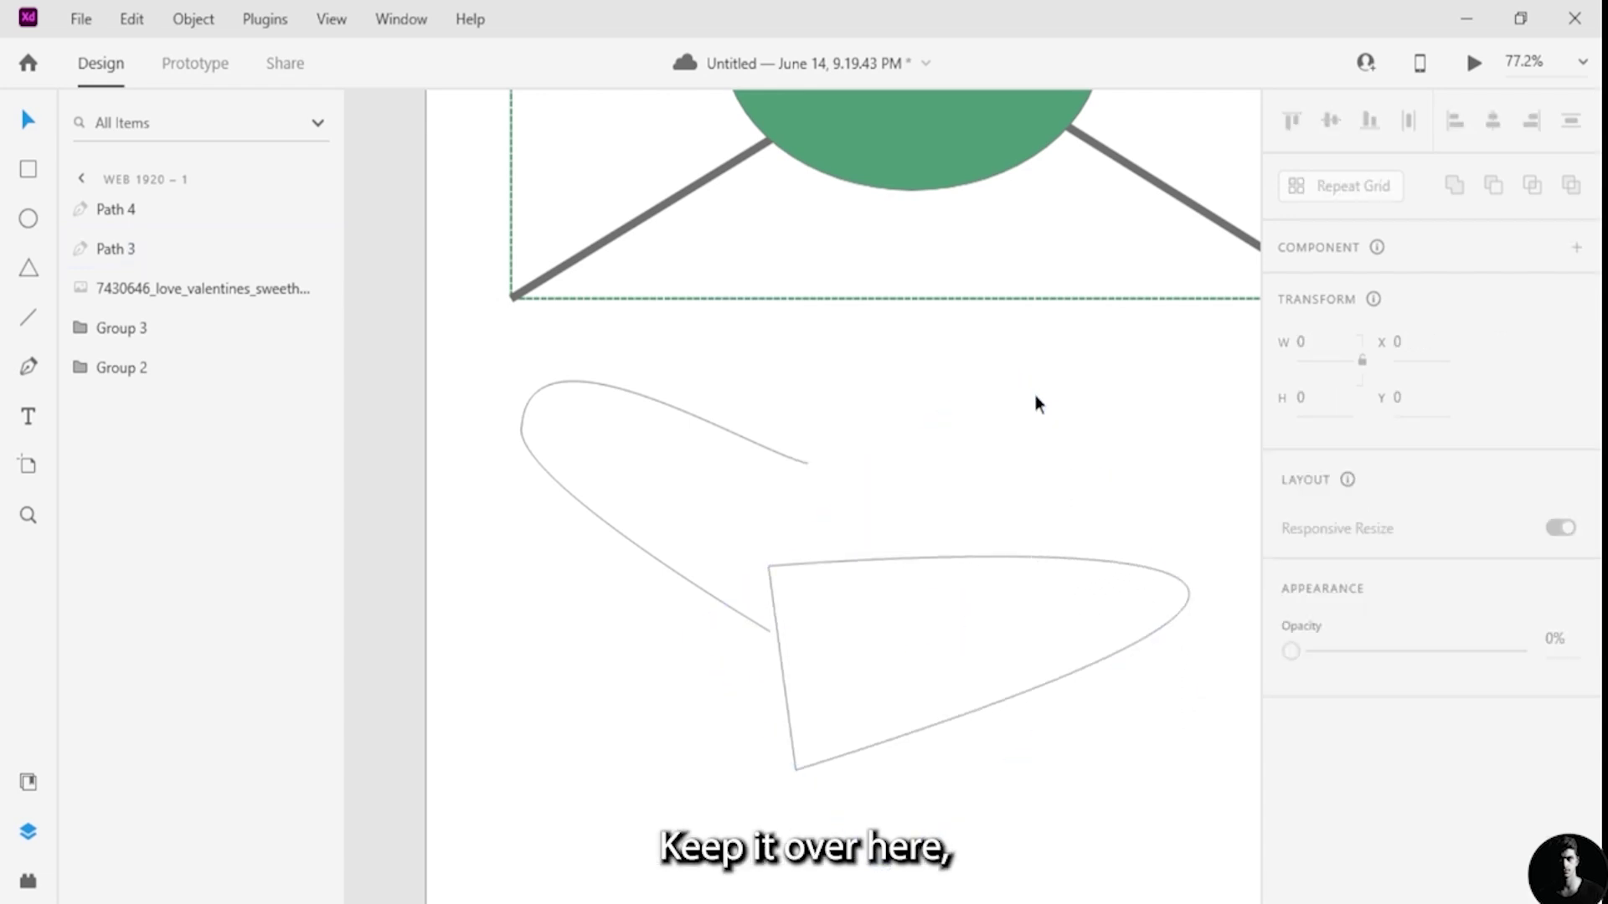
- Reposition the right-hand path beside the left outline, resized to about 404 × 270 and rotated to -47°
click(888, 558)
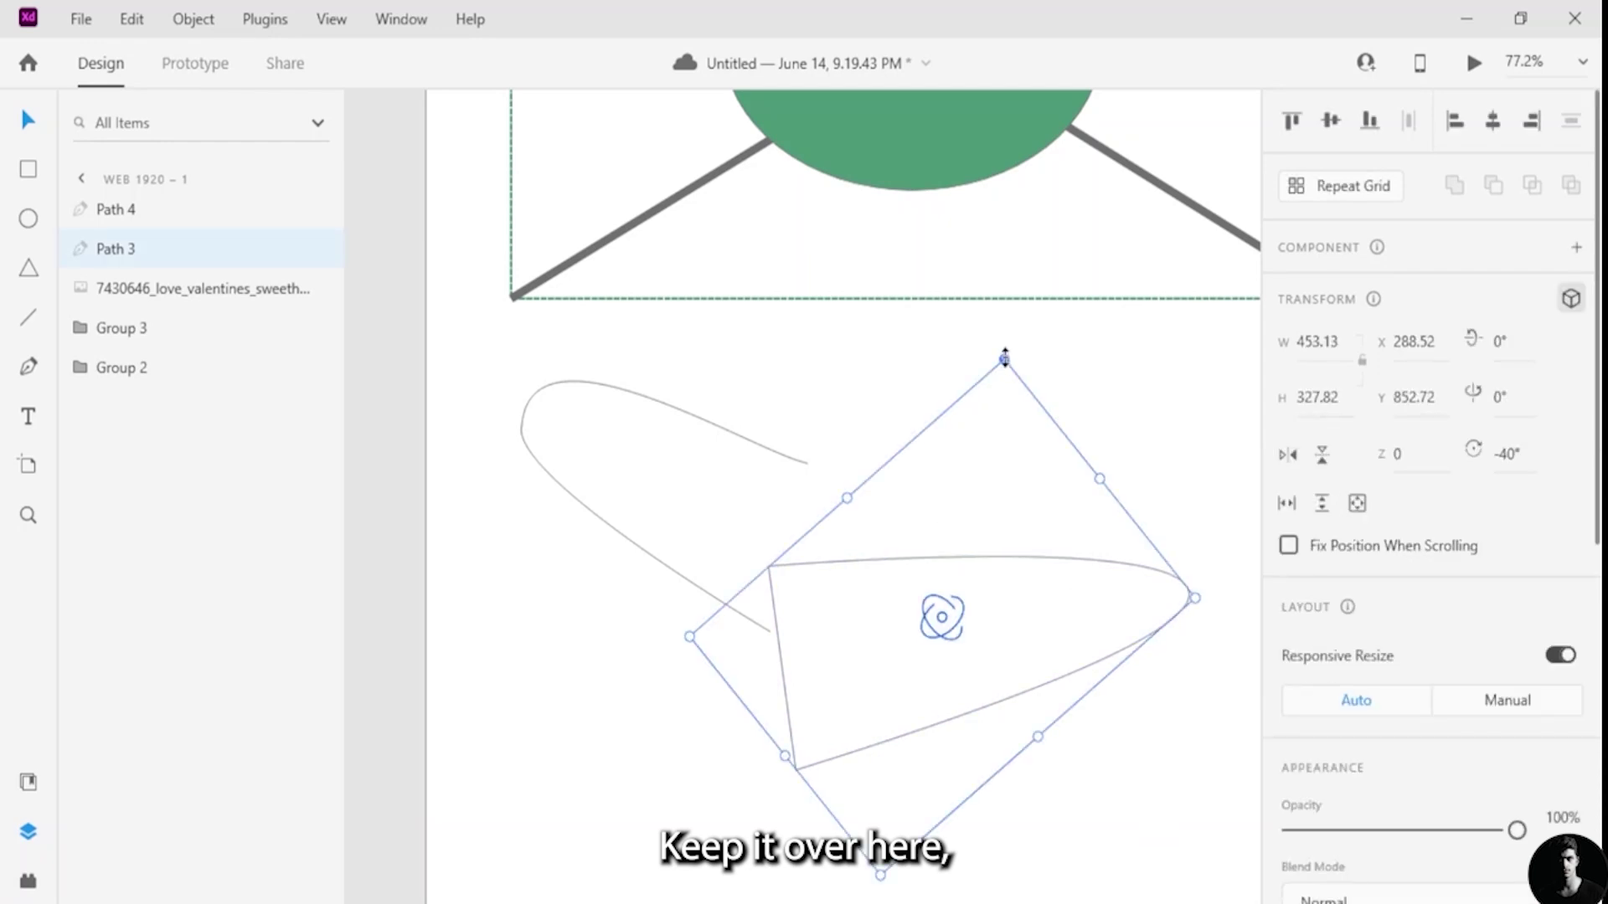
drag(1005, 360, 1009, 332)
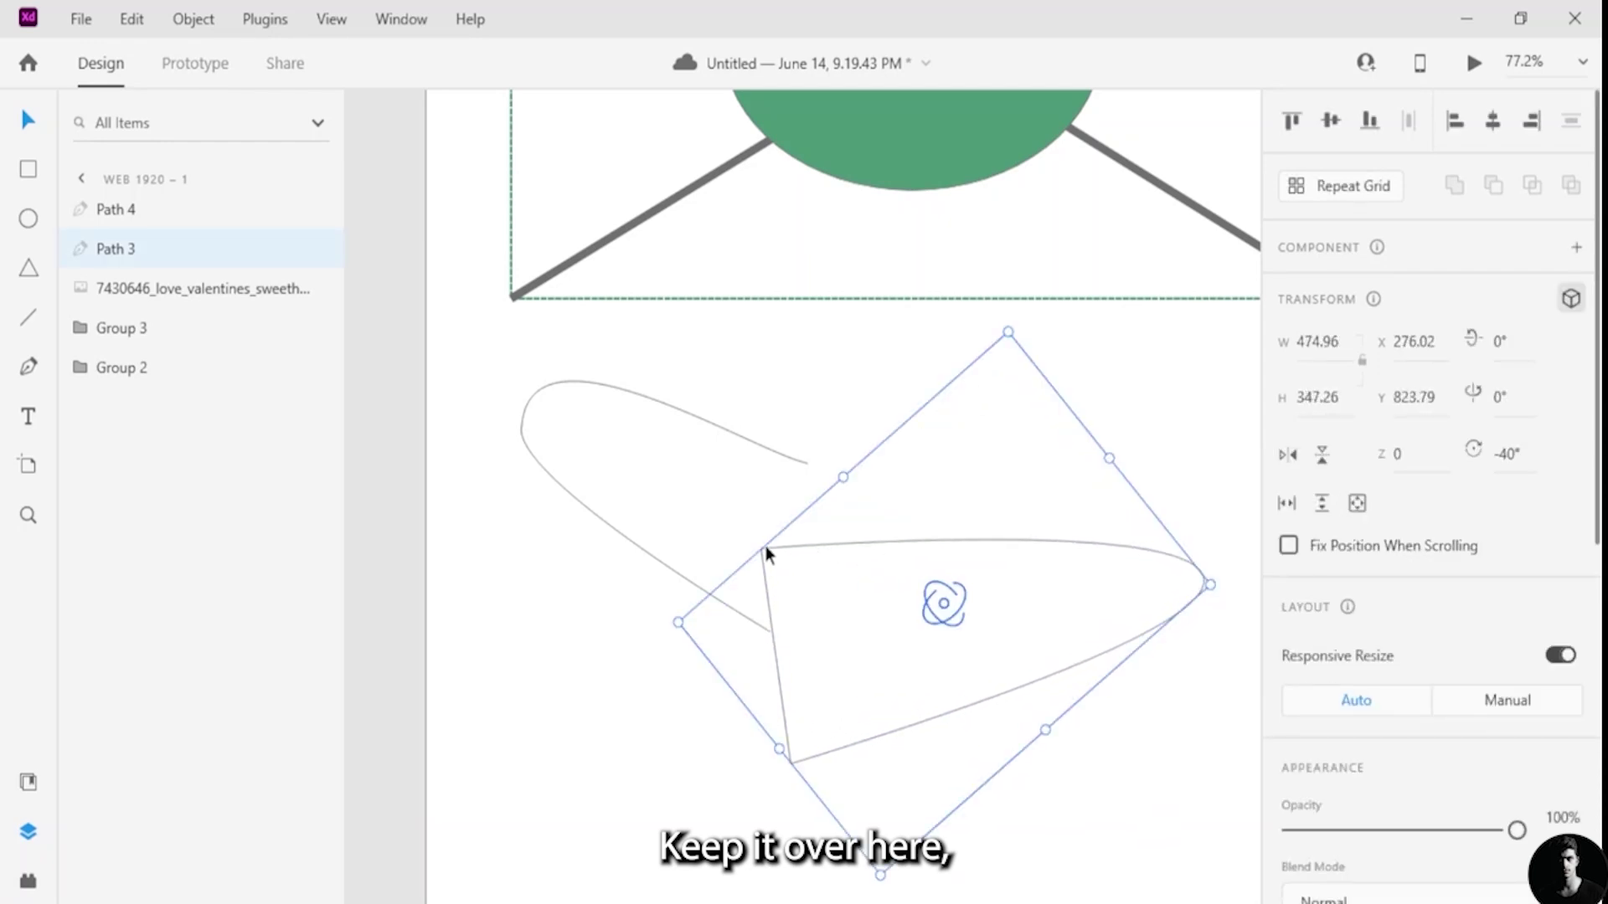
drag(765, 546, 777, 528)
drag(814, 466, 821, 453)
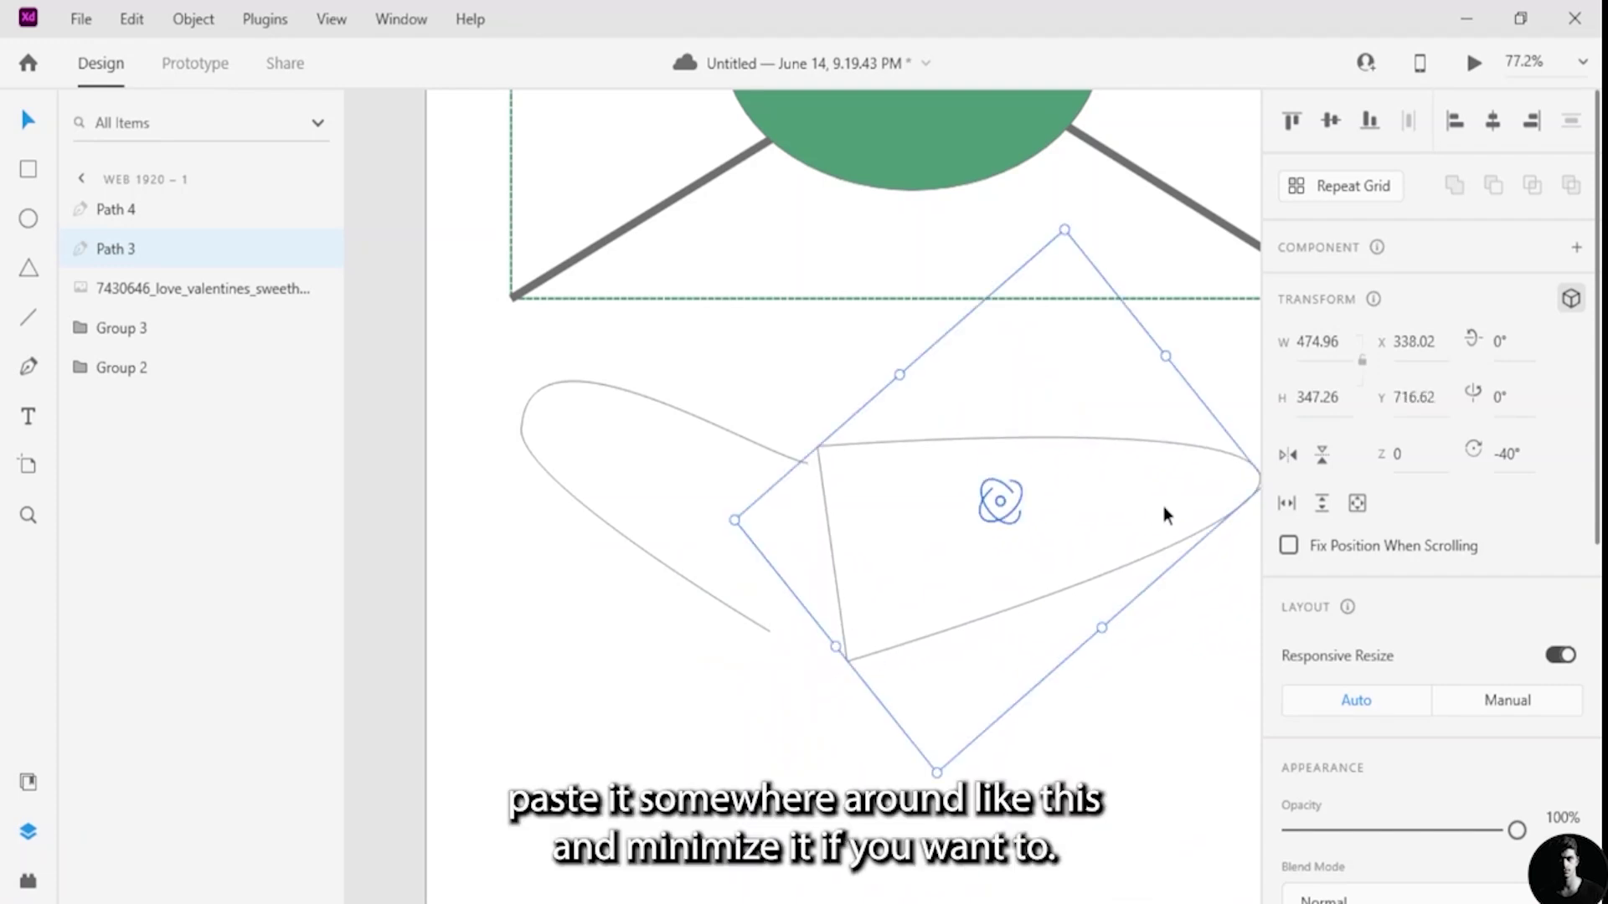
drag(1065, 231, 1059, 329)
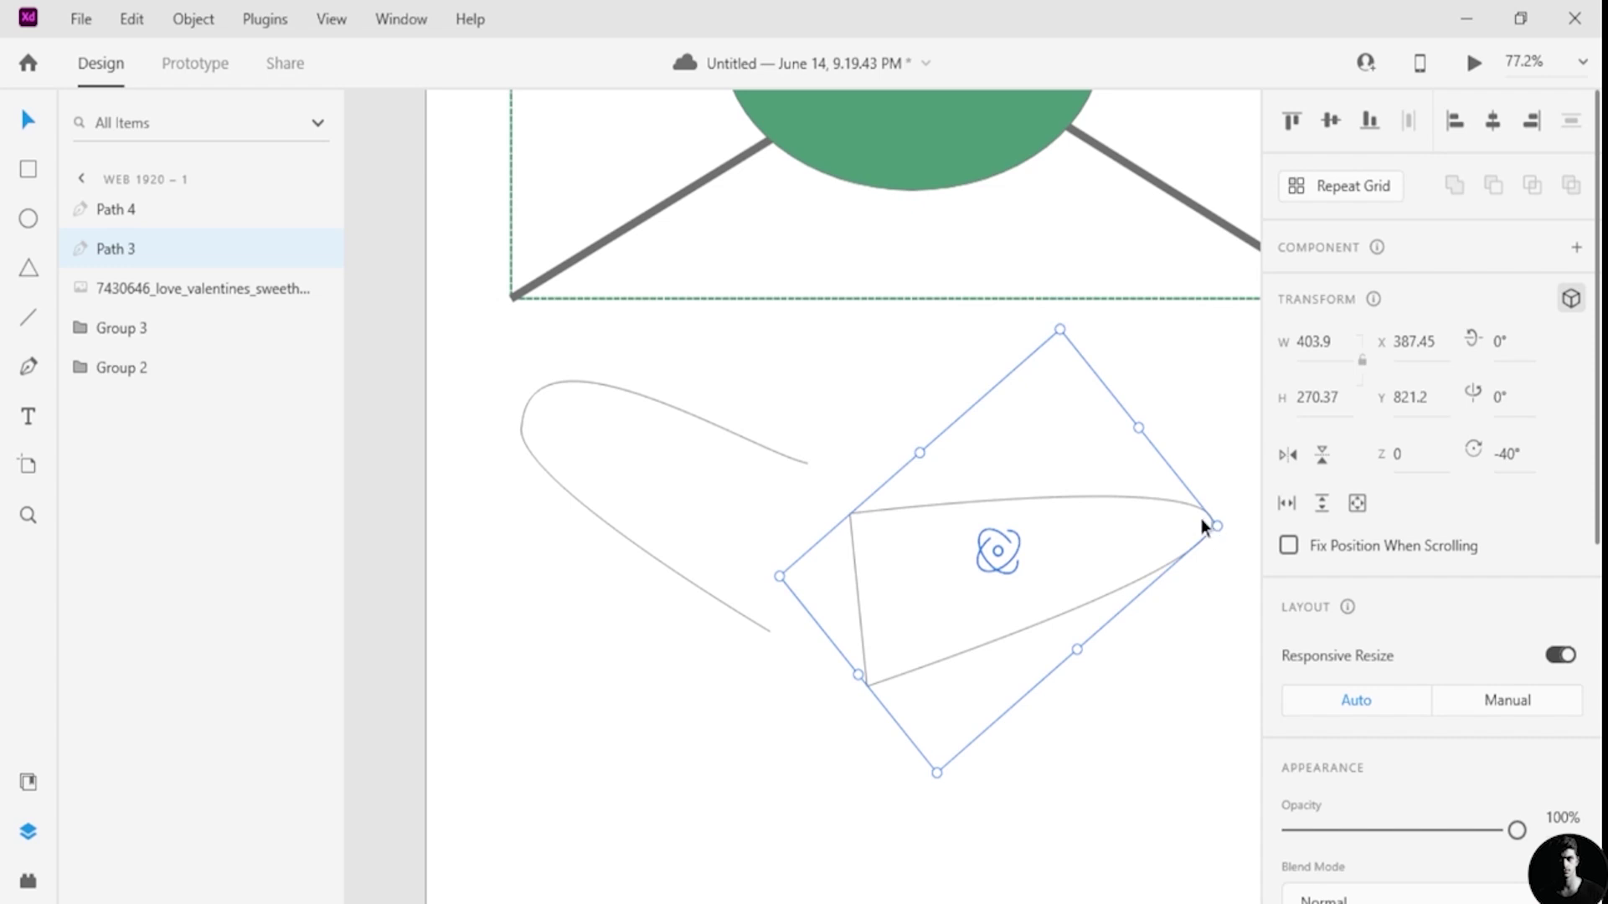
drag(1230, 527, 1226, 496)
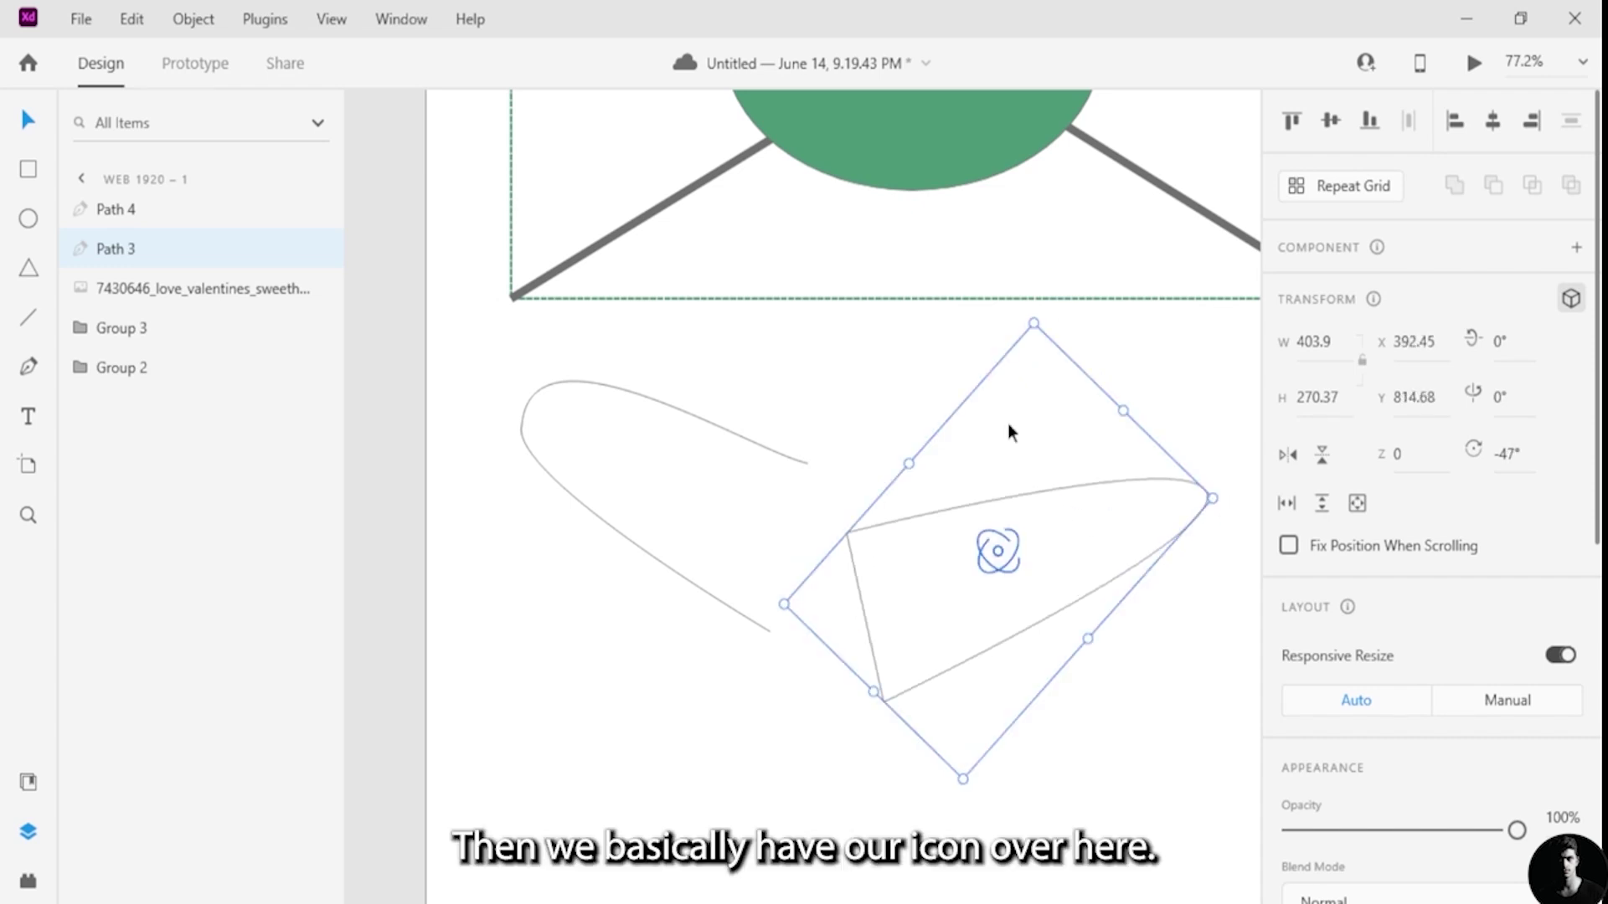
- Select the right-hand path together with Group 2 and move both to about X 77.5, Y -87.41
click(988, 374)
drag(987, 373, 971, 371)
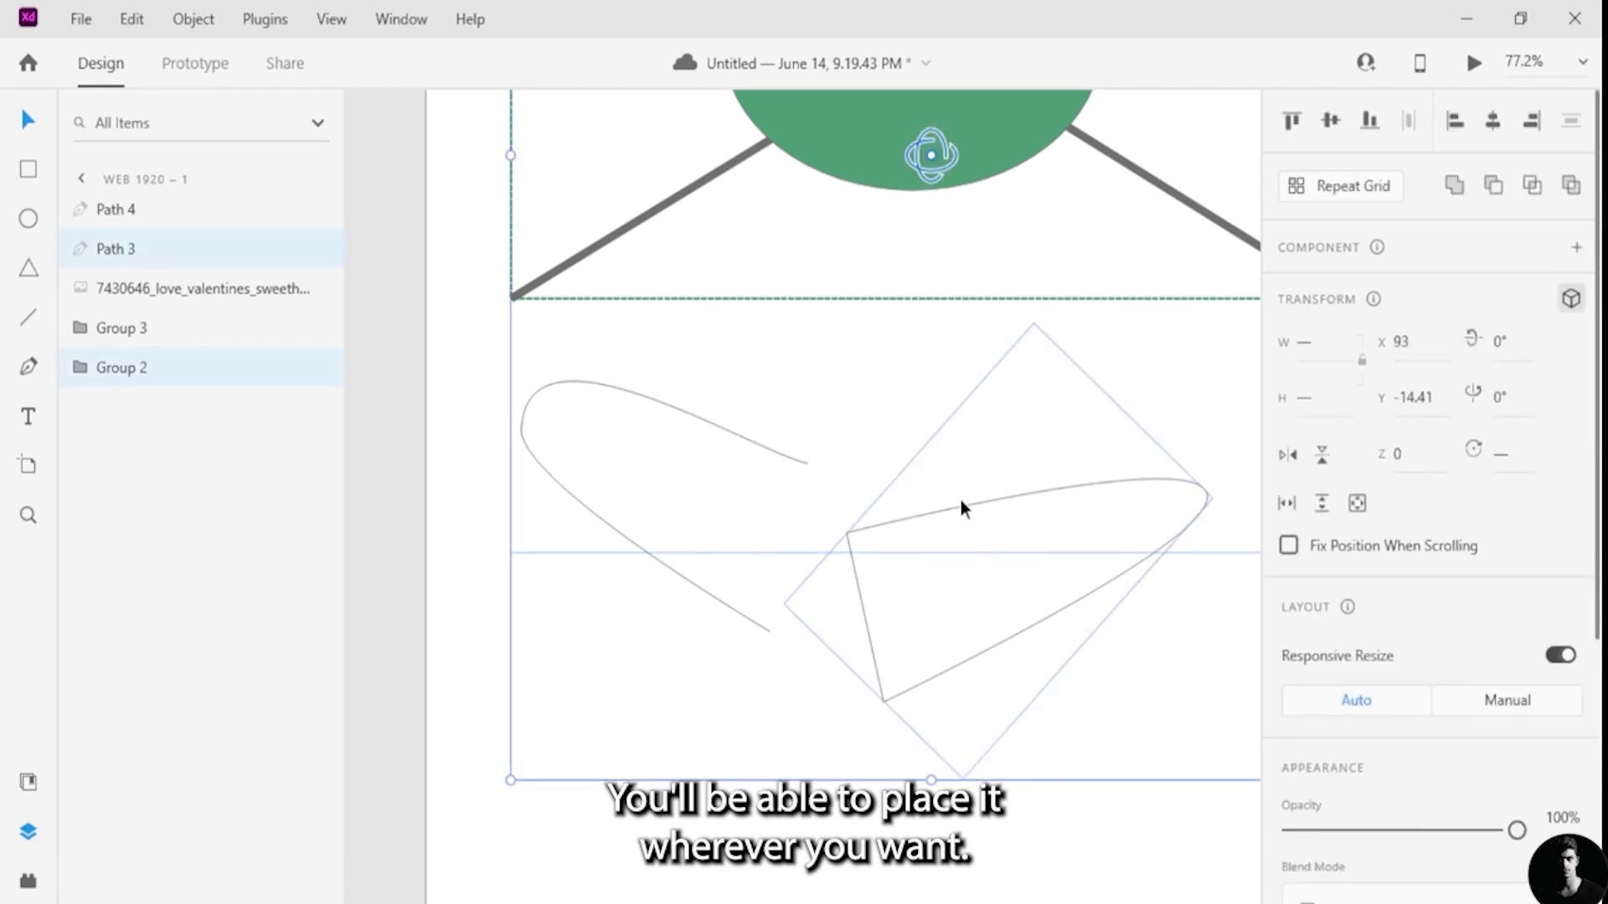
drag(960, 496, 959, 445)
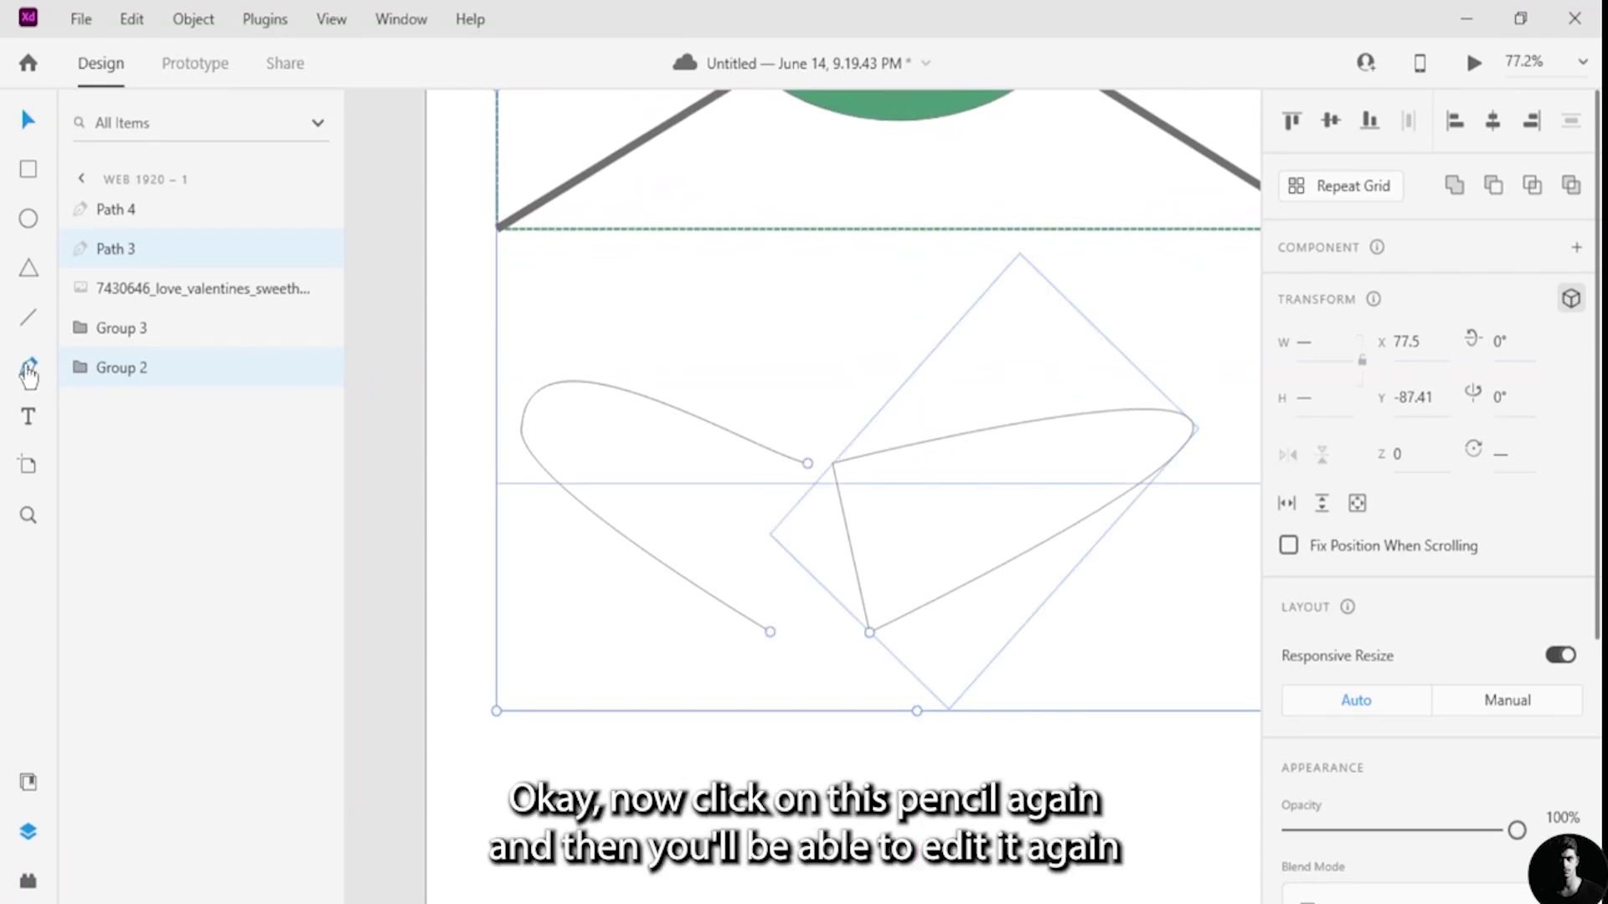
- Remove the right-hand path's straight edge with the Pen tool and raise its tip anchor's upper handle to about X 812, Y 855
click(870, 634)
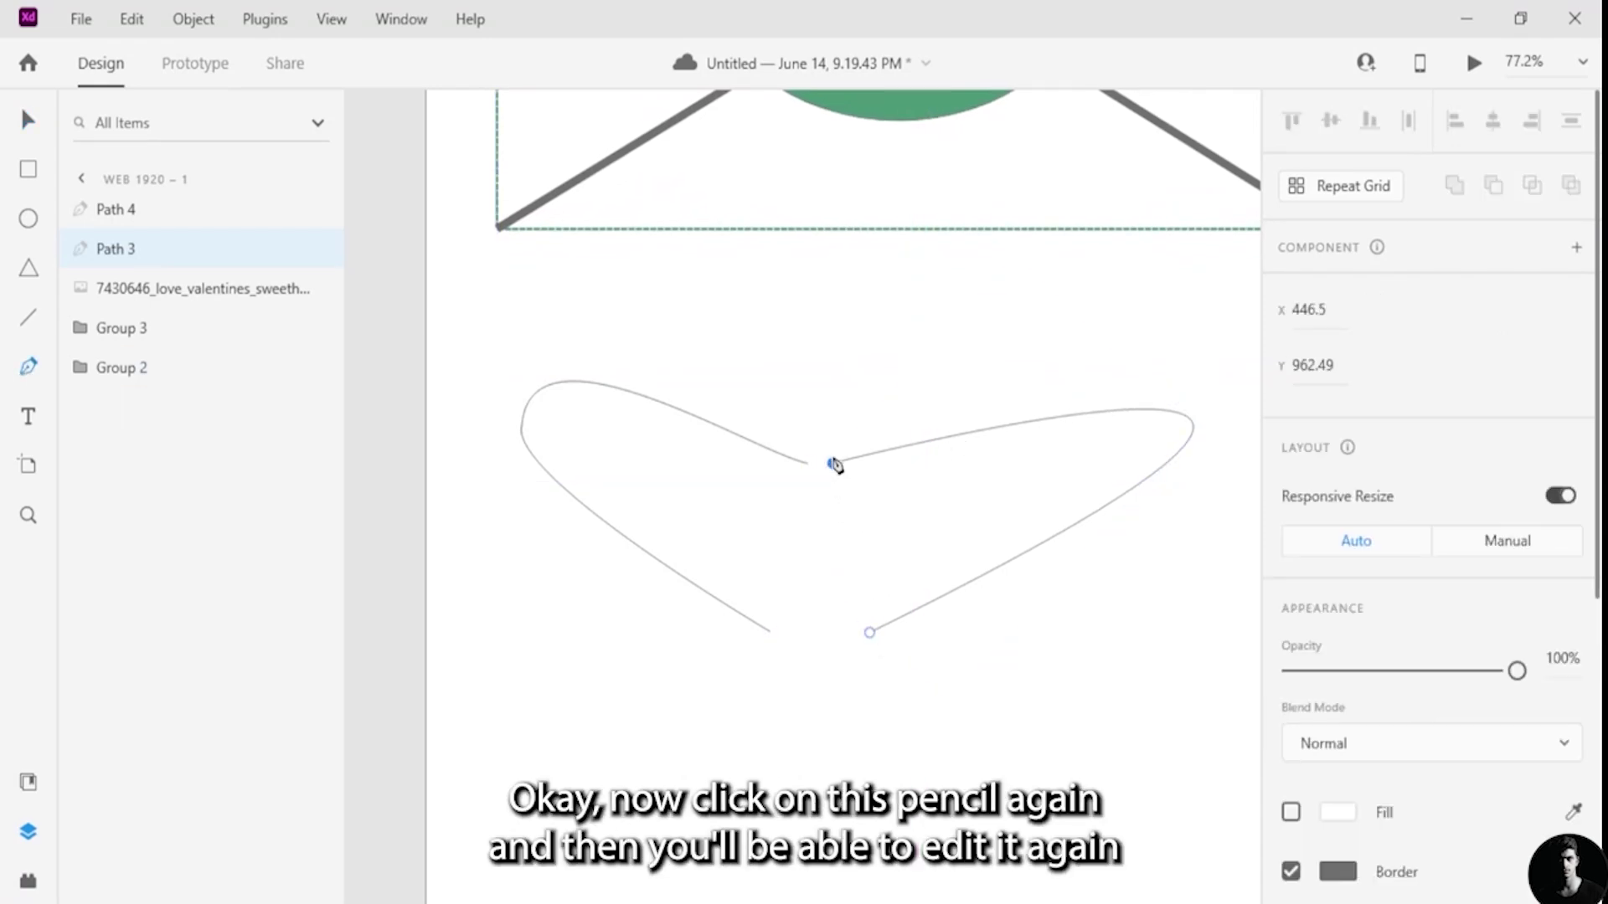
click(831, 461)
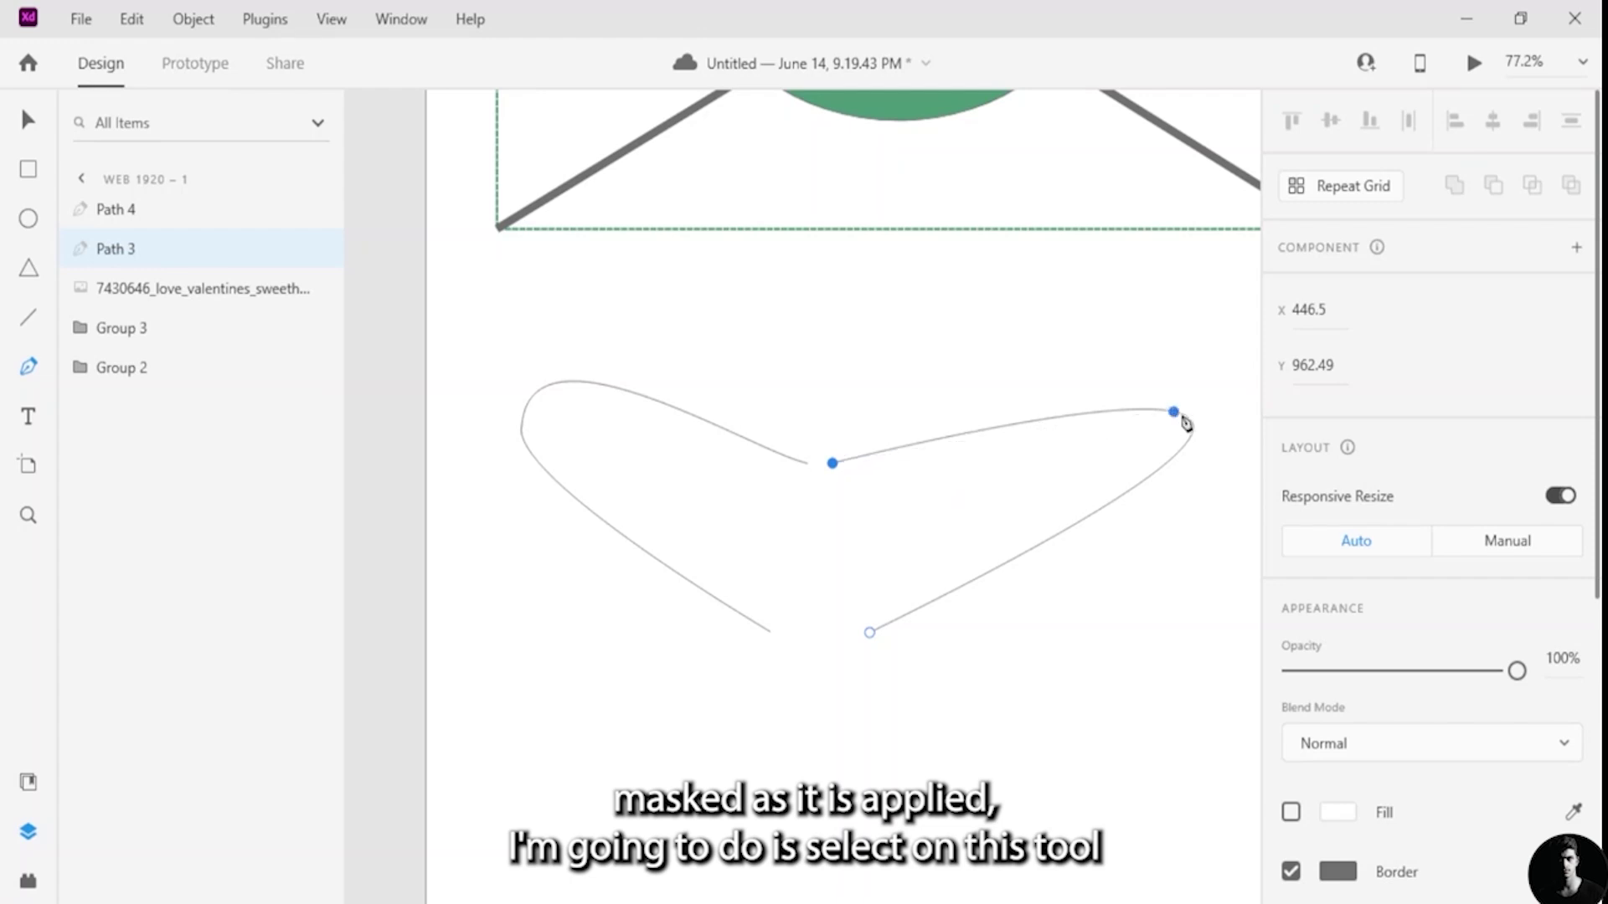
click(1191, 422)
click(1192, 424)
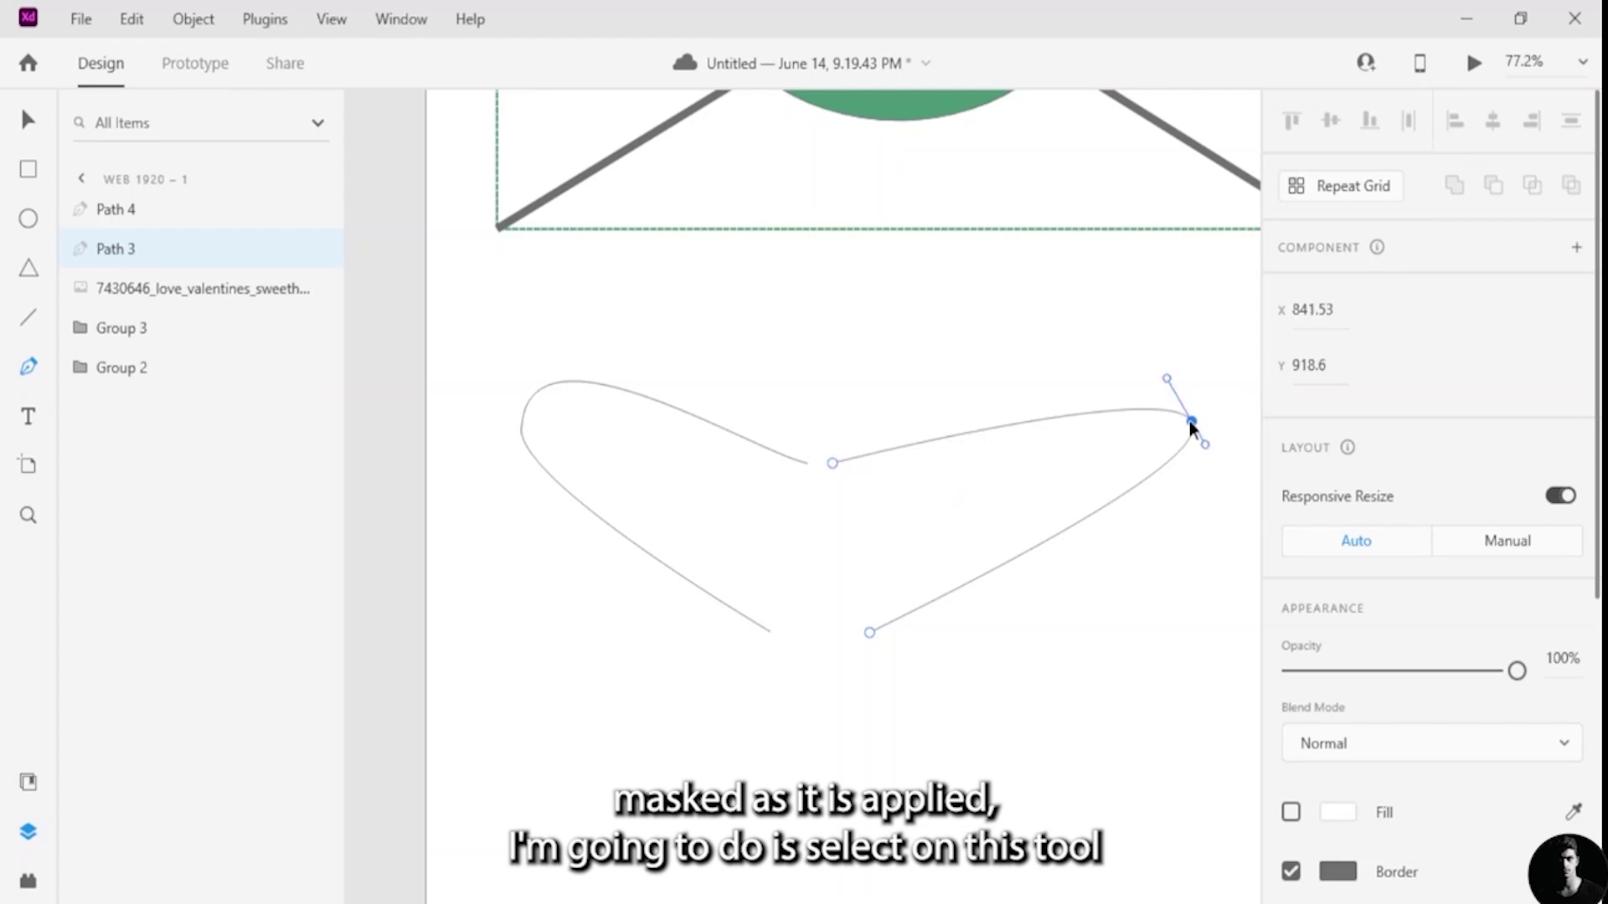
click(1168, 379)
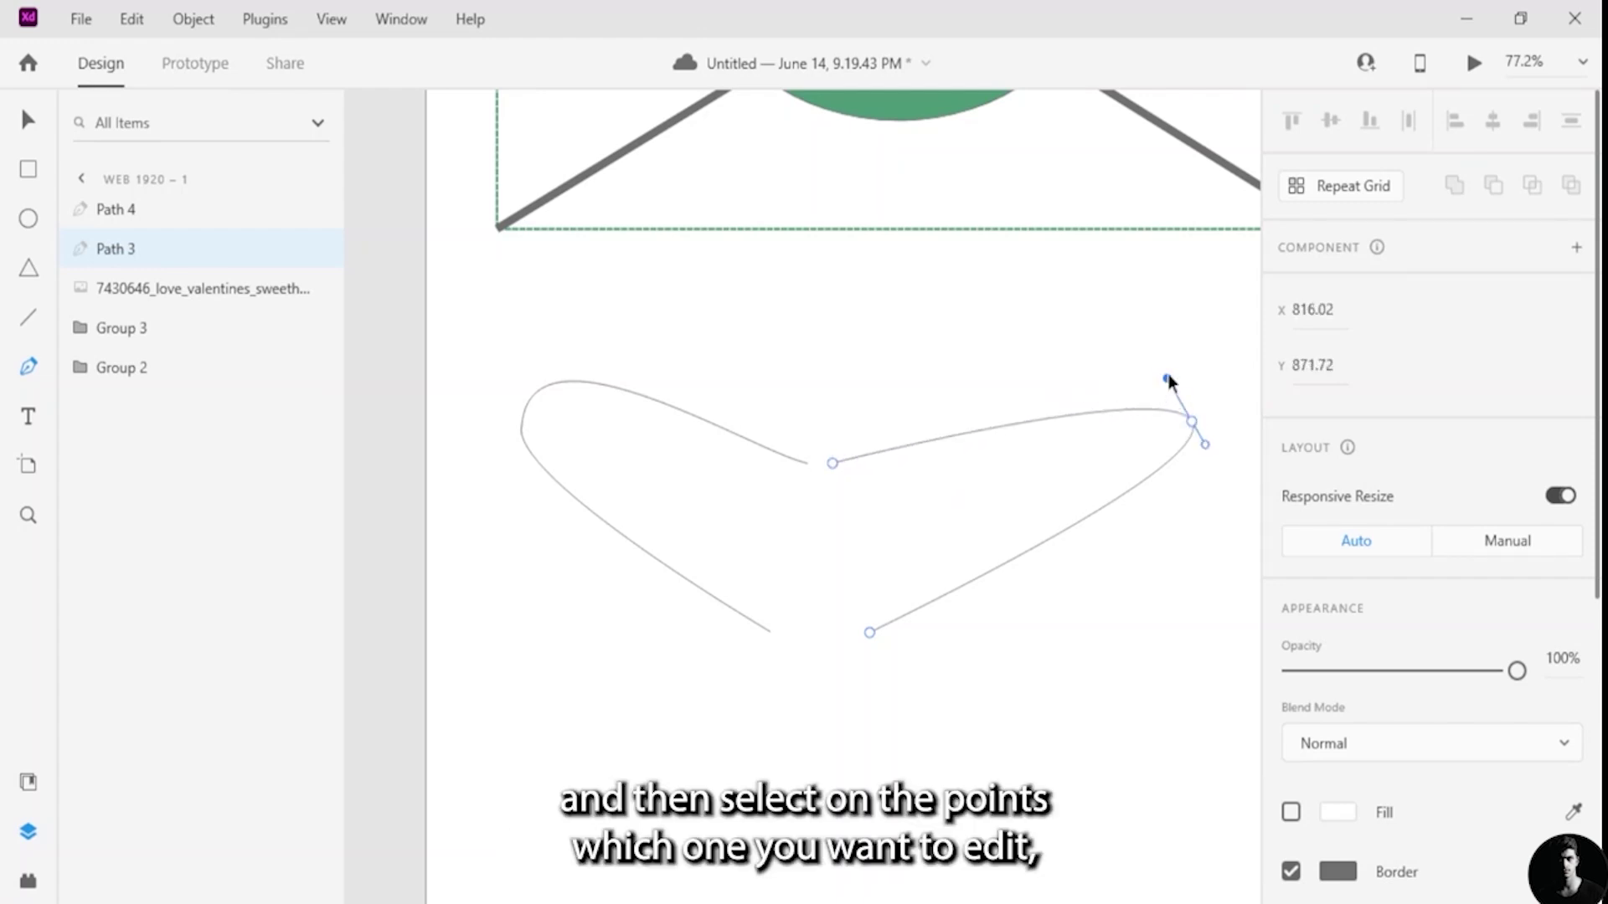
drag(1168, 377, 1164, 360)
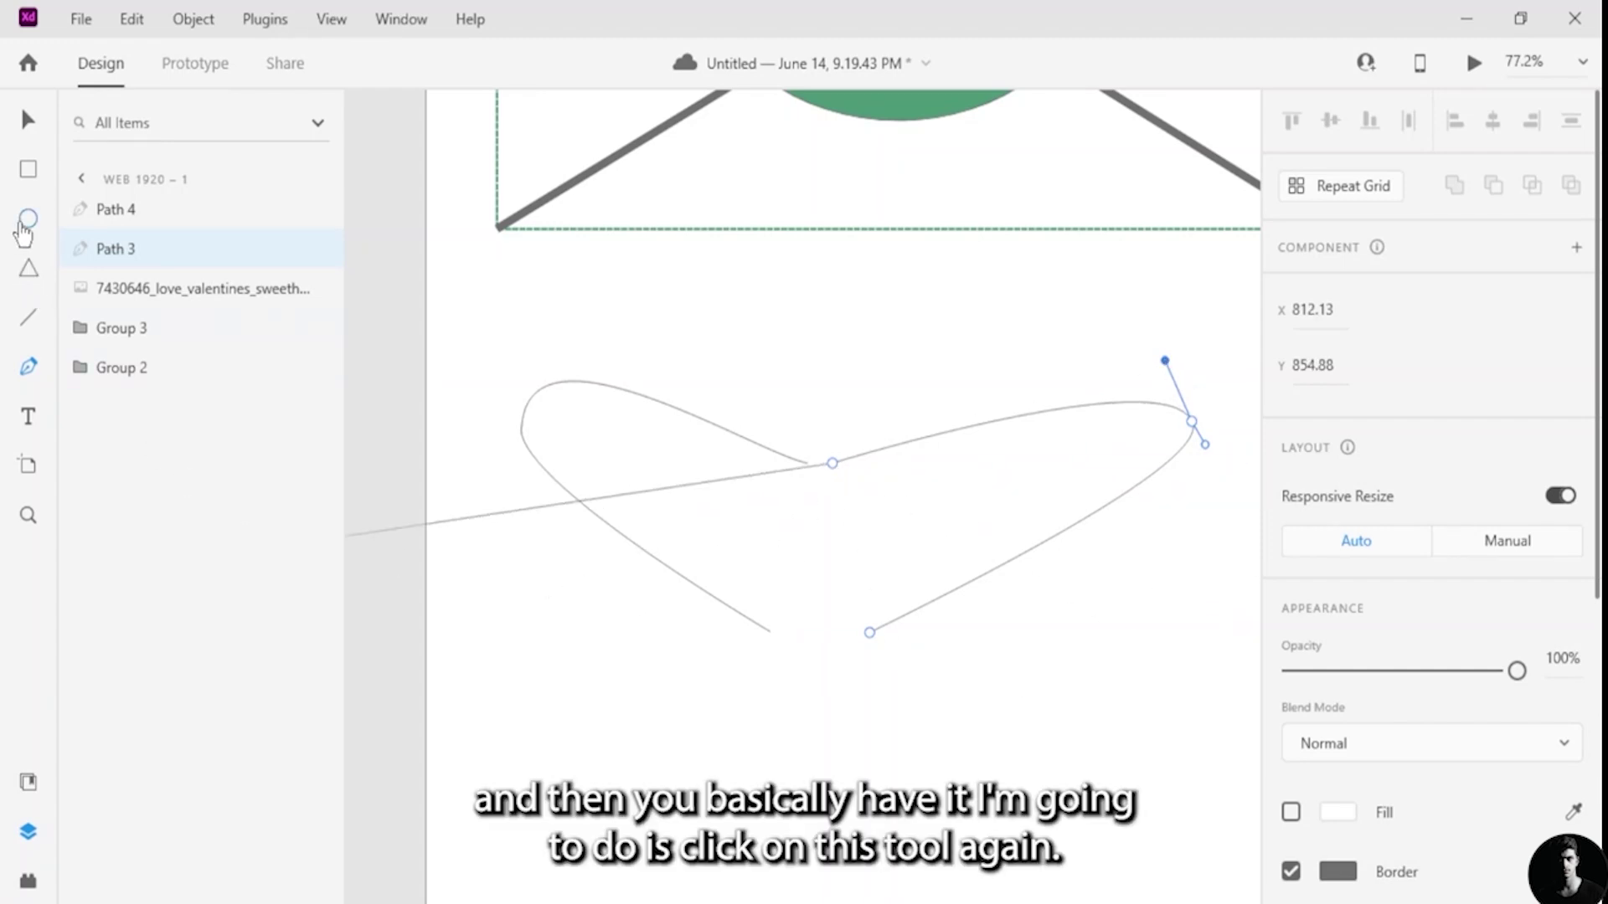
- Draw a 261 × 318 ellipse over the open ends of both paths and a vertical centre line inside it with border size 7
click(25, 220)
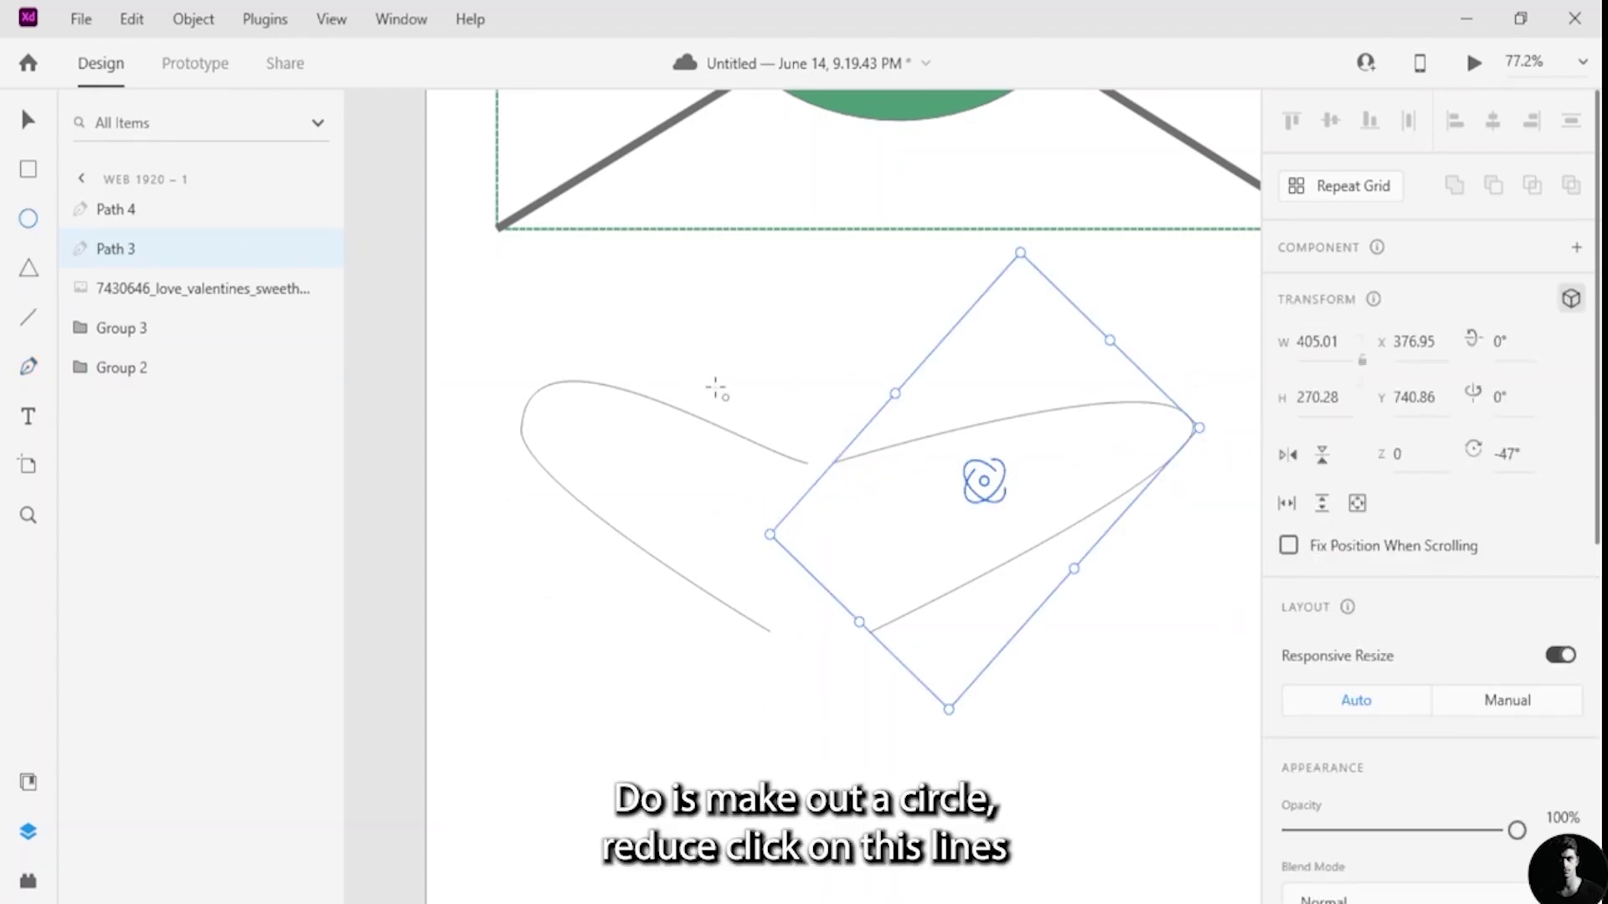
drag(716, 386, 952, 690)
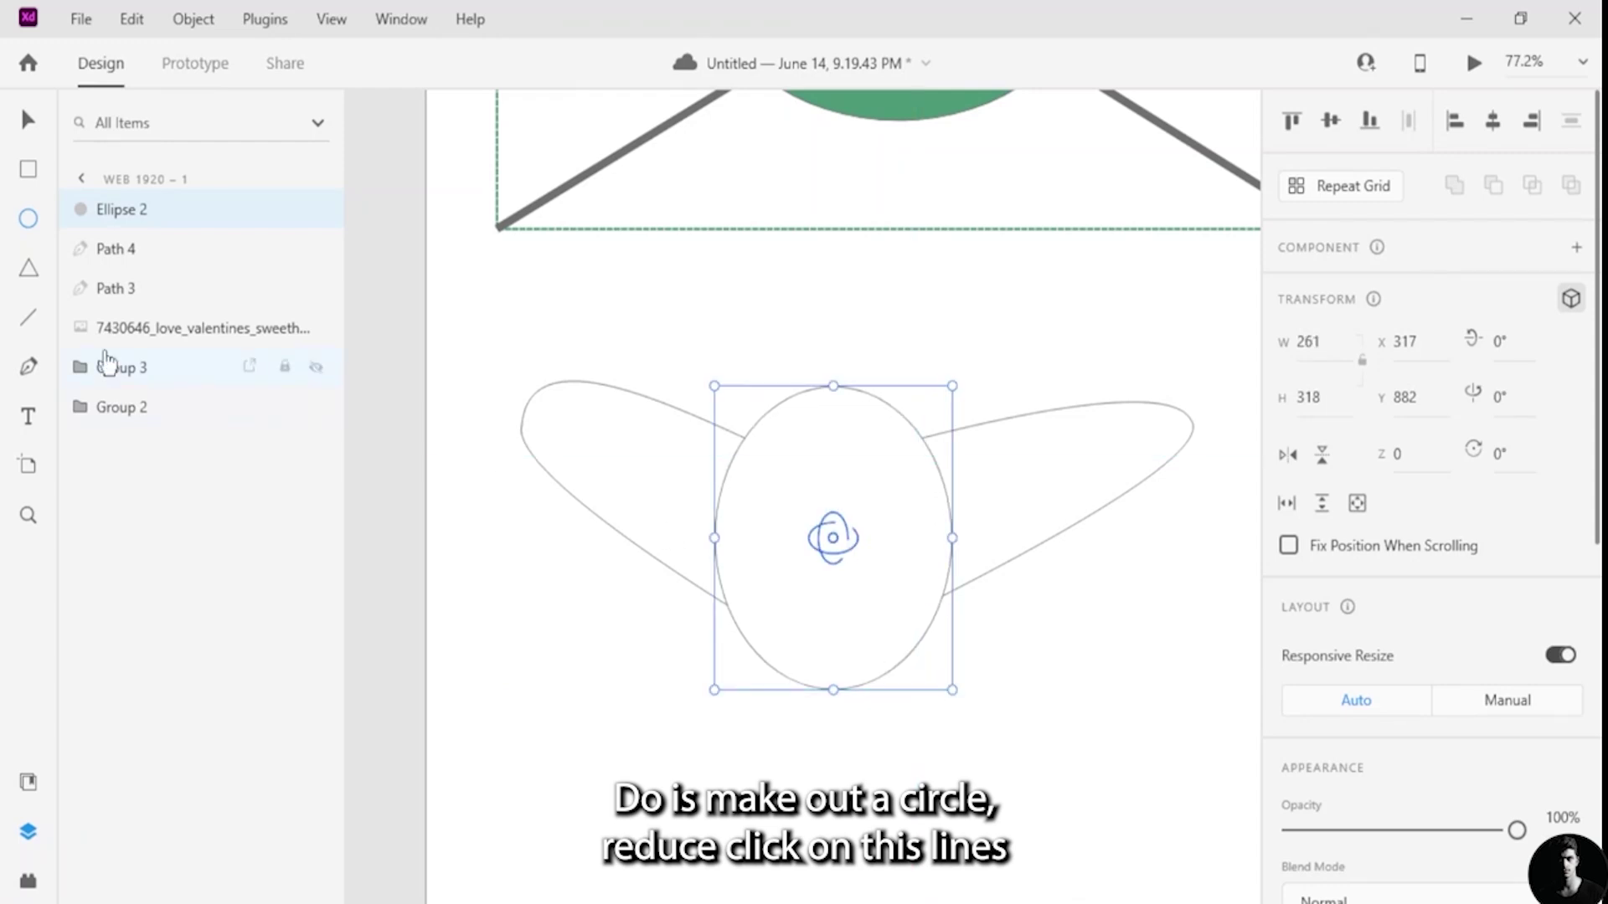
click(29, 318)
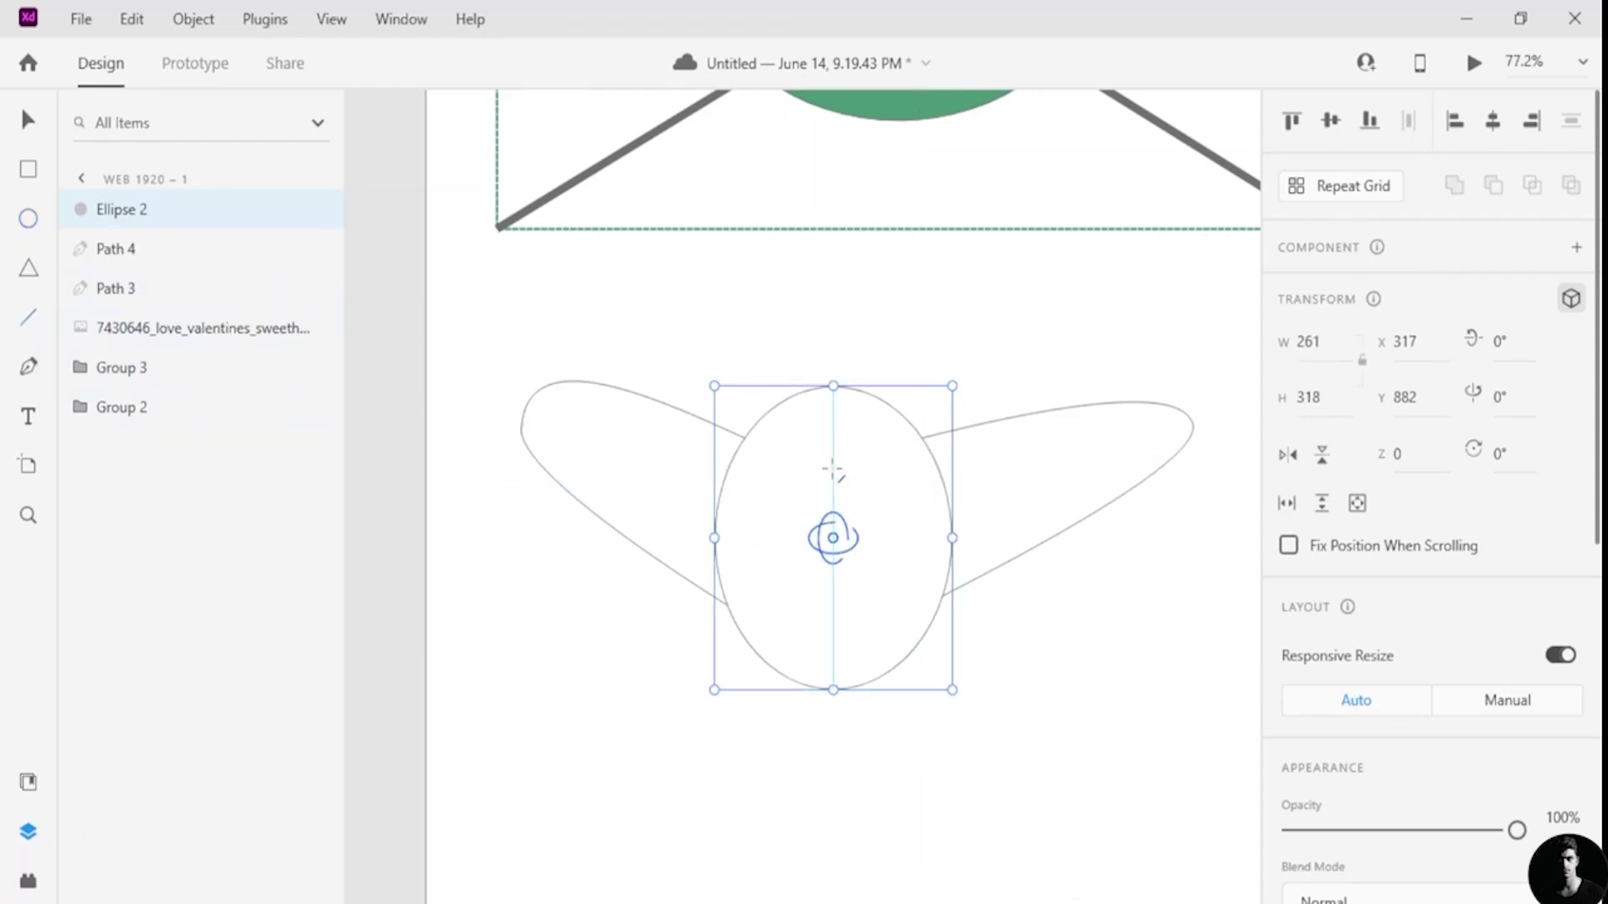
drag(830, 438, 833, 660)
scroll(1335, 718, down, 5)
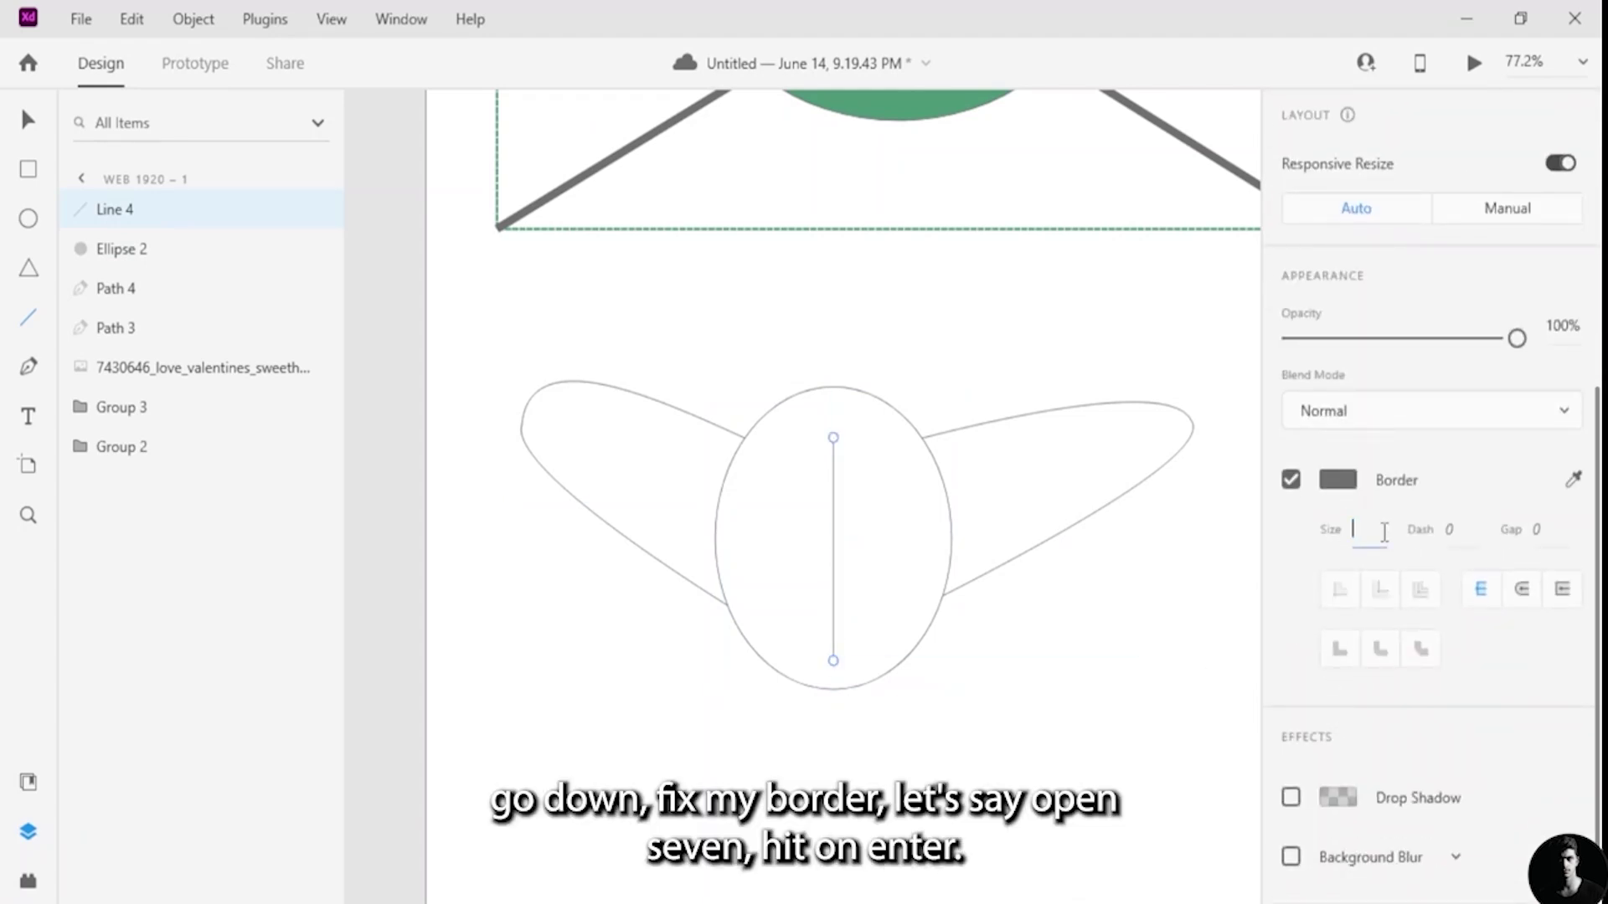
text(7)
key(Return)
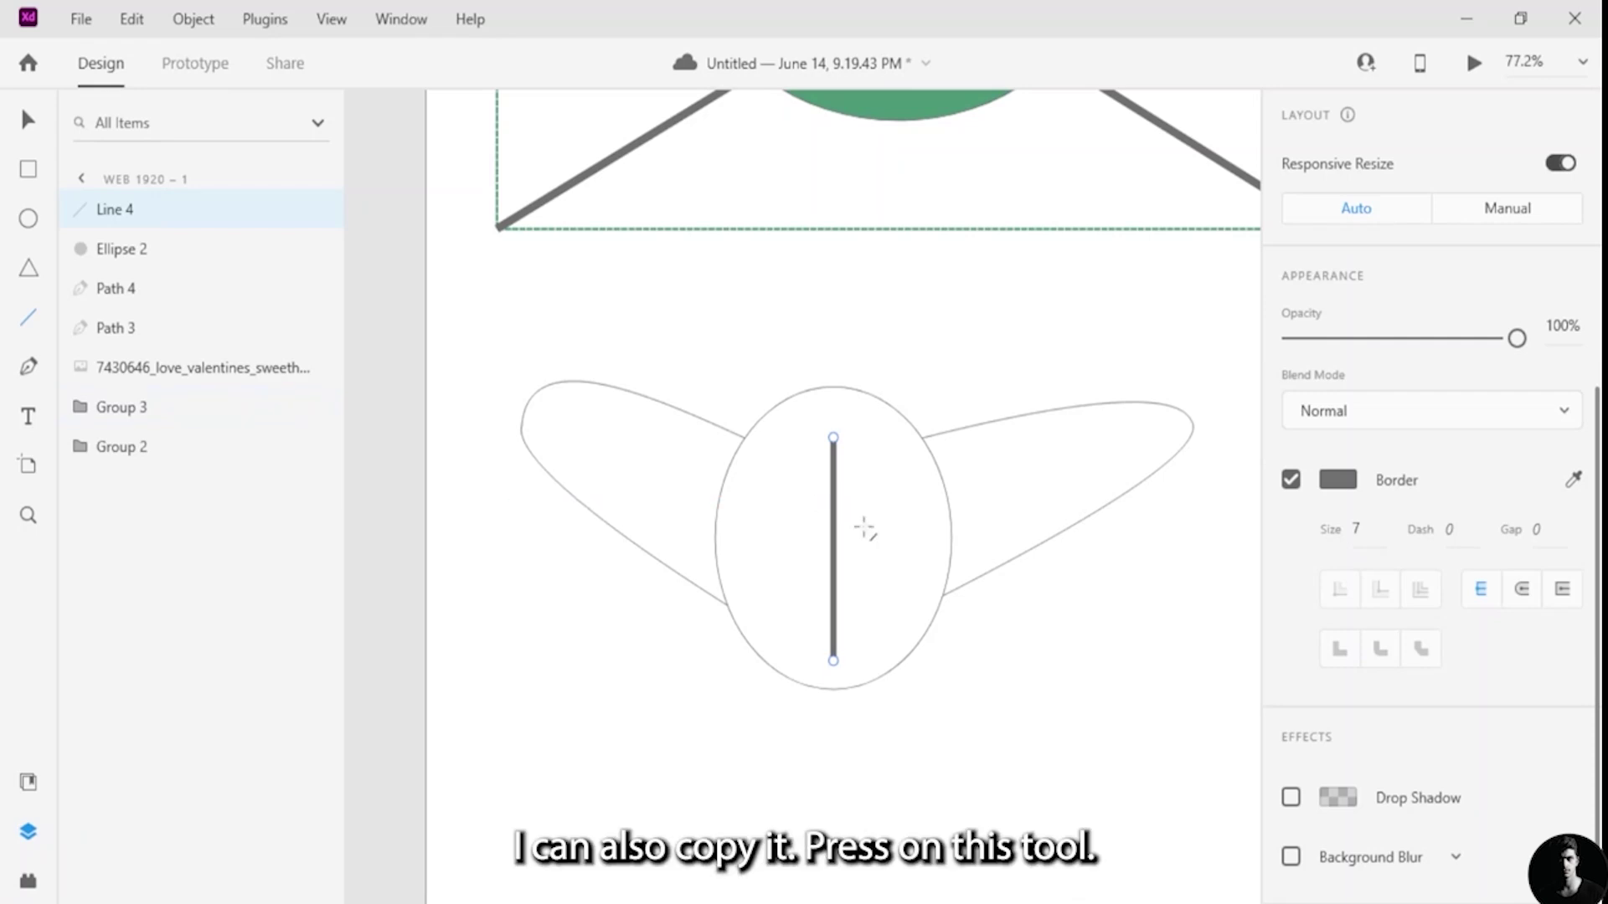
- Duplicate the vertical line and turn the copy horizontal across the original to form a plus sign inside the ellipse
click(28, 120)
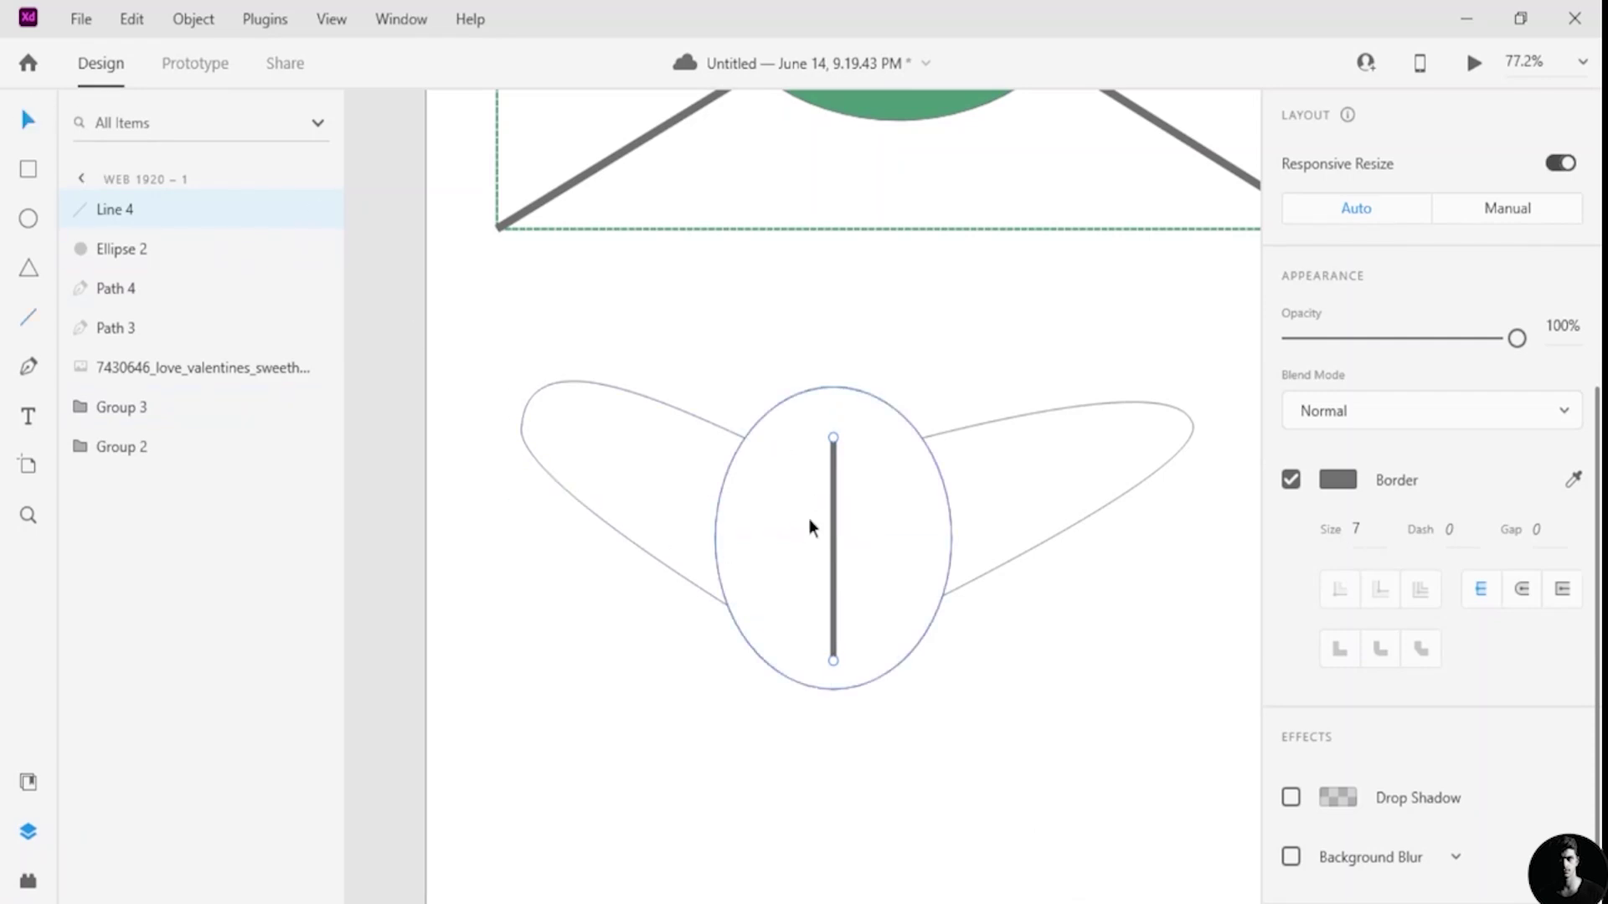
drag(833, 524, 798, 518)
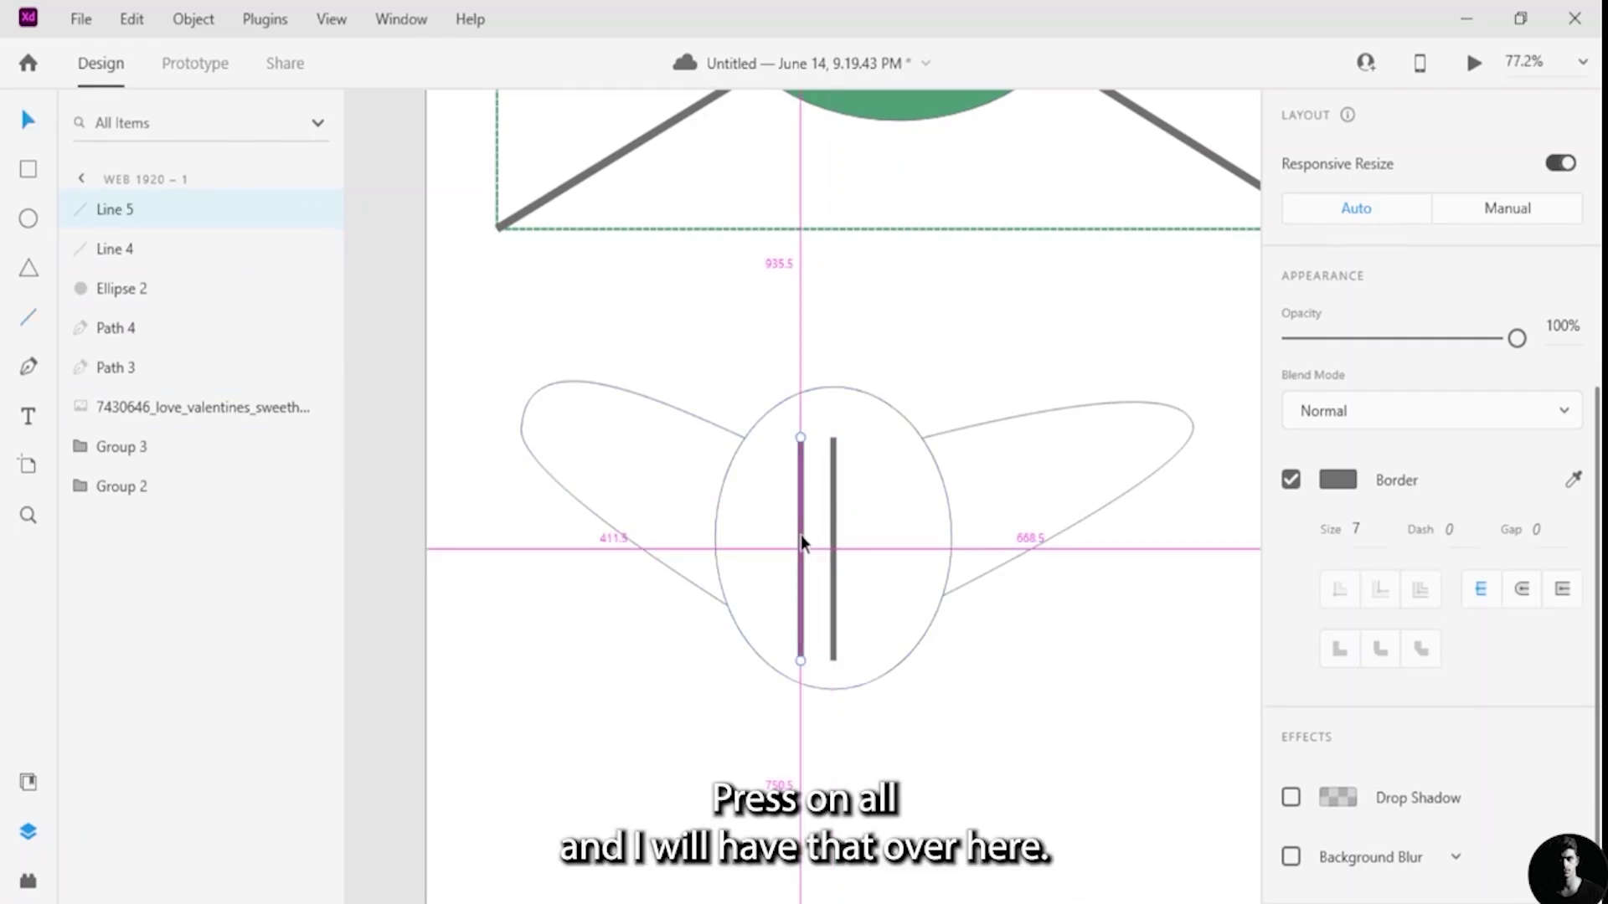
click(800, 438)
click(802, 463)
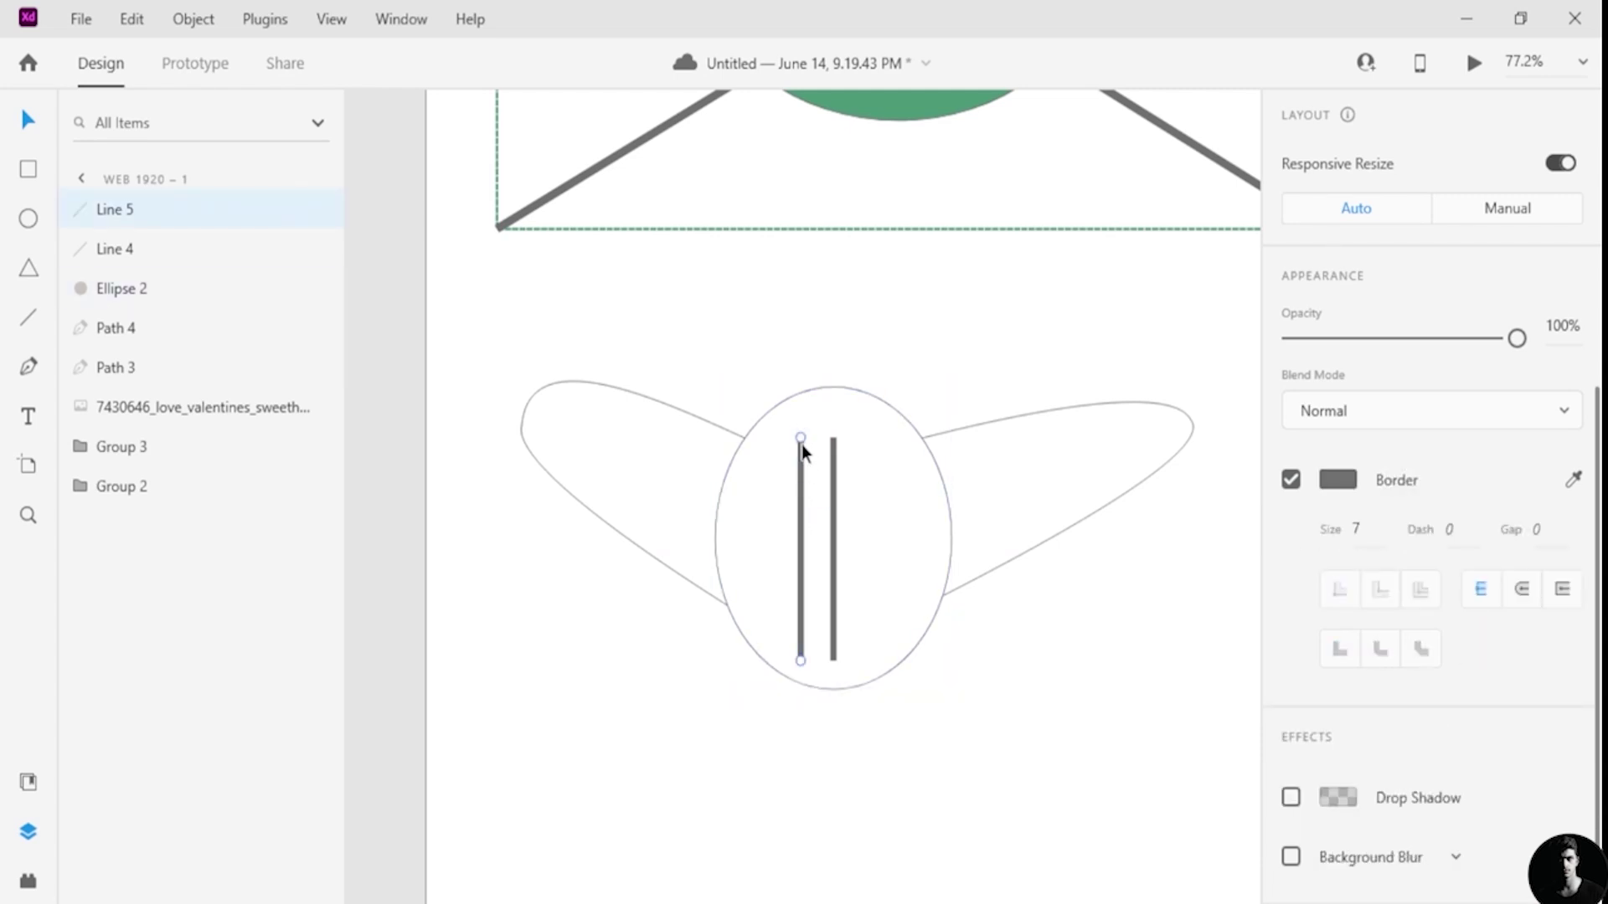
click(798, 438)
click(803, 459)
drag(801, 439, 873, 538)
click(1091, 633)
scroll(1091, 633, down, 2)
scroll(1123, 671, down, 3)
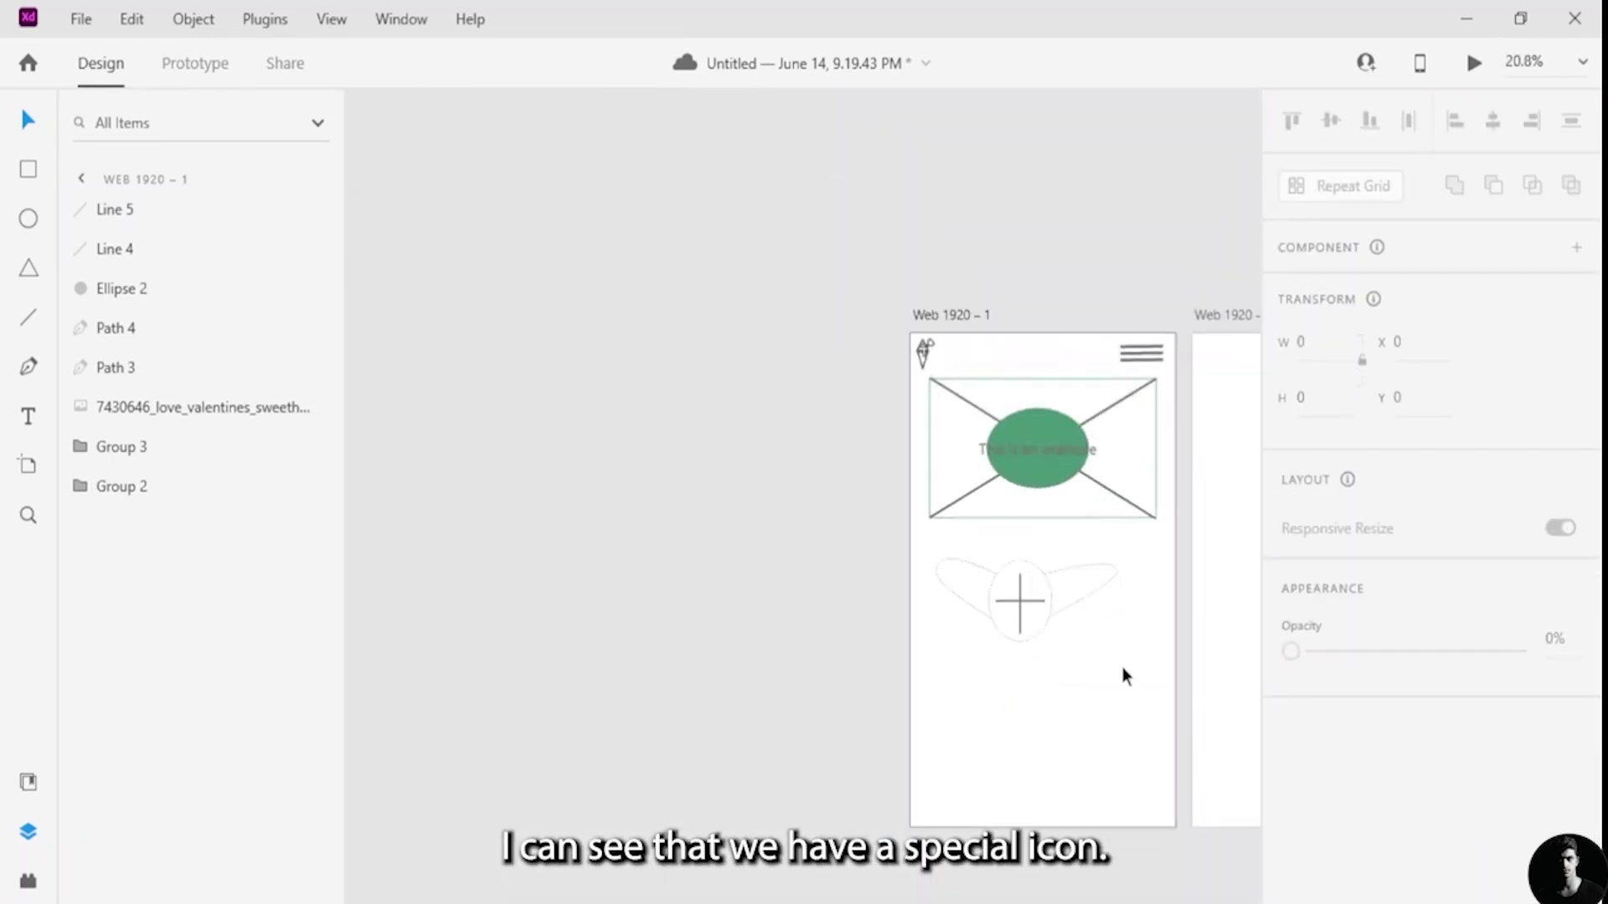
scroll(1123, 681, up, 2)
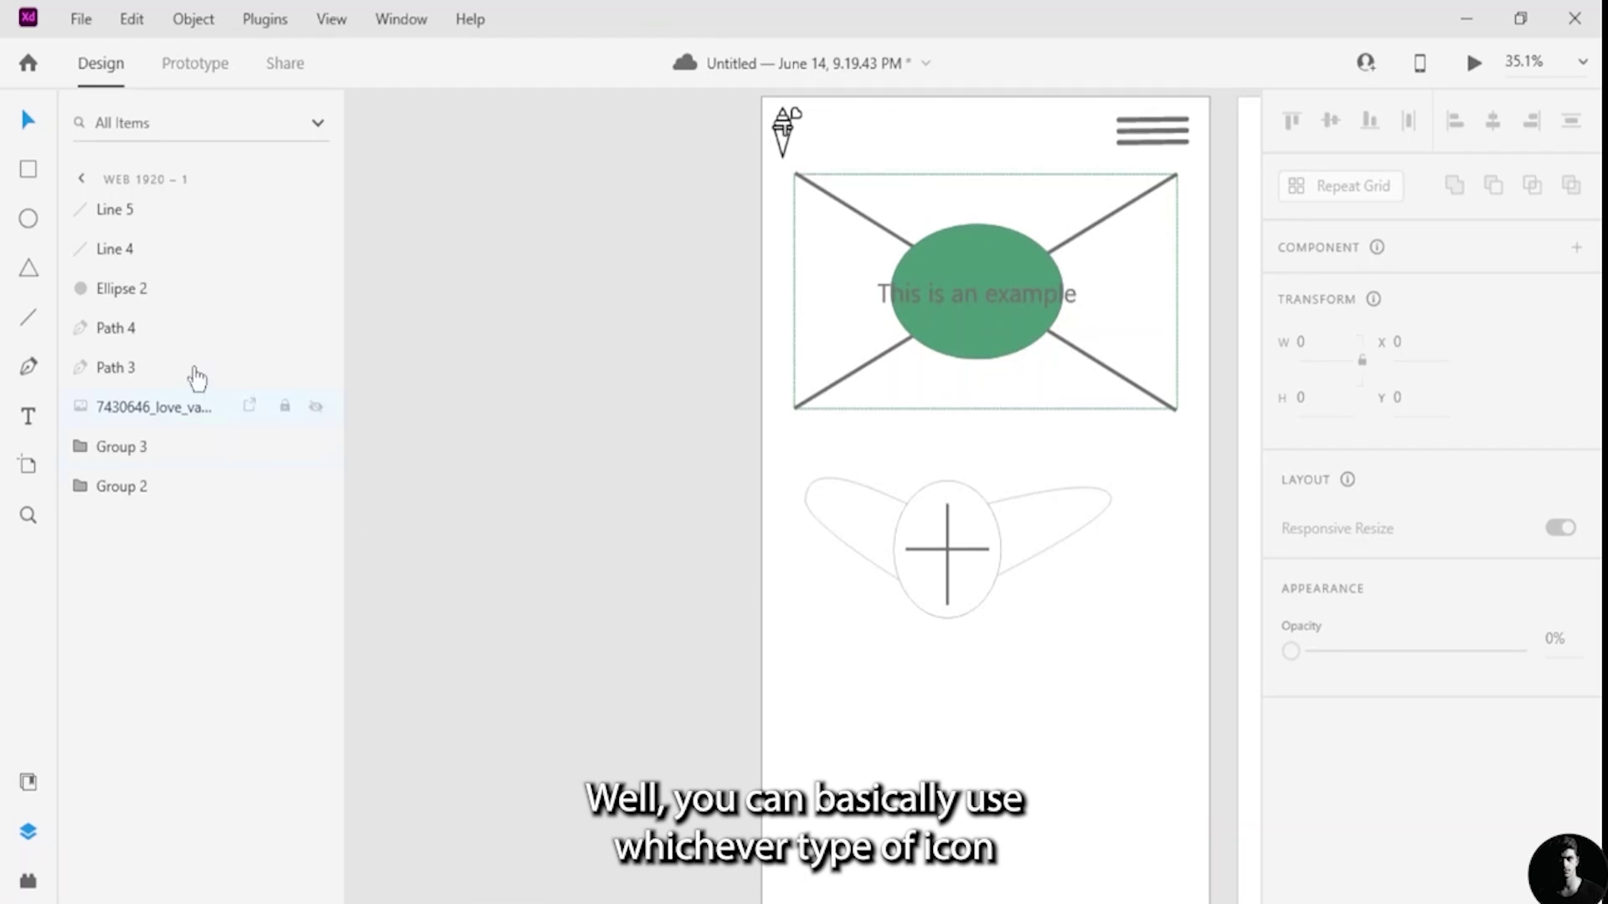
- Group Line 5, Line 4, Ellipse 2, Path 4 and Path 3 into one winged icon group
click(160, 218)
shift+click(165, 243)
shift+click(162, 290)
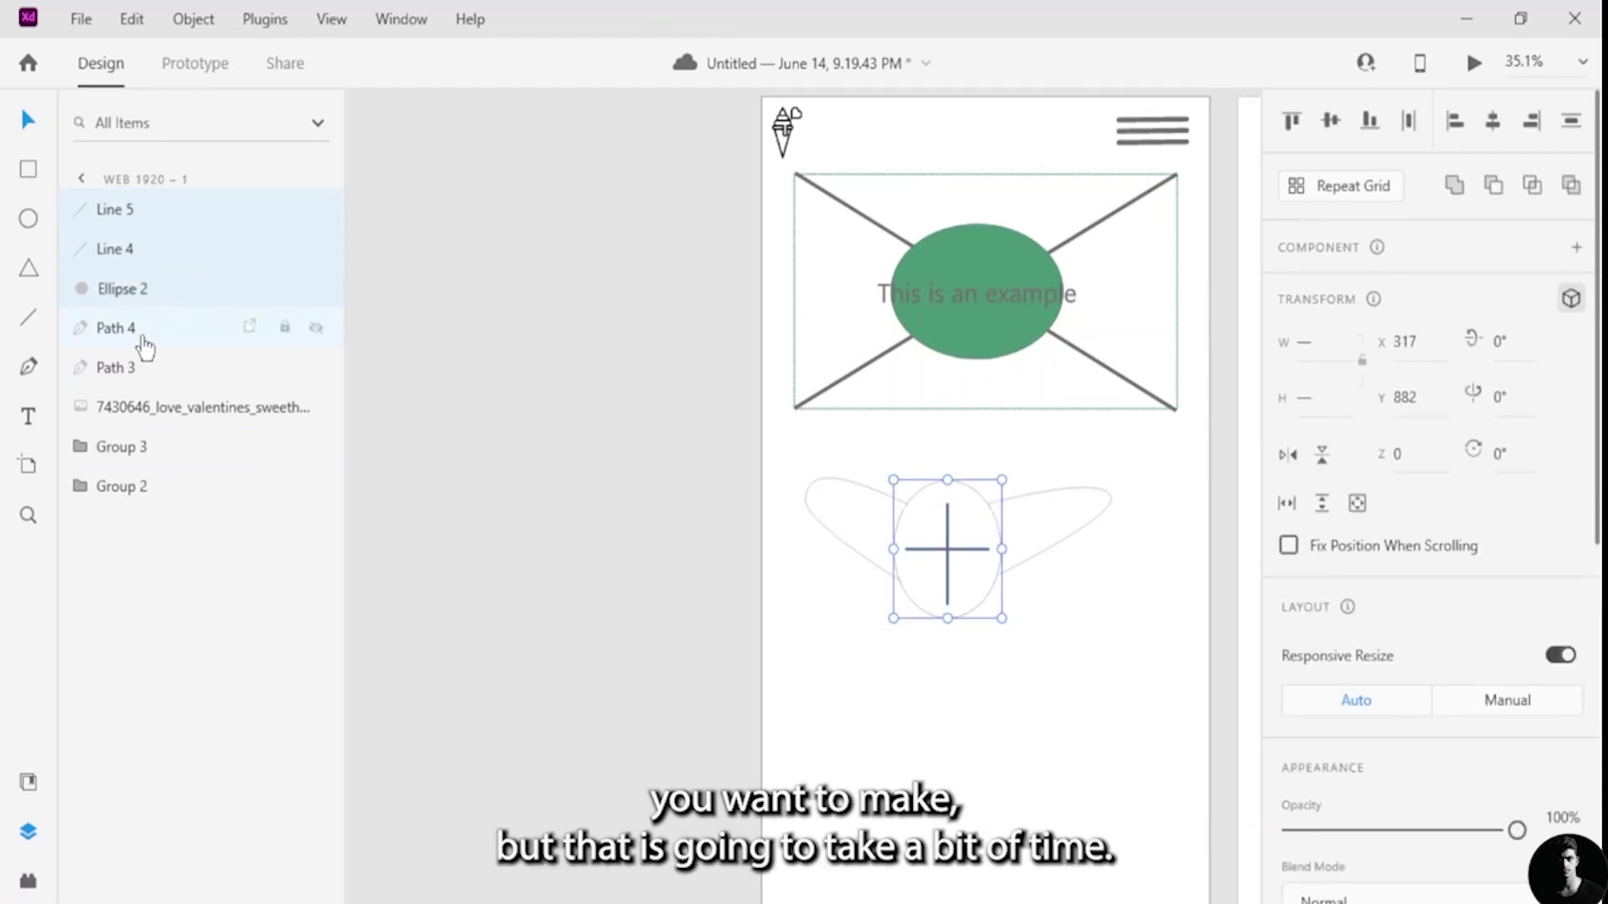
shift+click(141, 335)
shift+click(133, 368)
right_click(184, 333)
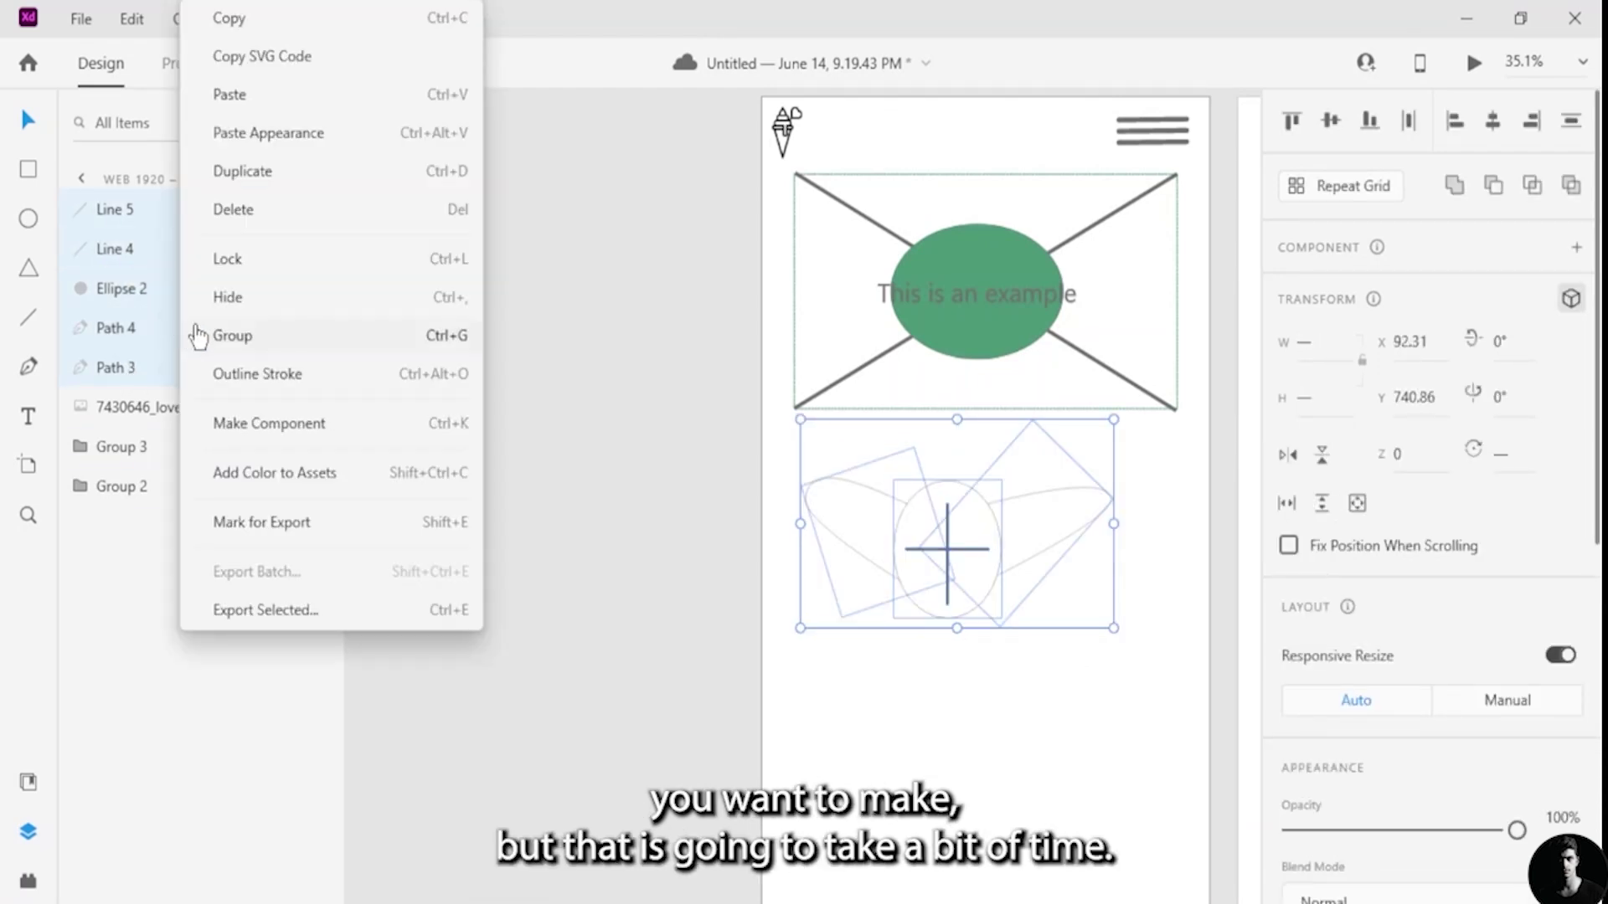
click(331, 340)
- Widen the winged icon group to about 846 × 482 and place it over the green ellipse at about X 117, Y 158
drag(961, 583, 1005, 562)
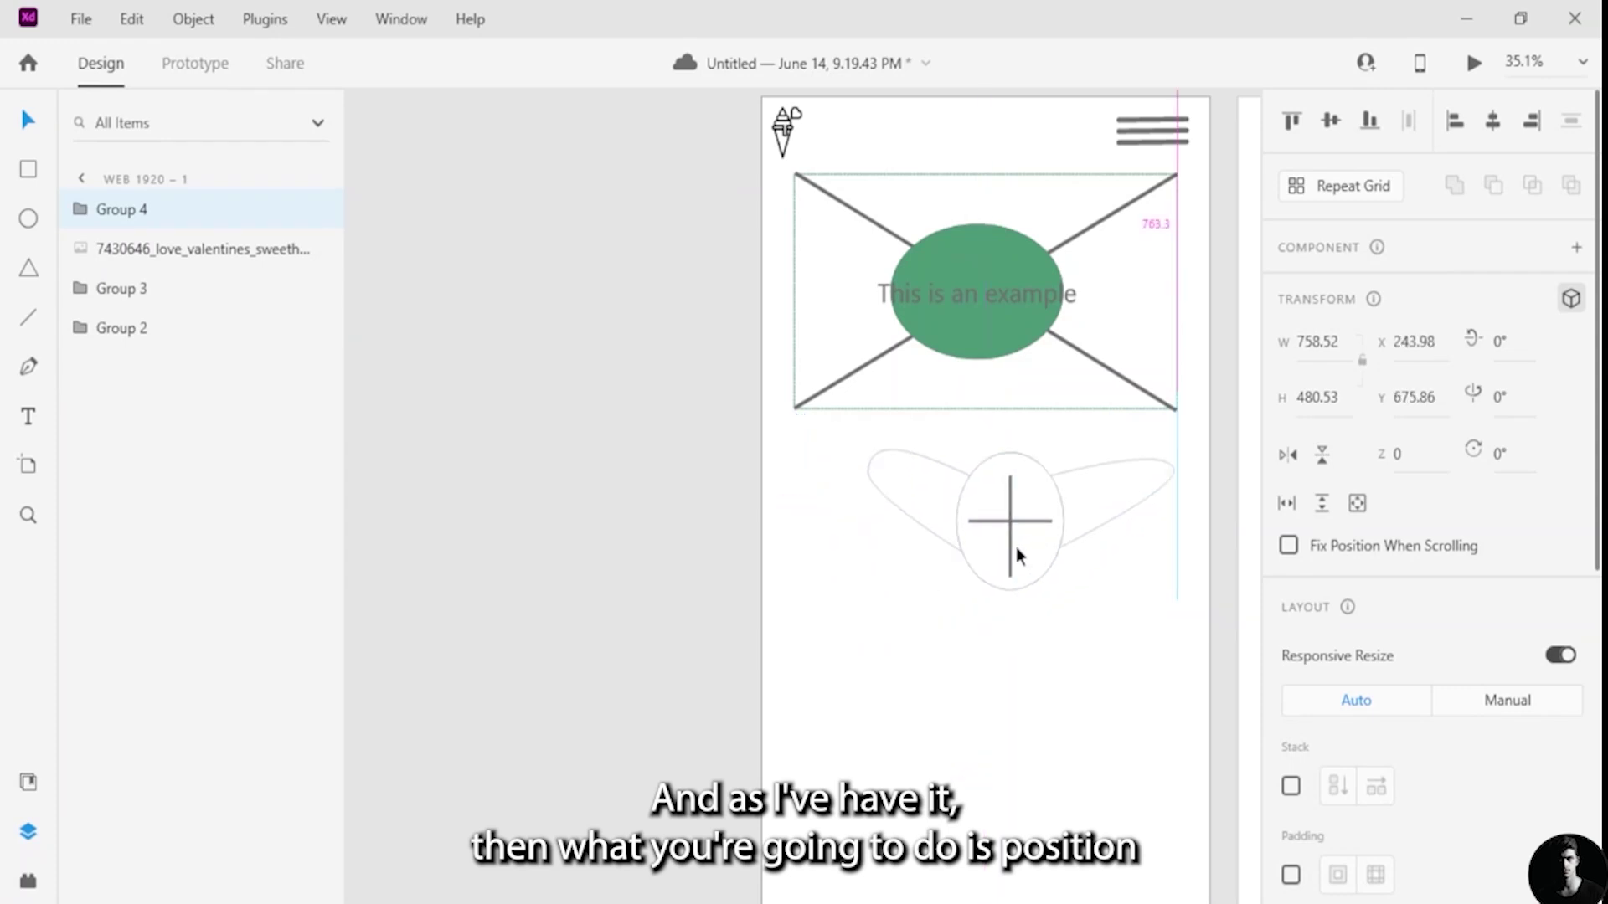
drag(844, 397, 809, 396)
click(1027, 571)
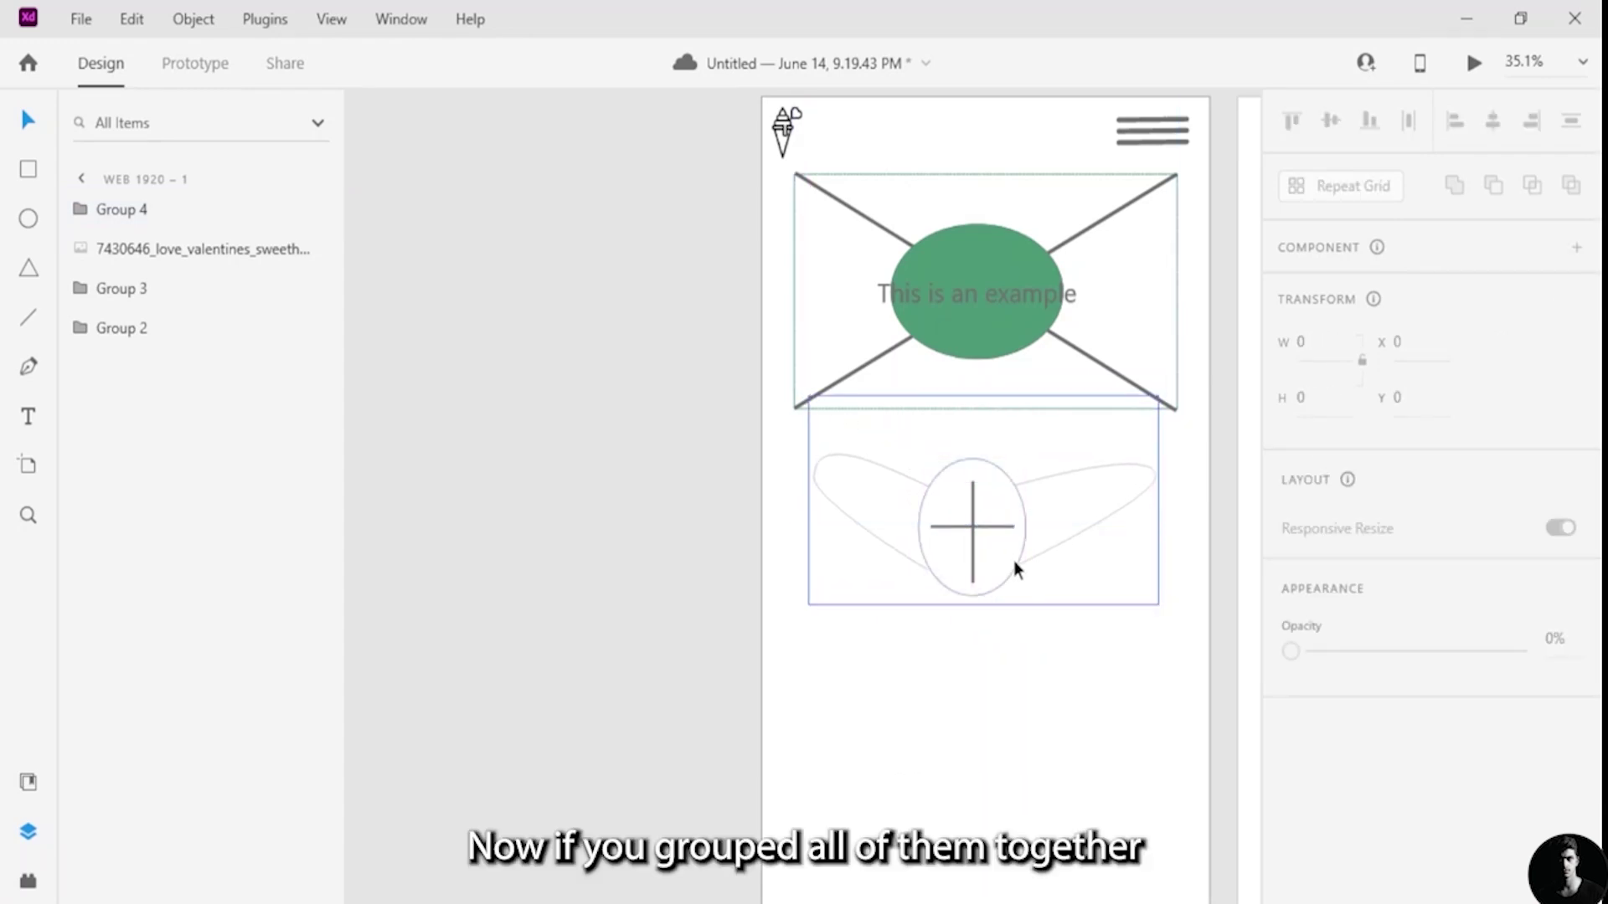
drag(985, 560, 990, 336)
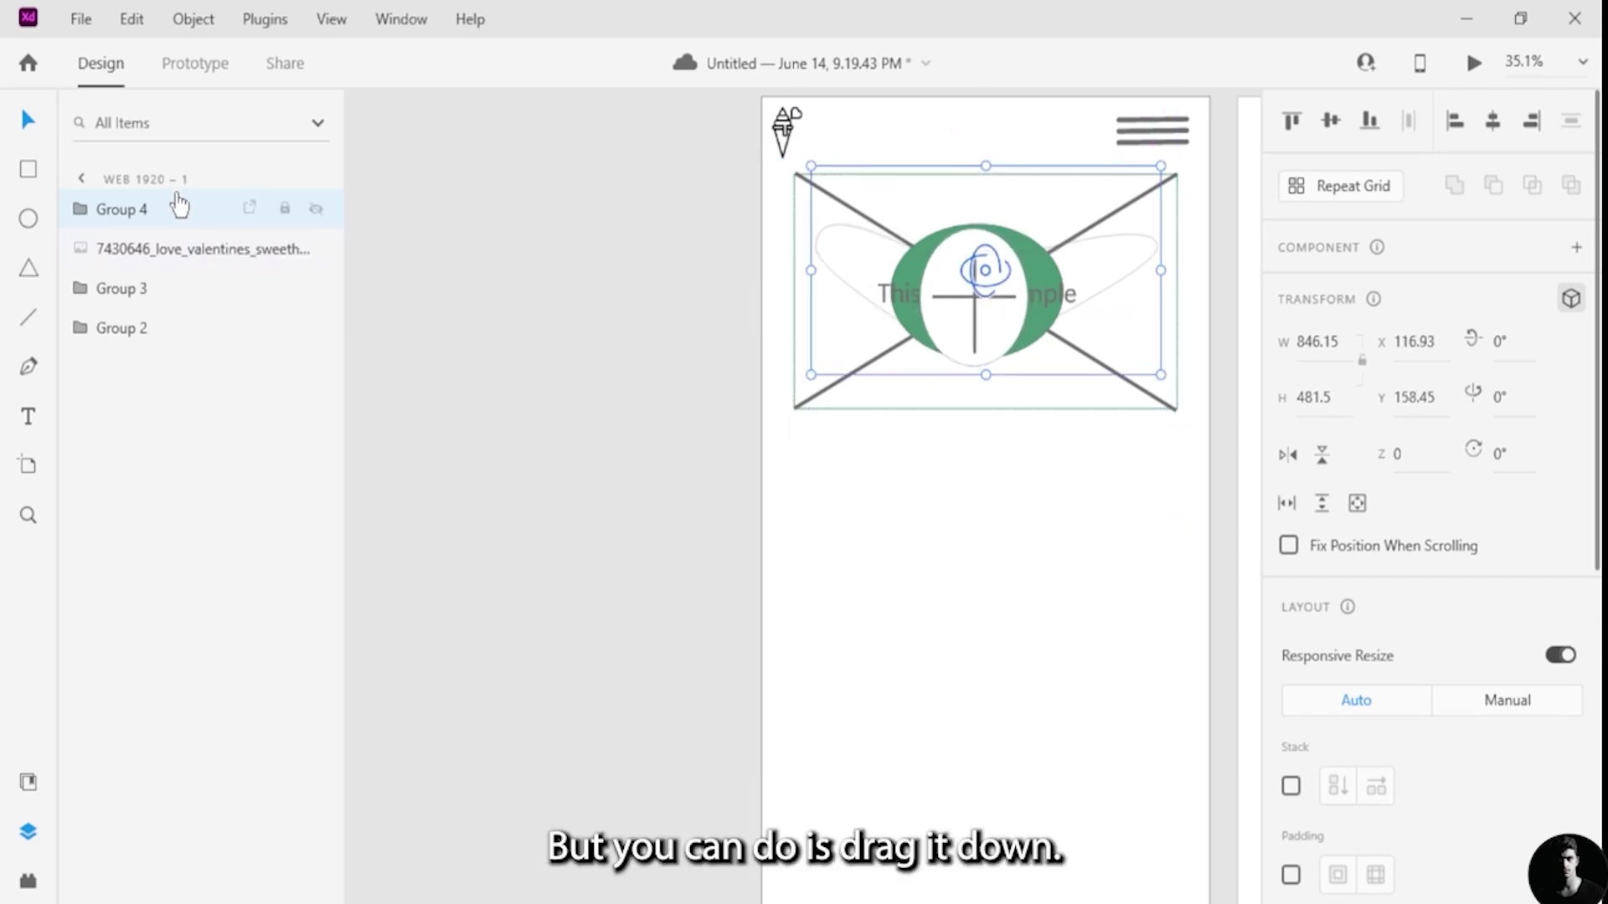
- Restack the winged icon group inside Group 2, directly beneath Ellipse 1 and above Path 2
drag(179, 208, 151, 477)
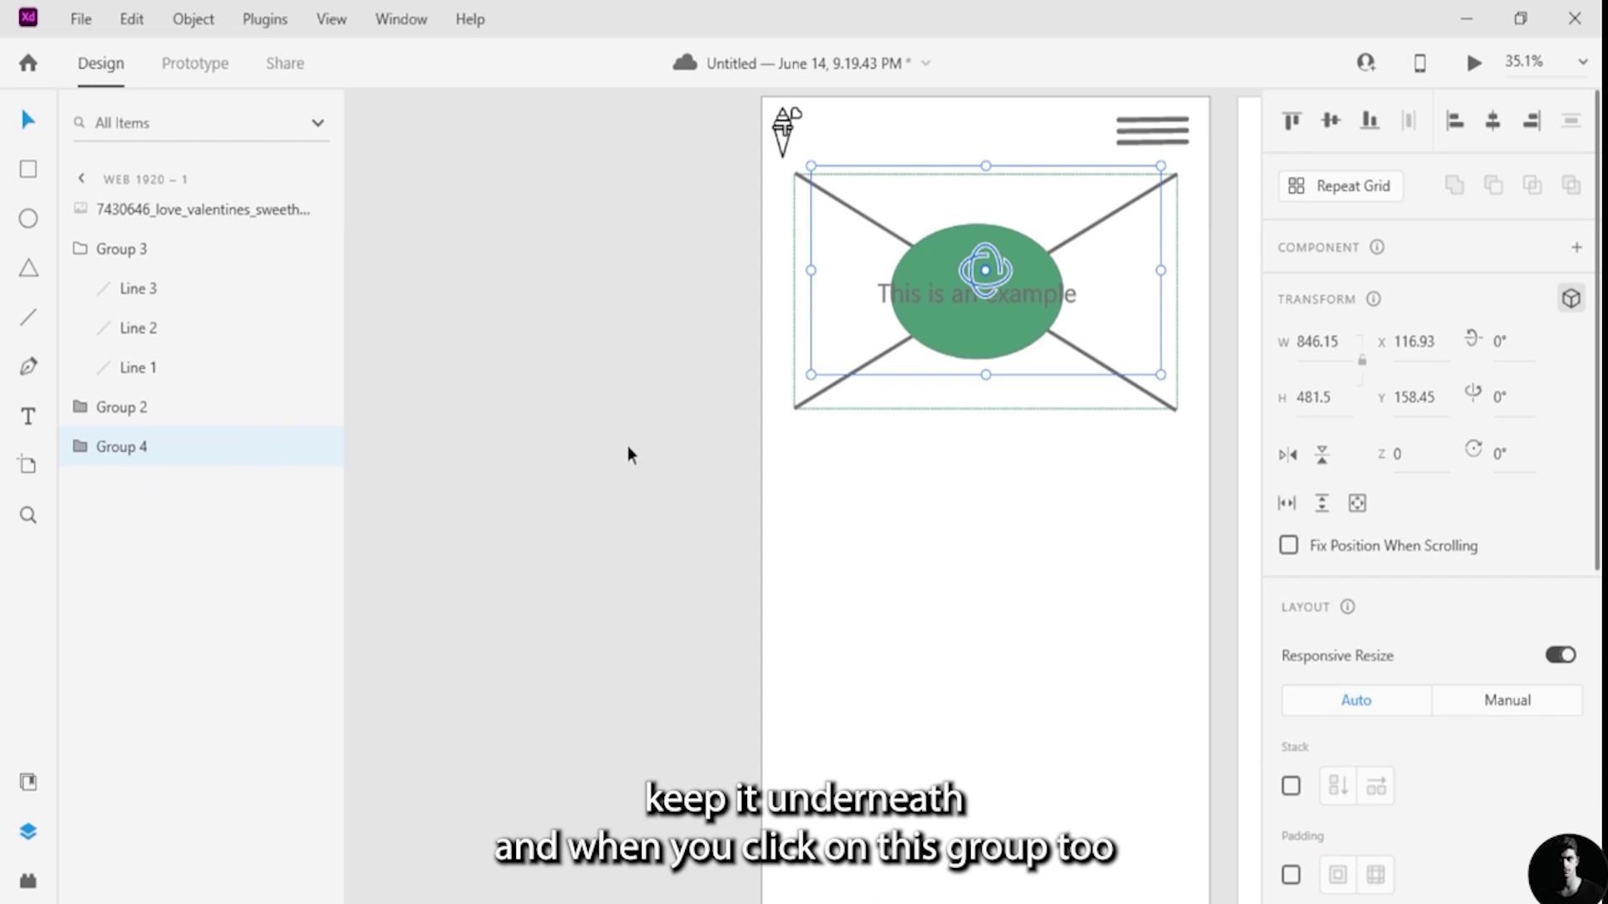
click(170, 408)
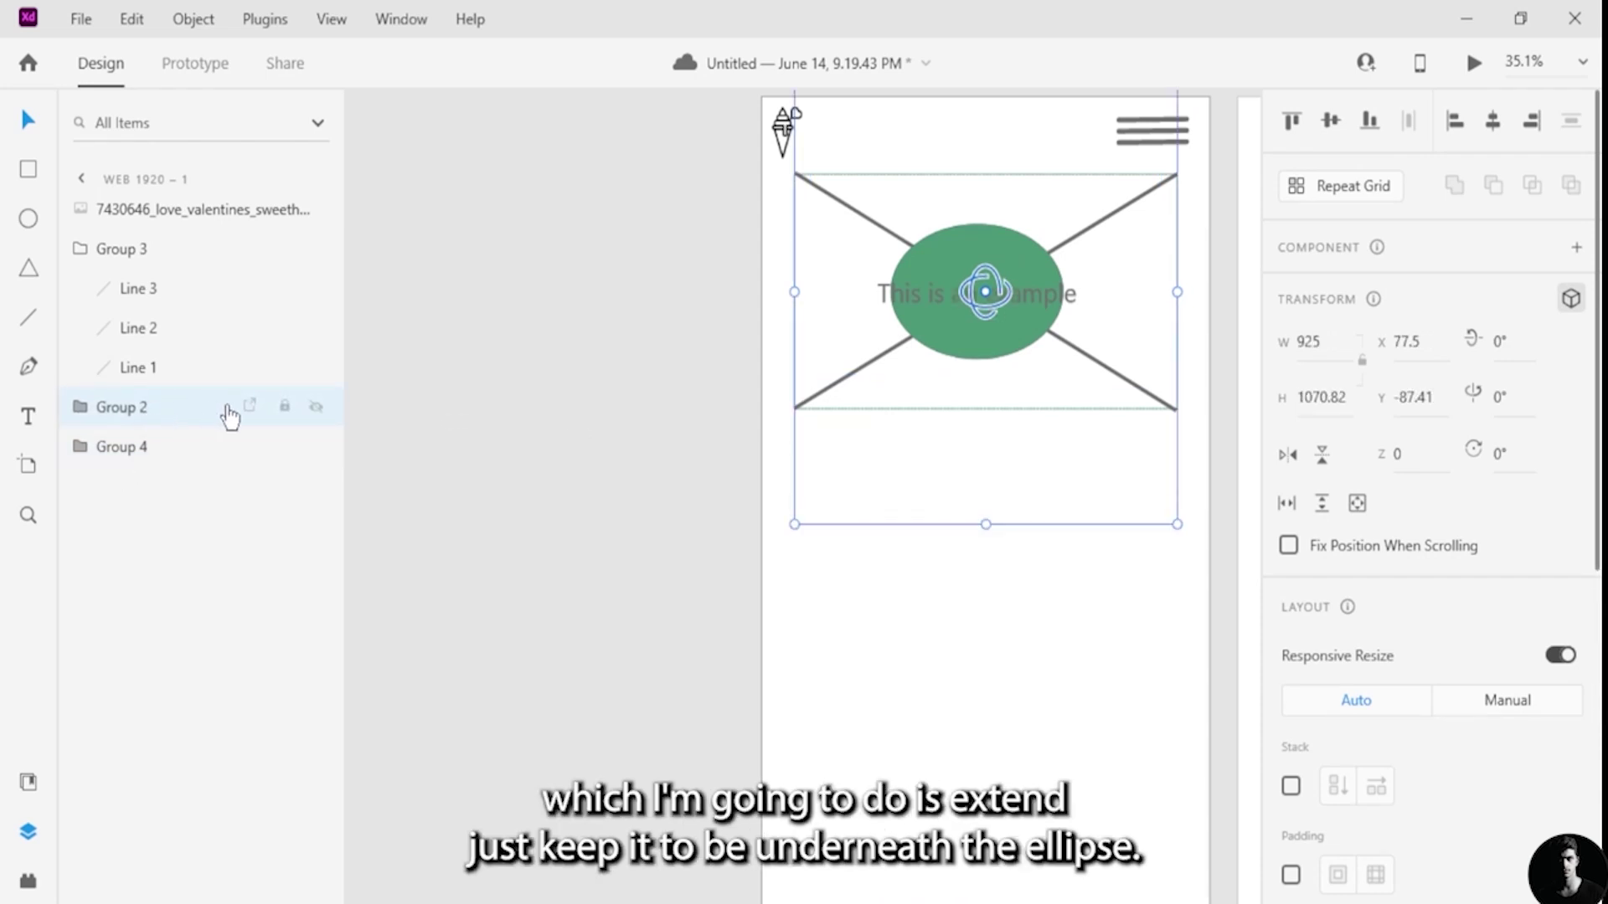
double_click(226, 409)
drag(147, 646, 208, 523)
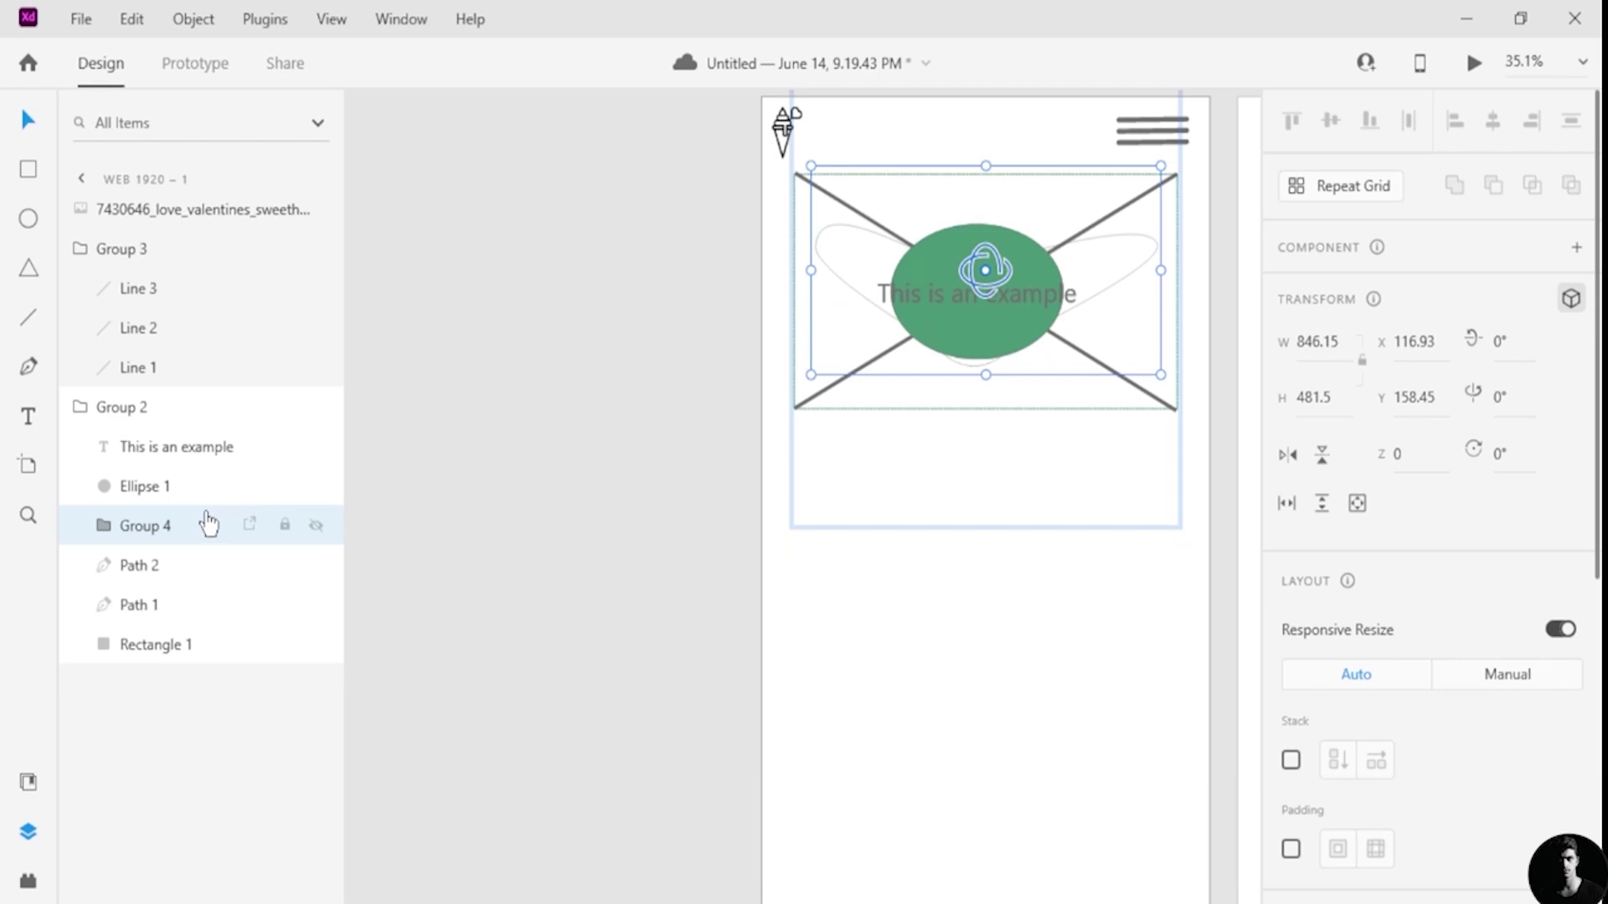
click(922, 656)
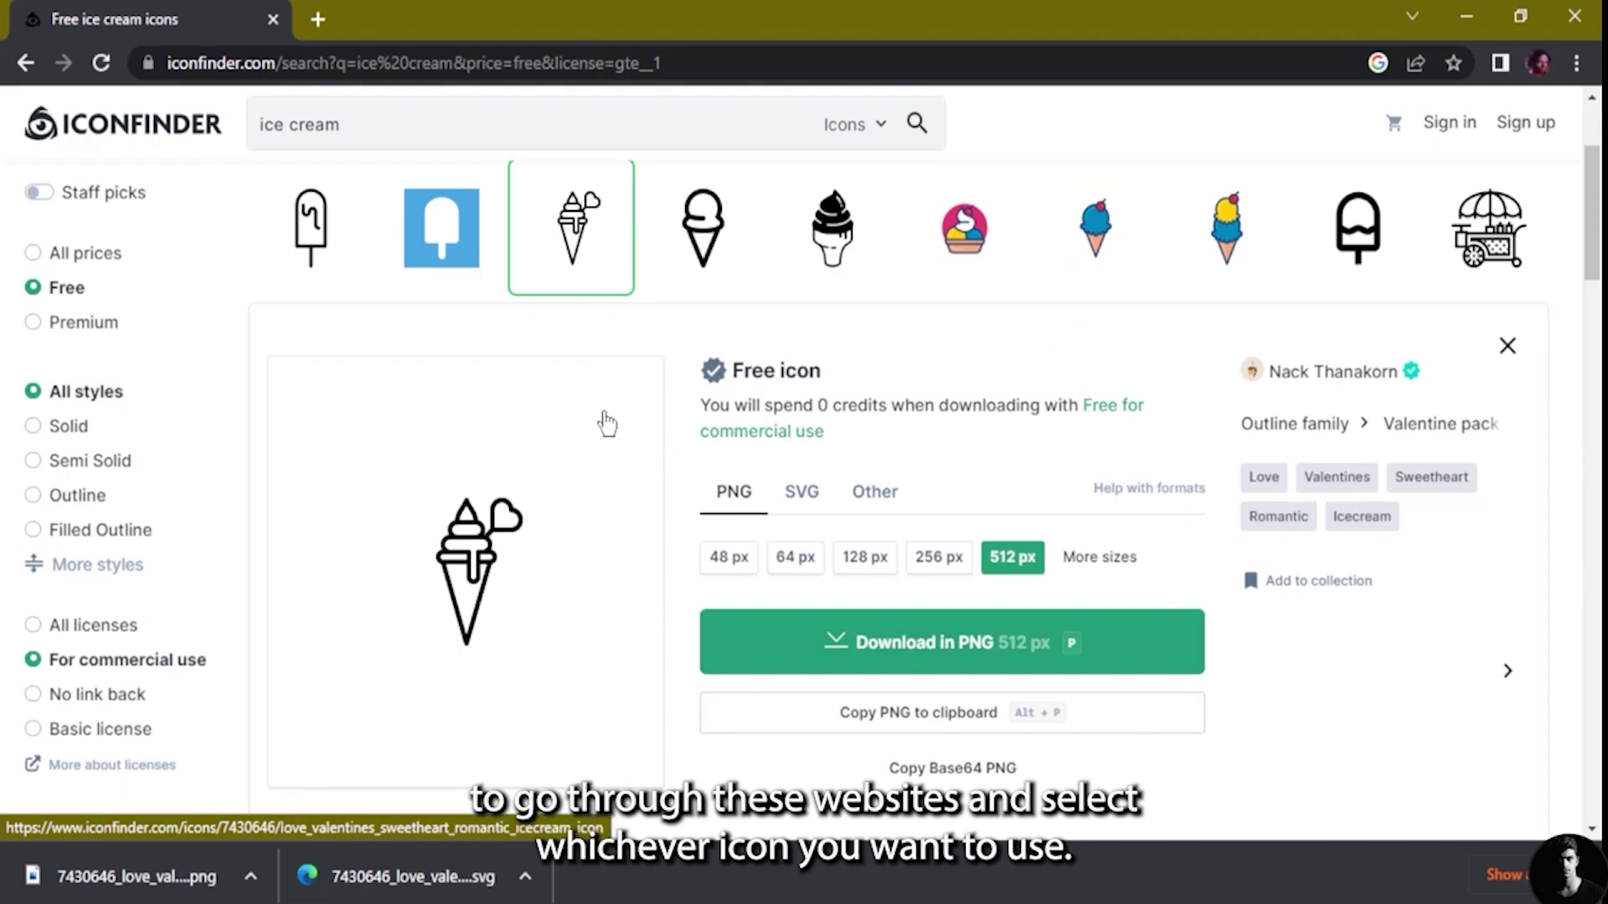
- Switch to Iconfinder in the browser and look through the filter categories and the free ice cream icons
scroll(339, 335, up, 3)
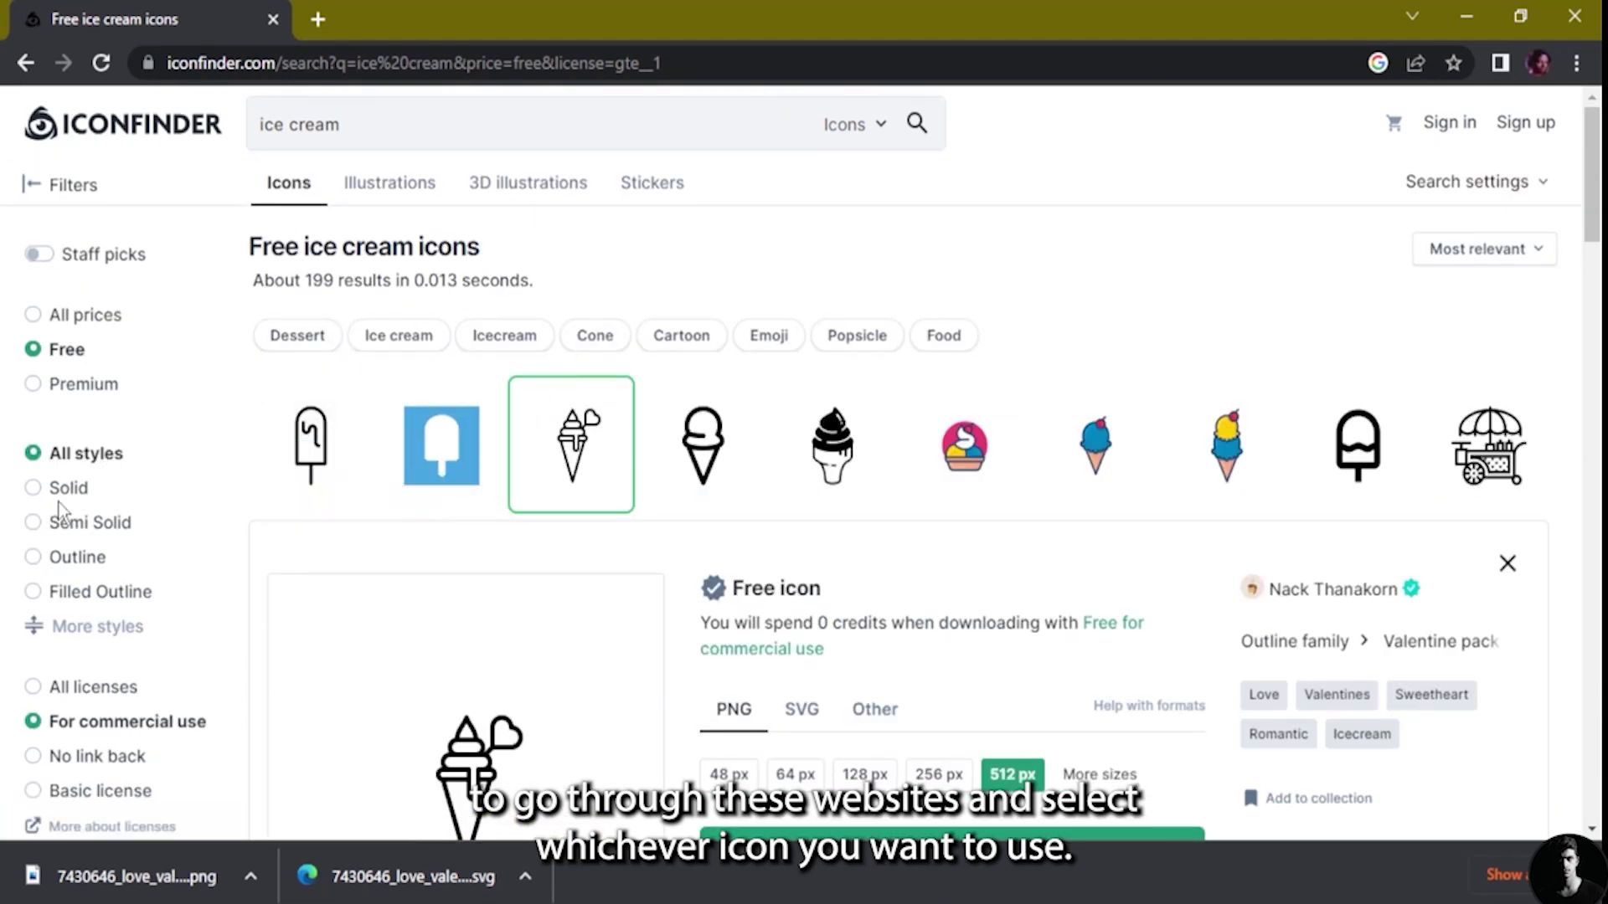
scroll(50, 577, down, 6)
scroll(63, 597, down, 3)
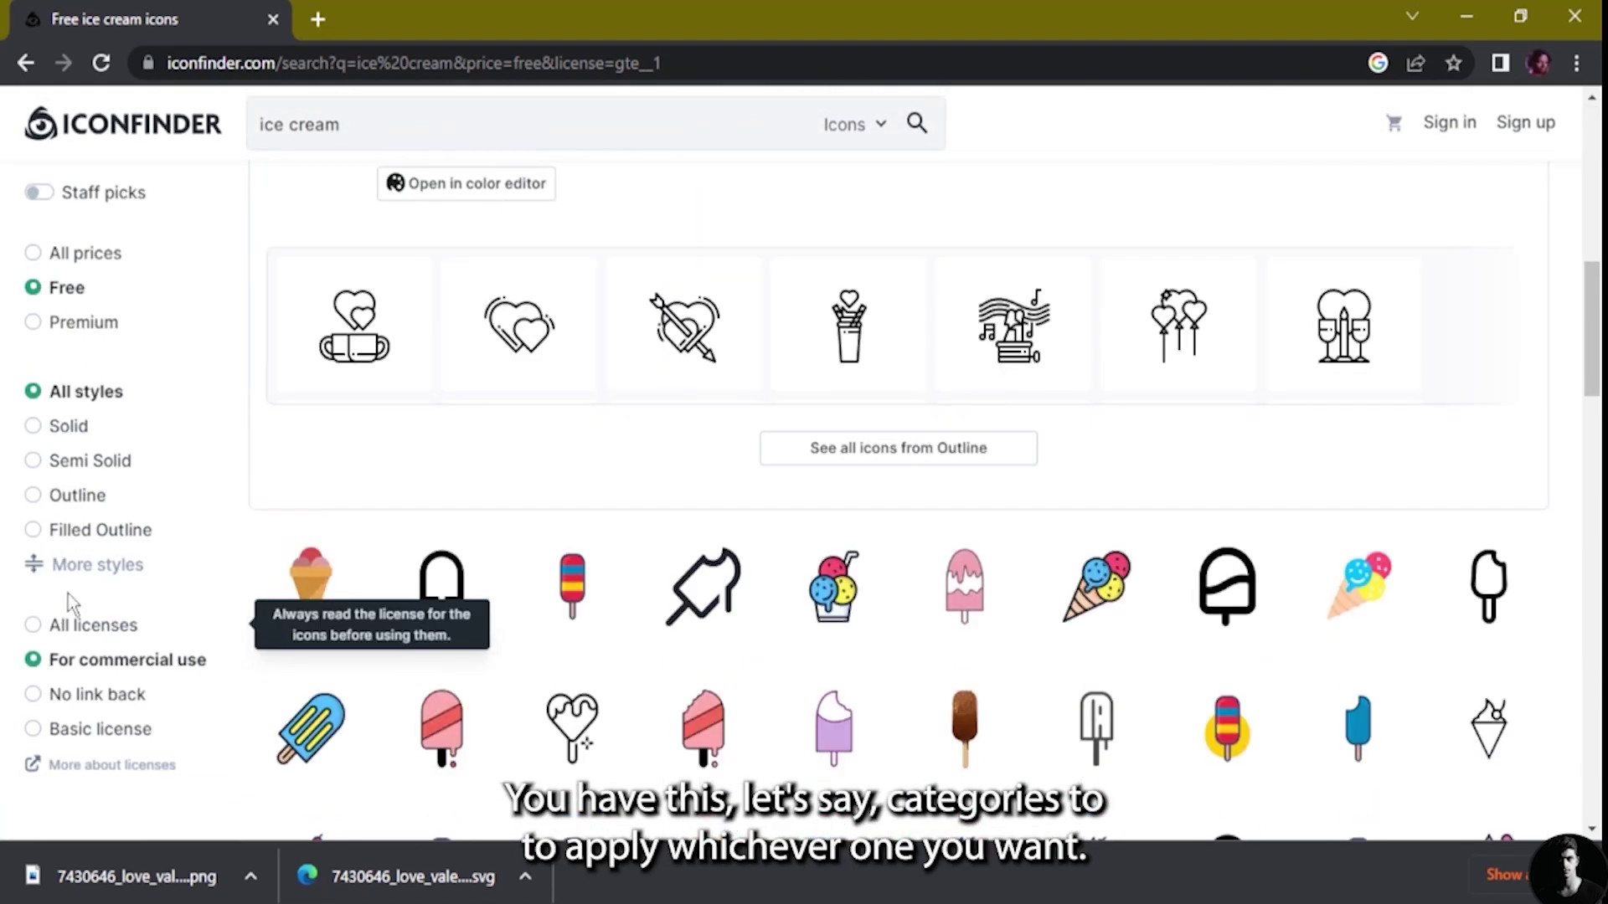
scroll(379, 687, down, 2)
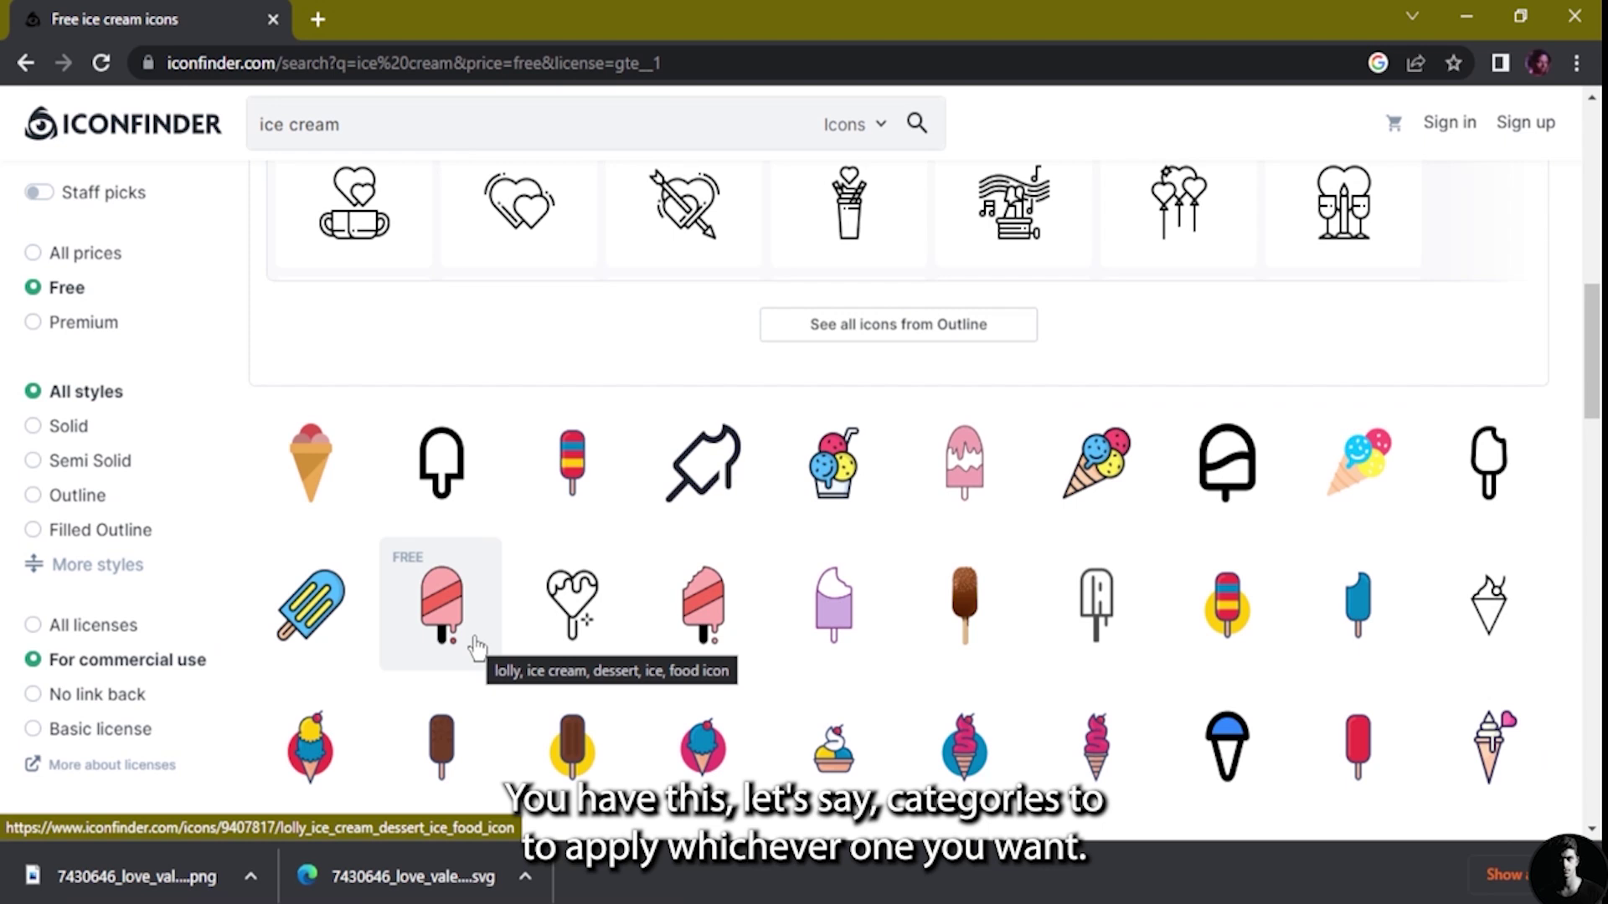